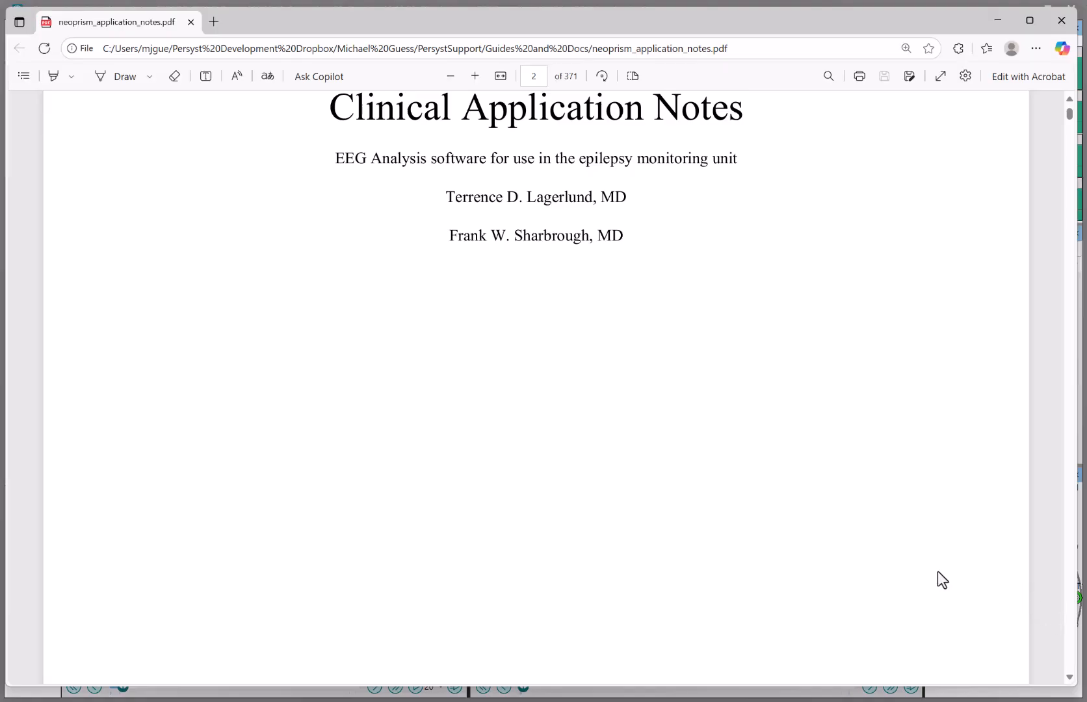
Review the table of contents and highlight the entry "Using Coherence Analysis To Help Localize A Seizure"
{"action": "scroll", "coordinate": [937, 571], "scroll_direction": "up", "scroll_amount": 1}
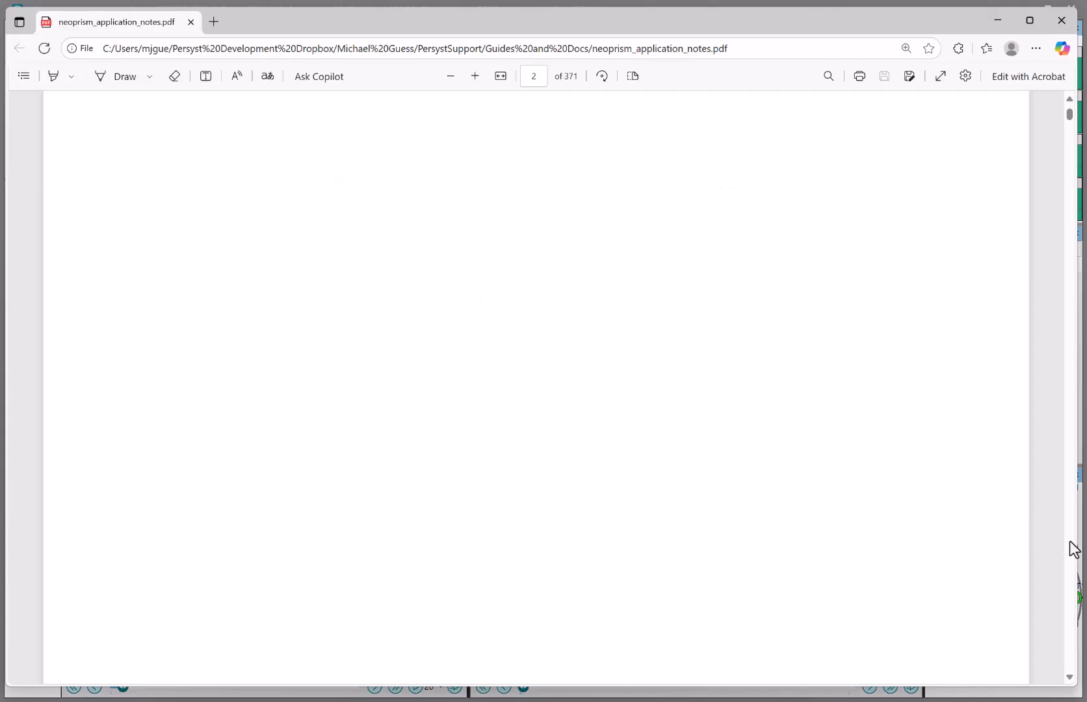
{"action": "scroll", "coordinate": [1069, 550], "scroll_direction": "down", "scroll_amount": 5}
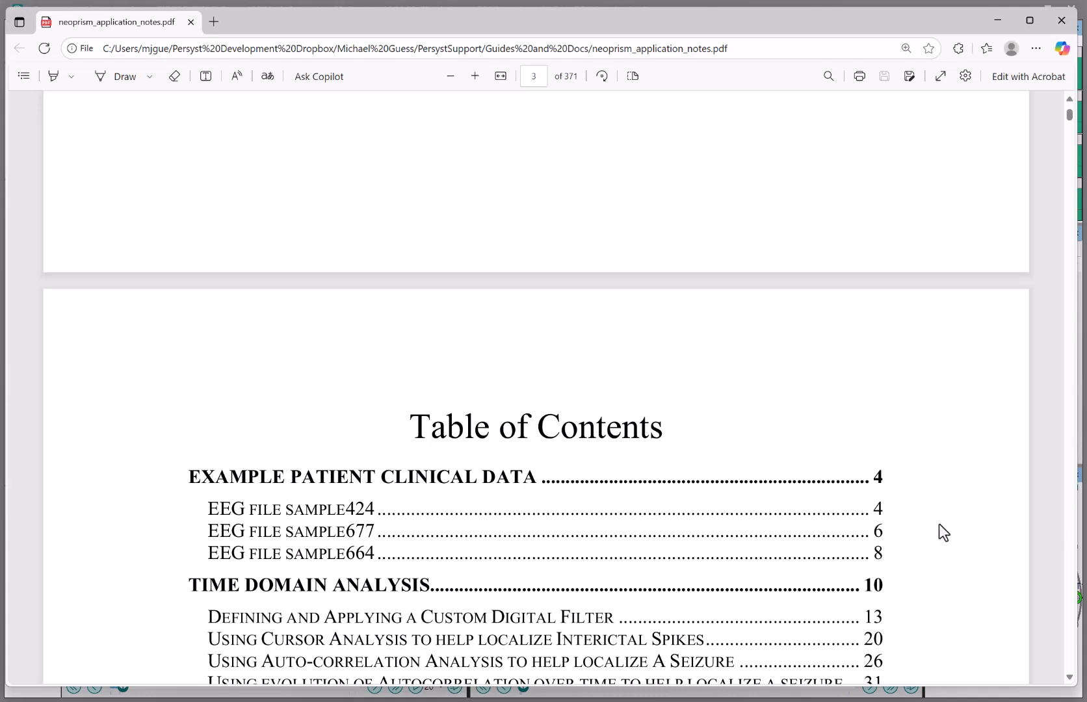
{"action": "scroll", "coordinate": [941, 520], "scroll_direction": "down", "scroll_amount": 1}
{"action": "scroll", "coordinate": [943, 519], "scroll_direction": "down", "scroll_amount": 5}
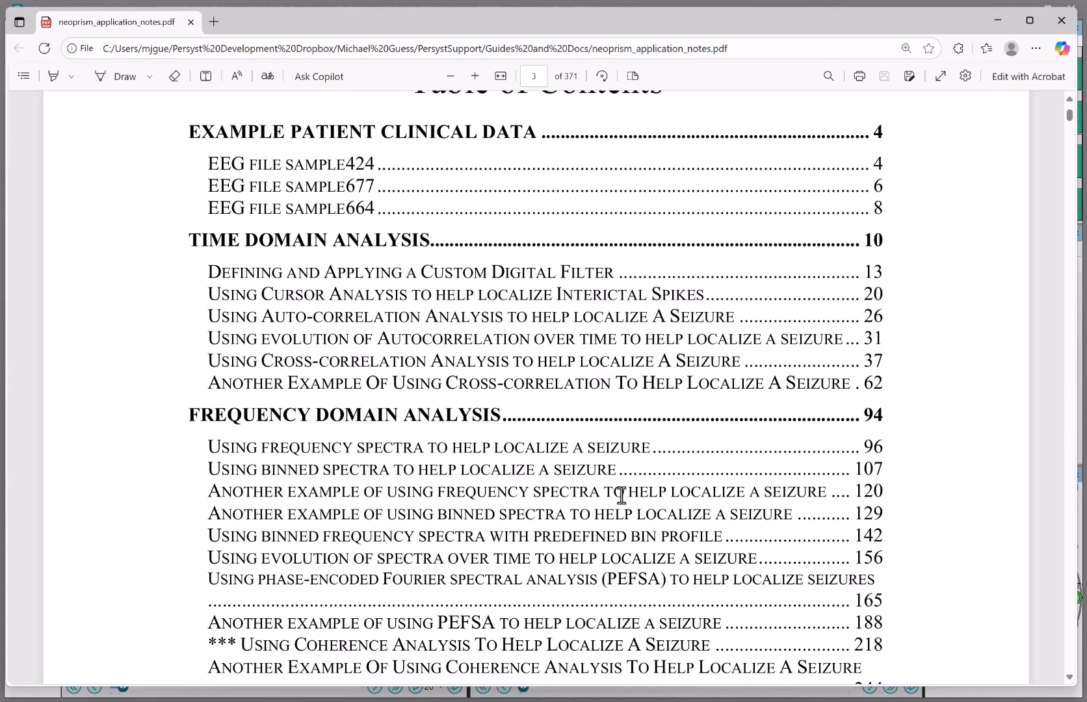
{"action": "scroll", "coordinate": [621, 496], "scroll_direction": "down", "scroll_amount": 4}
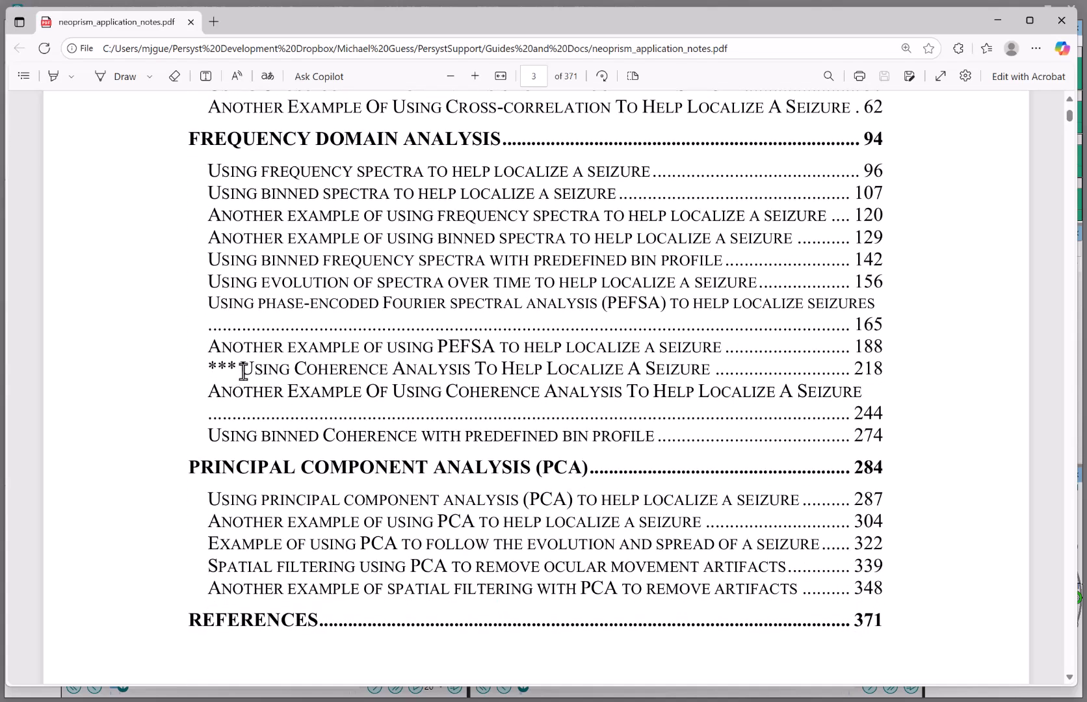
{"action": "left_click_drag", "start_coordinate": [242, 369], "coordinate": [707, 375]}
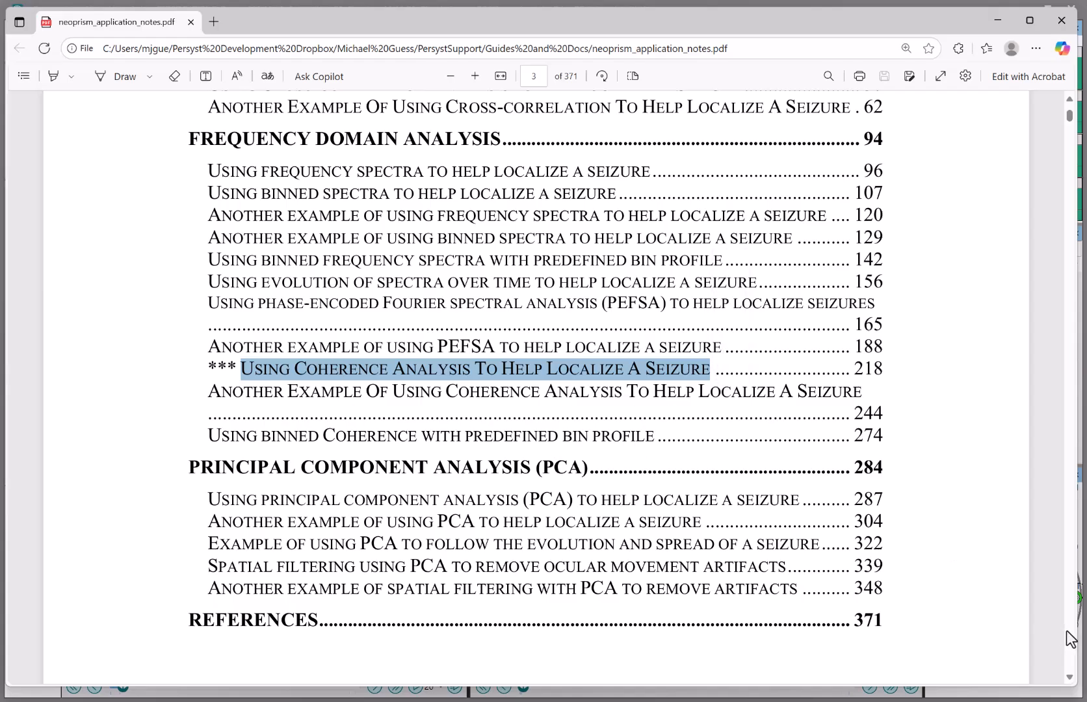
Examine the example patient clinical data for EEG files sample424, sample677 and sample664, including their brain scans
{"action": "scroll", "coordinate": [941, 432], "scroll_direction": "down", "scroll_amount": 10}
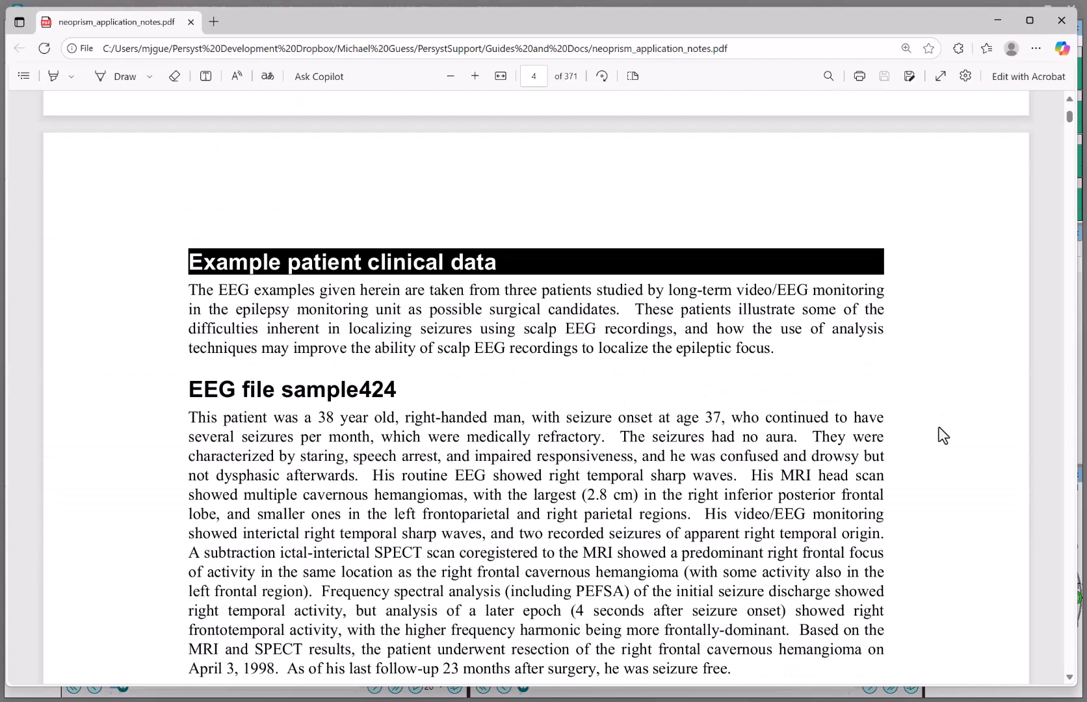
{"action": "scroll", "coordinate": [941, 434], "scroll_direction": "down", "scroll_amount": 3}
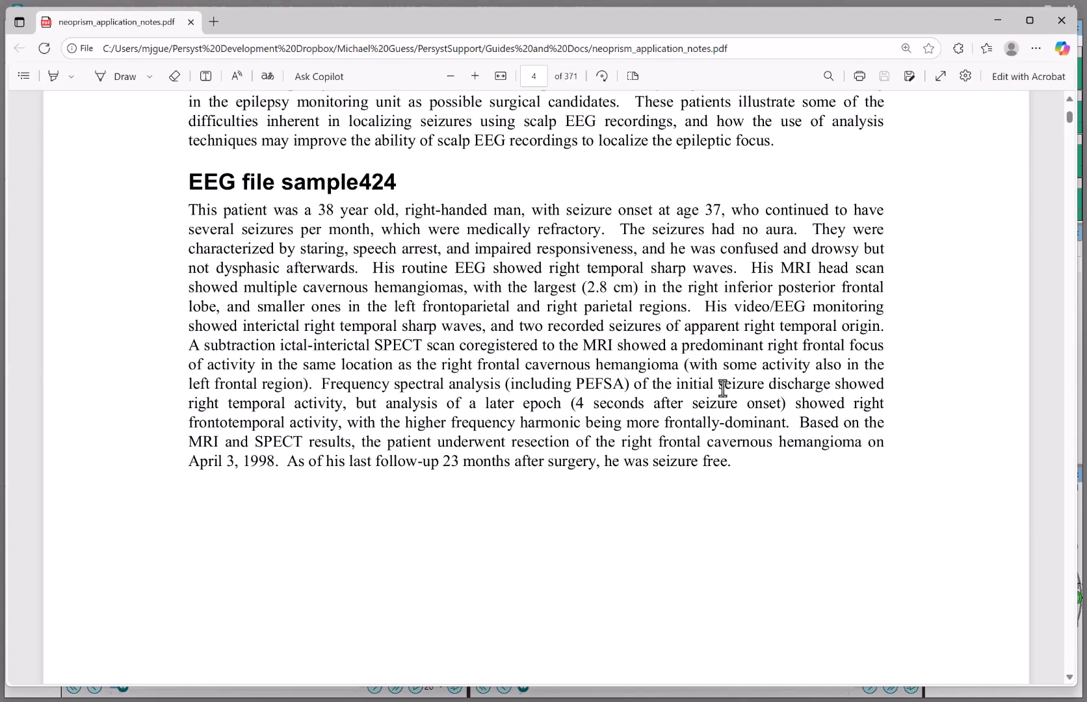
{"action": "scroll", "coordinate": [722, 388], "scroll_direction": "down", "scroll_amount": 18}
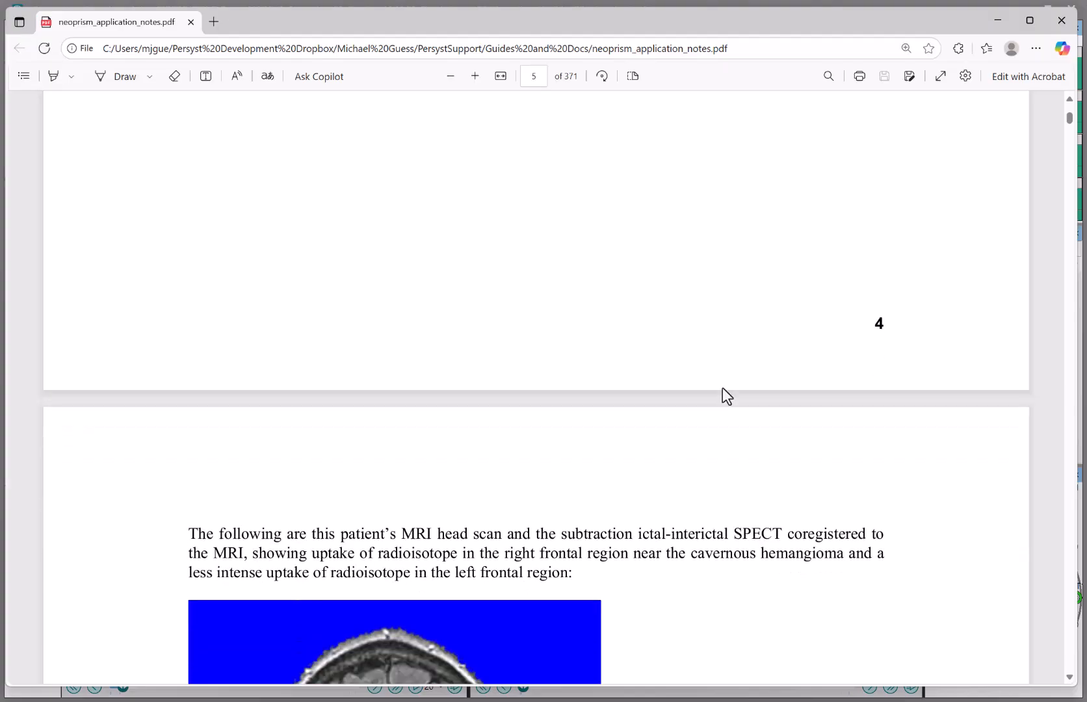
{"action": "scroll", "coordinate": [723, 388], "scroll_direction": "down", "scroll_amount": 20}
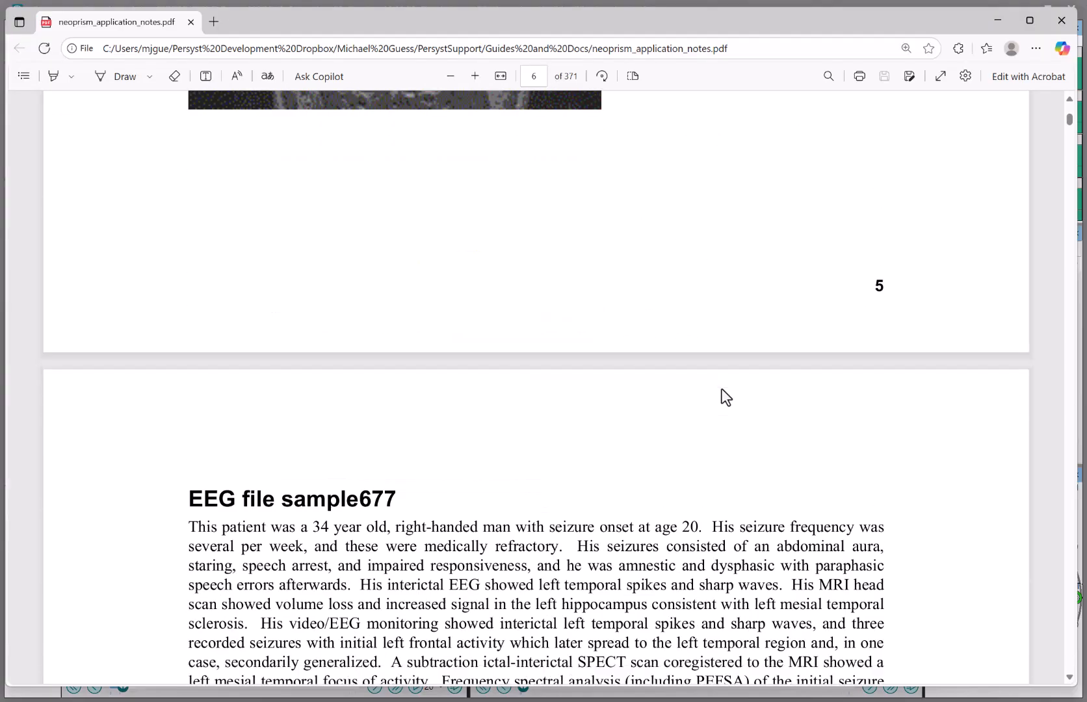
{"action": "scroll", "coordinate": [721, 391], "scroll_direction": "down", "scroll_amount": 20}
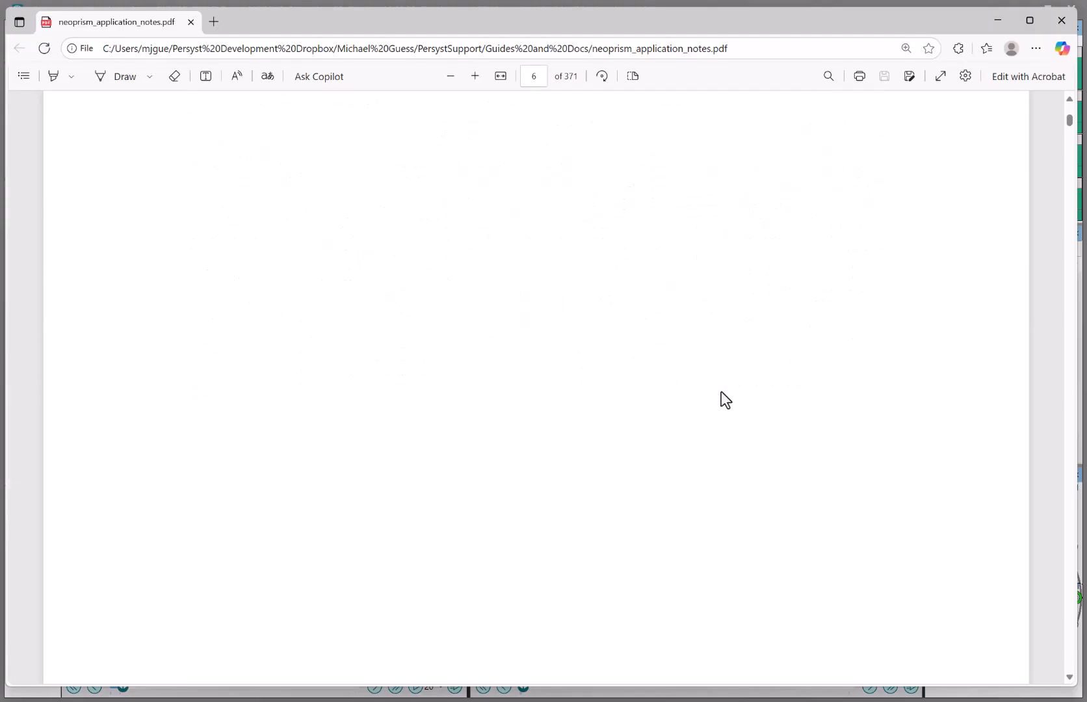
{"action": "scroll", "coordinate": [722, 393], "scroll_direction": "down", "scroll_amount": 20}
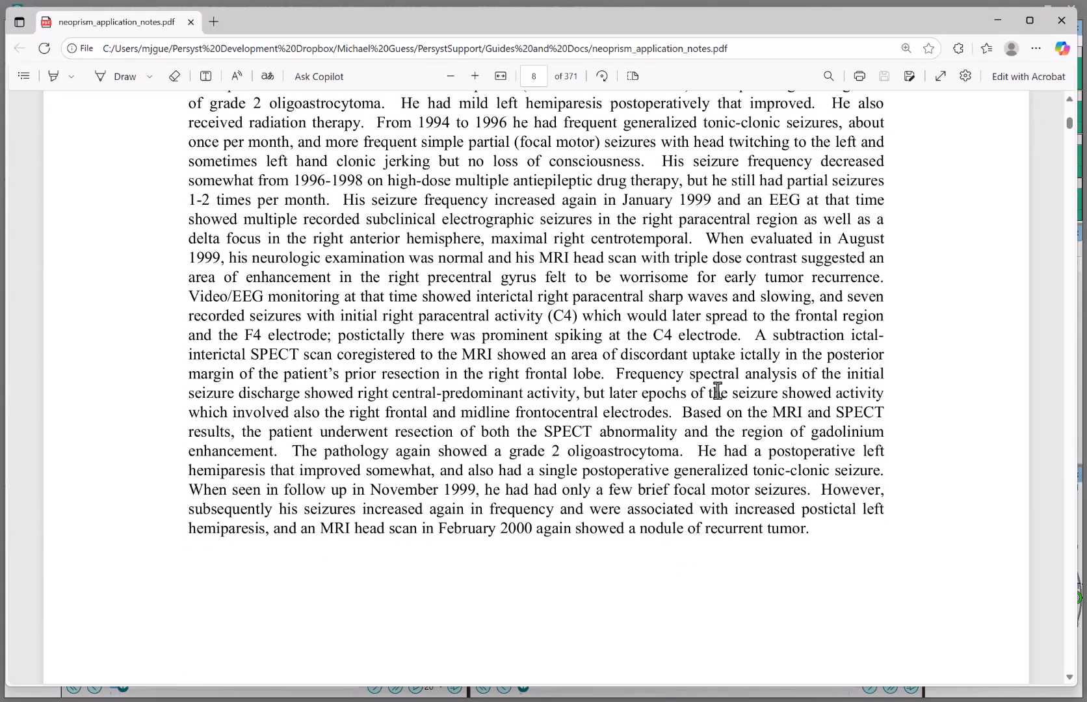
{"action": "scroll", "coordinate": [718, 390], "scroll_direction": "up", "scroll_amount": 1}
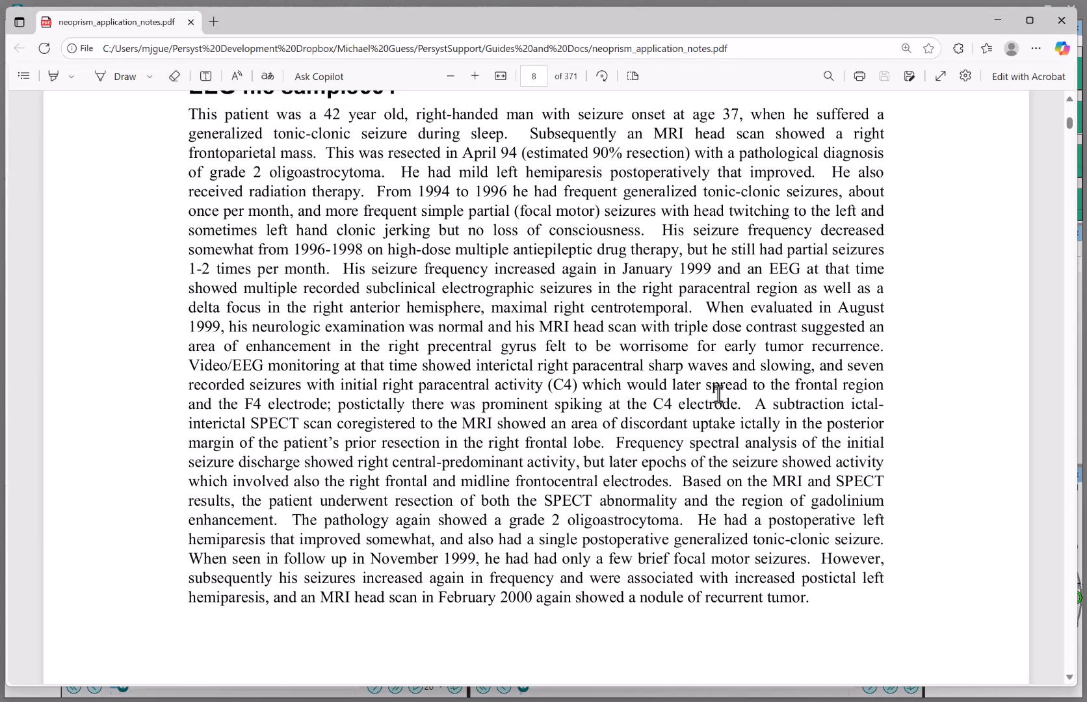
{"action": "scroll", "coordinate": [718, 386], "scroll_direction": "down", "scroll_amount": 6}
{"action": "scroll", "coordinate": [718, 394], "scroll_direction": "down", "scroll_amount": 8}
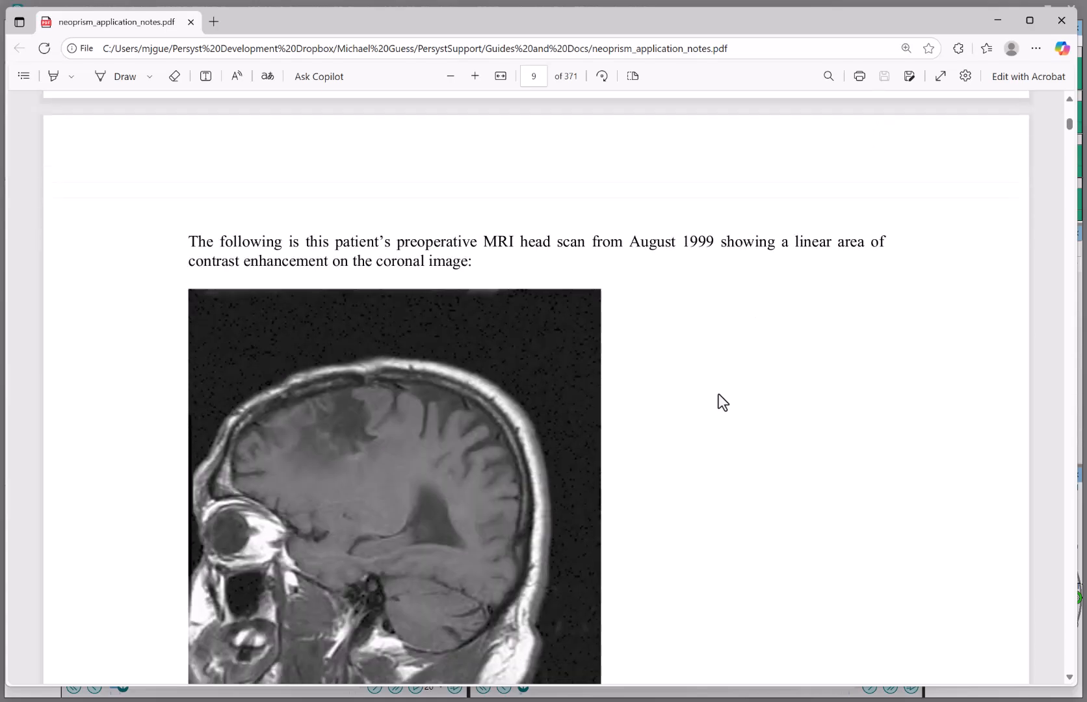
{"action": "scroll", "coordinate": [738, 395], "scroll_direction": "down", "scroll_amount": 15}
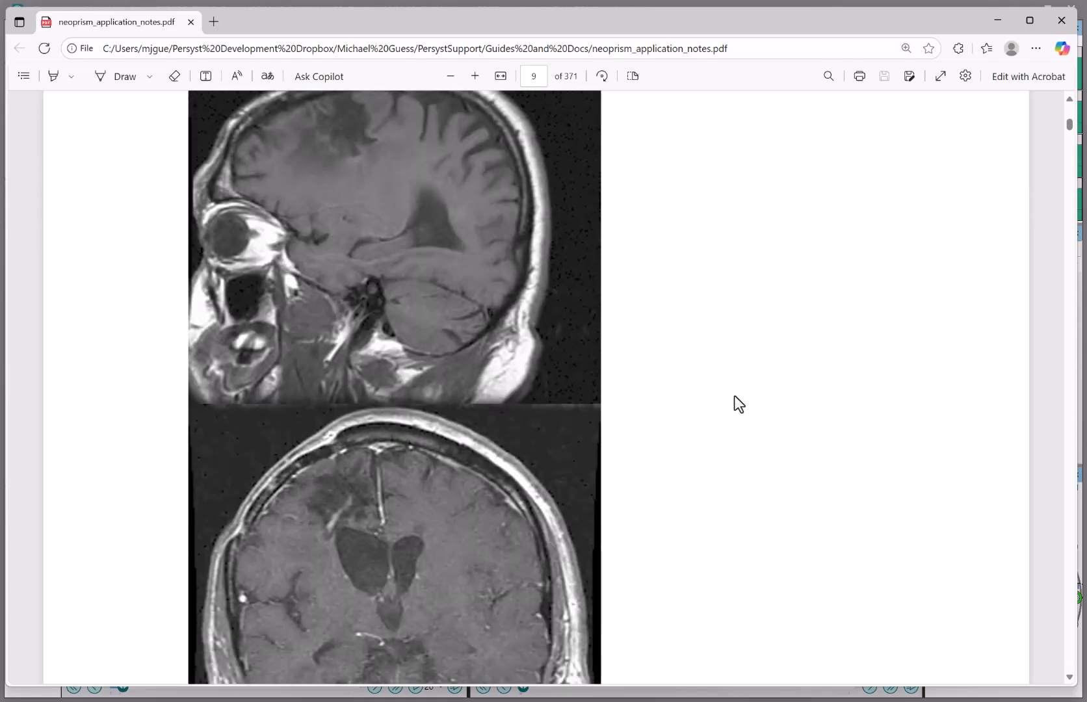
Read through the Time domain analysis section up to "Defining and Applying a Custom Digital Filter"
{"action": "scroll", "coordinate": [728, 398], "scroll_direction": "down", "scroll_amount": 5}
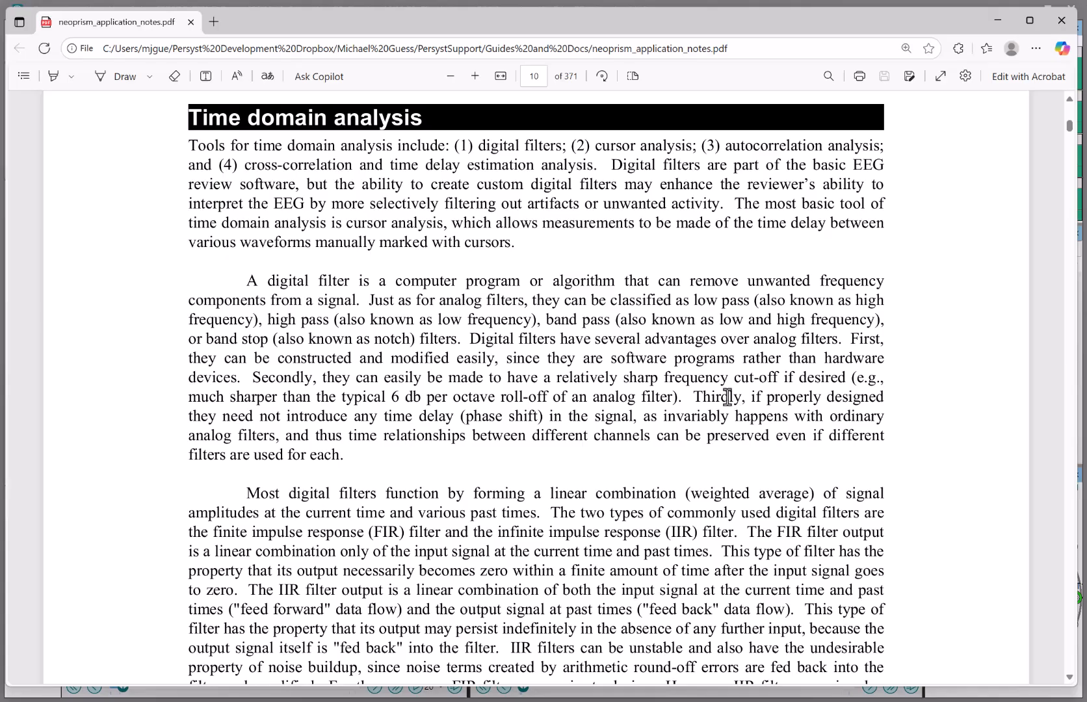
{"action": "scroll", "coordinate": [400, 357], "scroll_direction": "down", "scroll_amount": 8}
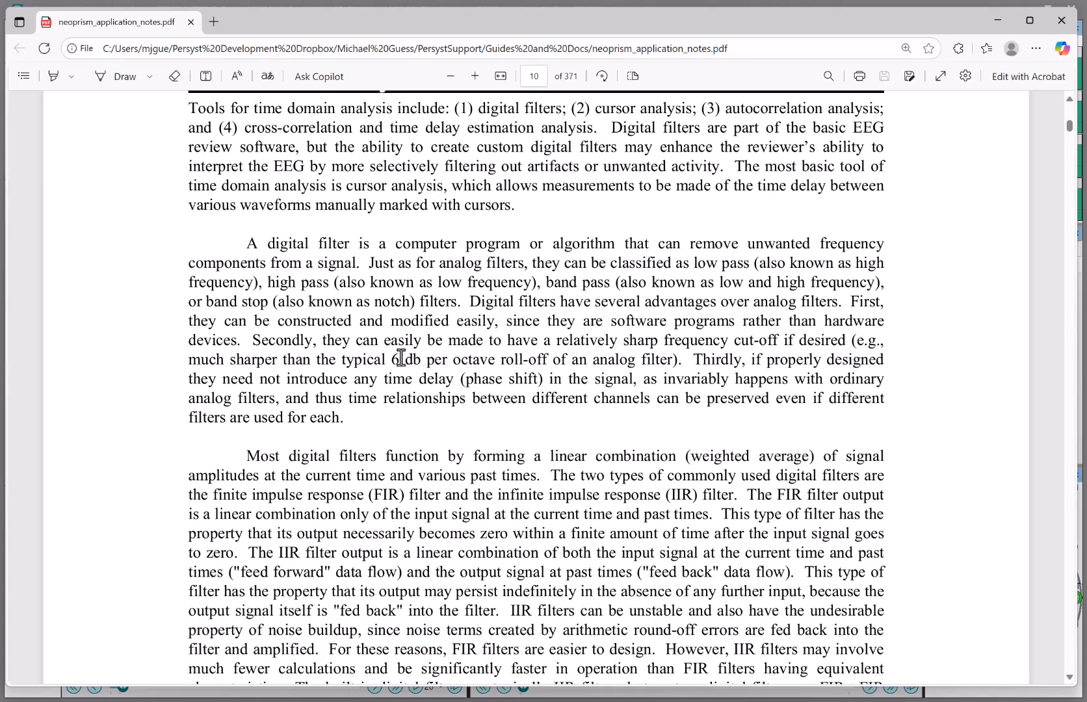
{"action": "scroll", "coordinate": [403, 358], "scroll_direction": "up", "scroll_amount": 4}
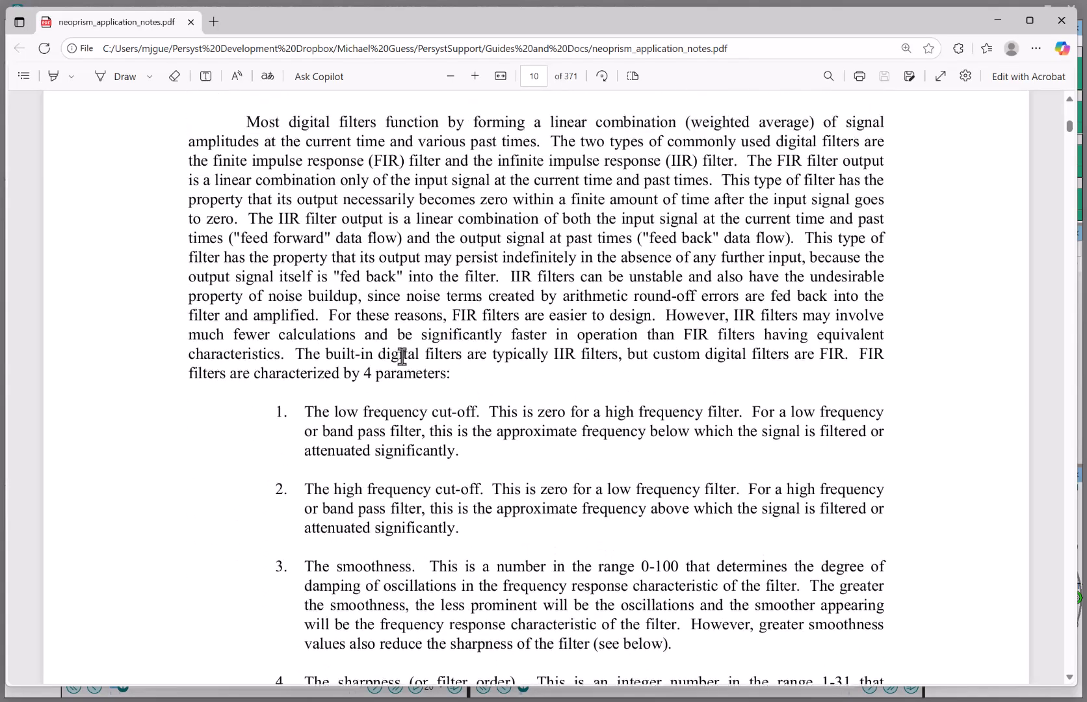
{"action": "scroll", "coordinate": [659, 431], "scroll_direction": "down", "scroll_amount": 15}
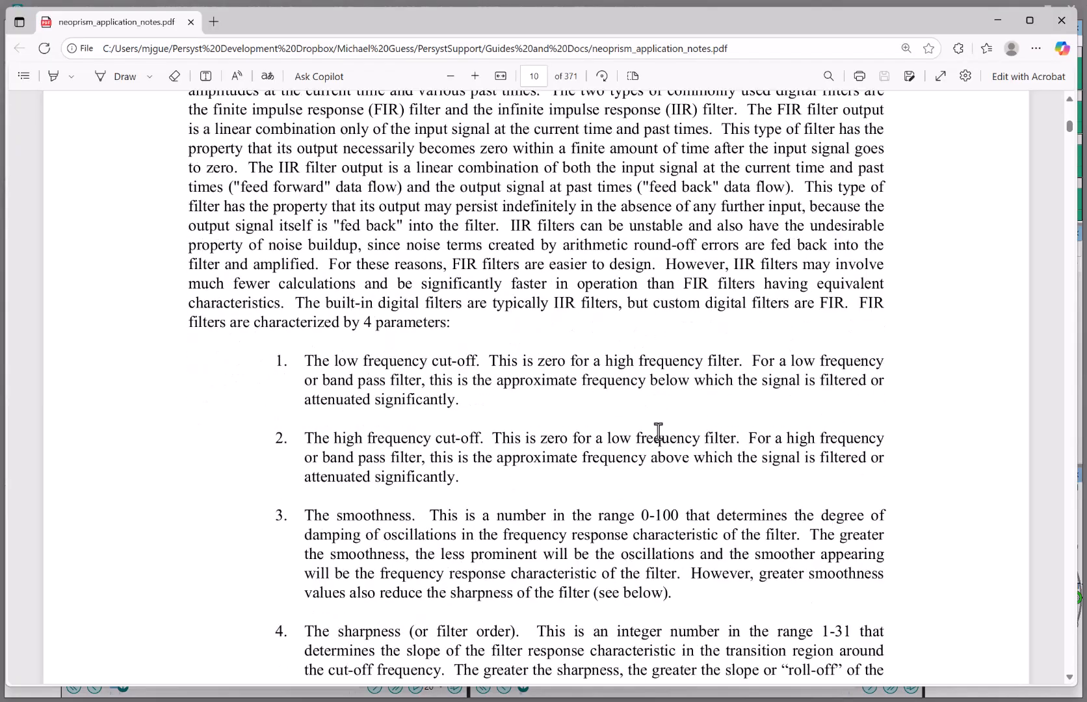
{"action": "scroll", "coordinate": [658, 427], "scroll_direction": "down", "scroll_amount": 1}
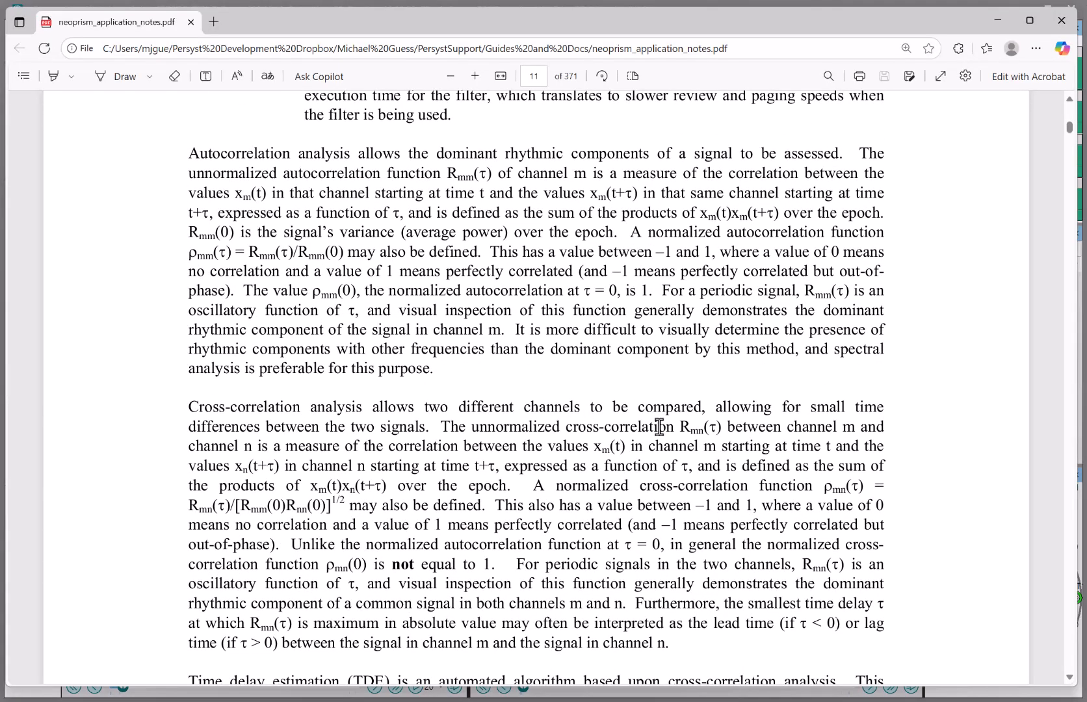
{"action": "scroll", "coordinate": [659, 427], "scroll_direction": "down", "scroll_amount": 6}
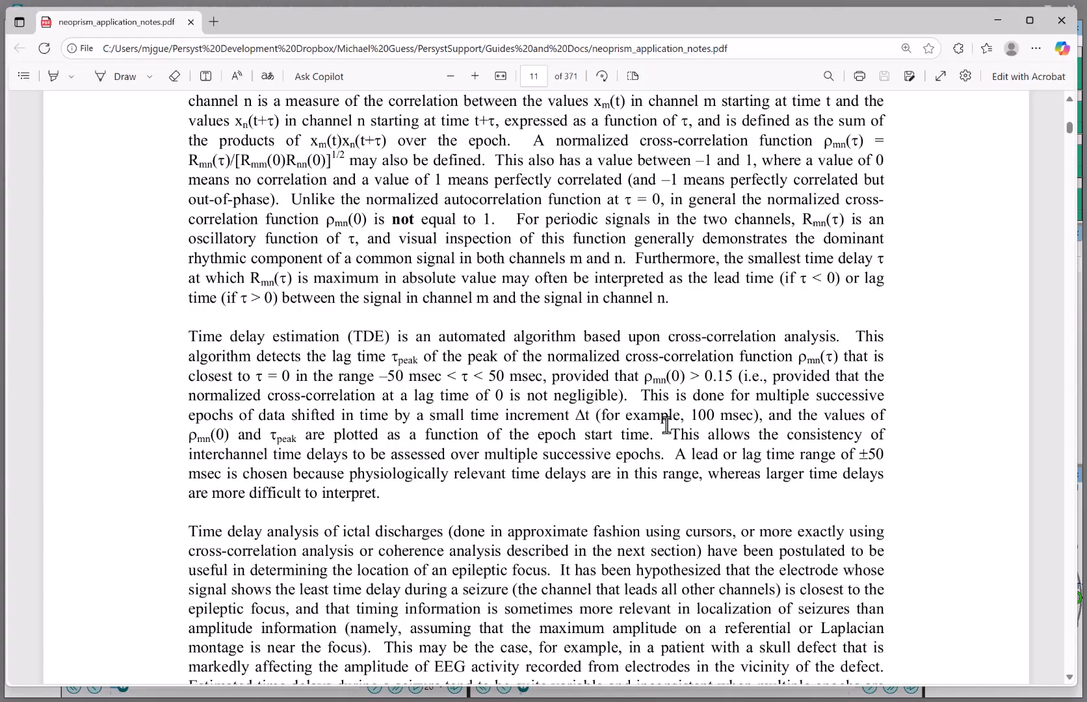
{"action": "scroll", "coordinate": [666, 423], "scroll_direction": "down", "scroll_amount": 17}
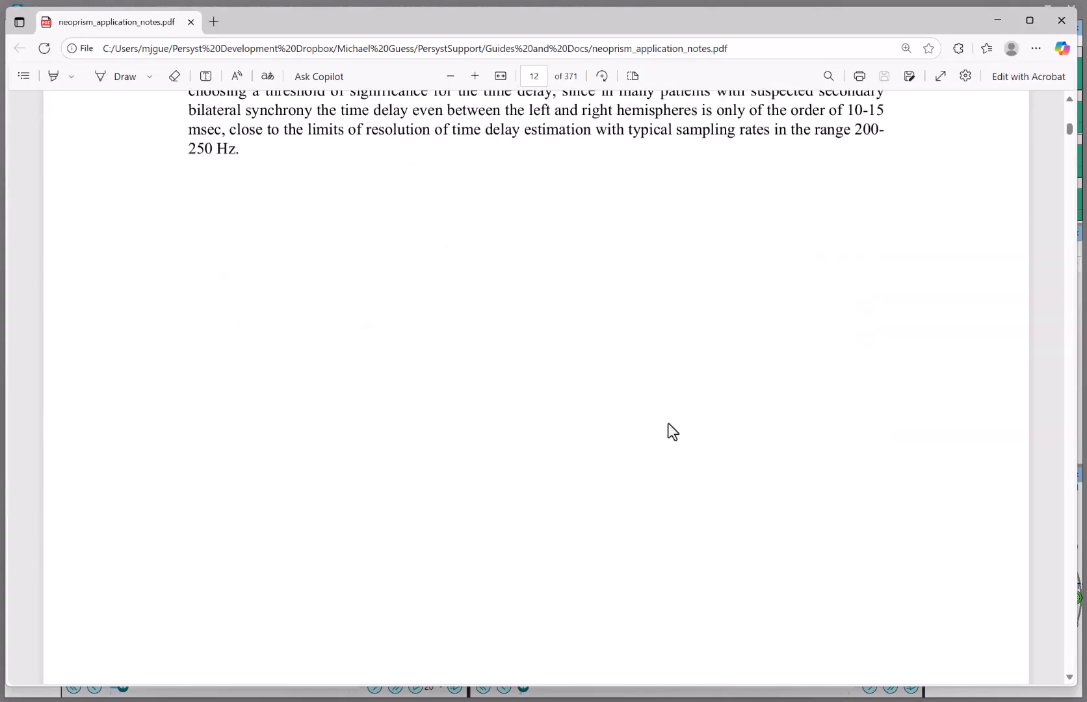
{"action": "scroll", "coordinate": [667, 423], "scroll_direction": "down", "scroll_amount": 10}
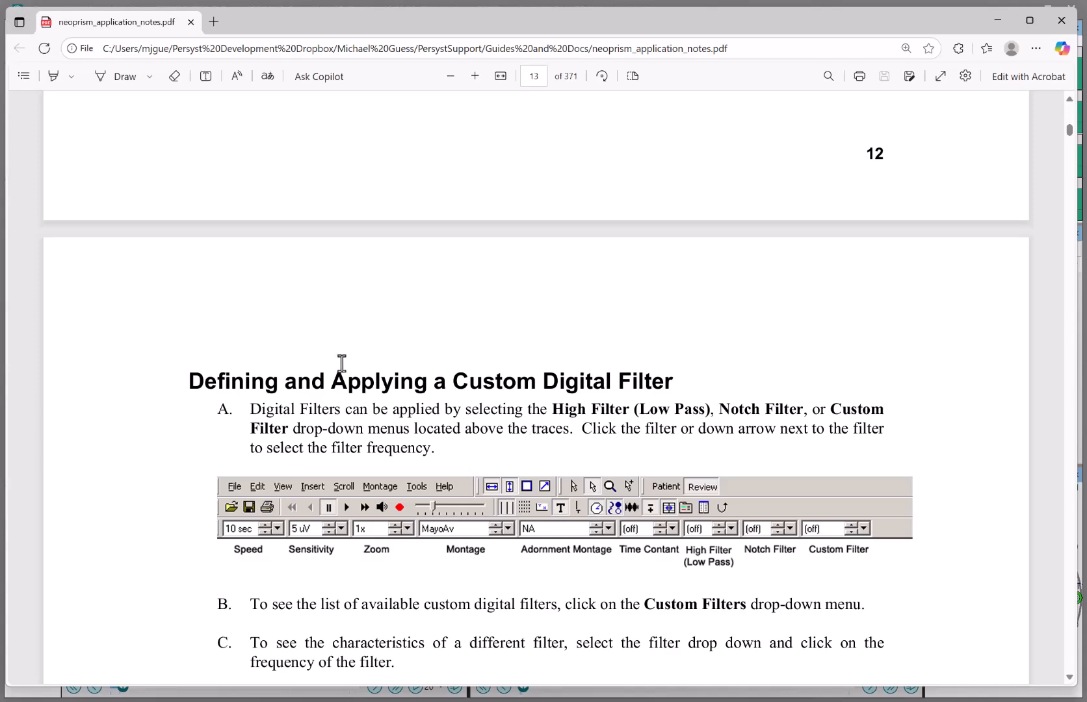
Go to page 218 and highlight the opening paragraph that defines coherence between two signals
{"action": "left_click", "coordinate": [535, 76]}
{"action": "type", "text": "218"}
{"action": "key", "text": "Return"}
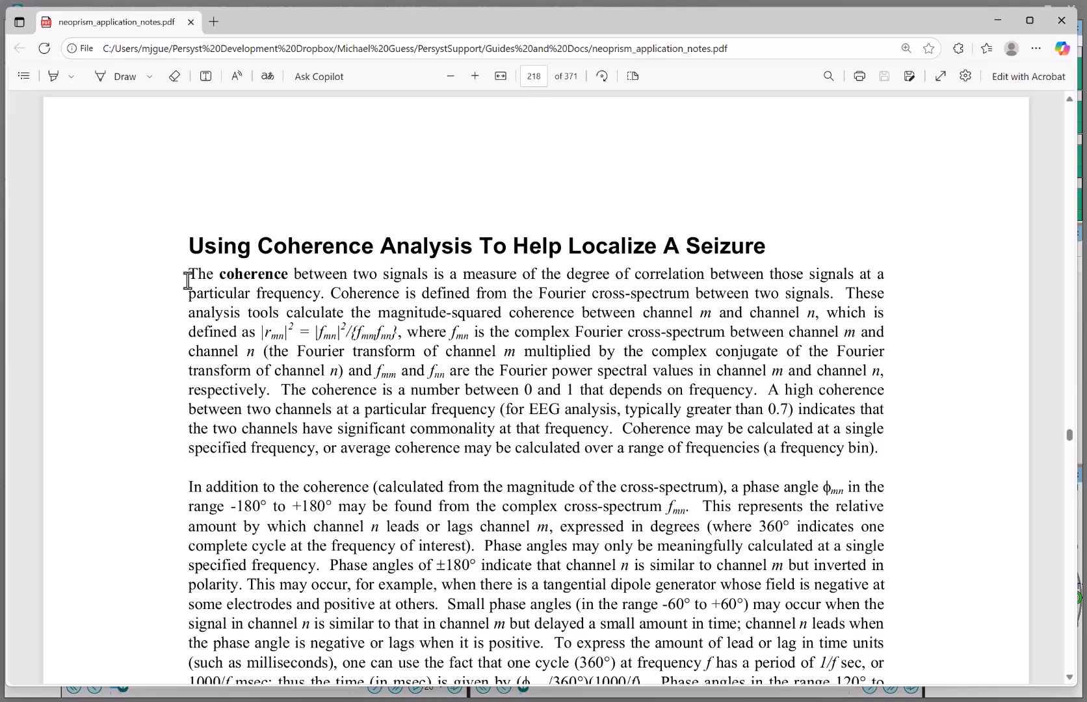
{"action": "left_click_drag", "start_coordinate": [187, 280], "coordinate": [936, 451]}
{"action": "left_click", "coordinate": [841, 509]}
Read the rest of the coherence discussion through item A and highlight the seizure onset time 13:53:51
{"action": "scroll", "coordinate": [813, 494], "scroll_direction": "down", "scroll_amount": 5}
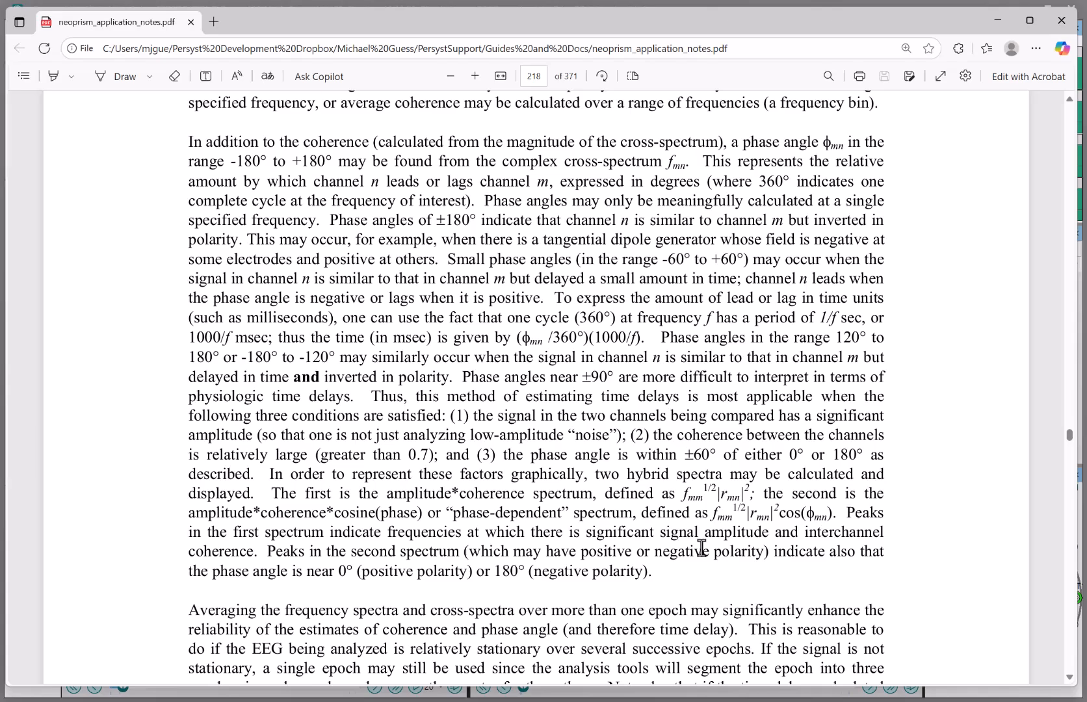
{"action": "scroll", "coordinate": [701, 548], "scroll_direction": "down", "scroll_amount": 4}
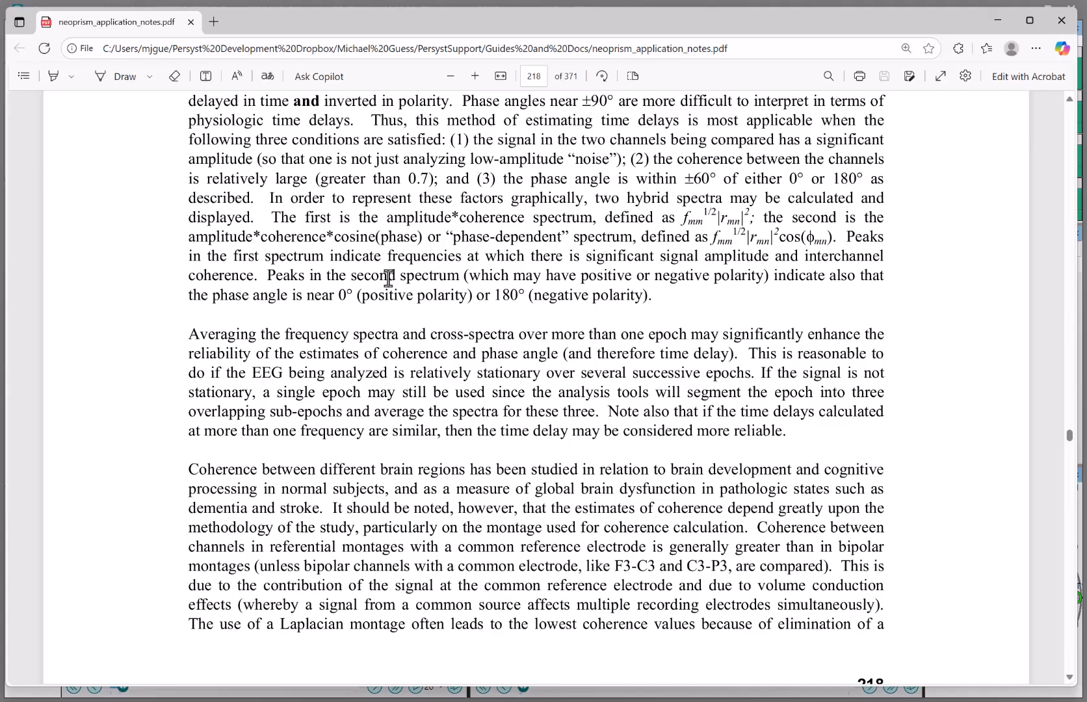
{"action": "scroll", "coordinate": [444, 300], "scroll_direction": "down", "scroll_amount": 5}
{"action": "scroll", "coordinate": [444, 302], "scroll_direction": "up", "scroll_amount": 4}
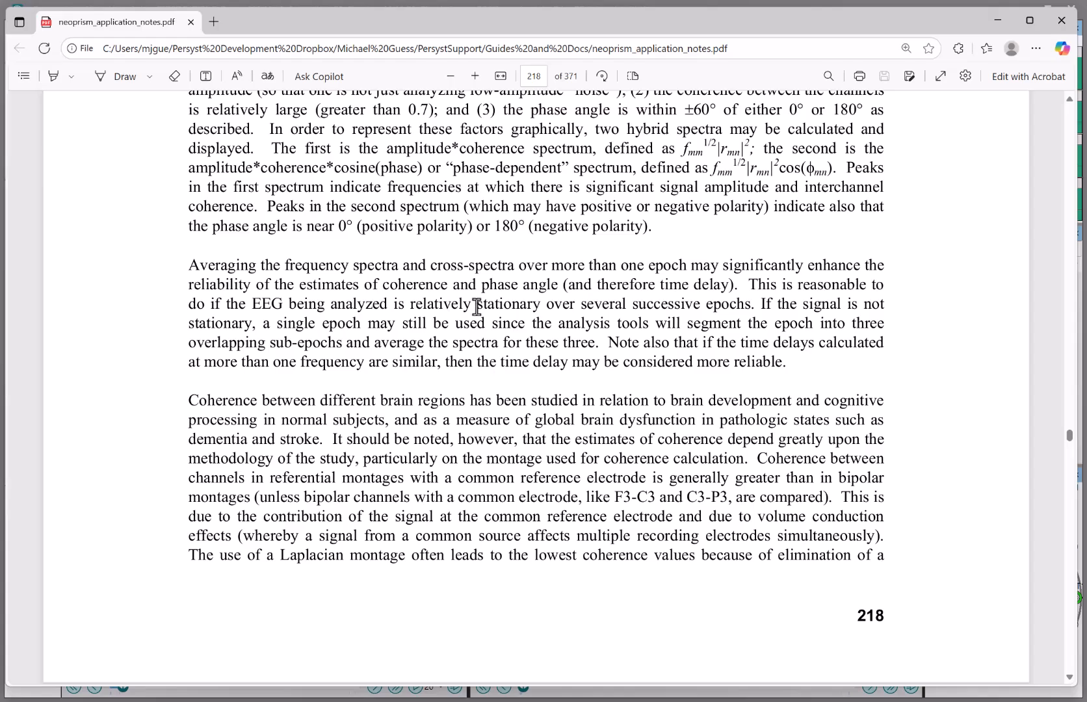
{"action": "scroll", "coordinate": [477, 306], "scroll_direction": "down", "scroll_amount": 7}
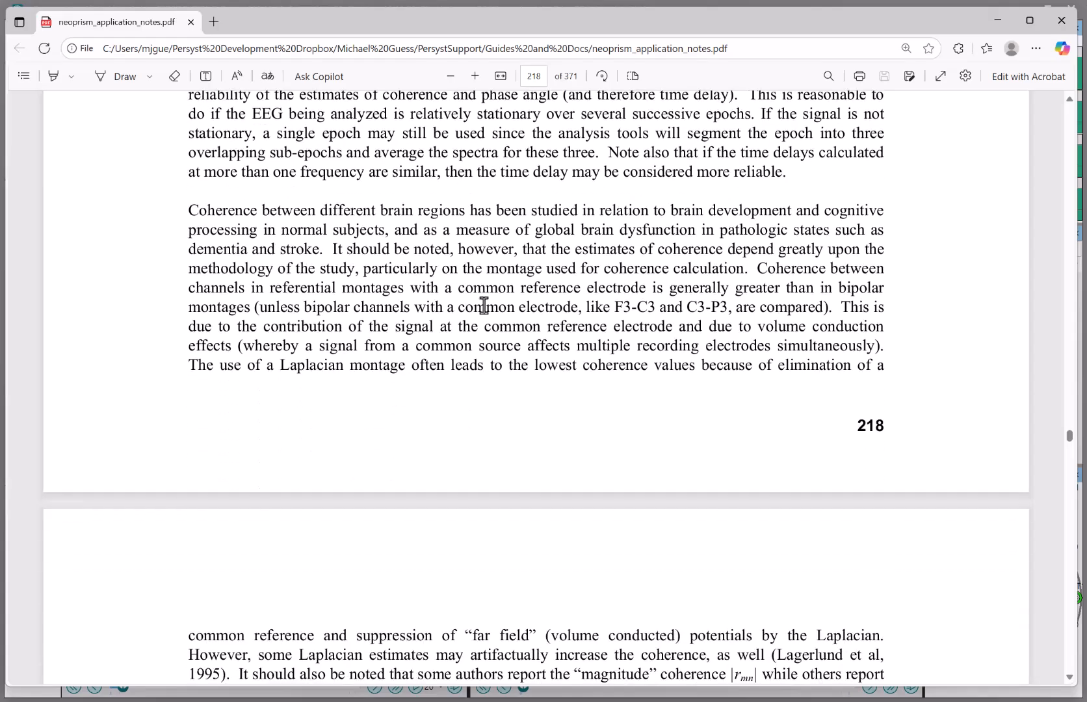
{"action": "scroll", "coordinate": [484, 307], "scroll_direction": "down", "scroll_amount": 5}
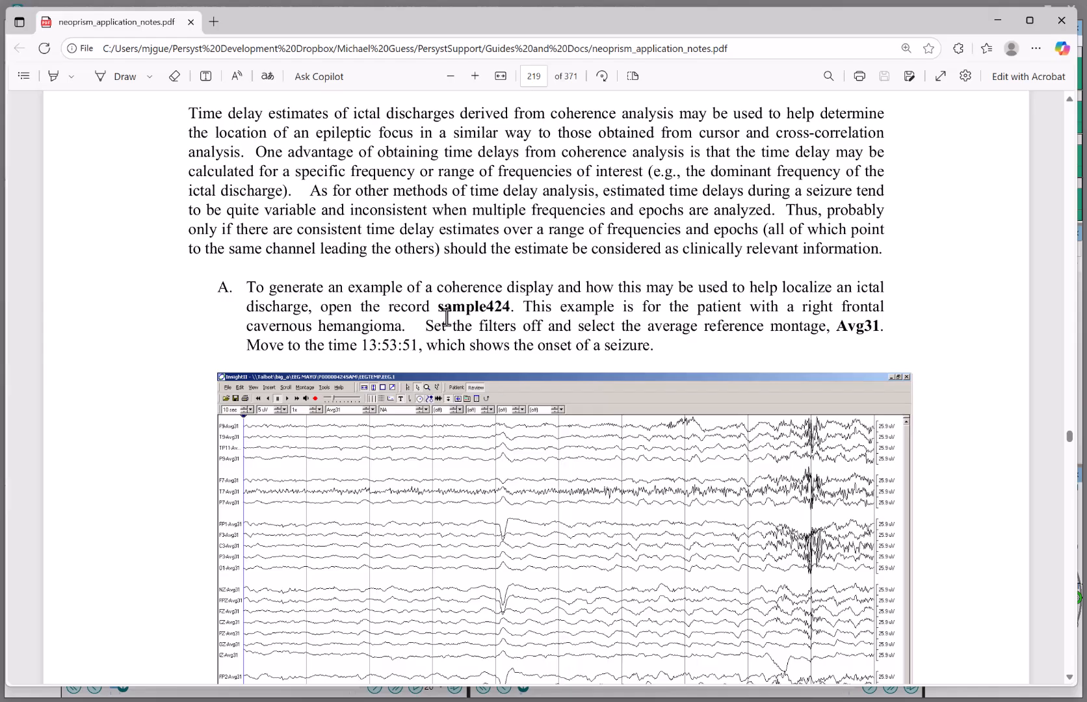
{"action": "left_click_drag", "start_coordinate": [358, 344], "coordinate": [419, 347]}
{"action": "left_click", "coordinate": [476, 311]}
Switch to Persyst and set the Rhythmicity Spectrogram color scale to 0-2 uV/Hz for both hemispheres
{"action": "key", "text": "alt+Tab"}
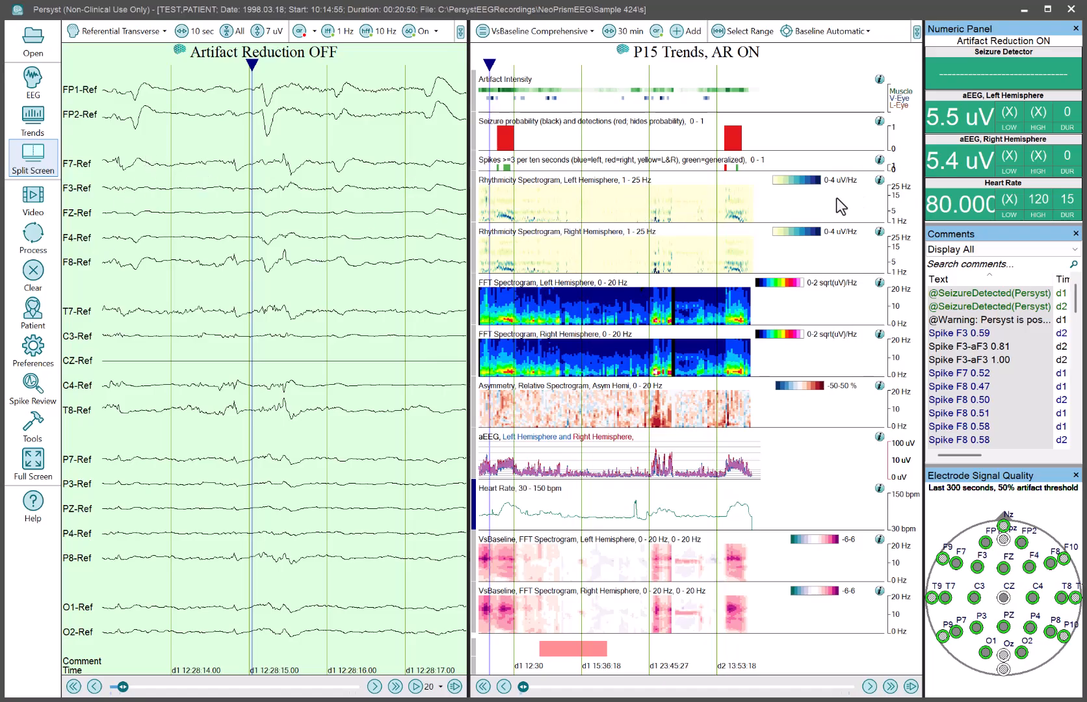
{"action": "left_click", "coordinate": [800, 180]}
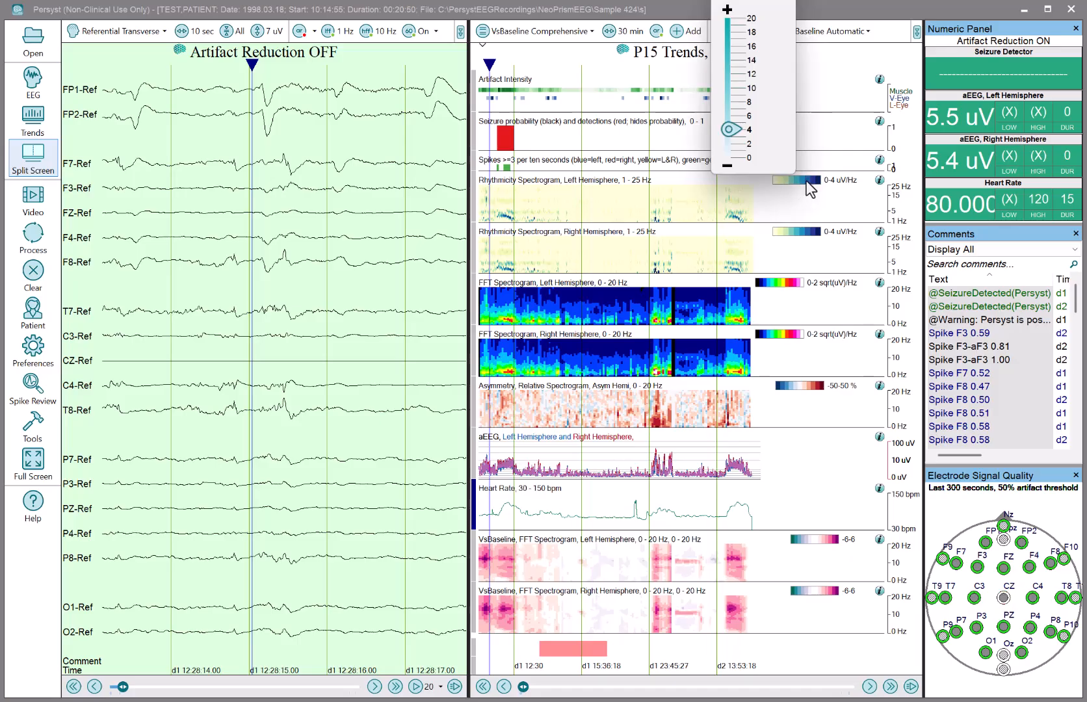
{"action": "left_click_drag", "start_coordinate": [729, 129], "coordinate": [734, 147]}
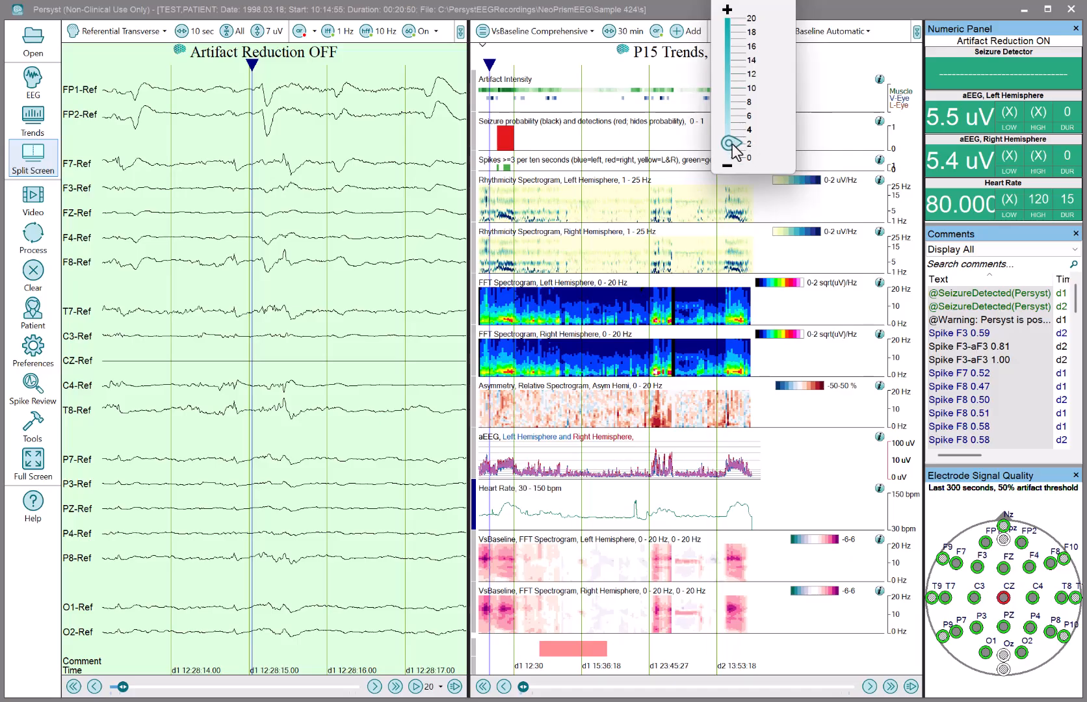
{"action": "left_click", "coordinate": [279, 158]}
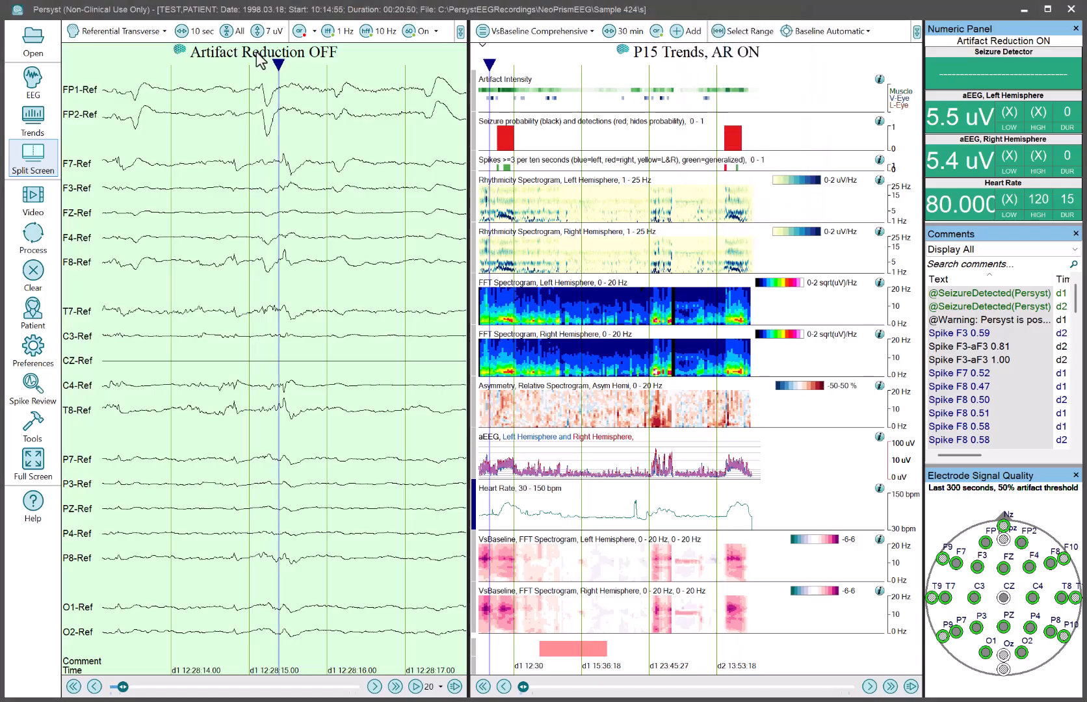
Inspect the EEG sensitivity scale and the Z-axis ranges of the left FFT and Rhythmicity Spectrograms
{"action": "left_click", "coordinate": [259, 30]}
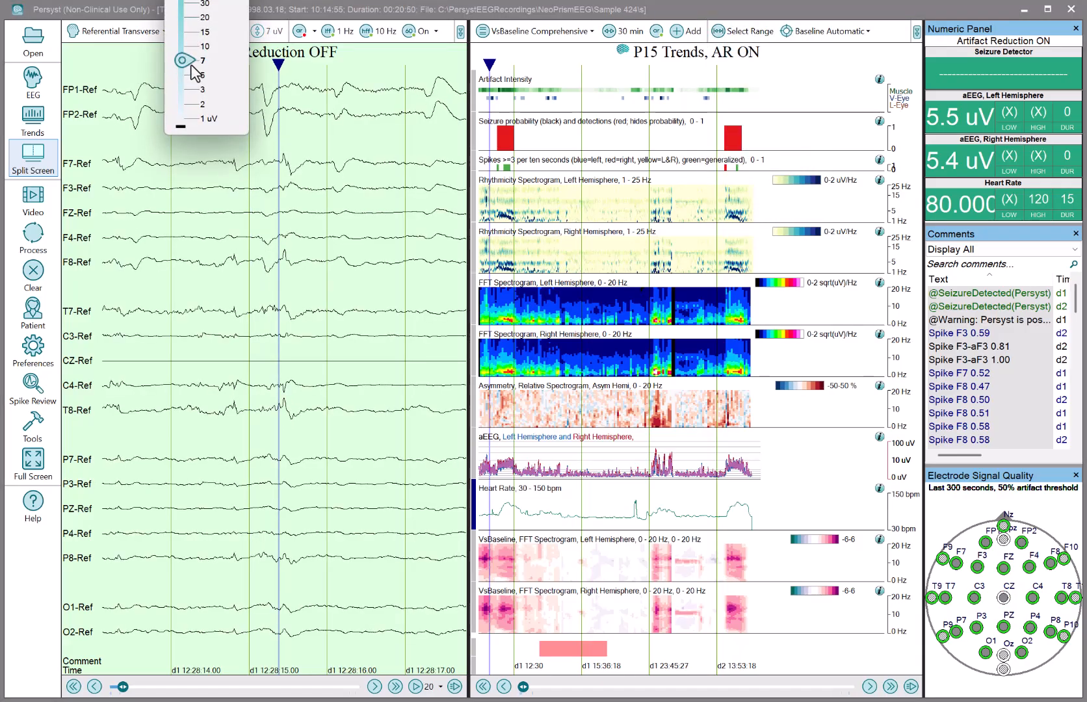
{"action": "left_click", "coordinate": [791, 187]}
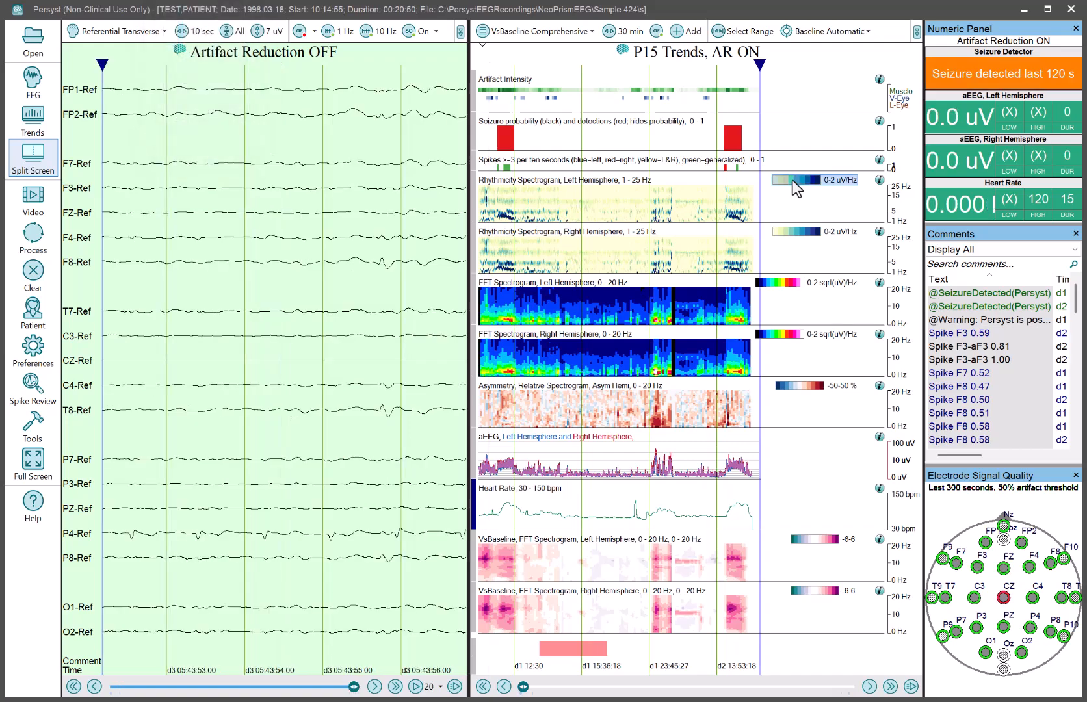
{"action": "left_click", "coordinate": [777, 281]}
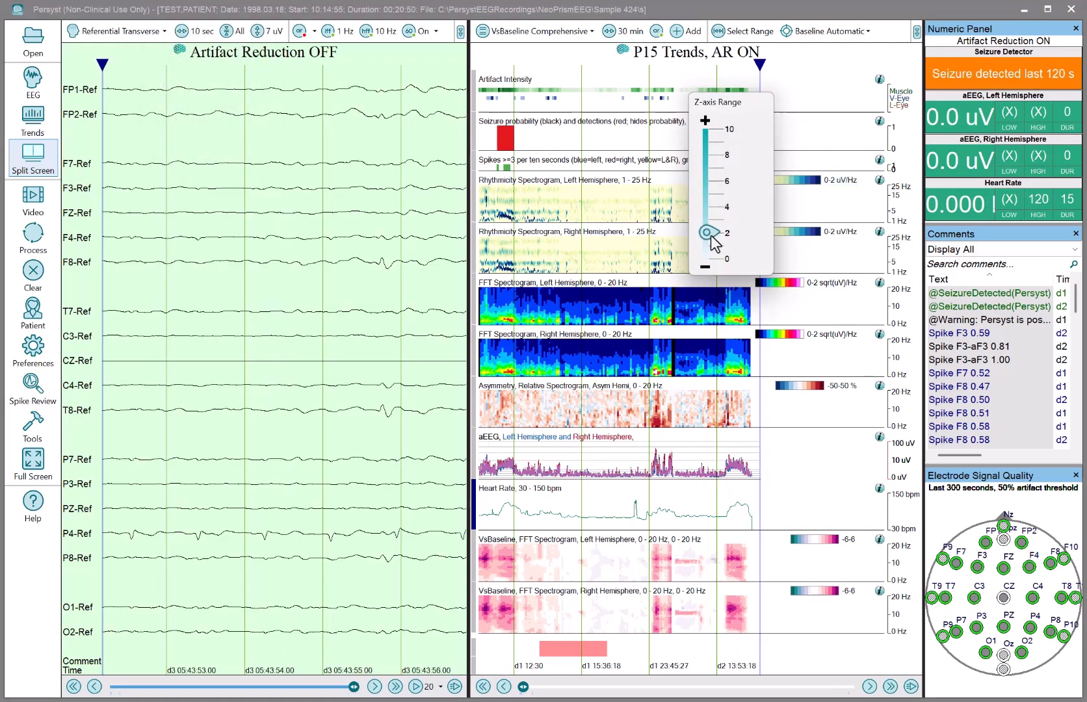
{"action": "mouse_move", "coordinate": [708, 233]}
{"action": "left_mouse_down"}
{"action": "mouse_move", "coordinate": [708, 247]}
{"action": "mouse_move", "coordinate": [710, 235]}
{"action": "left_mouse_up"}
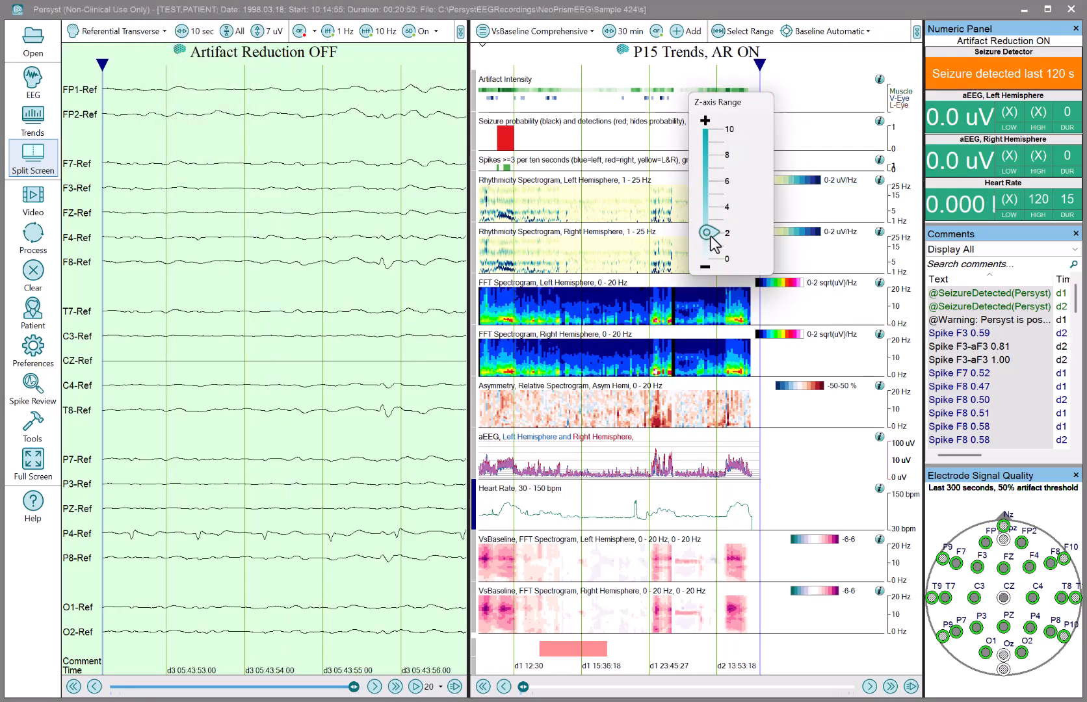
{"action": "left_click", "coordinate": [792, 183]}
{"action": "left_click", "coordinate": [792, 182]}
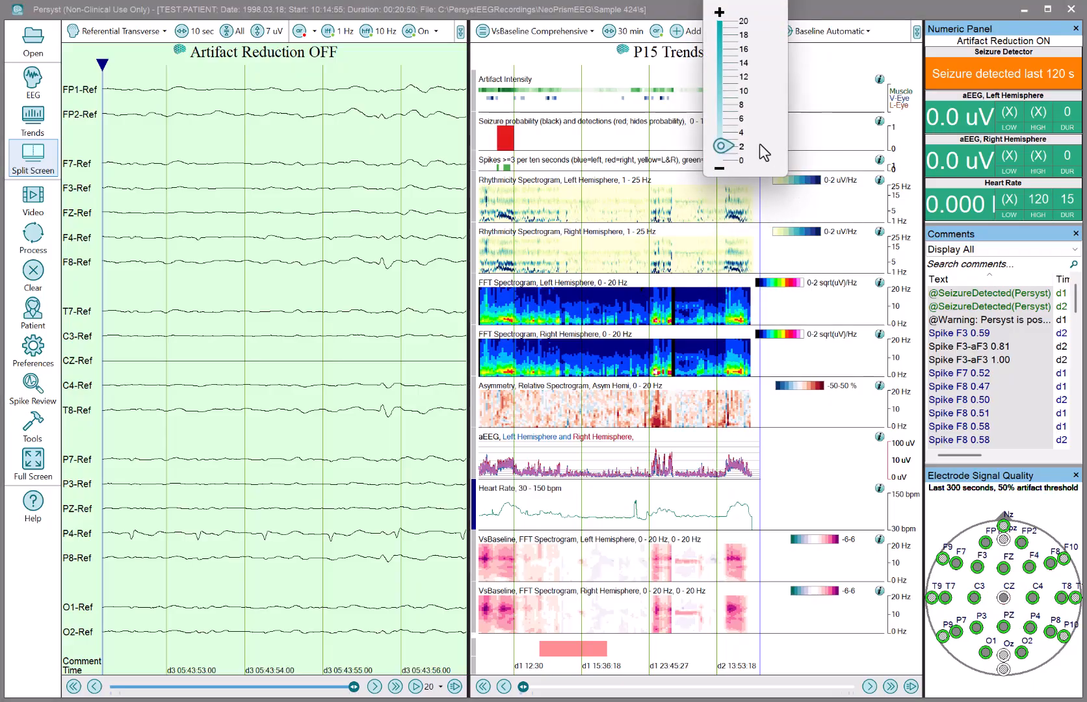
{"action": "mouse_move", "coordinate": [709, 146]}
{"action": "left_mouse_down"}
{"action": "mouse_move", "coordinate": [712, 138]}
{"action": "mouse_move", "coordinate": [727, 158]}
{"action": "left_mouse_up"}
Move the EEG to the onset of the second detected seizure on the trends and open the recording in InsightII
{"action": "left_click", "coordinate": [727, 224]}
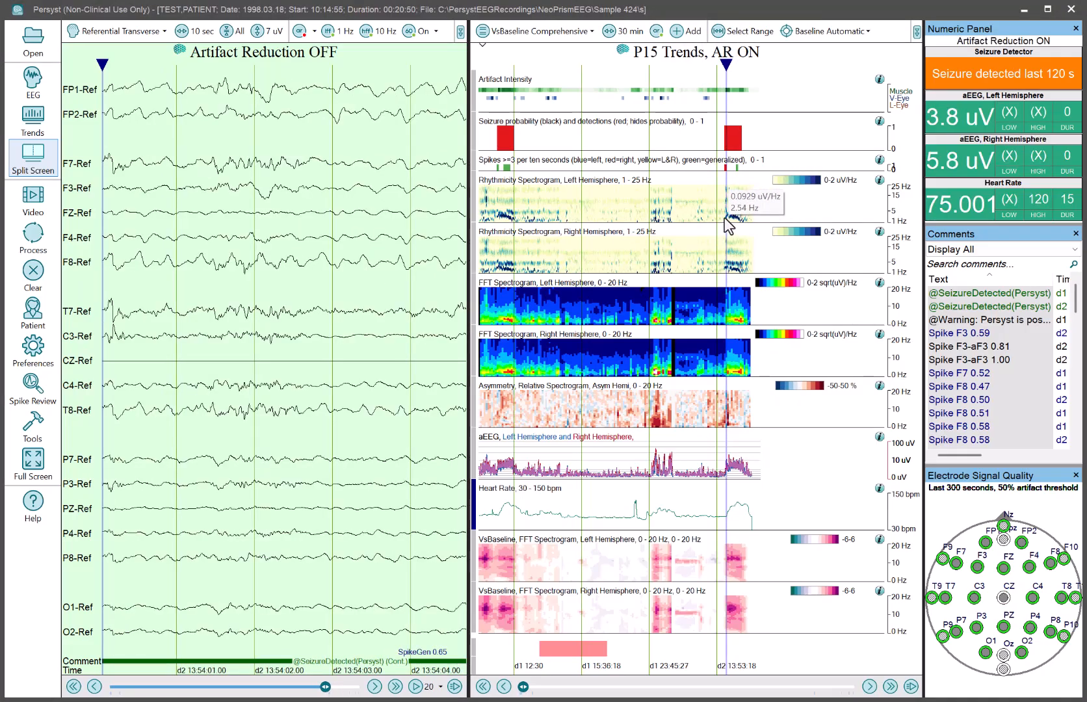
{"action": "left_click", "coordinate": [725, 217]}
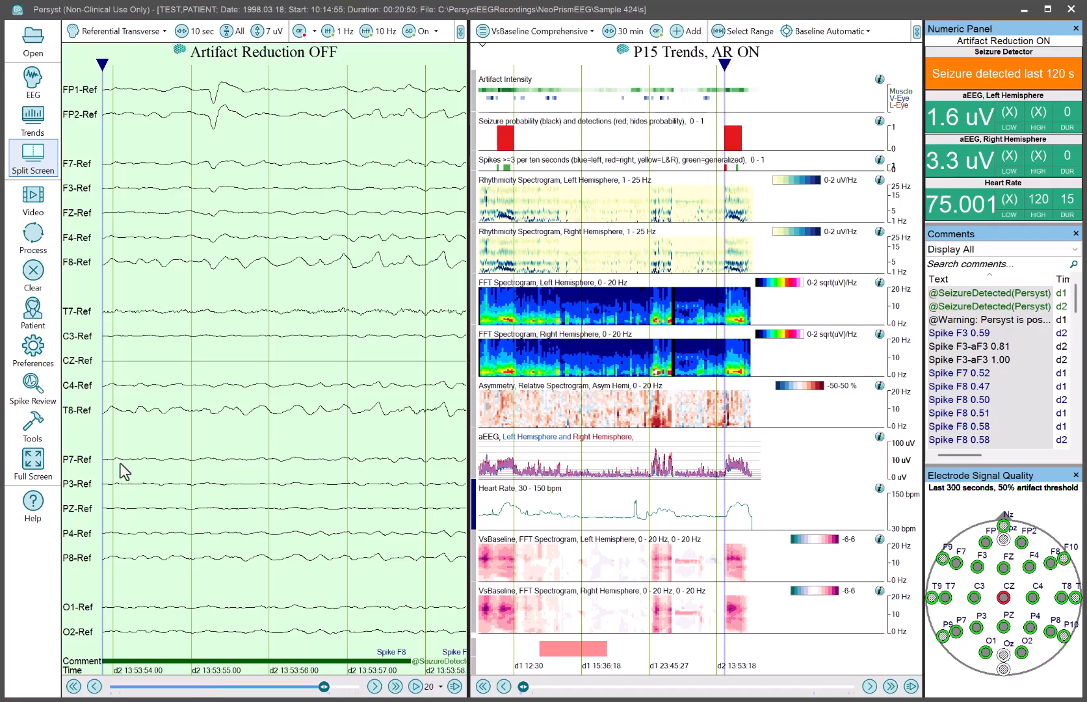
{"action": "left_click", "coordinate": [49, 418]}
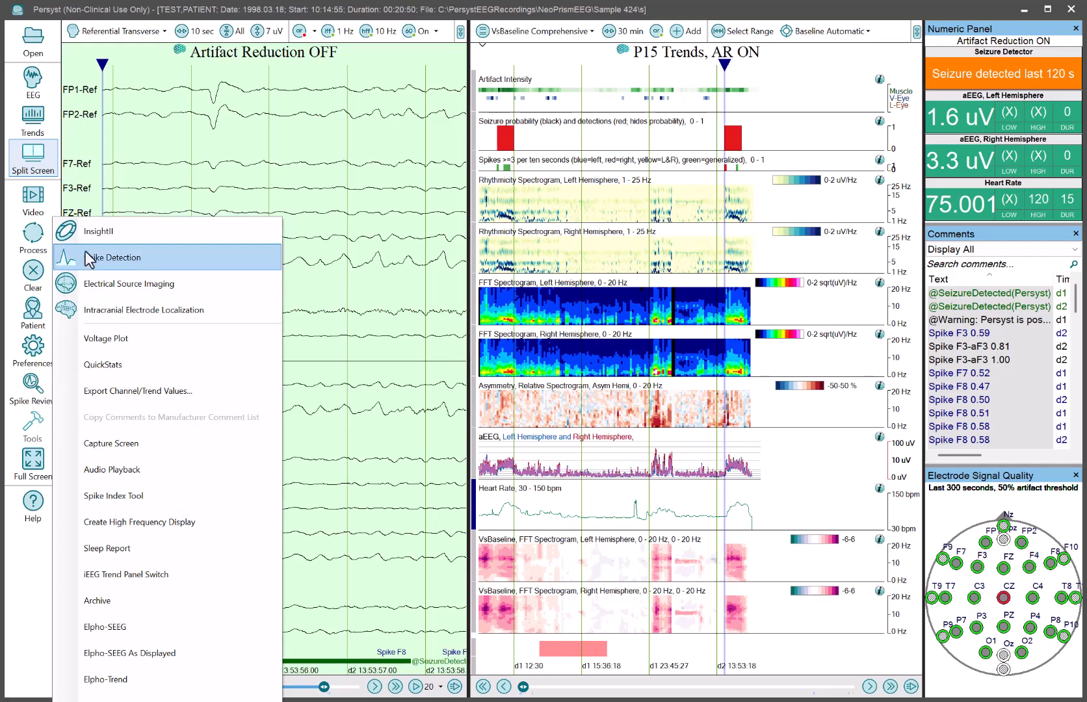
{"action": "left_click", "coordinate": [107, 238]}
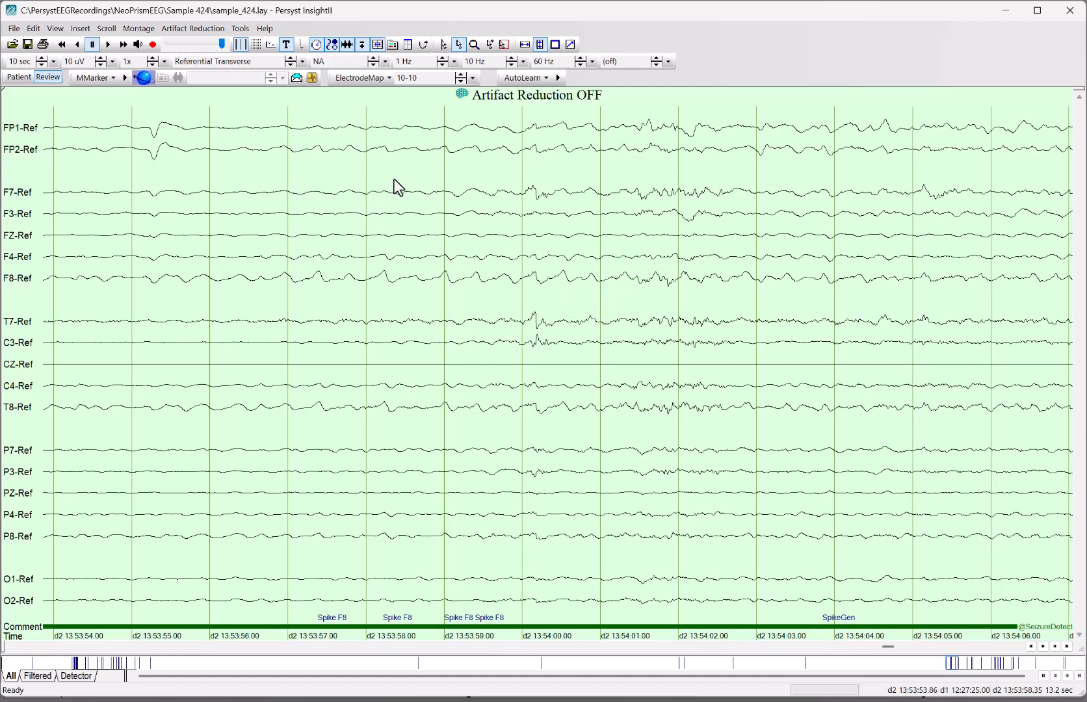
Review the analyses offered as vertical adornments for the EEG view and dismiss the list
{"action": "right_click", "coordinate": [610, 248]}
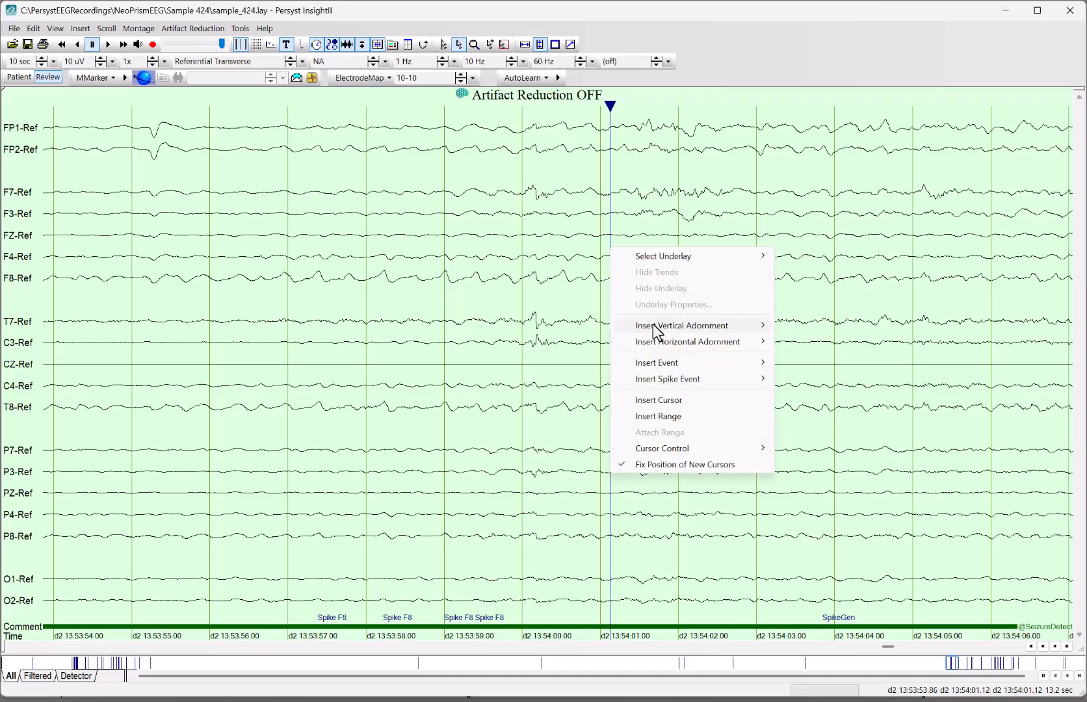
{"action": "mouse_move", "coordinate": [655, 332]}
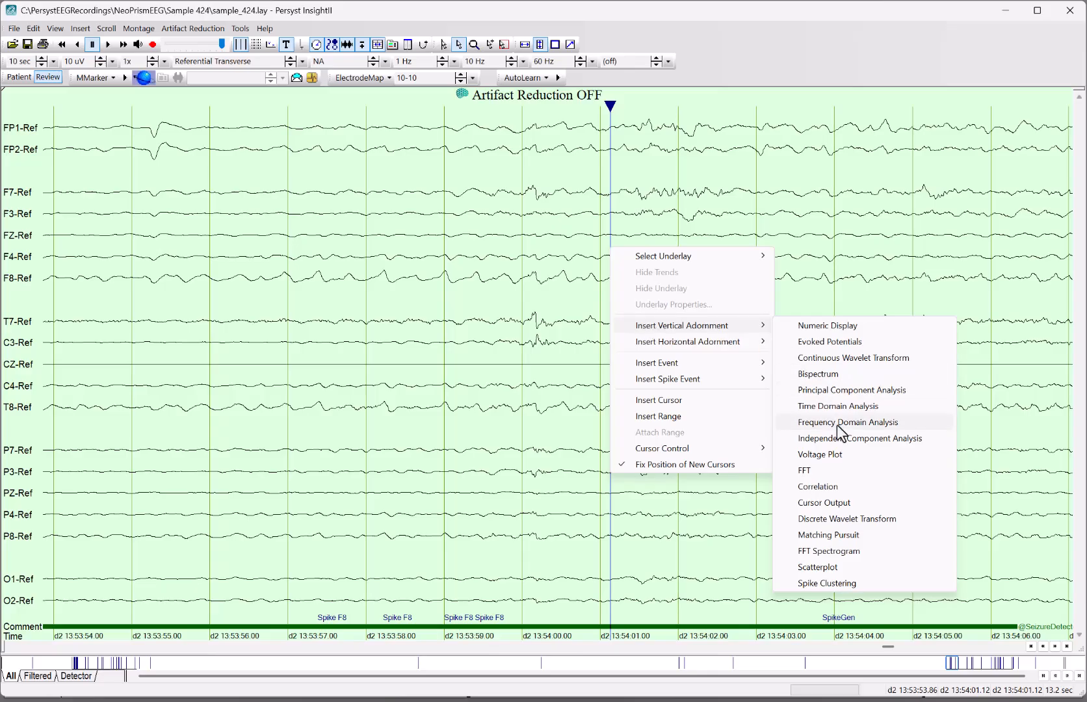
{"action": "left_click", "coordinate": [381, 297]}
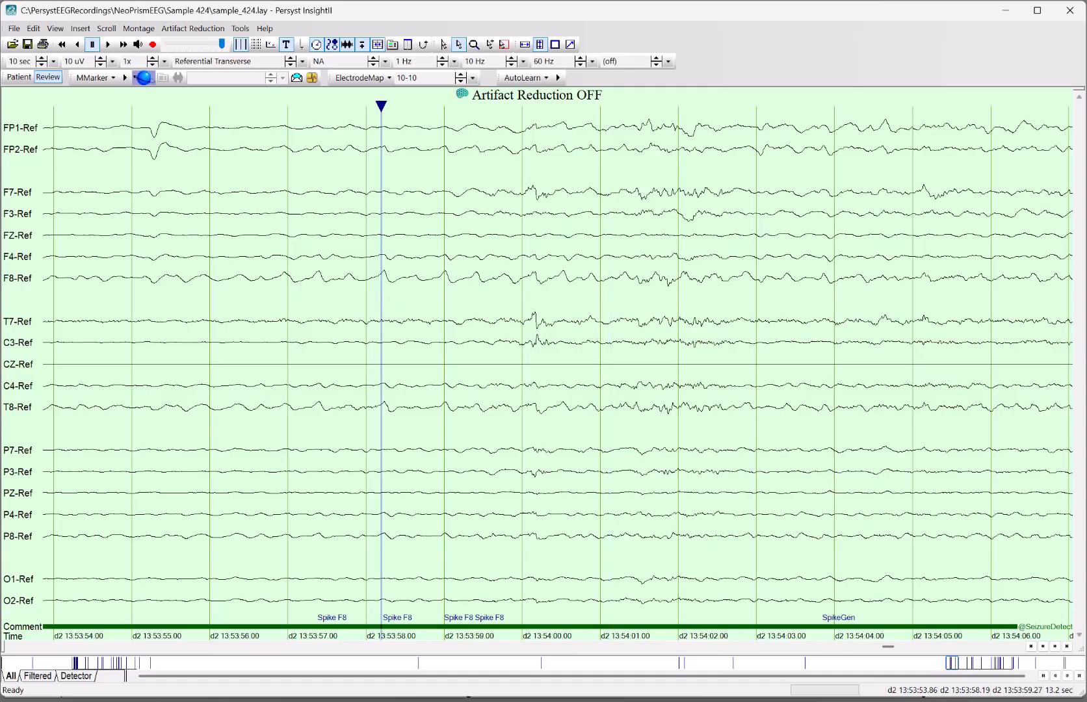
Switch to the application notes and examine the Avg31 example figure under item A on page 219
{"action": "key", "text": "alt+Tab"}
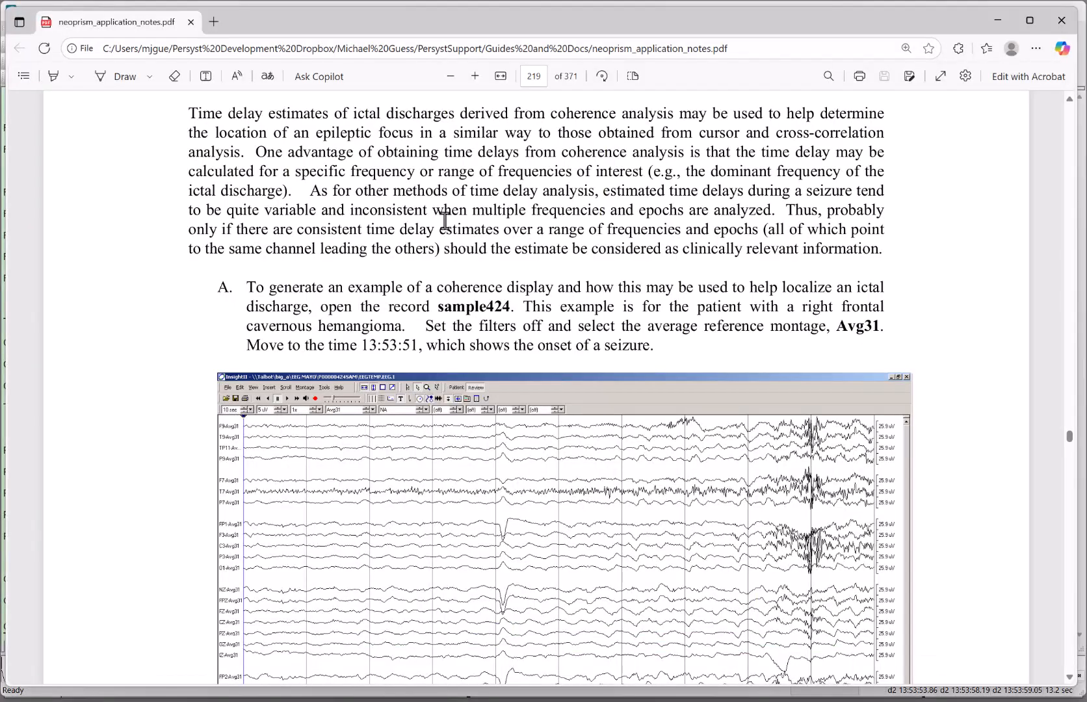
{"action": "scroll", "coordinate": [441, 286], "scroll_direction": "down", "scroll_amount": 2}
{"action": "scroll", "coordinate": [439, 281], "scroll_direction": "down", "scroll_amount": 2}
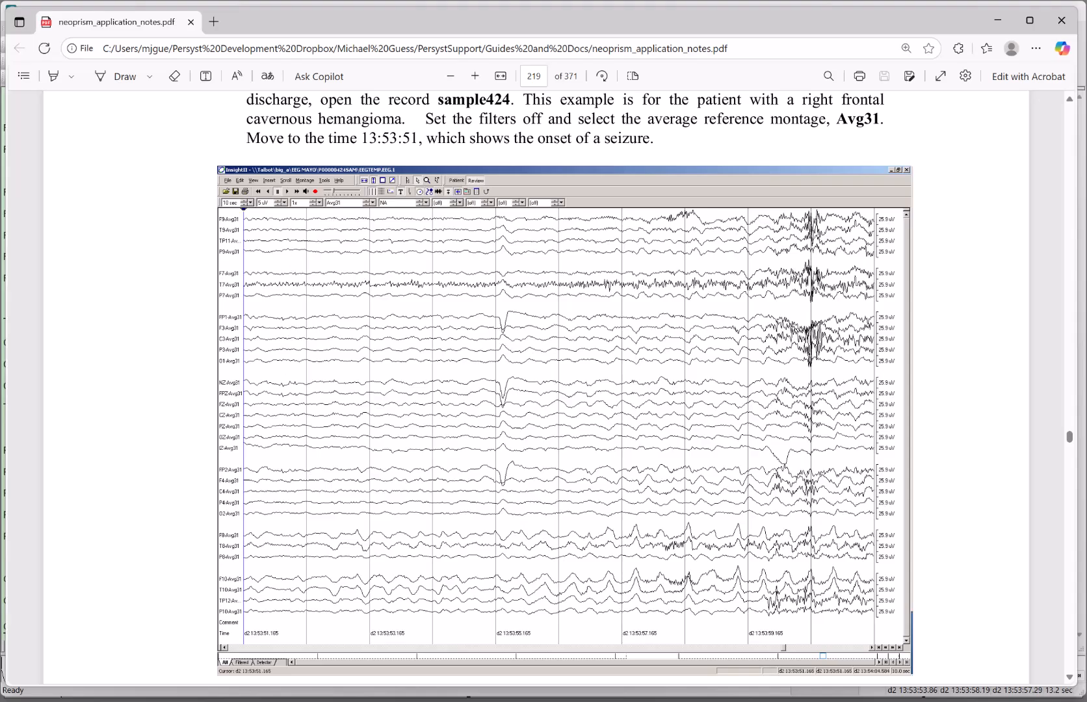
Switch back to InsightII, apply the SubTempAvg31 montage and widen the channel label column to fit the full names
{"action": "key", "text": "alt+Tab"}
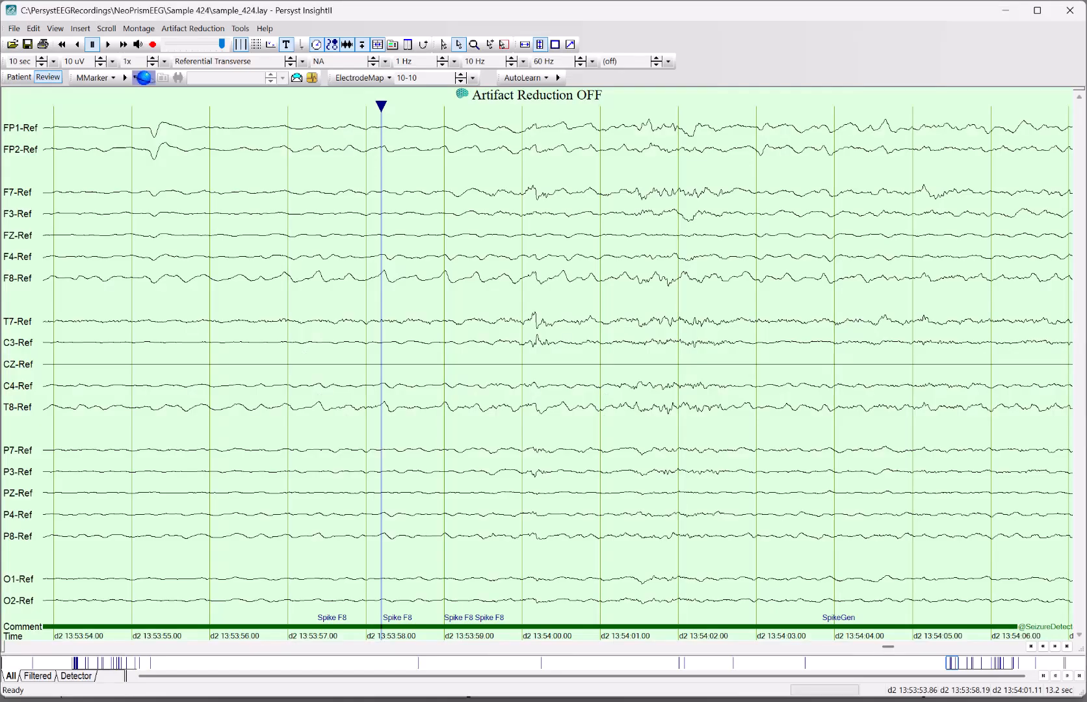
{"action": "left_click", "coordinate": [259, 60]}
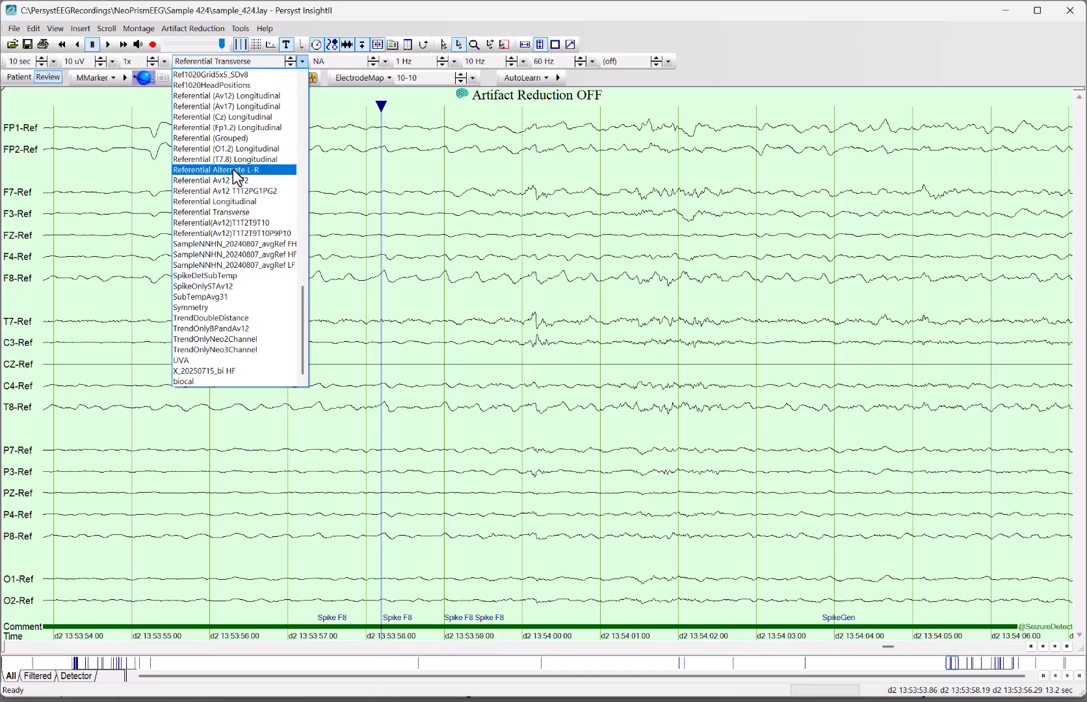
{"action": "left_click", "coordinate": [240, 297]}
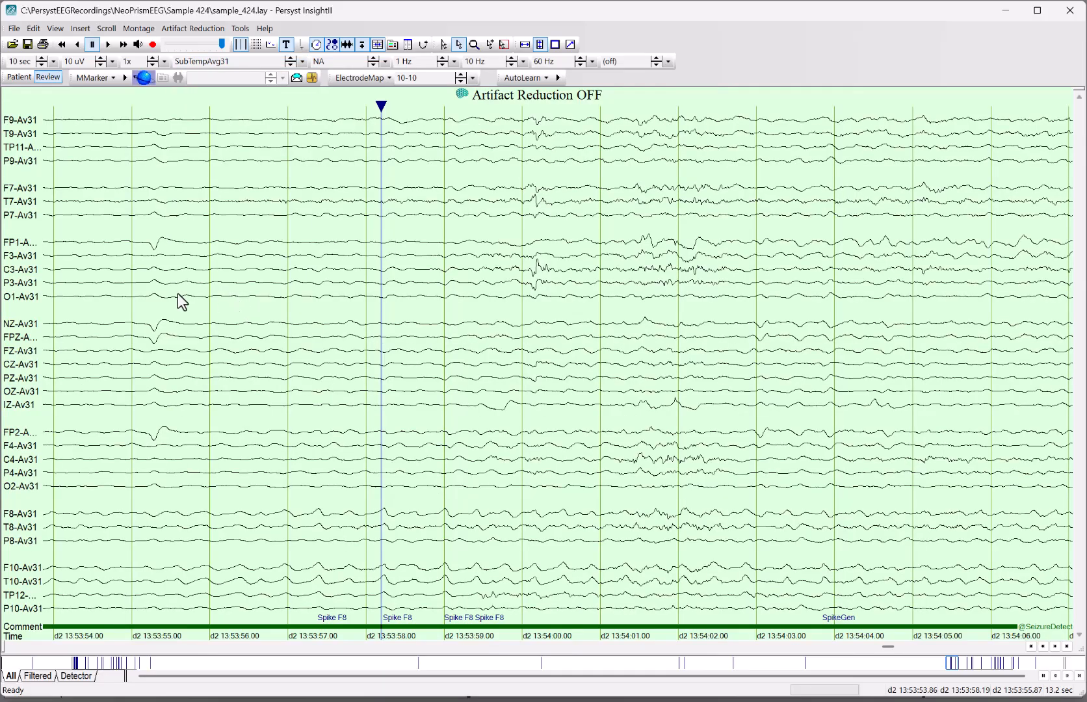
{"action": "left_click_drag", "start_coordinate": [39, 241], "coordinate": [54, 241]}
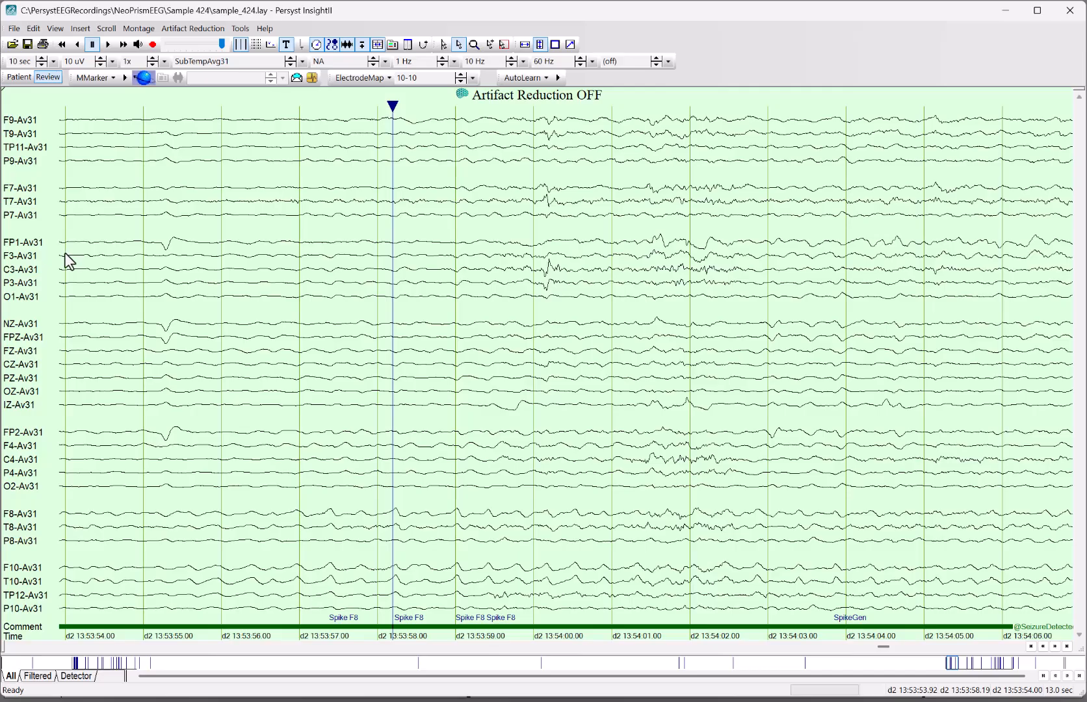
{"action": "mouse_move", "coordinate": [50, 257]}
{"action": "left_mouse_down"}
{"action": "mouse_move", "coordinate": [27, 258]}
{"action": "mouse_move", "coordinate": [56, 256]}
{"action": "left_mouse_up"}
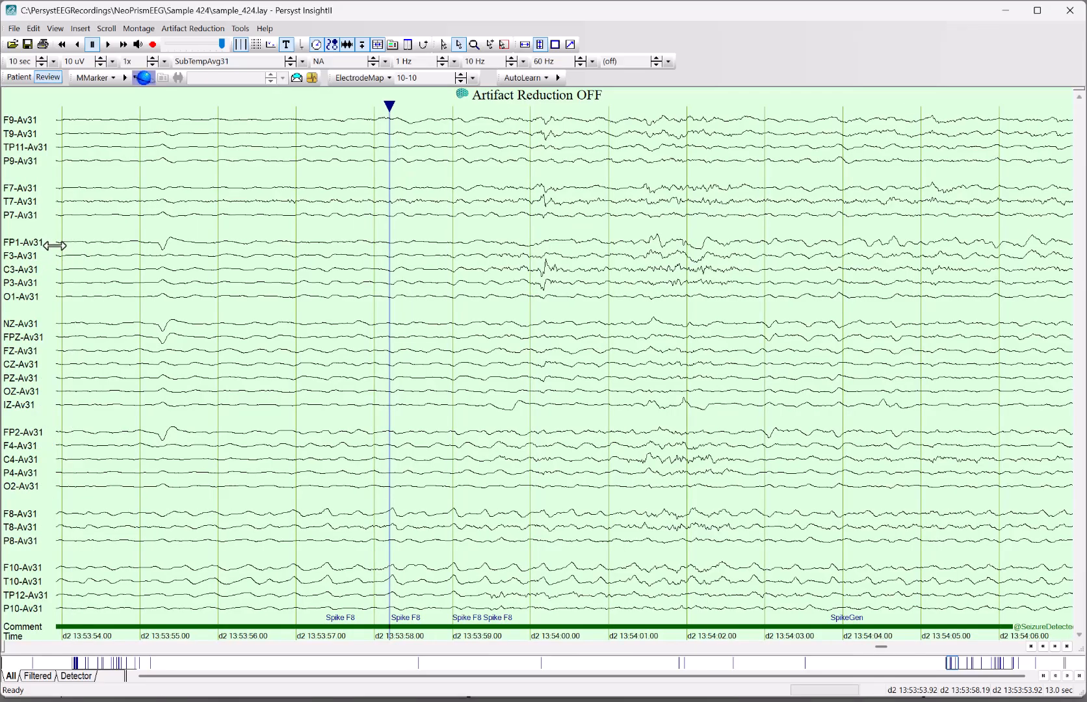
Start a new montage using the 10-10 system and add channels F9 and T9
{"action": "right_click", "coordinate": [23, 129]}
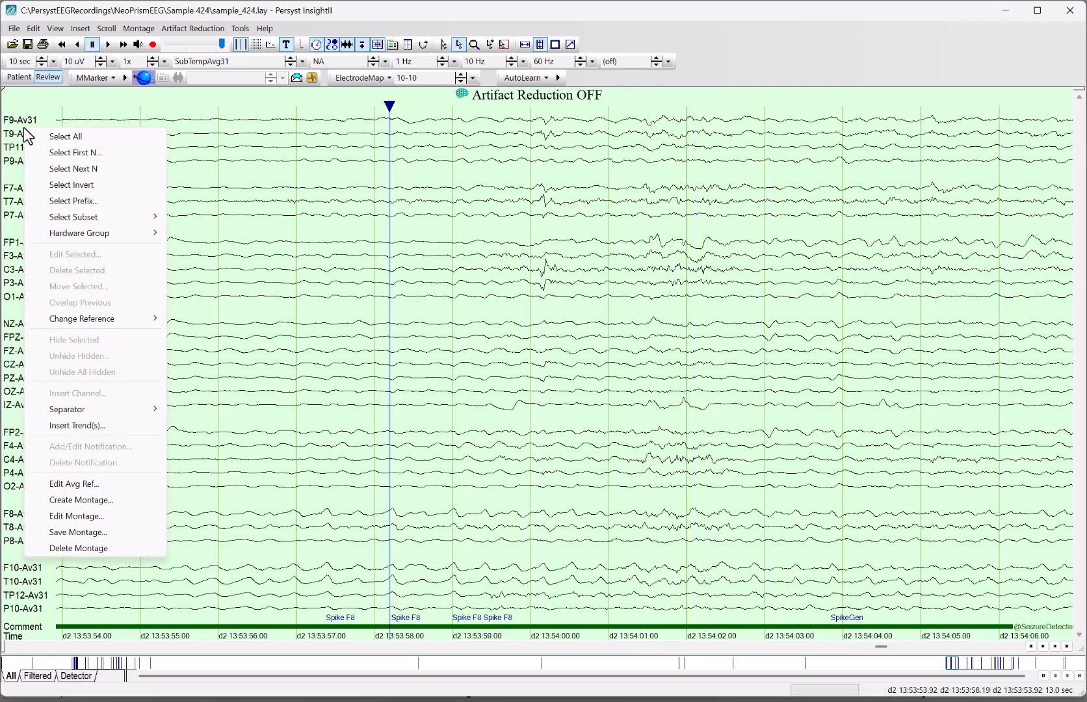
{"action": "left_click", "coordinate": [93, 500]}
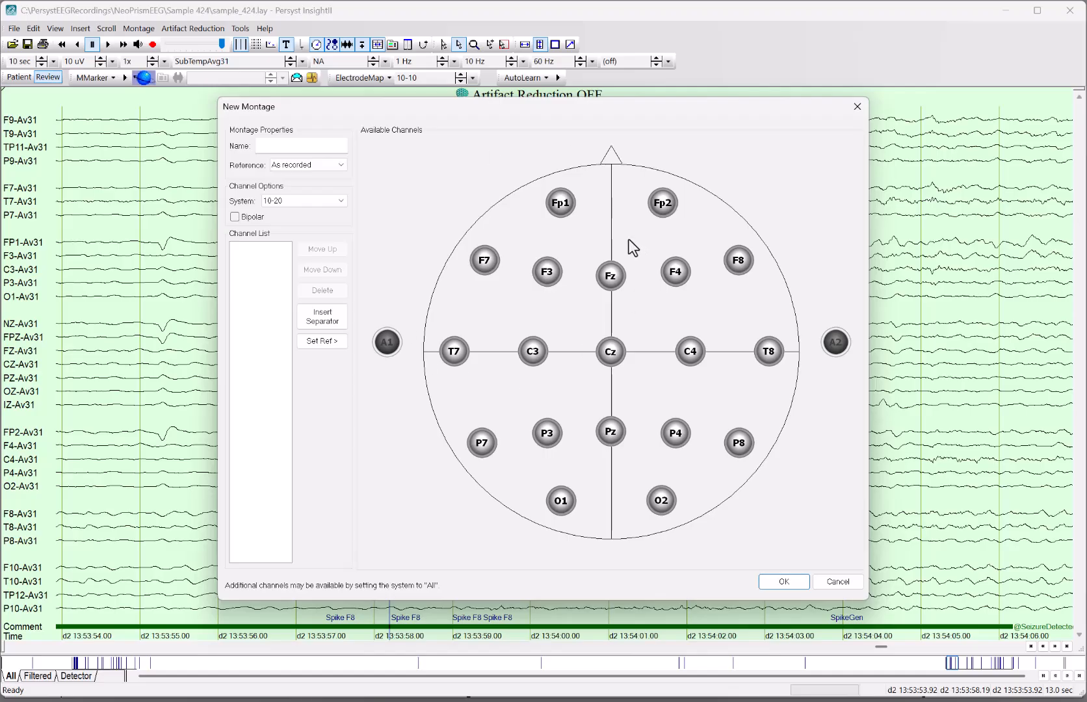
{"action": "left_click", "coordinate": [332, 201]}
{"action": "left_click", "coordinate": [319, 222]}
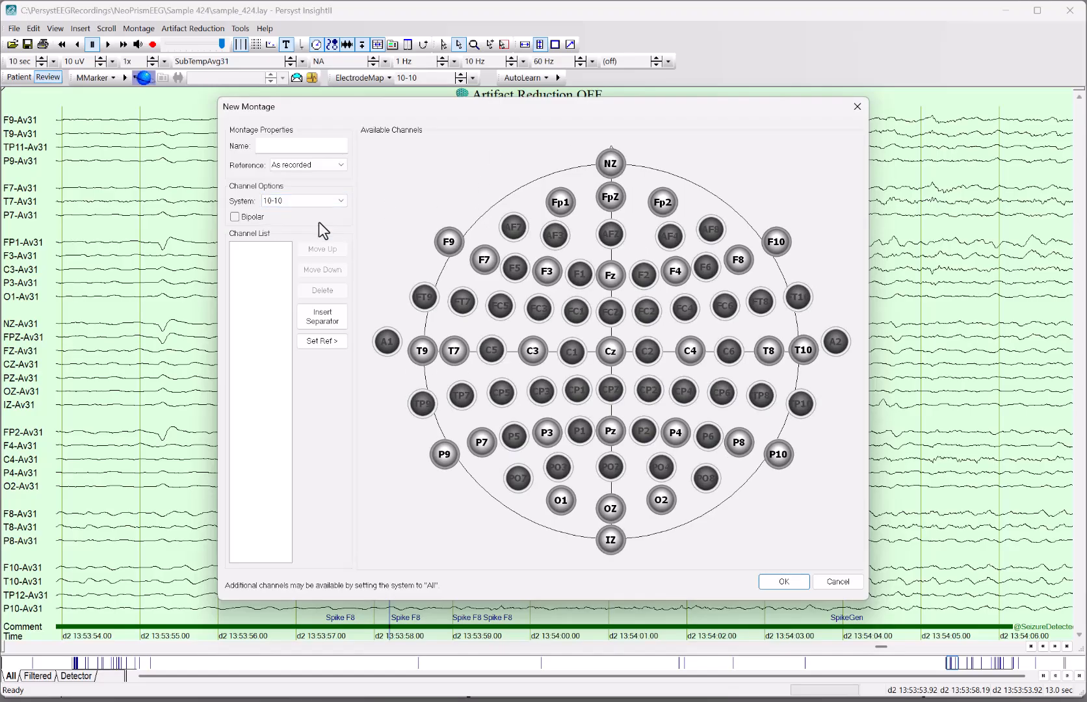
{"action": "left_click", "coordinate": [448, 241]}
{"action": "left_click", "coordinate": [423, 354]}
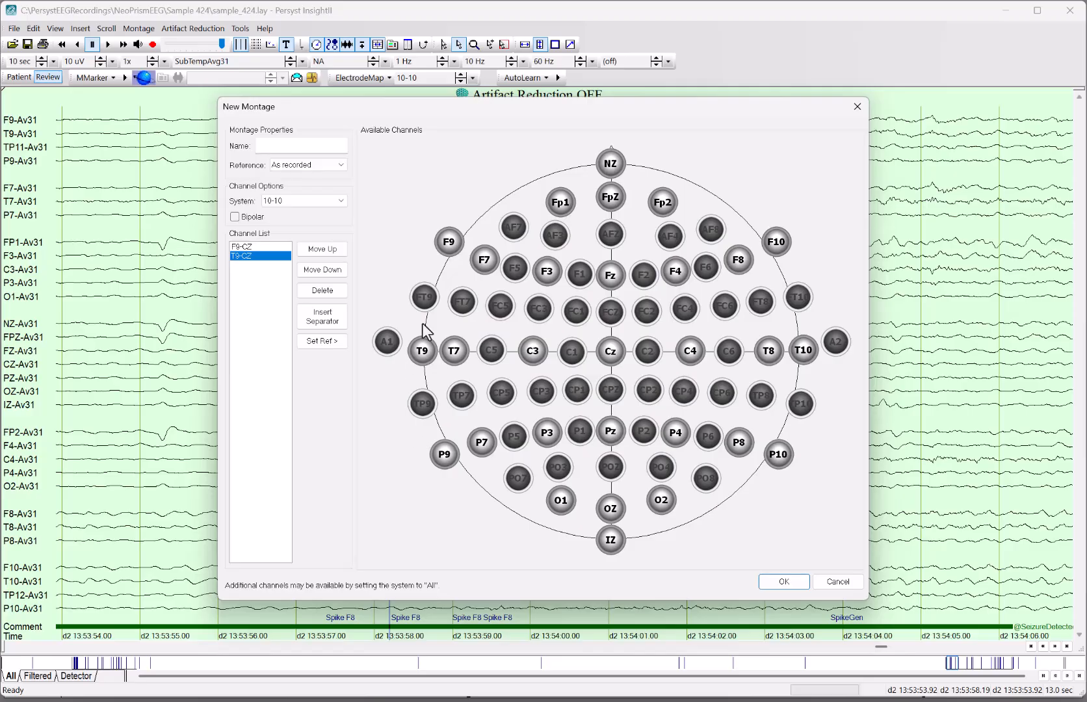
Add TP11 from the All channel system and P9 from the 10-10 system, followed by a separator
{"action": "left_click", "coordinate": [305, 201]}
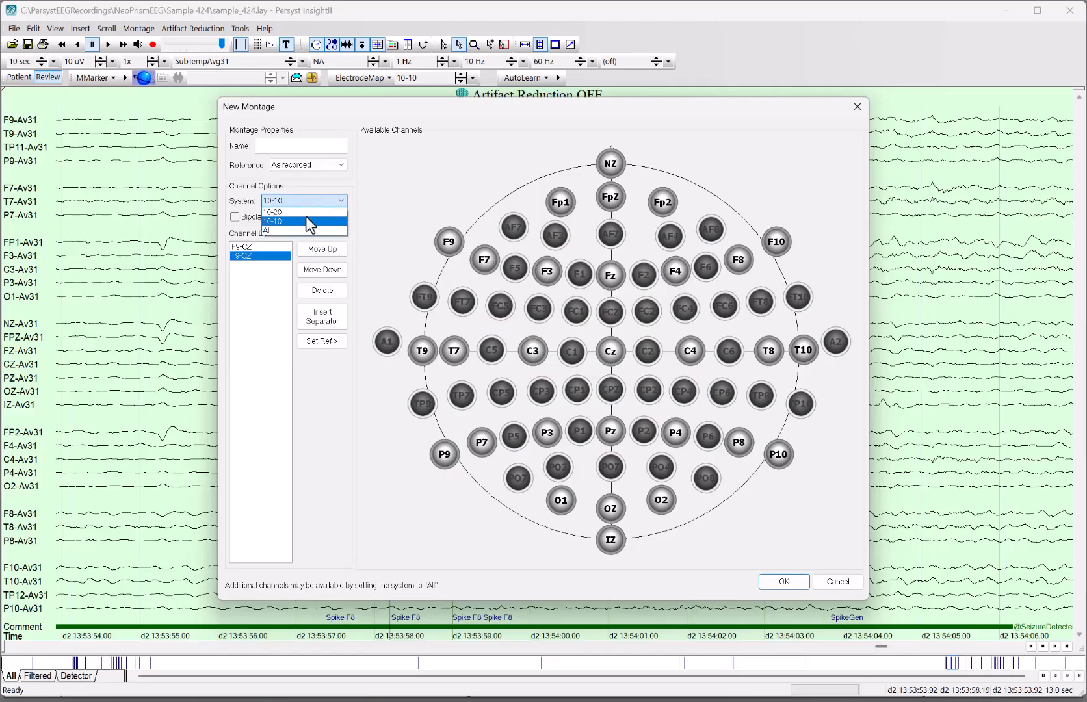
{"action": "left_click", "coordinate": [301, 230]}
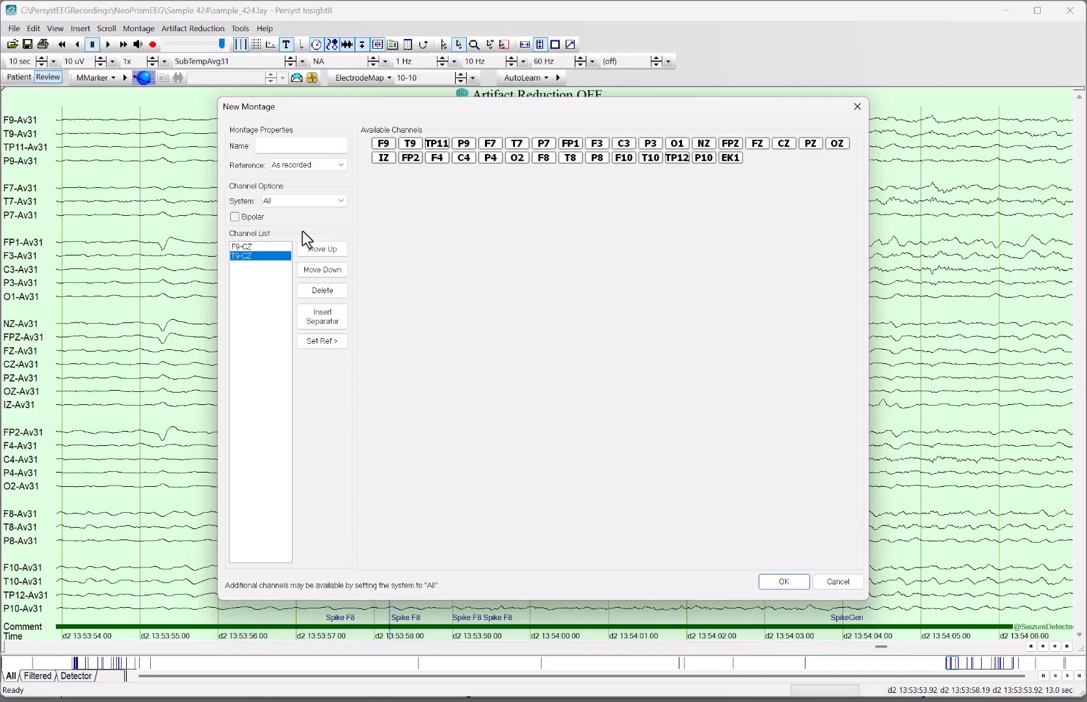
{"action": "left_click", "coordinate": [436, 143]}
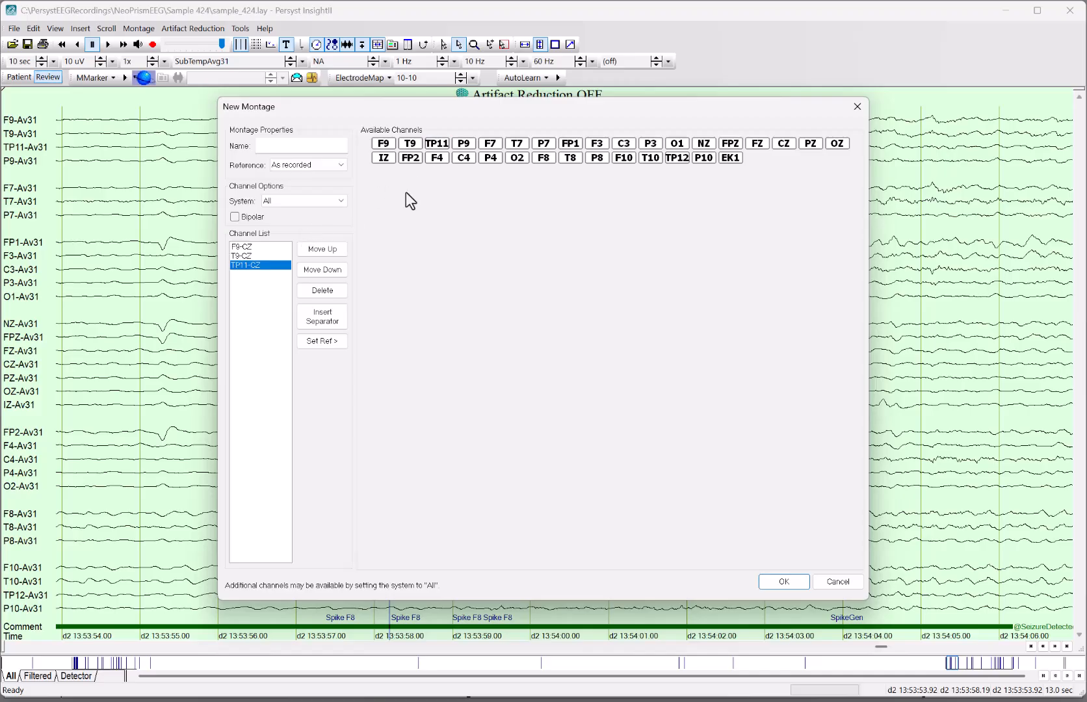
{"action": "left_click", "coordinate": [294, 201]}
{"action": "left_click", "coordinate": [291, 222]}
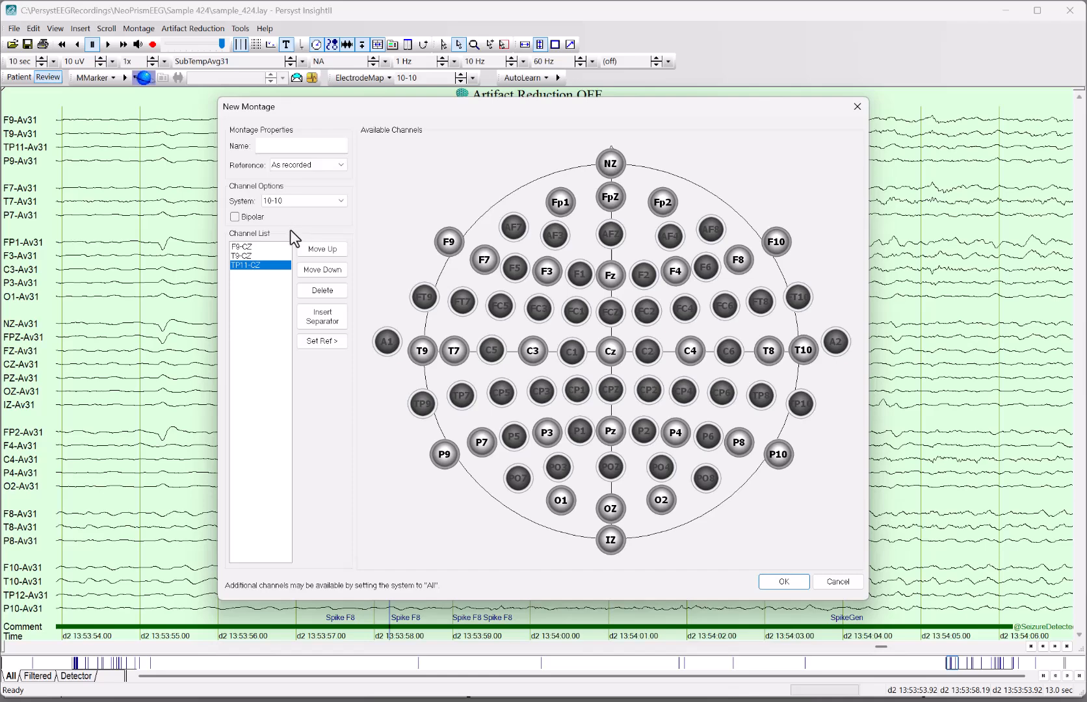
{"action": "left_click", "coordinate": [442, 456]}
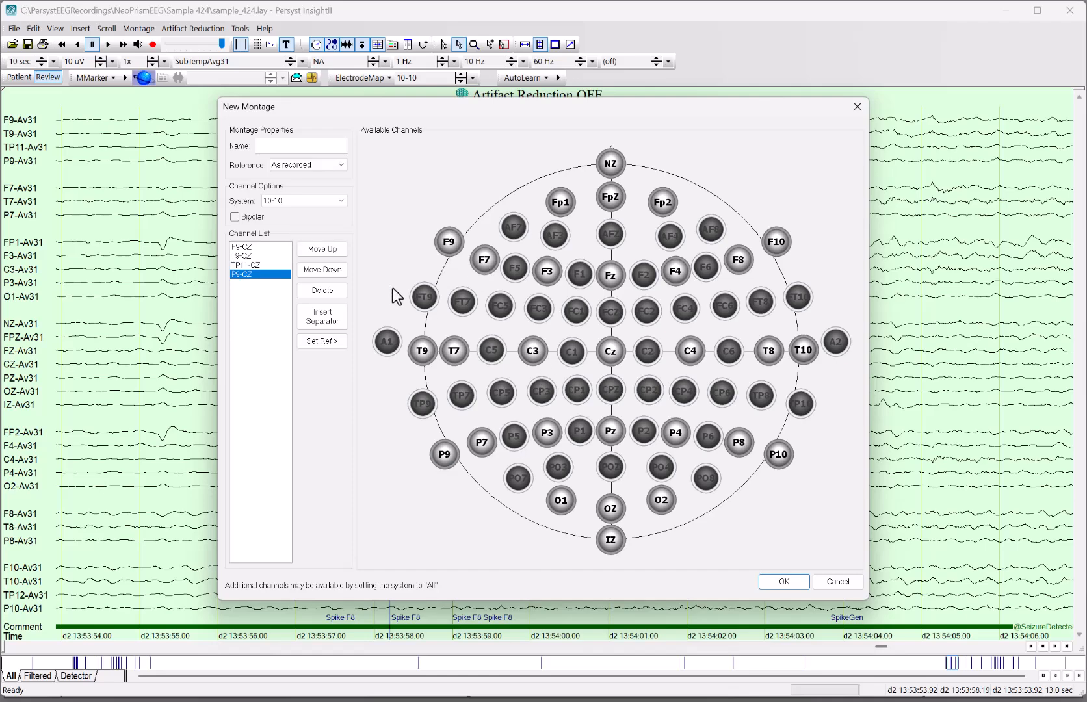
{"action": "left_click", "coordinate": [327, 327]}
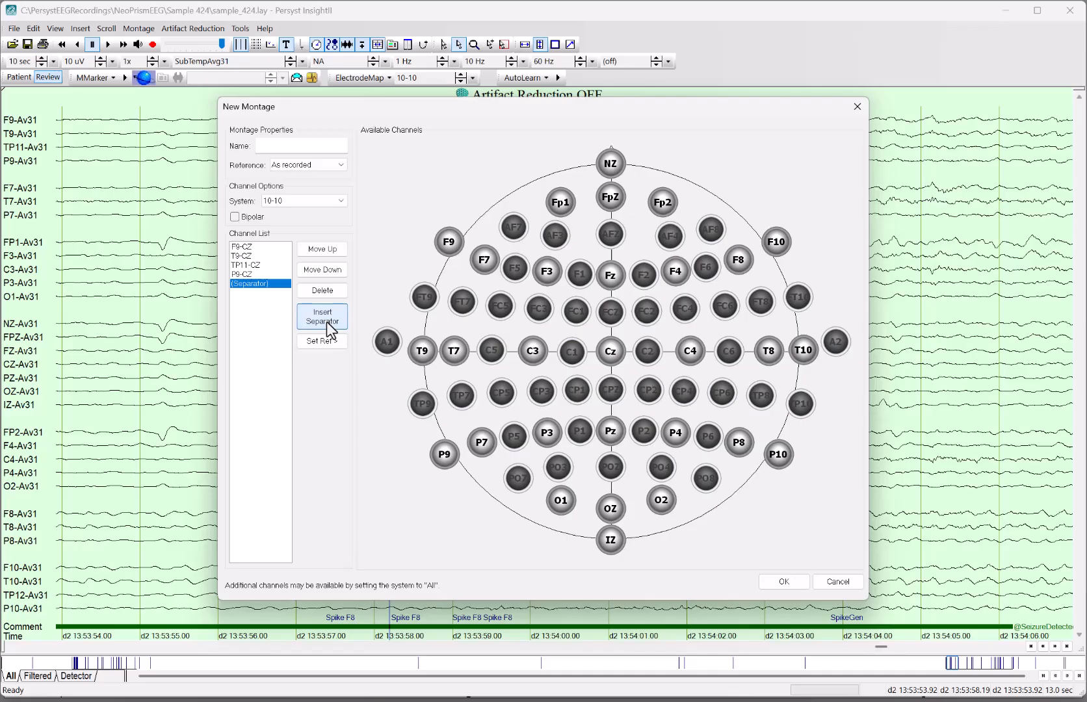
Add channels F7, T7 and P7 to the new montage, and discard the montage without saving
{"action": "left_click", "coordinate": [484, 260]}
{"action": "left_click", "coordinate": [455, 351]}
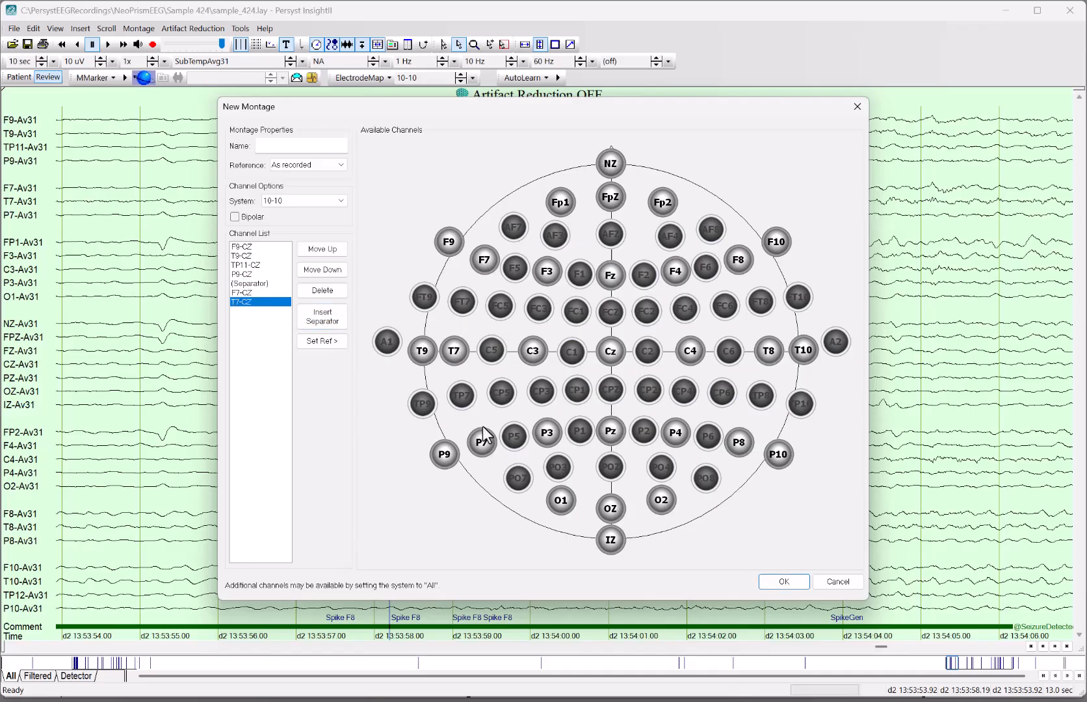
{"action": "left_click", "coordinate": [483, 443]}
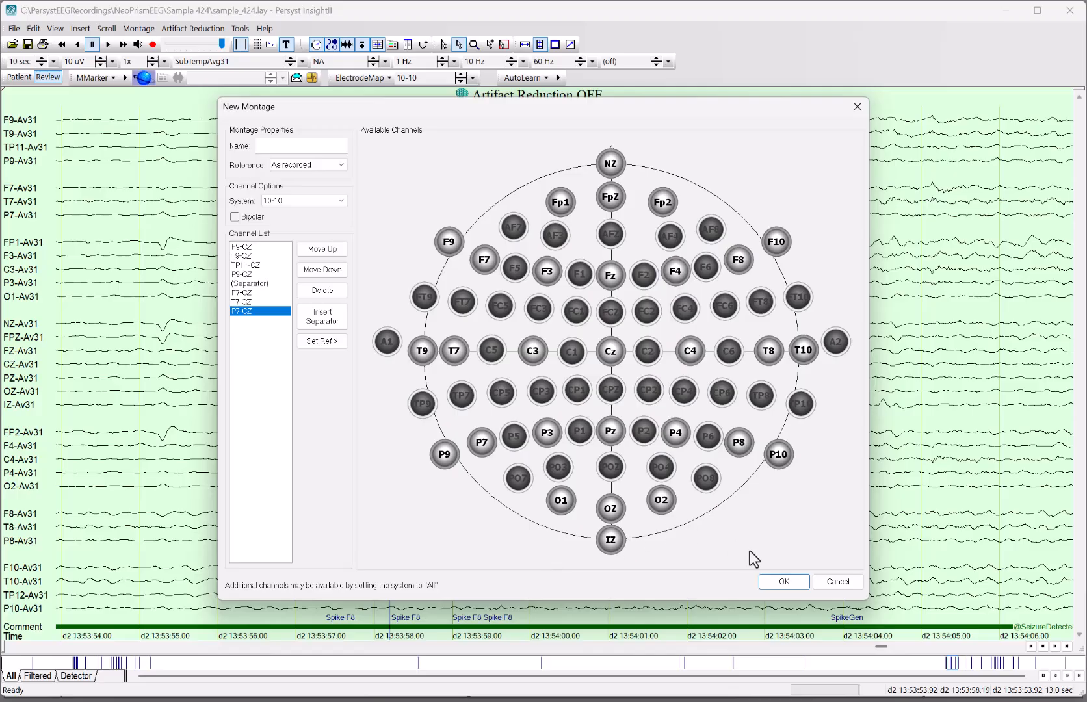
{"action": "left_click", "coordinate": [834, 580]}
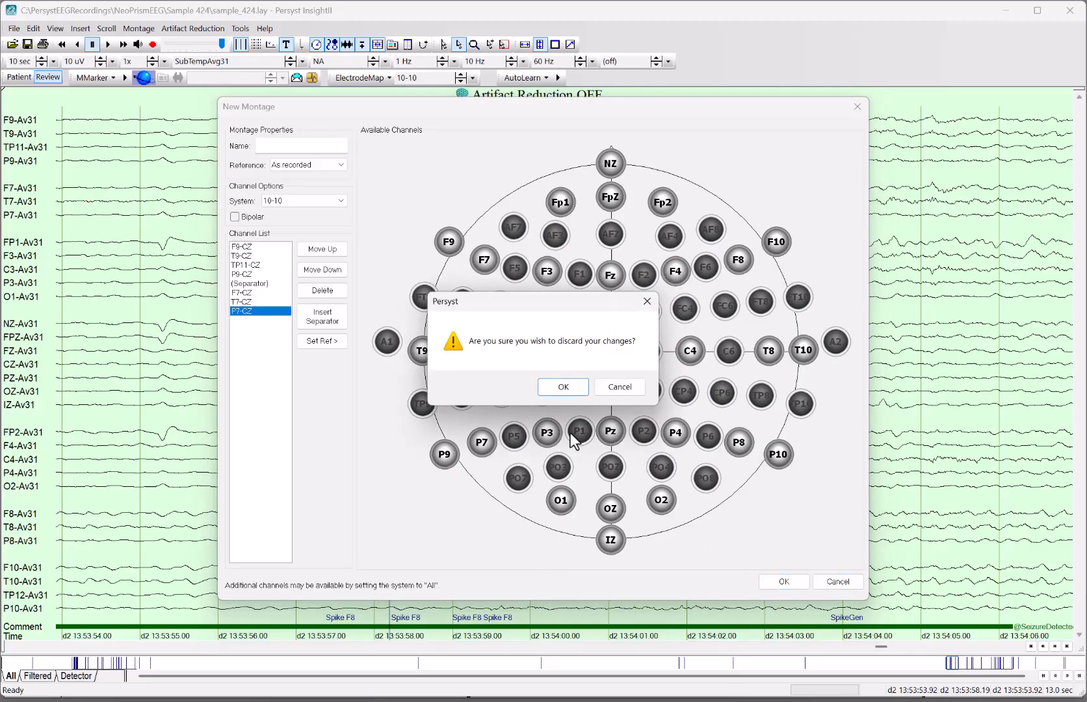
{"action": "left_click", "coordinate": [562, 390]}
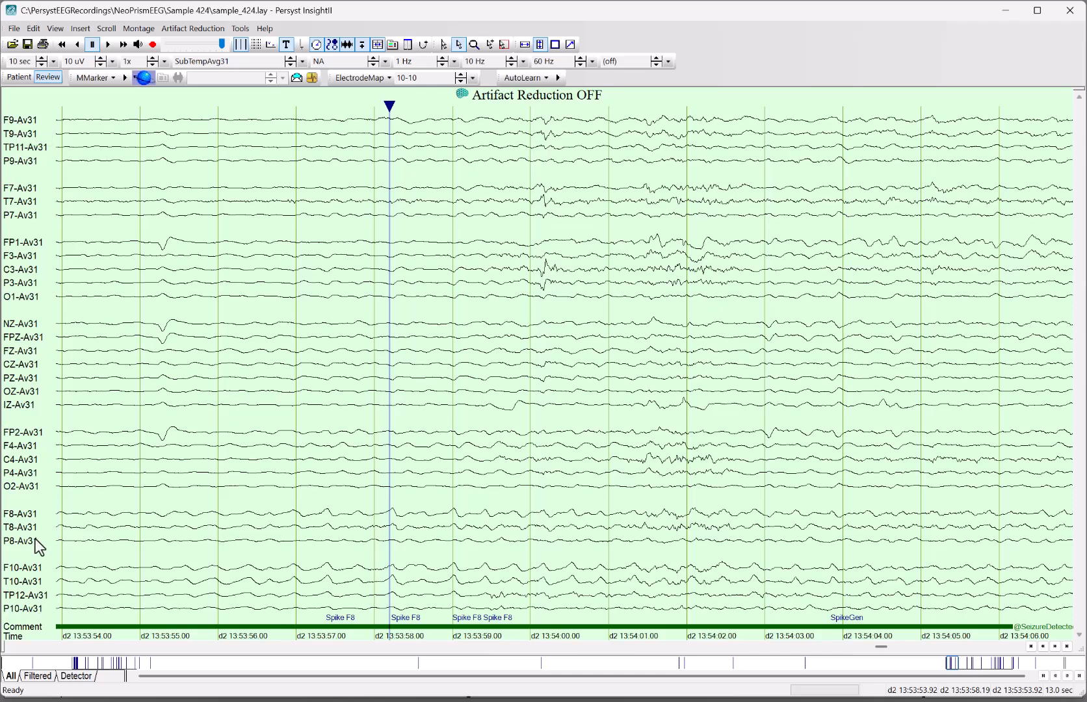
Open the average reference editor from channel F9-Av31 and view the Av12 and Av31 definitions
{"action": "right_click", "coordinate": [20, 122]}
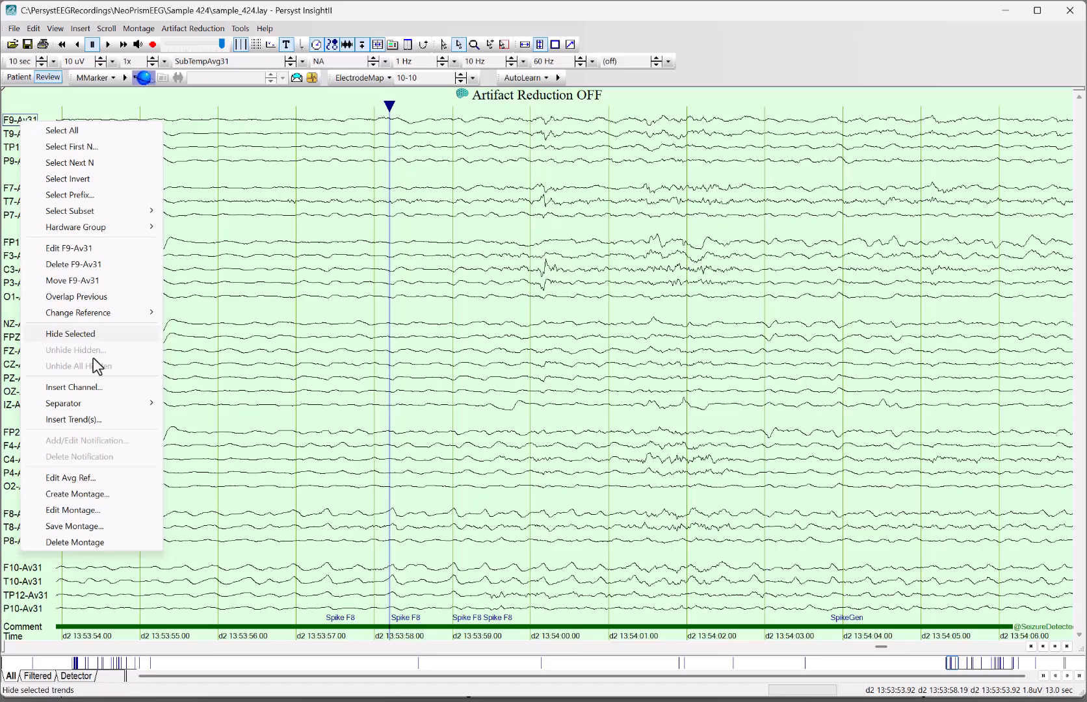
{"action": "left_click", "coordinate": [85, 481]}
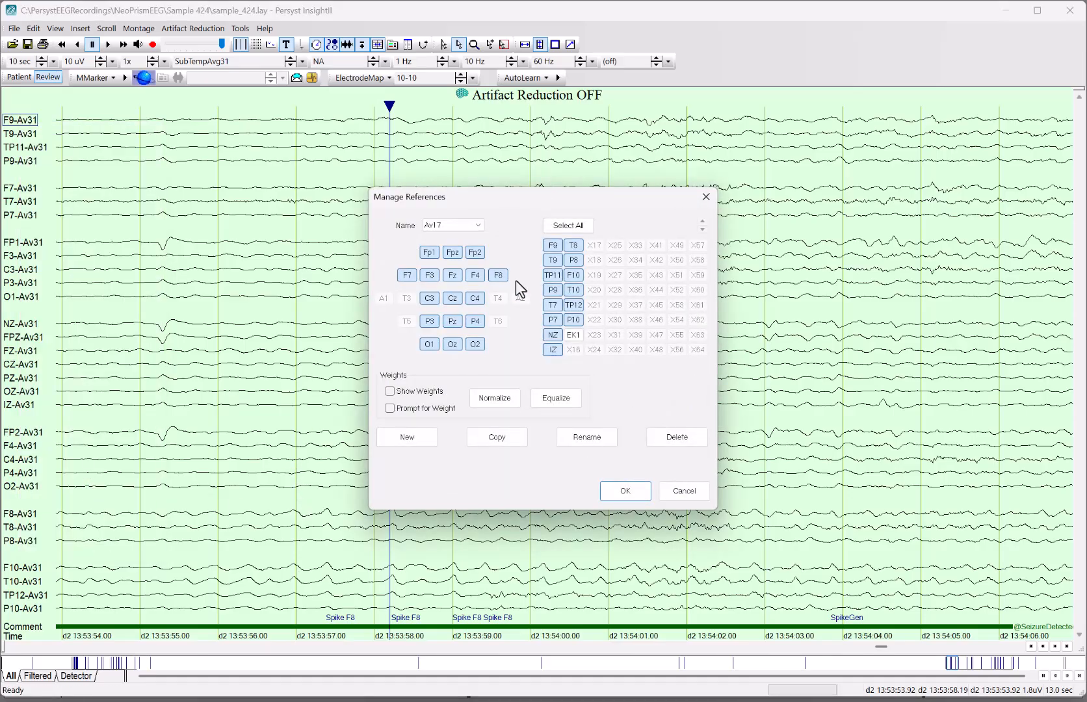
{"action": "left_click", "coordinate": [457, 228]}
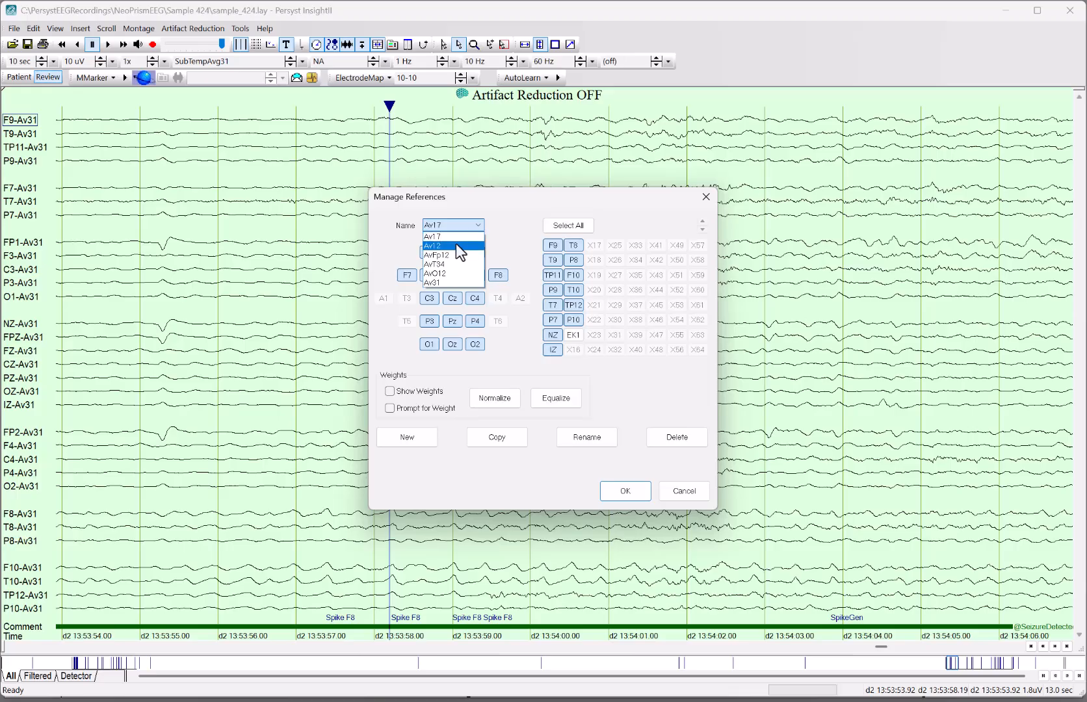
{"action": "left_click", "coordinate": [455, 243]}
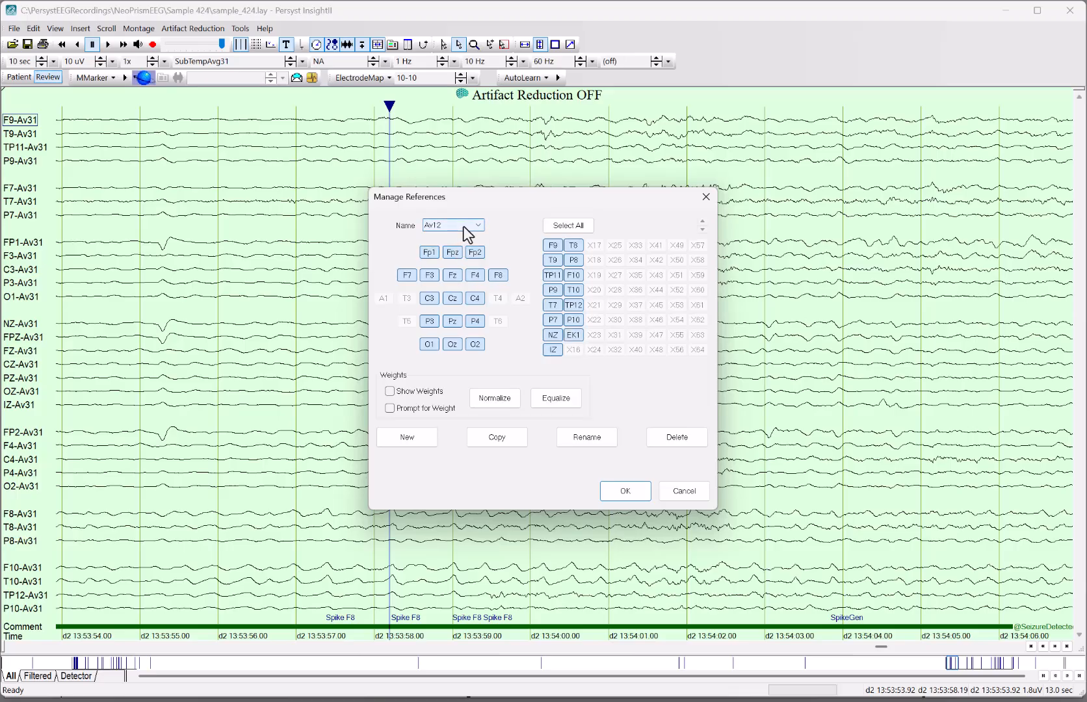
{"action": "left_click", "coordinate": [462, 225]}
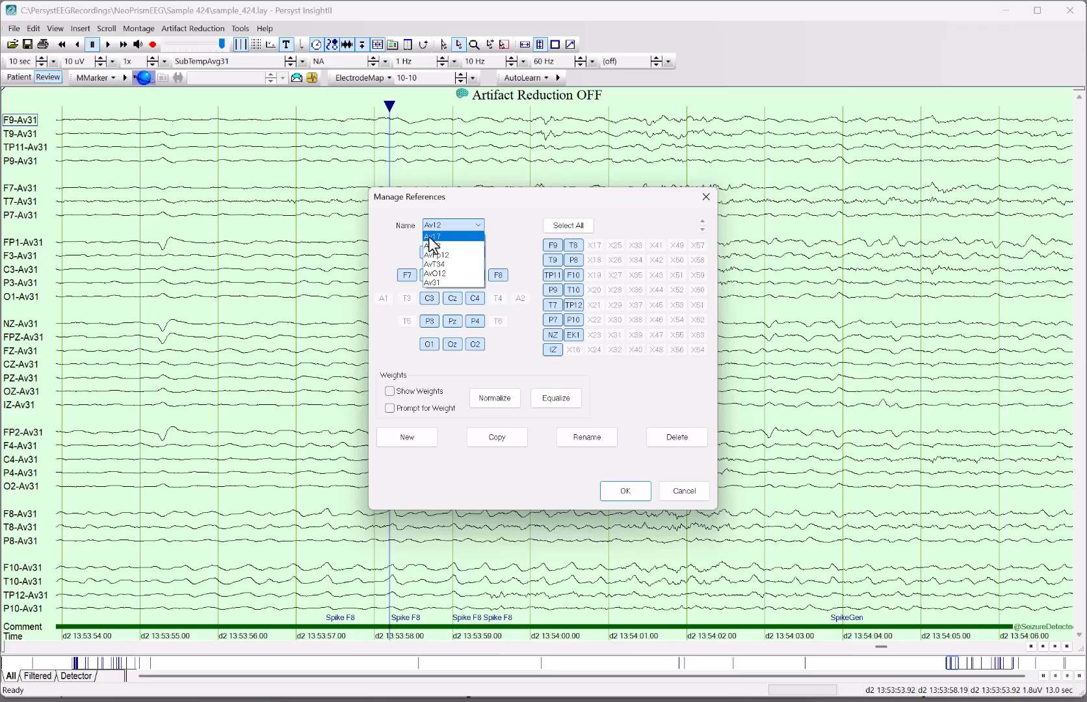
{"action": "left_click", "coordinate": [438, 245]}
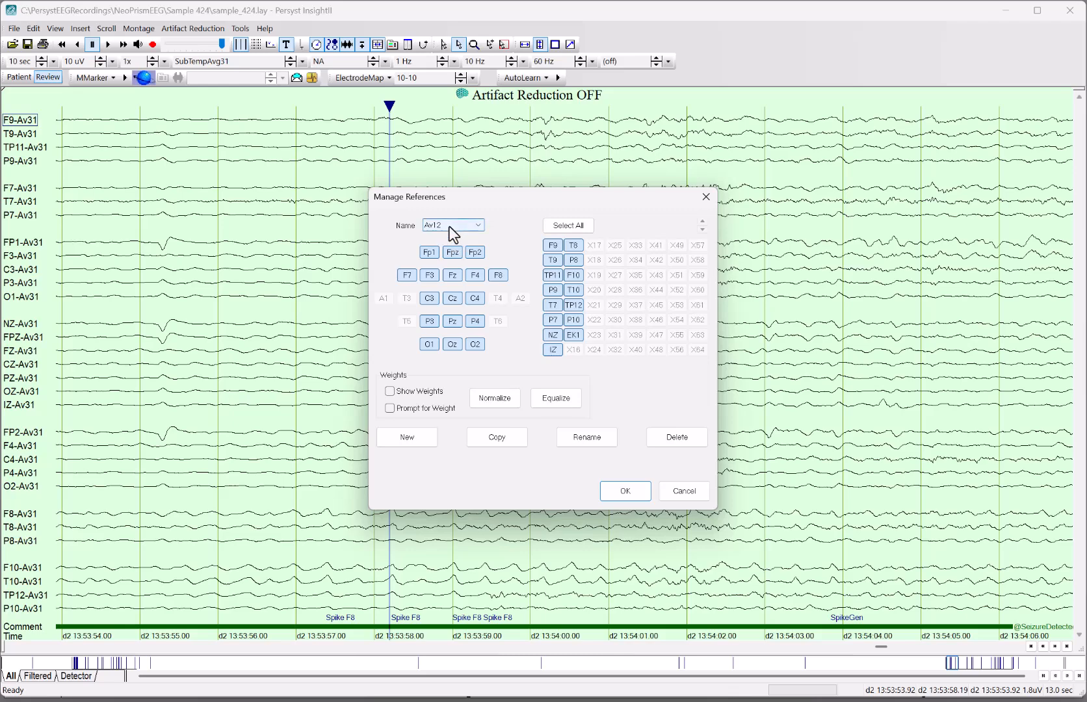
{"action": "left_click", "coordinate": [449, 227]}
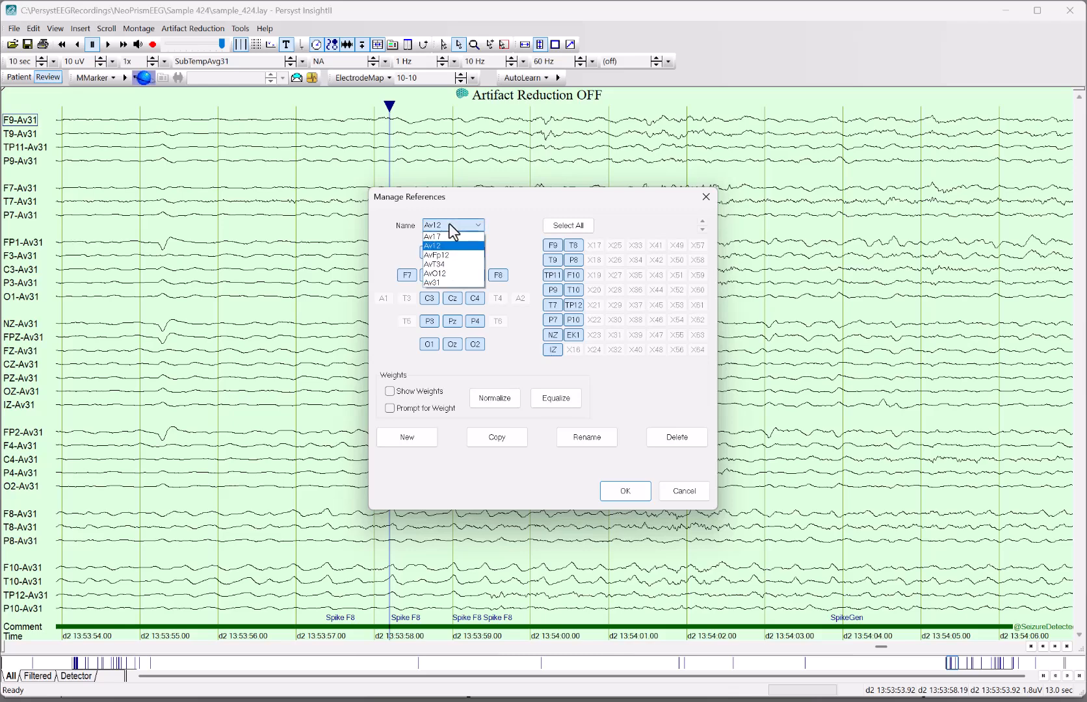
{"action": "left_click", "coordinate": [447, 282]}
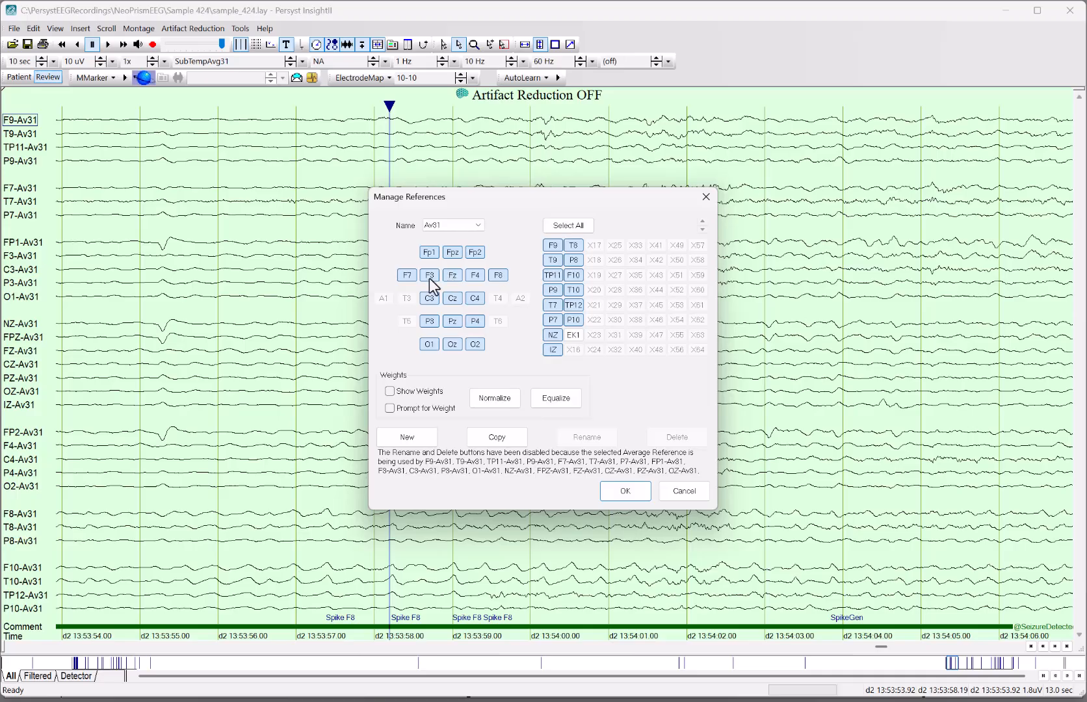
Select all electrodes except EK1 for Av31, normalize and equalize the weights, and close the reference editor without saving
{"action": "left_click", "coordinate": [574, 227]}
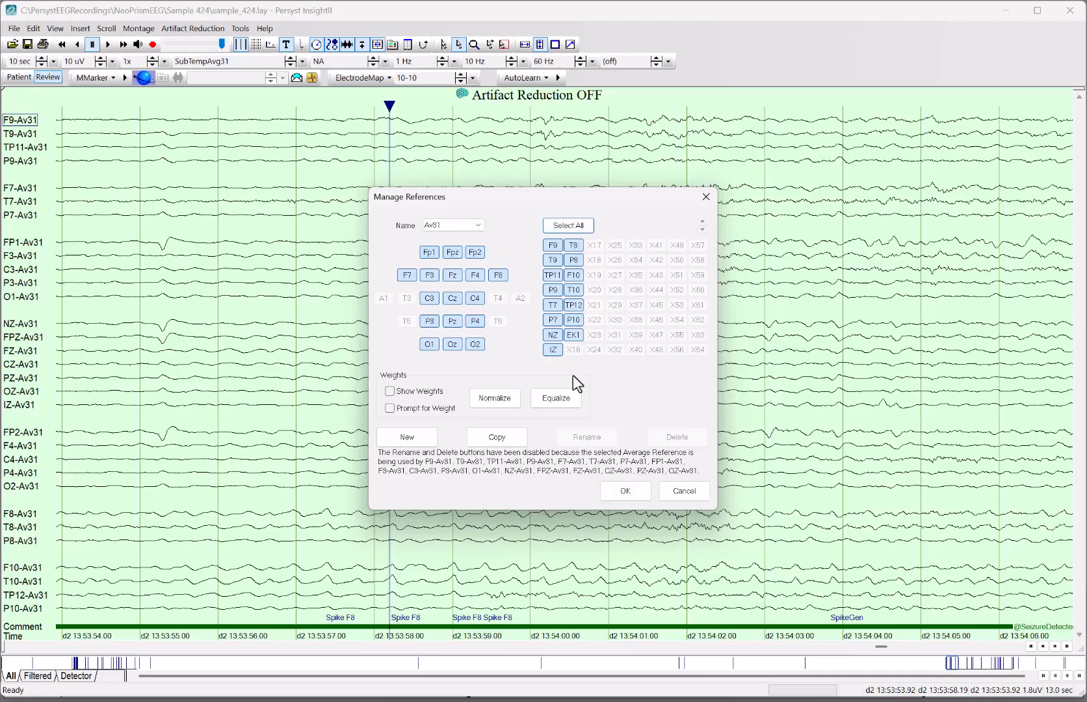
{"action": "left_click", "coordinate": [578, 341]}
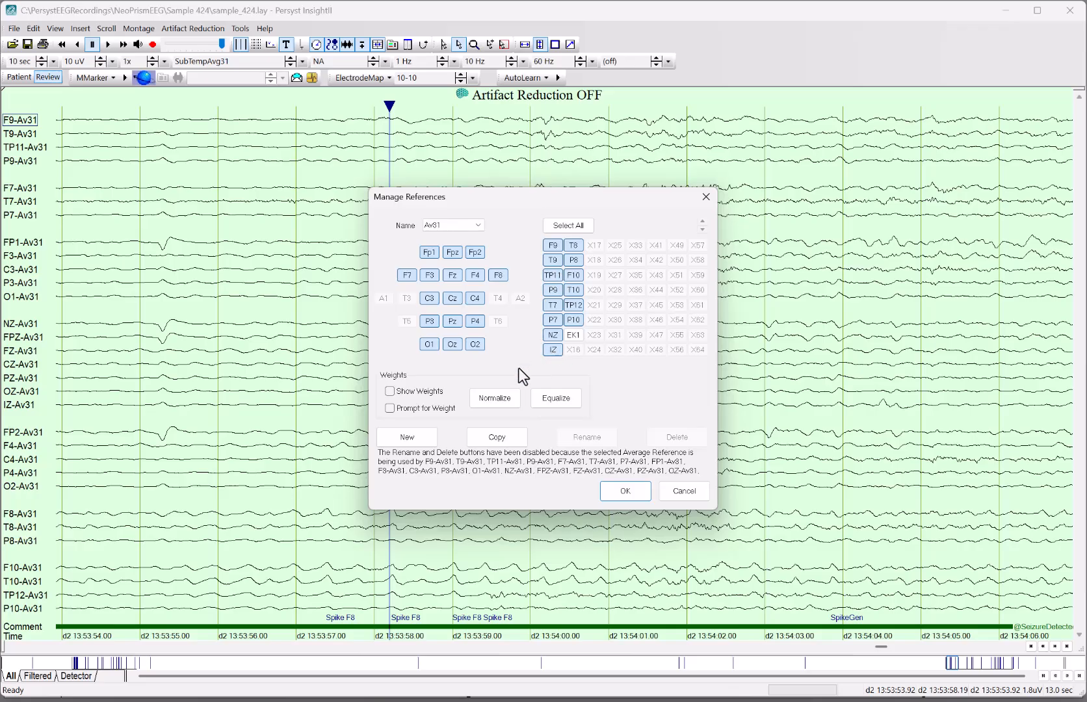
{"action": "left_click", "coordinate": [494, 404]}
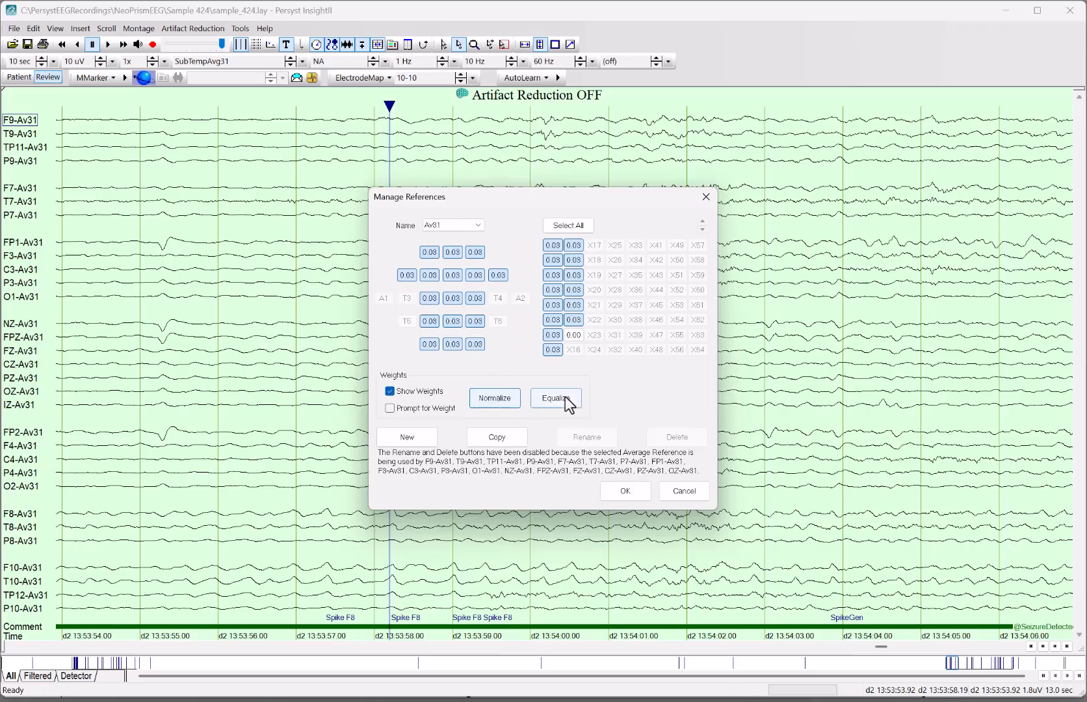
{"action": "left_click", "coordinate": [553, 400]}
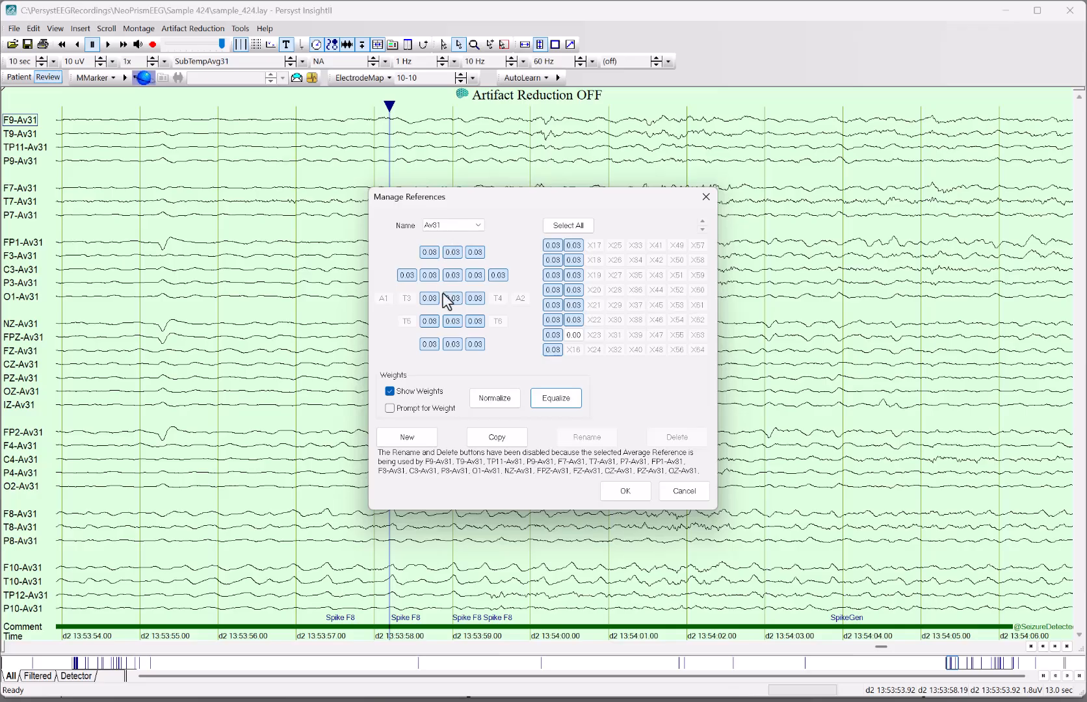
{"action": "left_click", "coordinate": [501, 401]}
{"action": "left_click", "coordinate": [567, 399]}
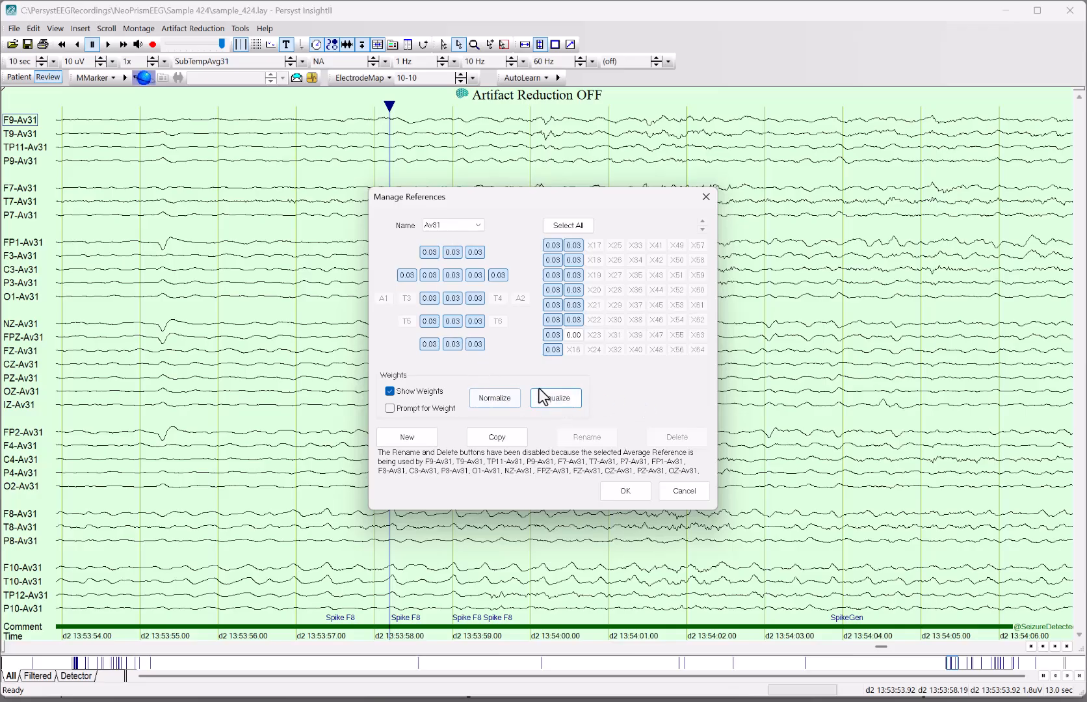
{"action": "left_click", "coordinate": [680, 492]}
{"action": "left_click", "coordinate": [570, 386]}
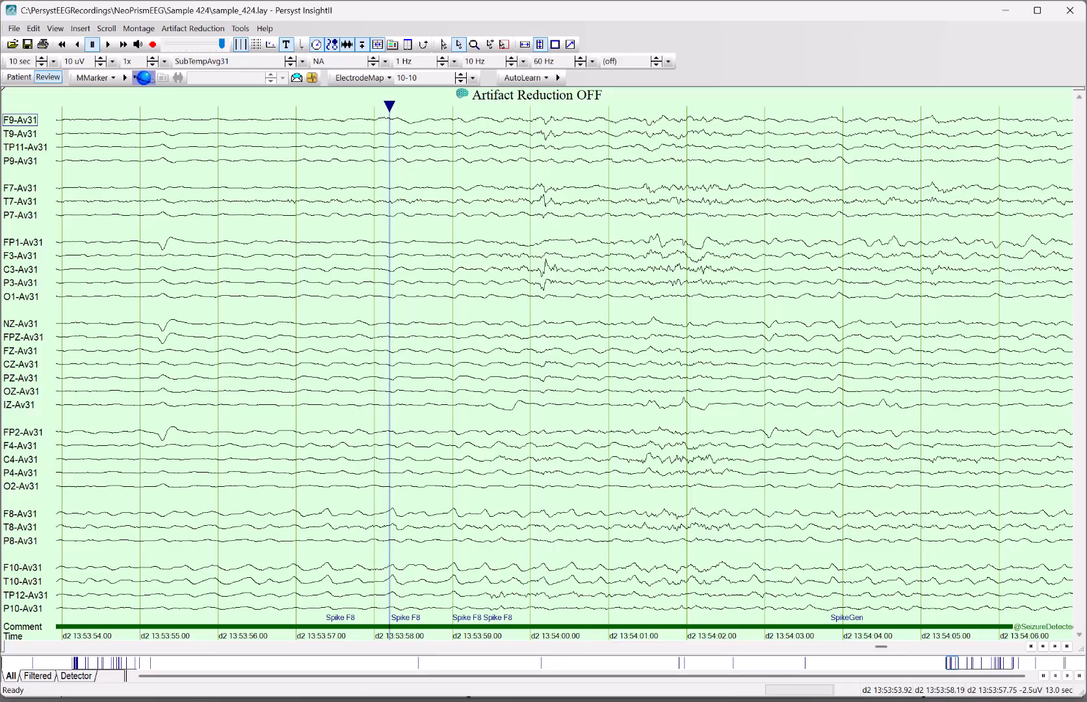
Switch to the neoprism_application_notes PDF and read the page 218 passage on coherence in referential versus bipolar montages
{"action": "key", "text": "alt+Tab"}
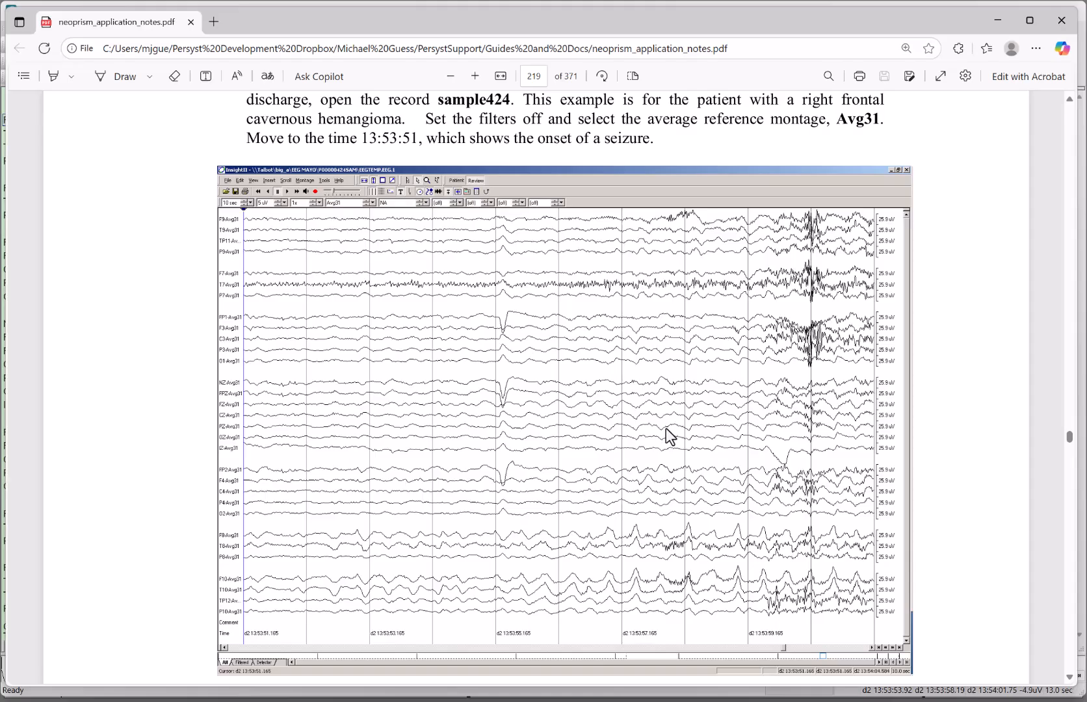
{"action": "scroll", "coordinate": [667, 432], "scroll_direction": "up", "scroll_amount": 5}
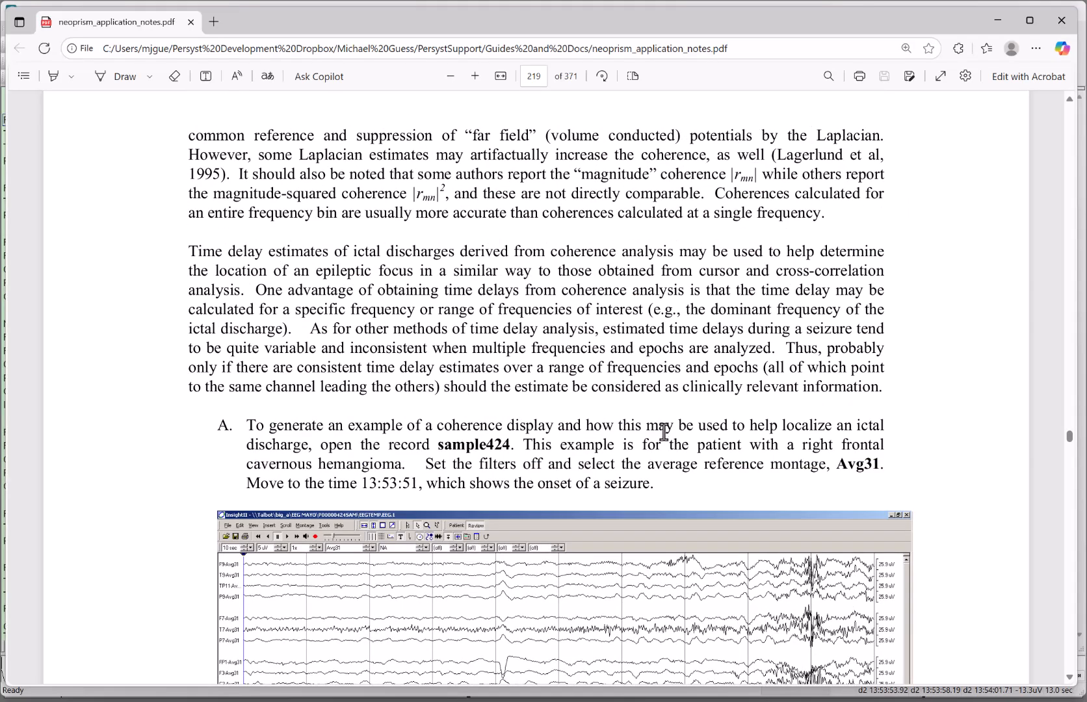
{"action": "scroll", "coordinate": [664, 432], "scroll_direction": "up", "scroll_amount": 8}
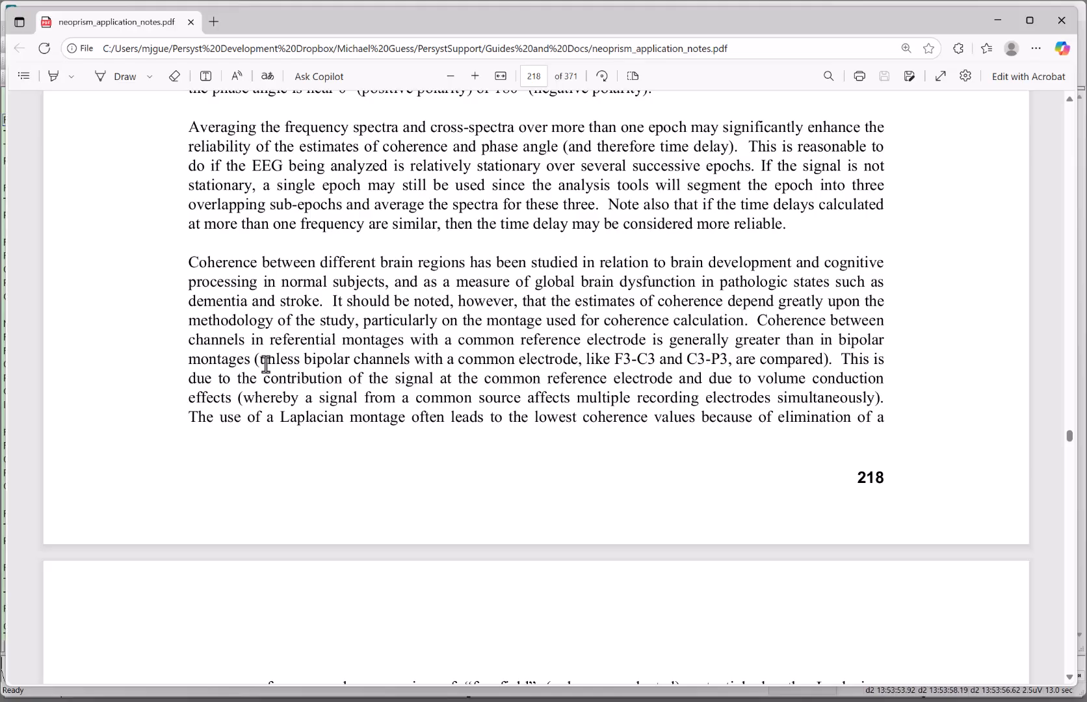
{"action": "left_click_drag", "start_coordinate": [261, 359], "coordinate": [851, 363]}
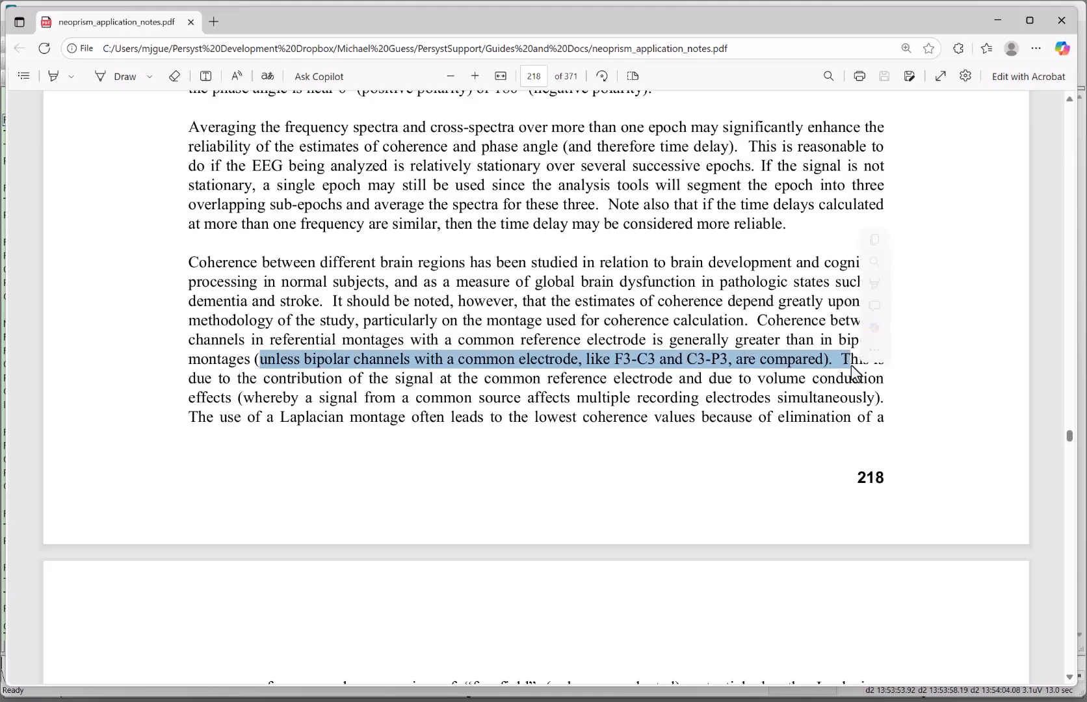
{"action": "left_click_drag", "start_coordinate": [256, 339], "coordinate": [875, 339]}
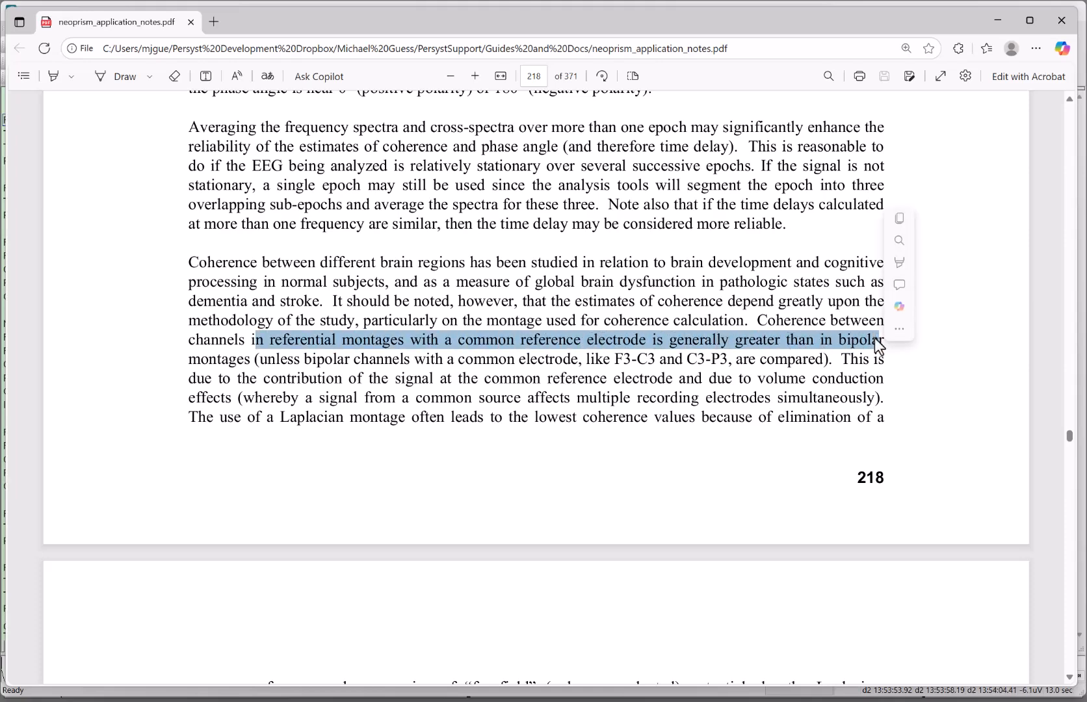
{"action": "left_click", "coordinate": [720, 365]}
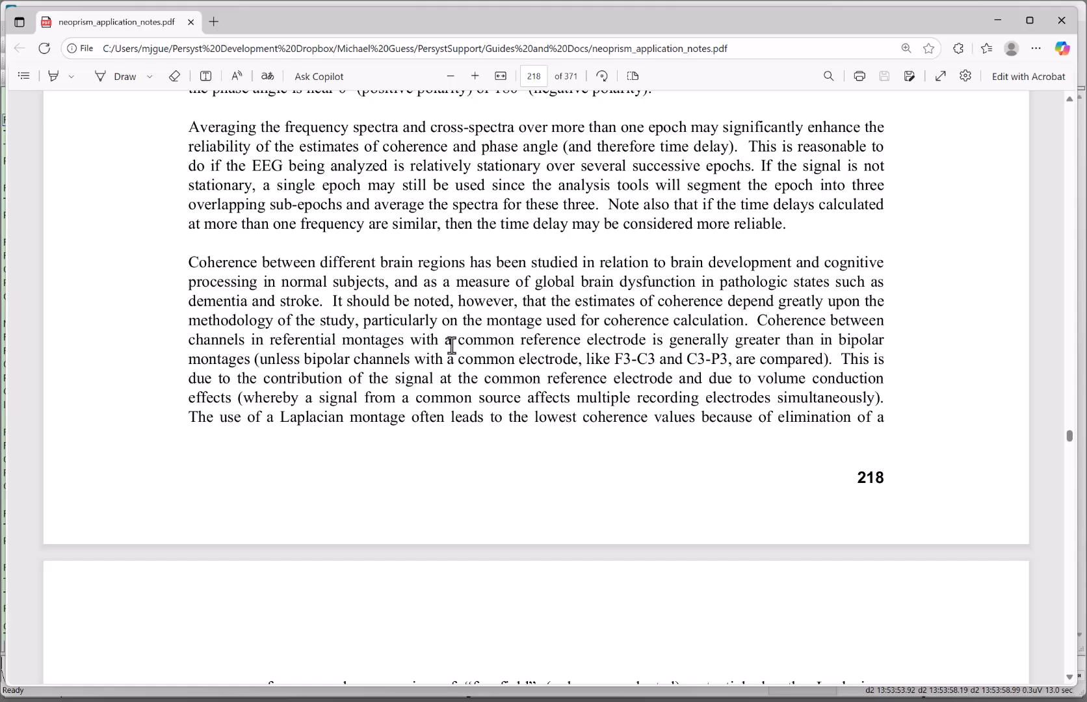
Go to step B on page 220 of the notes and read the instructions for marking the analysis range
{"action": "scroll", "coordinate": [458, 348], "scroll_direction": "down", "scroll_amount": 10}
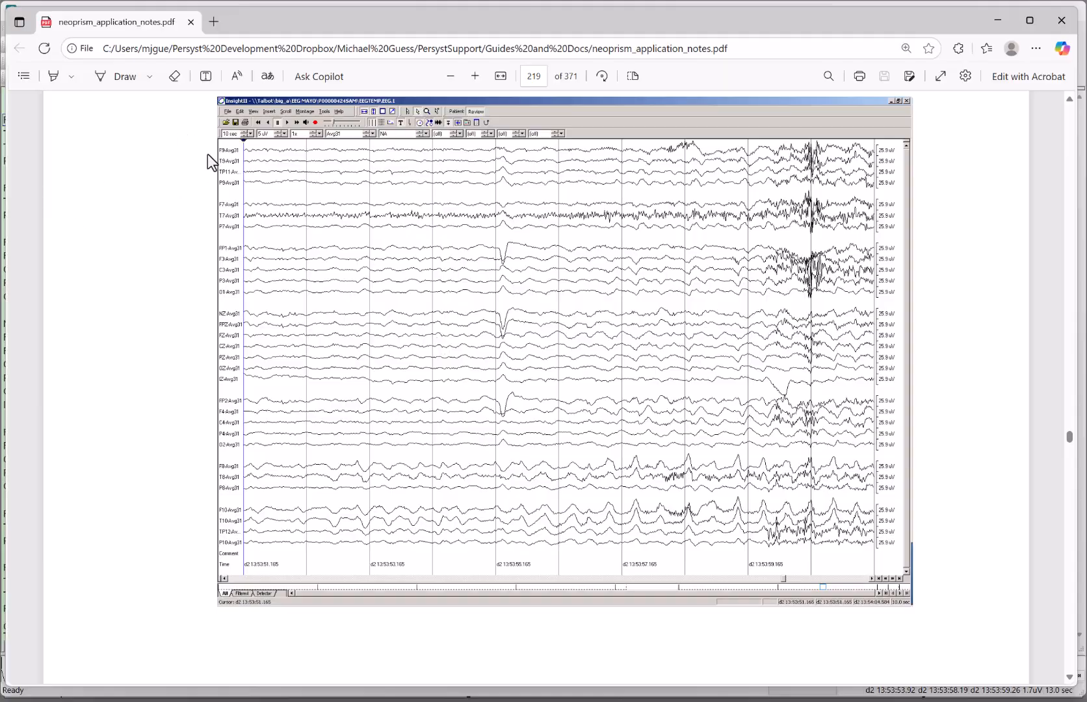
{"action": "scroll", "coordinate": [563, 427], "scroll_direction": "down", "scroll_amount": 10}
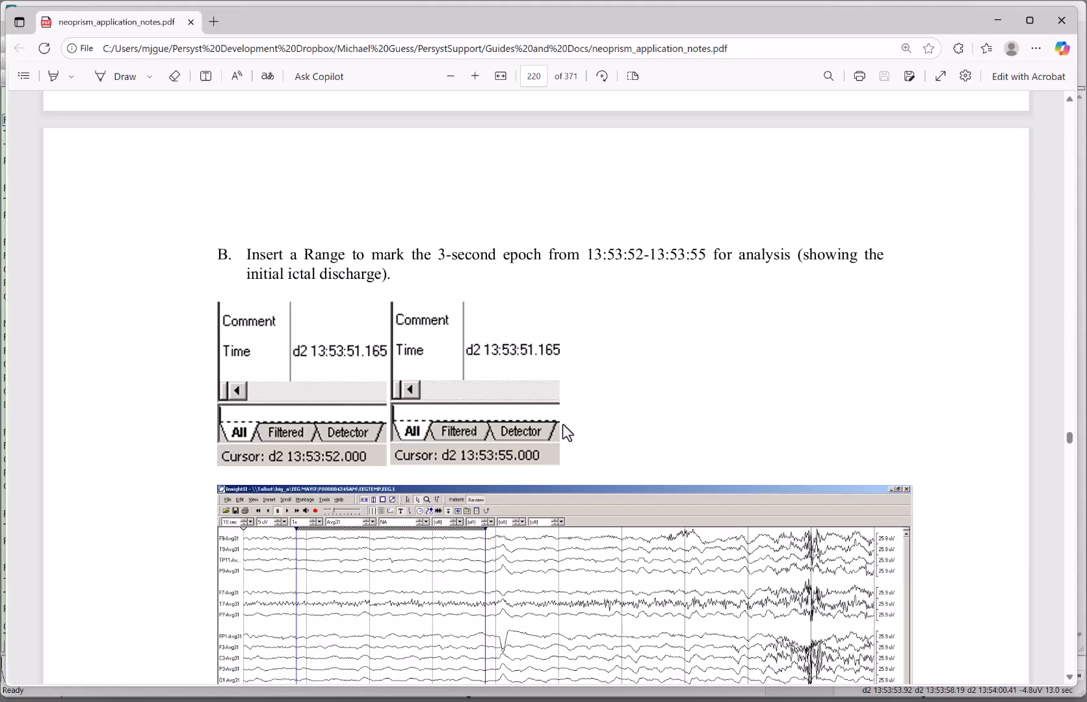
{"action": "scroll", "coordinate": [562, 424], "scroll_direction": "down", "scroll_amount": 3}
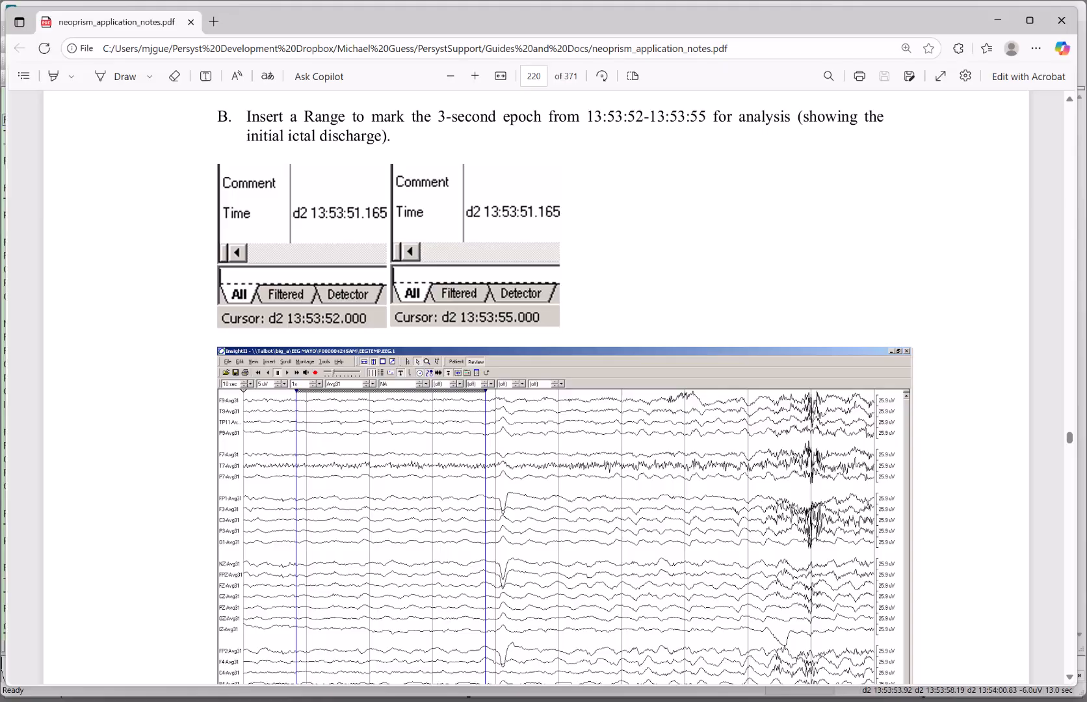
Switch to InsightII, shift the EEG about one second earlier, and recheck the range times in the PDF notes
{"action": "key", "text": "alt+Tab"}
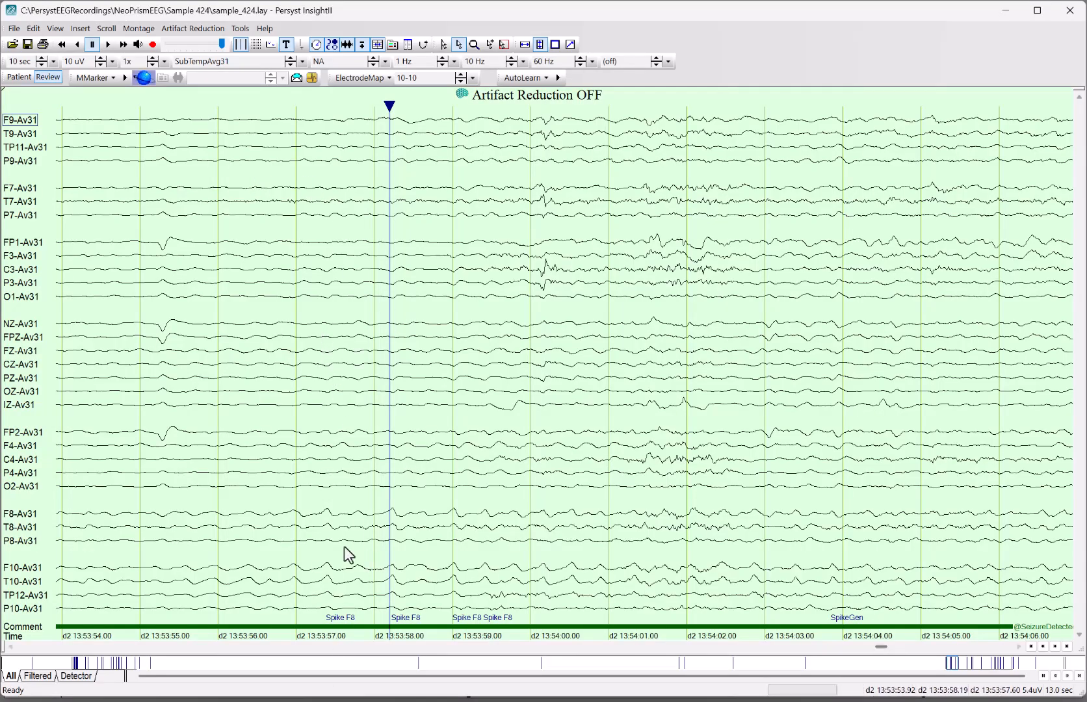
{"action": "left_click_drag", "start_coordinate": [308, 521], "coordinate": [383, 511]}
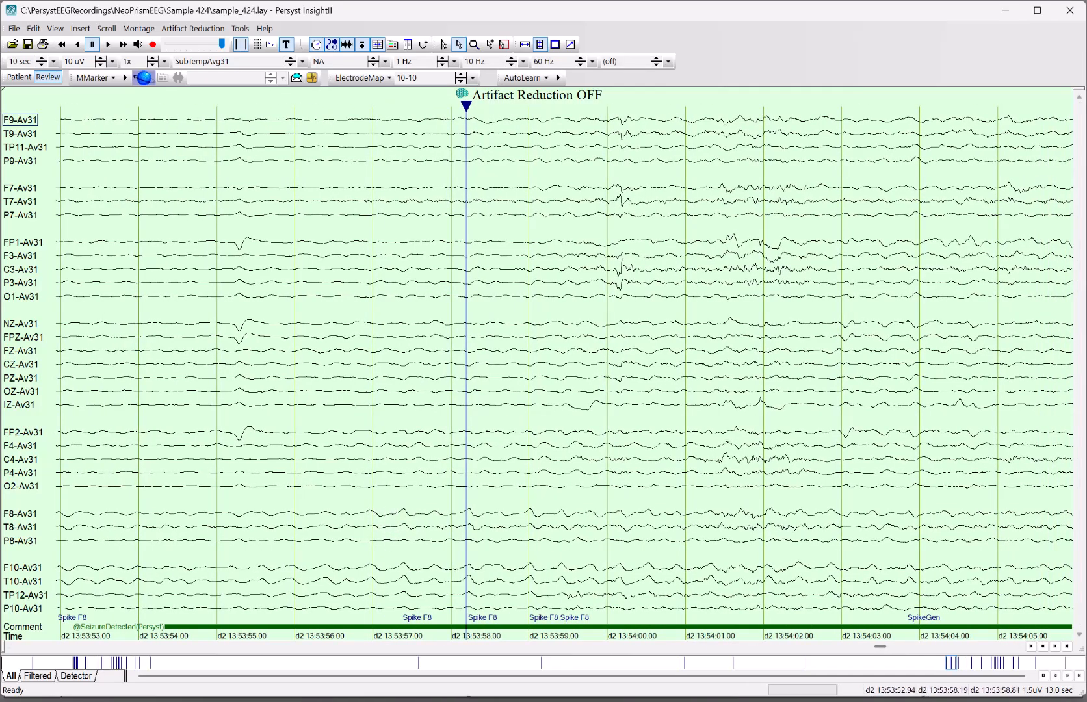
{"action": "key", "text": "alt+Tab"}
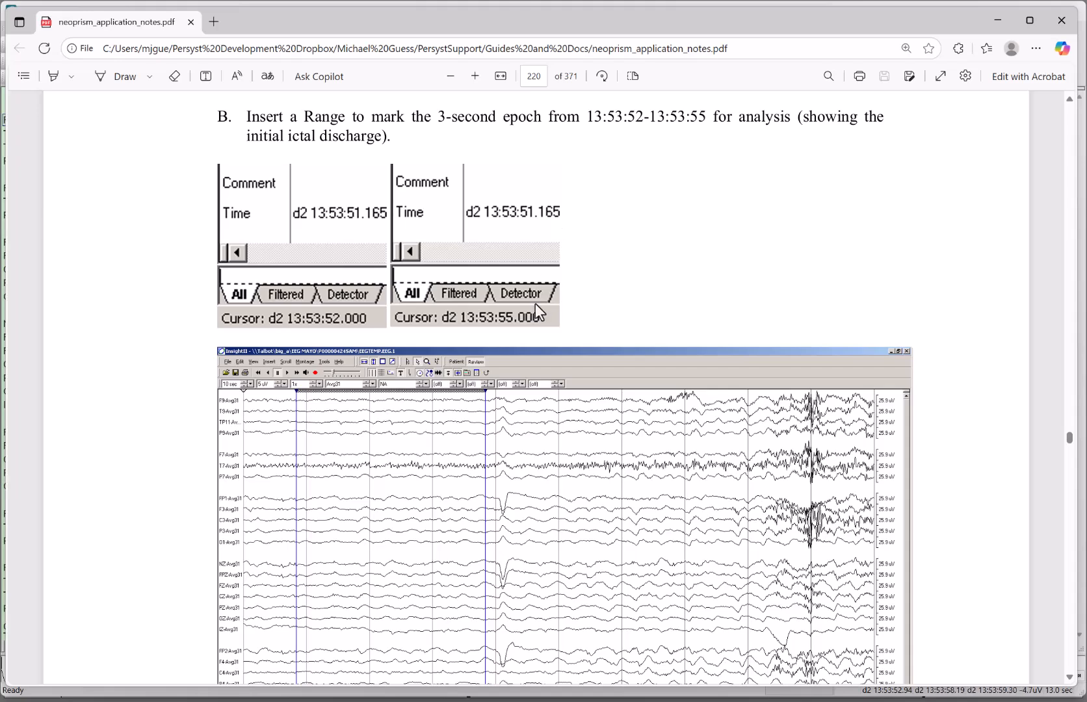
{"action": "scroll", "coordinate": [536, 304], "scroll_direction": "down", "scroll_amount": 1}
{"action": "scroll", "coordinate": [535, 305], "scroll_direction": "up", "scroll_amount": 1}
Switch back to InsightII and reposition the EEG page to start at about 13:53:48, before the seizure onset
{"action": "key", "text": "alt+Tab"}
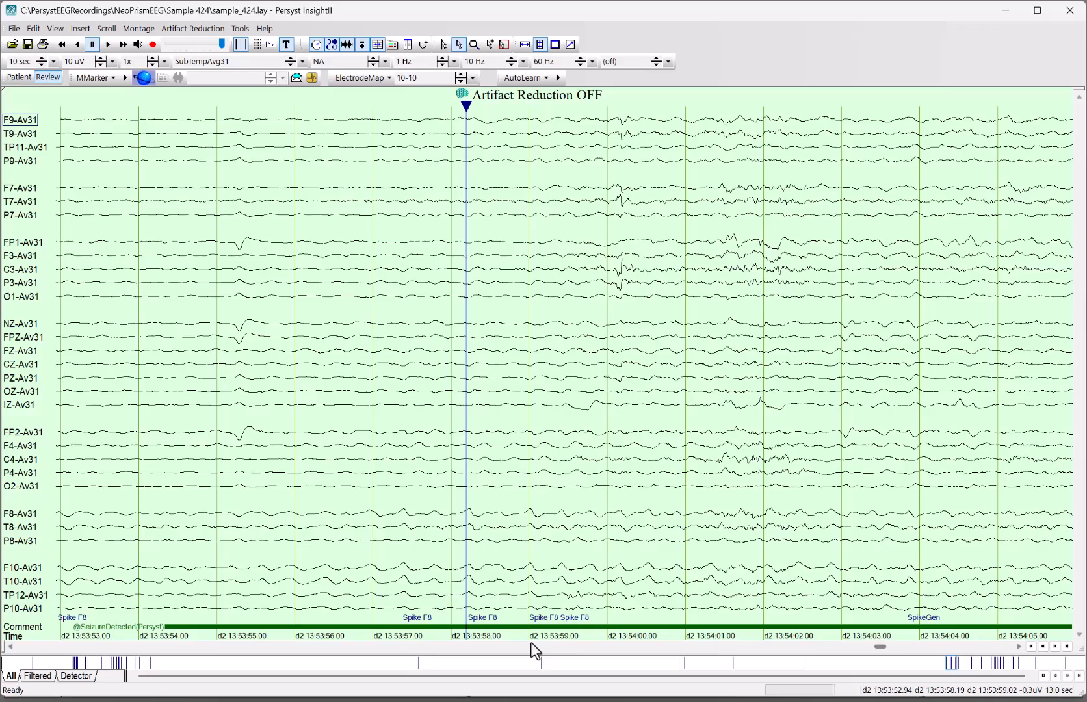
{"action": "scroll", "coordinate": [511, 518], "scroll_direction": "up", "scroll_amount": 1}
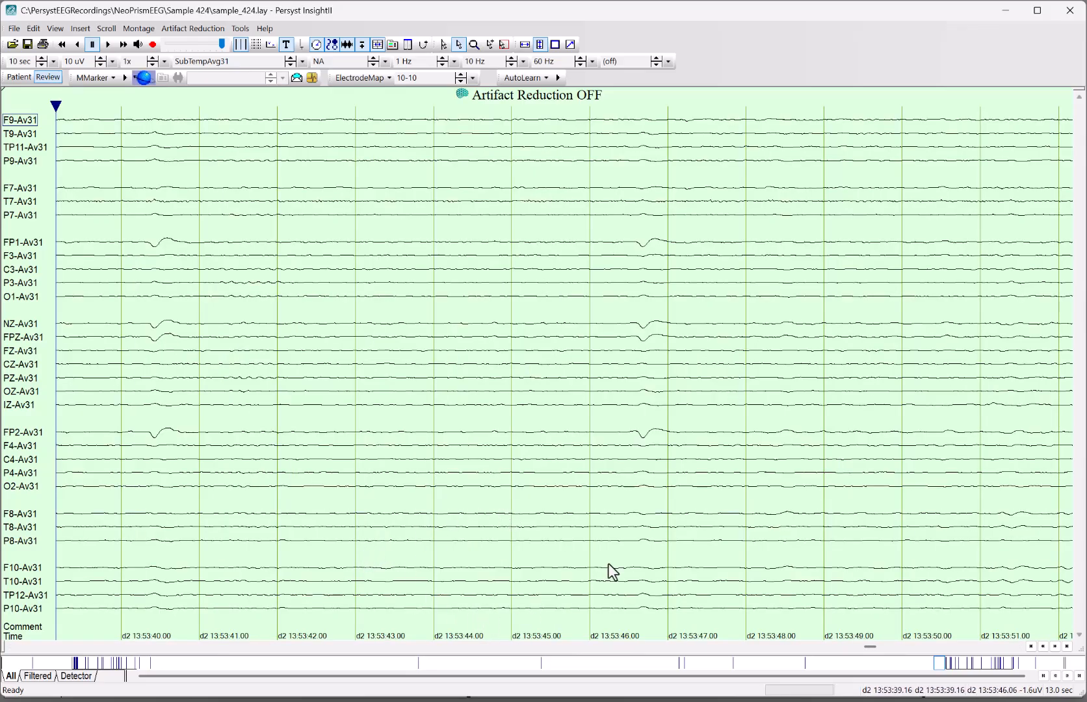
{"action": "left_click_drag", "start_coordinate": [606, 571], "coordinate": [387, 556]}
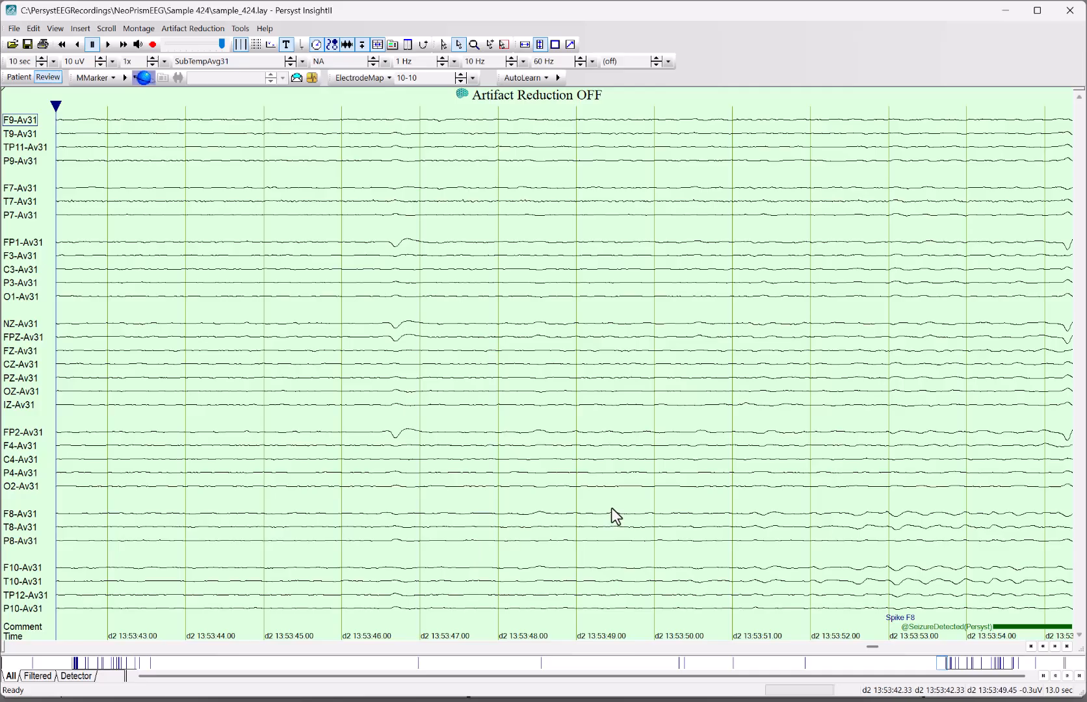
{"action": "left_click_drag", "start_coordinate": [611, 510], "coordinate": [286, 530]}
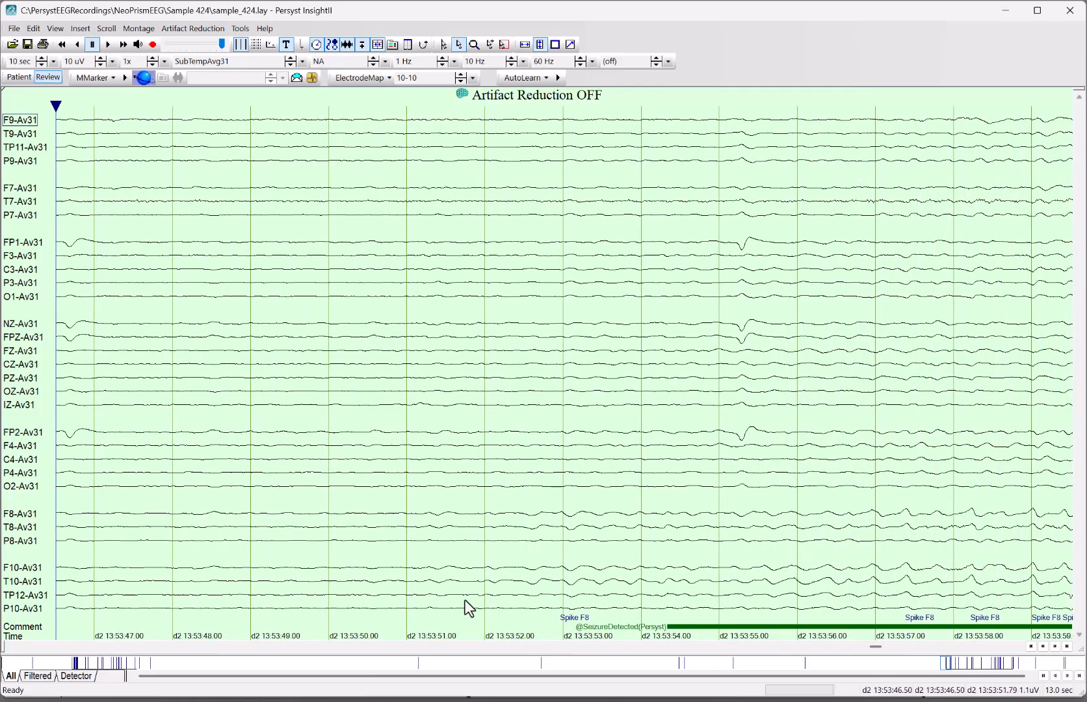
{"action": "left_click_drag", "start_coordinate": [478, 578], "coordinate": [356, 577]}
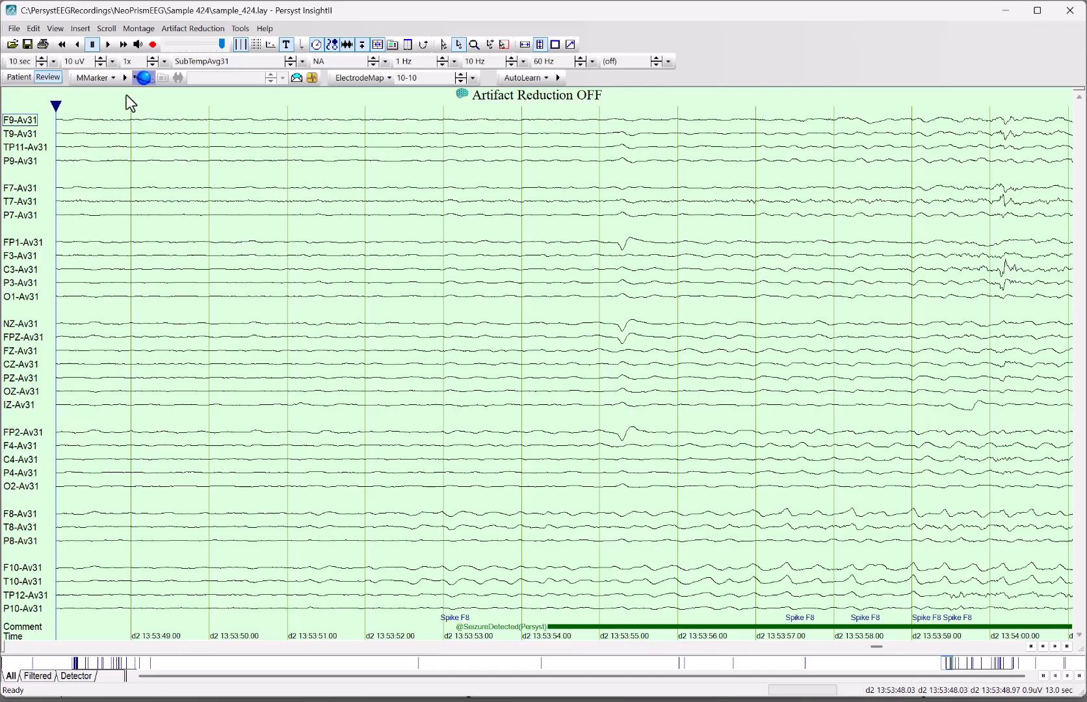
Set the EEG display sensitivity to 5 uV
{"action": "left_click", "coordinate": [100, 64]}
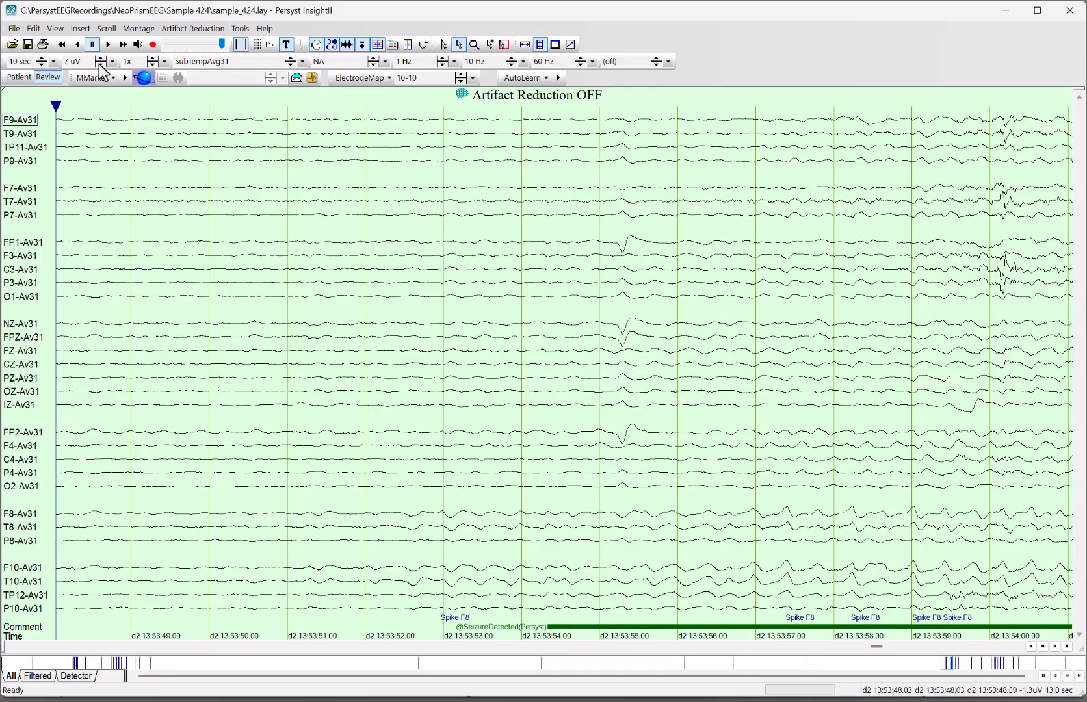
{"action": "left_click", "coordinate": [100, 65]}
{"action": "left_click", "coordinate": [100, 65]}
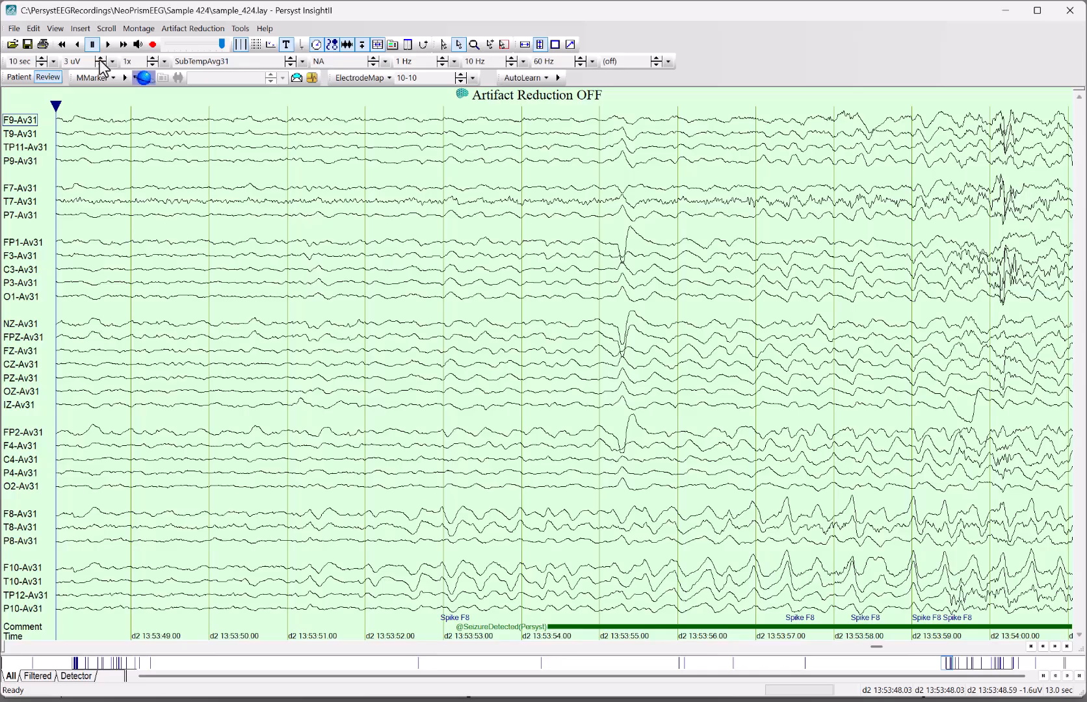
{"action": "left_click", "coordinate": [100, 59]}
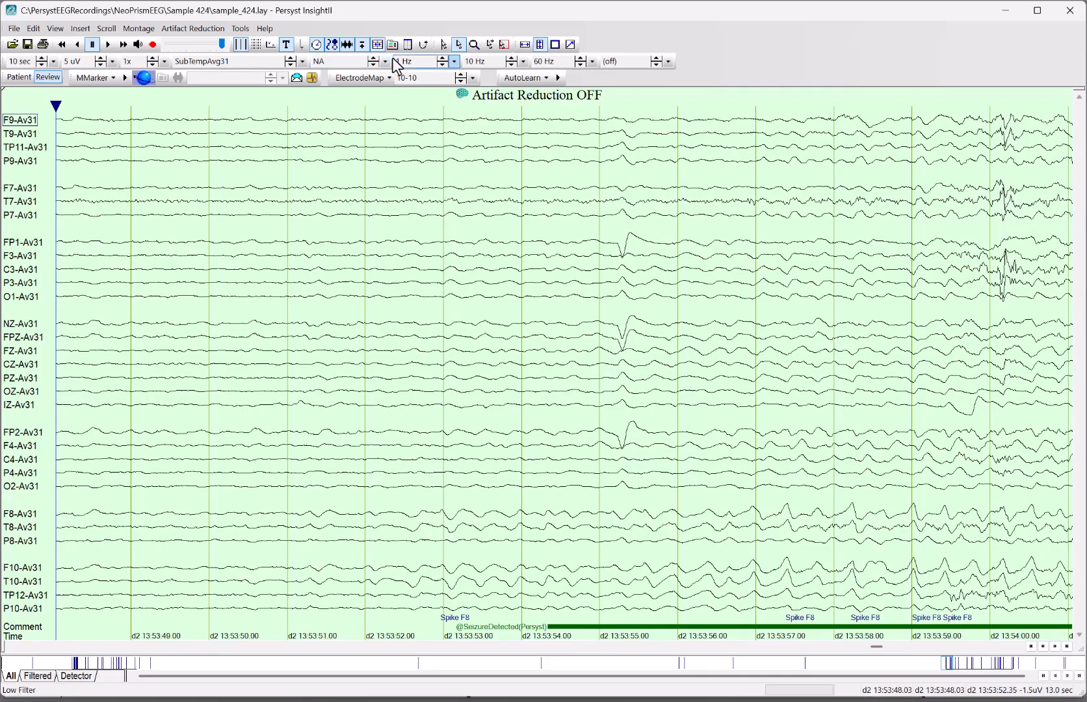
Turn off the low-frequency, high-frequency and 60 Hz notch filters for the EEG display
{"action": "left_click", "coordinate": [455, 62]}
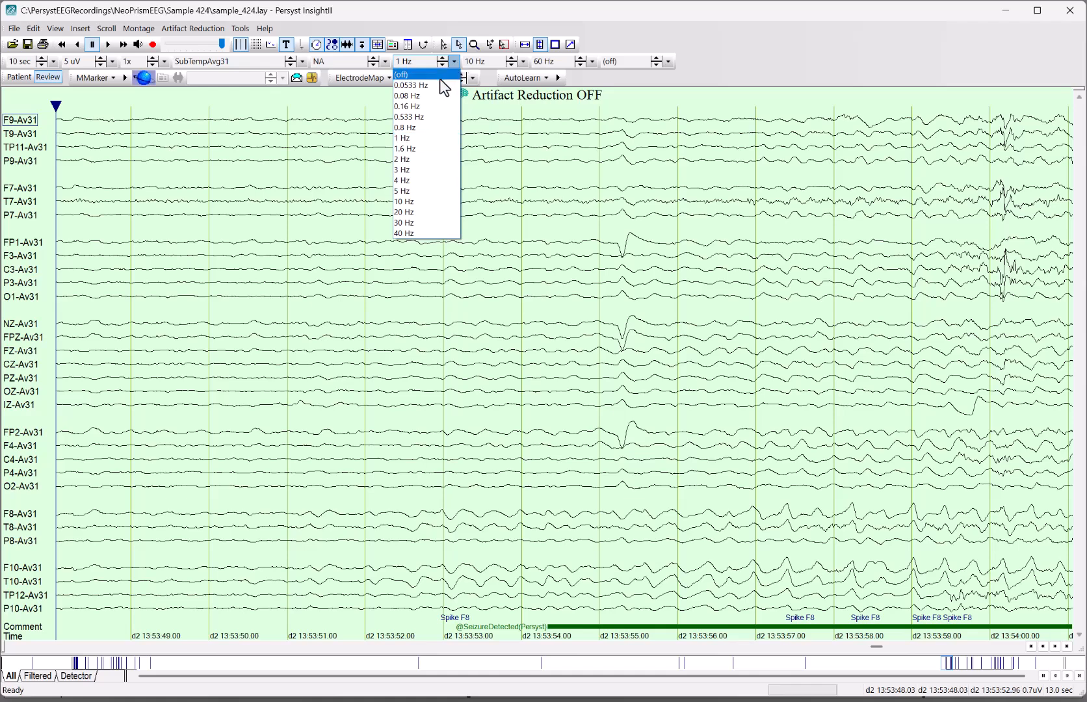
{"action": "left_click", "coordinate": [438, 74]}
{"action": "left_click", "coordinate": [523, 61]}
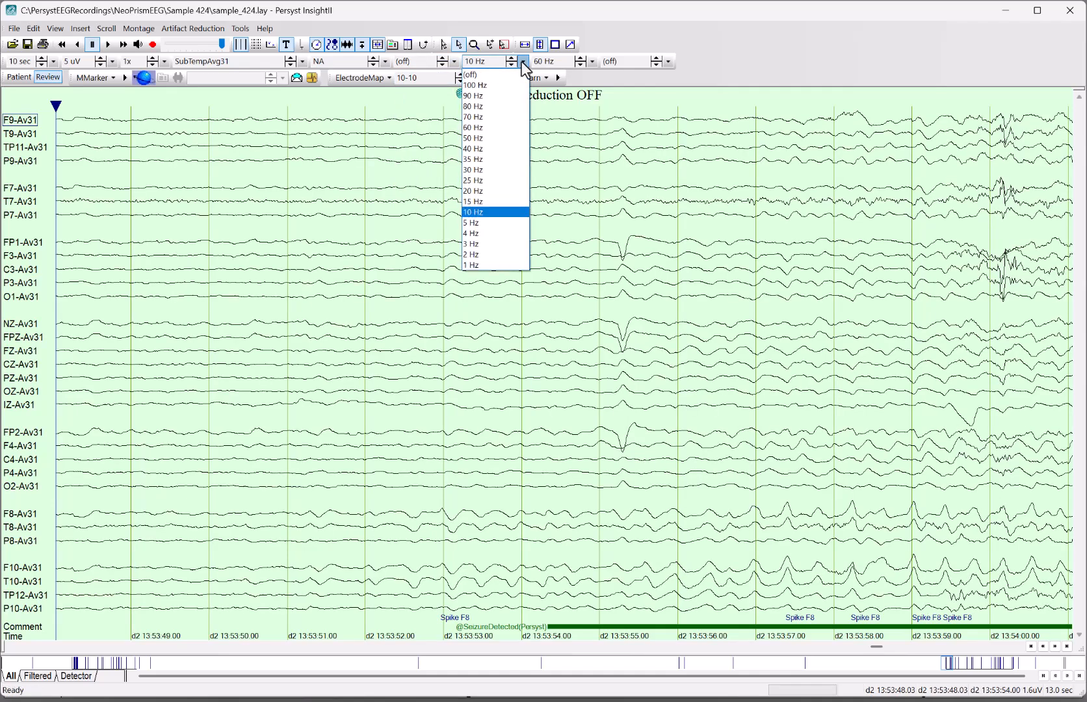
{"action": "left_click", "coordinate": [496, 74]}
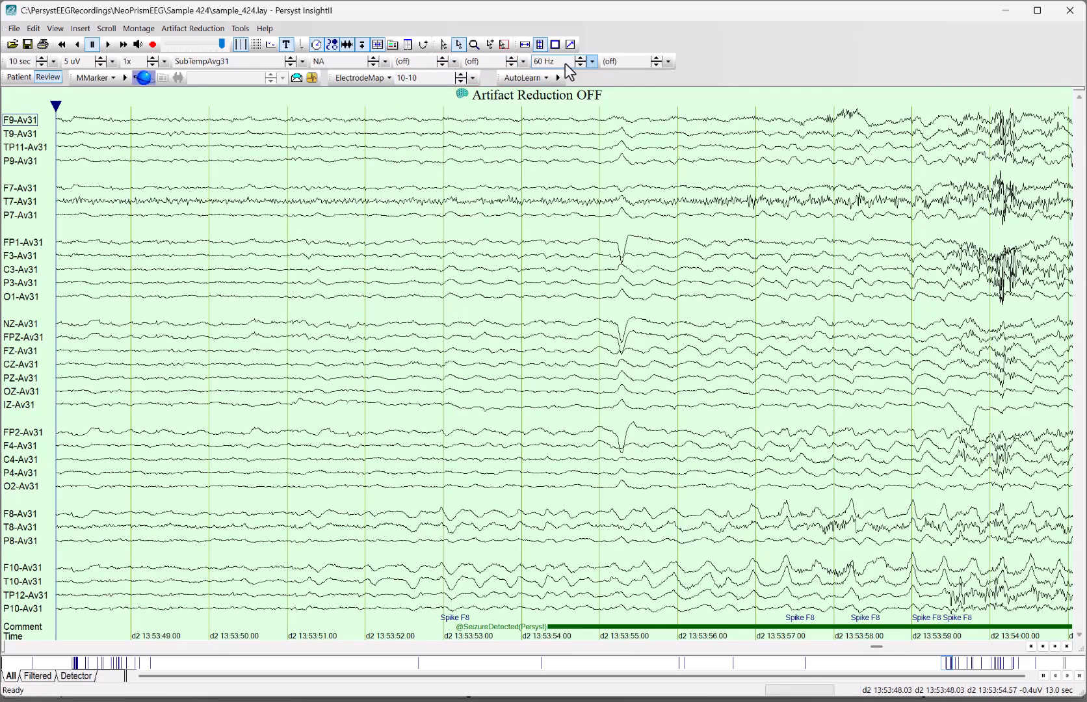
{"action": "left_click", "coordinate": [564, 63]}
{"action": "left_click", "coordinate": [568, 75]}
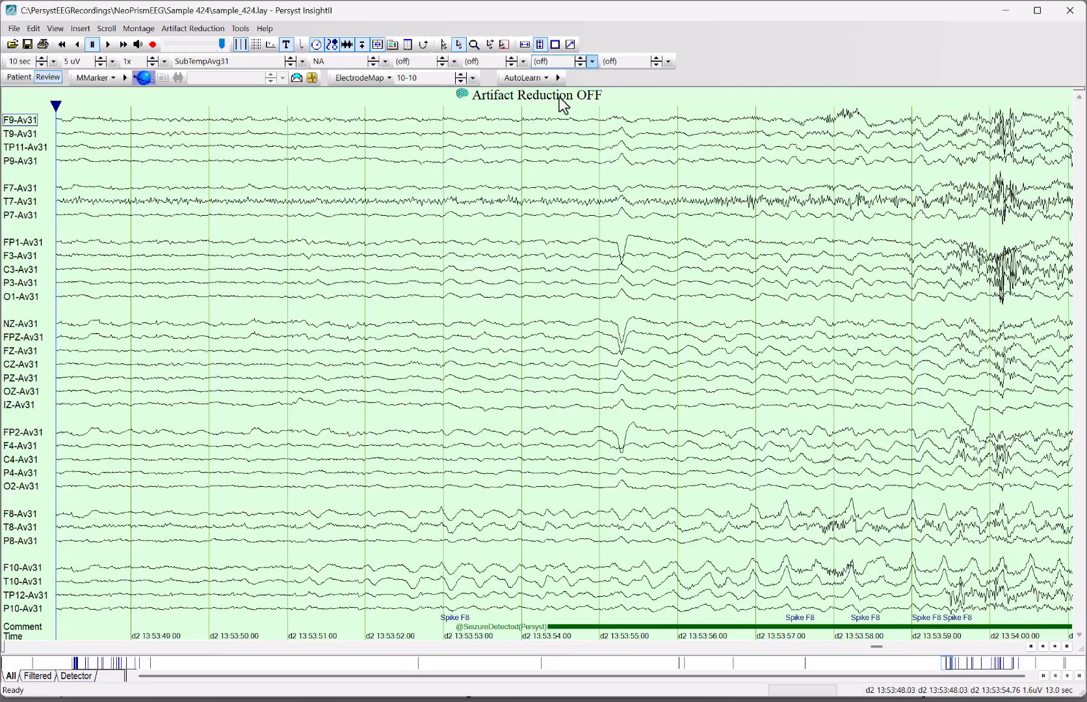
{"action": "left_click", "coordinate": [193, 28]}
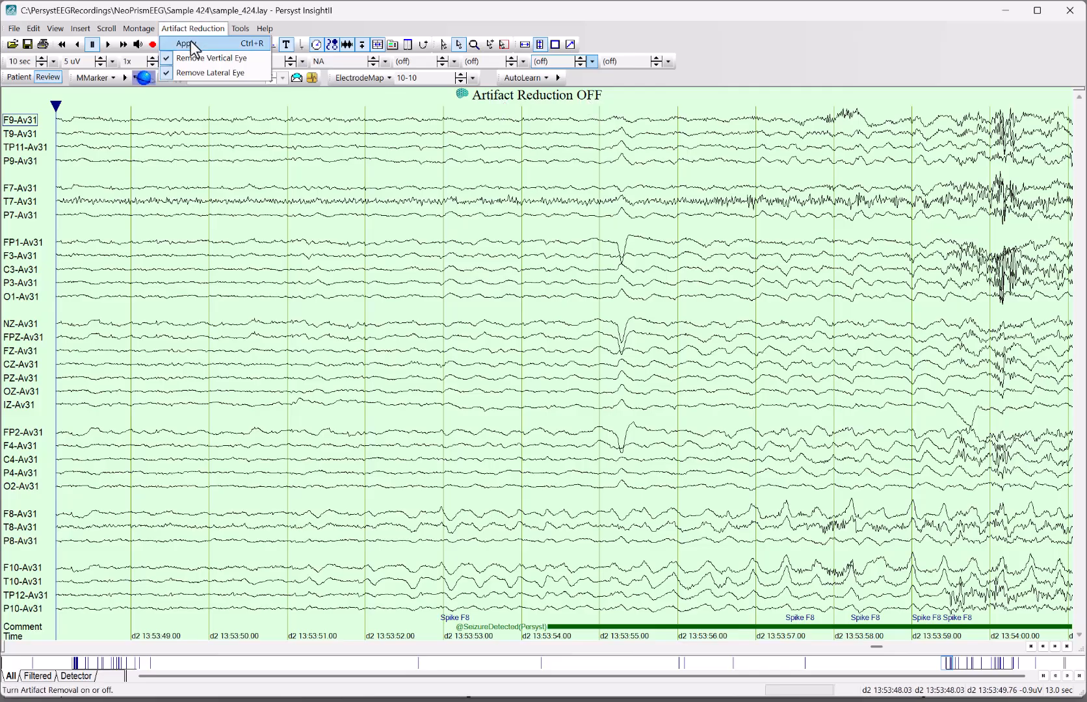
{"action": "left_click", "coordinate": [268, 207]}
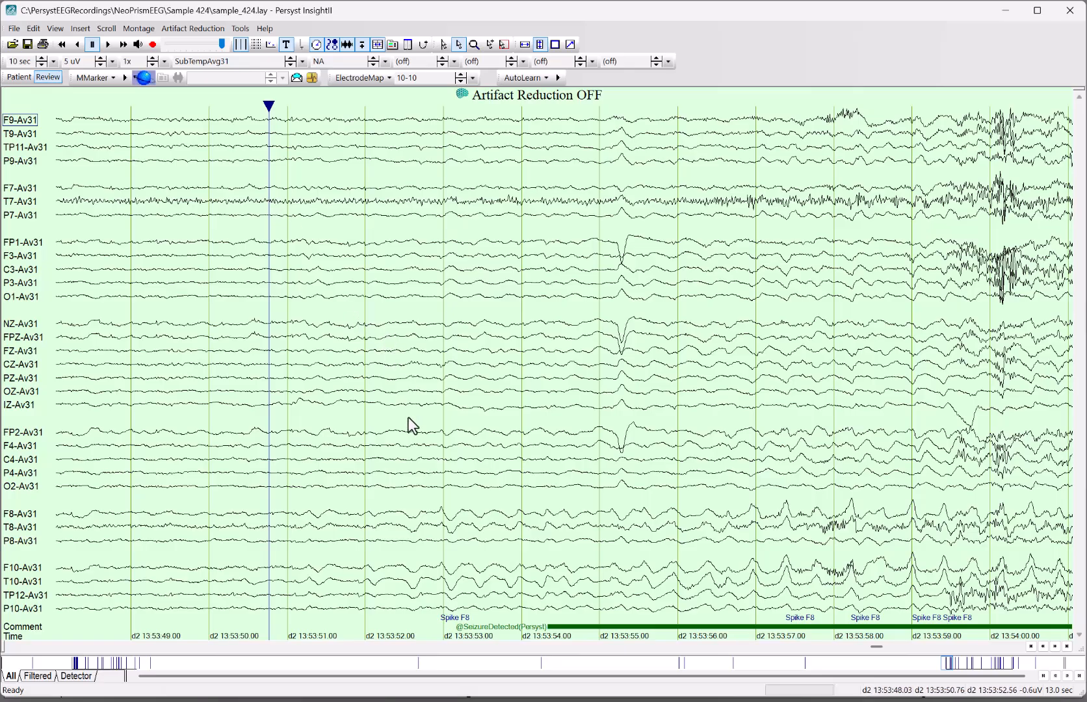
Insert a range on the EEG from 13:53:51 to about 13:53:54, covering the seizure onset
{"action": "left_click", "coordinate": [287, 497]}
{"action": "right_click", "coordinate": [287, 497]}
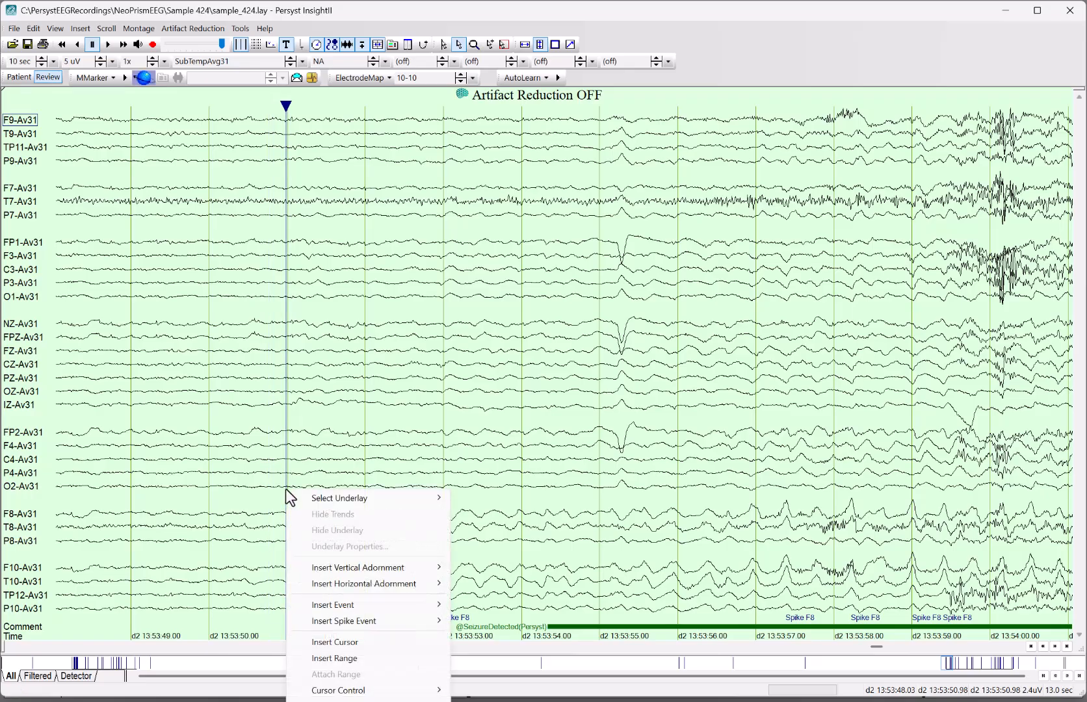
{"action": "left_click", "coordinate": [287, 250]}
{"action": "right_click", "coordinate": [287, 249]}
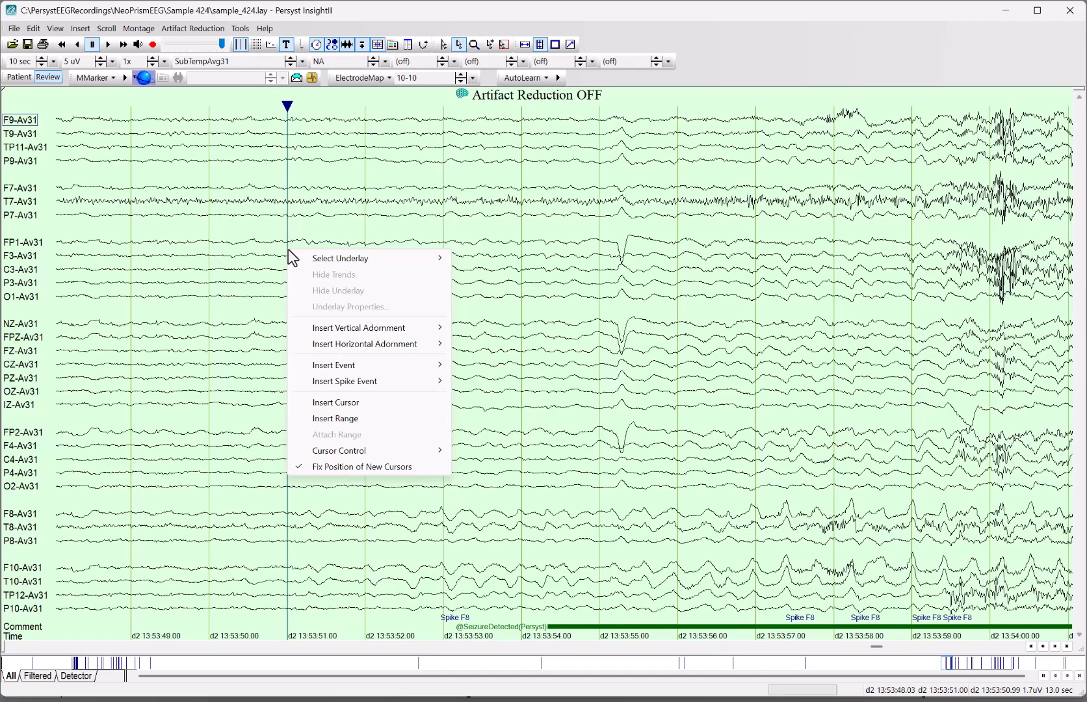
{"action": "left_click", "coordinate": [379, 421]}
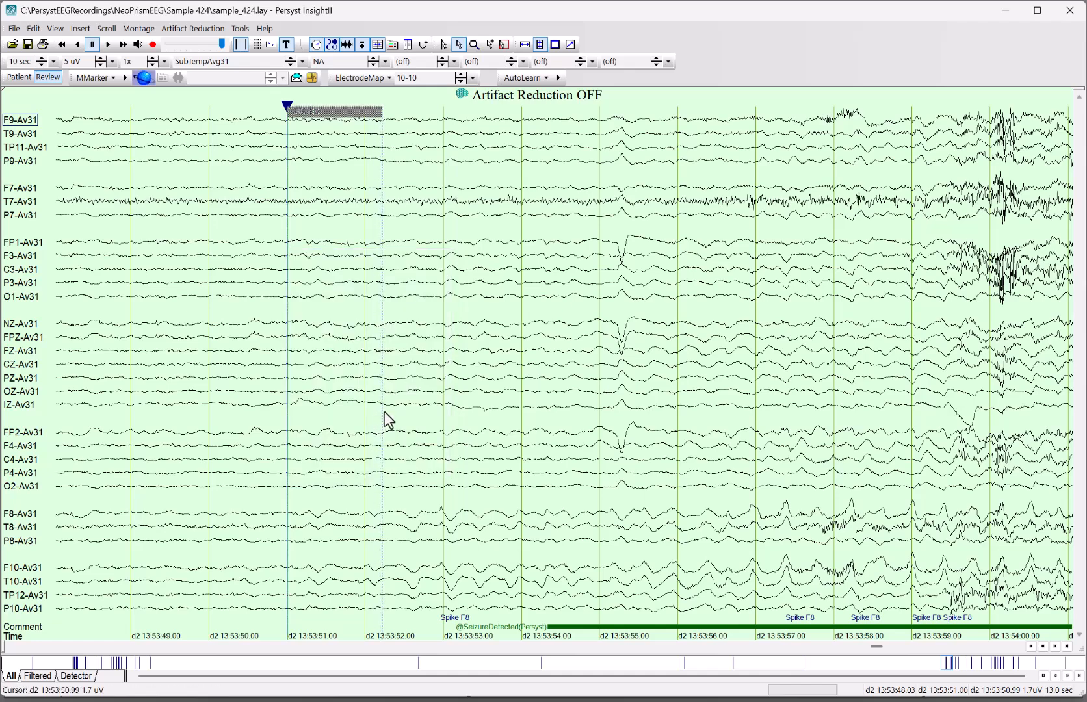
{"action": "left_click", "coordinate": [523, 392]}
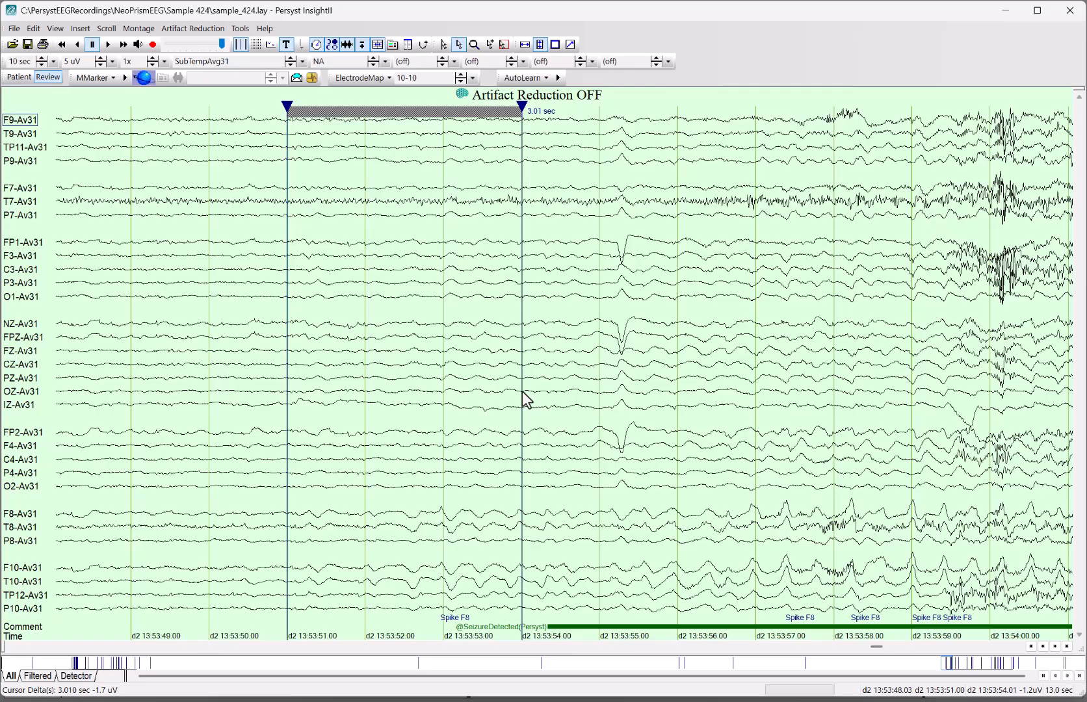
Fine-tune the range's end cursor to a 3.00 sec duration and align the whole range with the one-second gridlines
{"action": "left_click", "coordinate": [525, 105]}
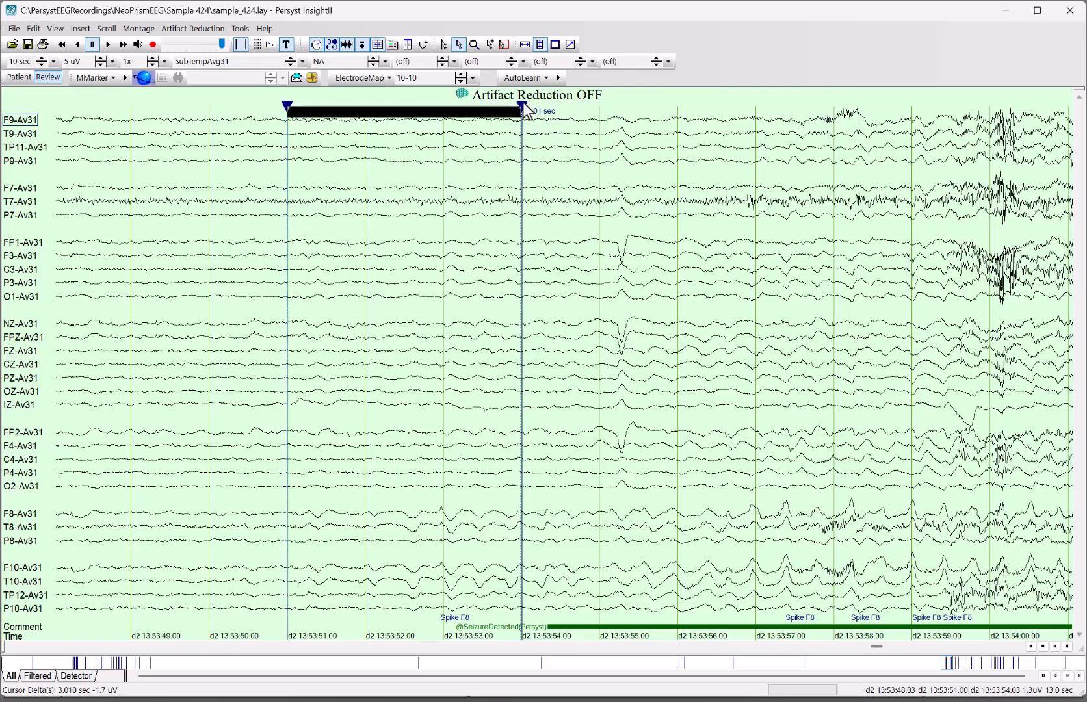
{"action": "left_click_drag", "start_coordinate": [523, 103], "coordinate": [522, 102]}
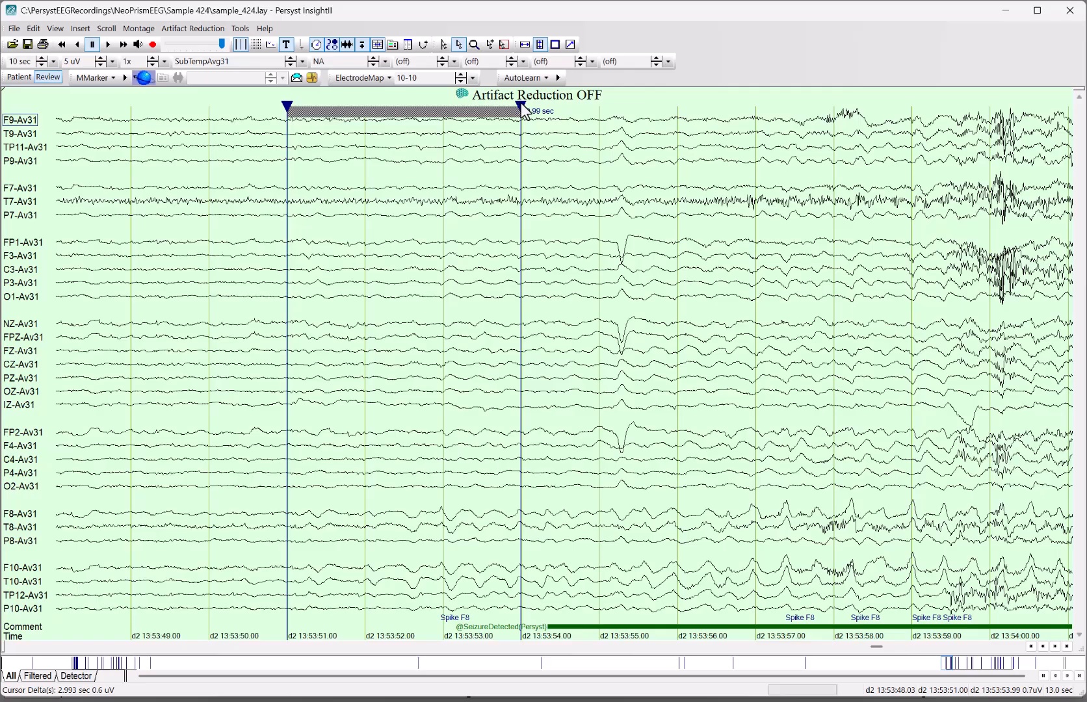
{"action": "left_click", "coordinate": [522, 104]}
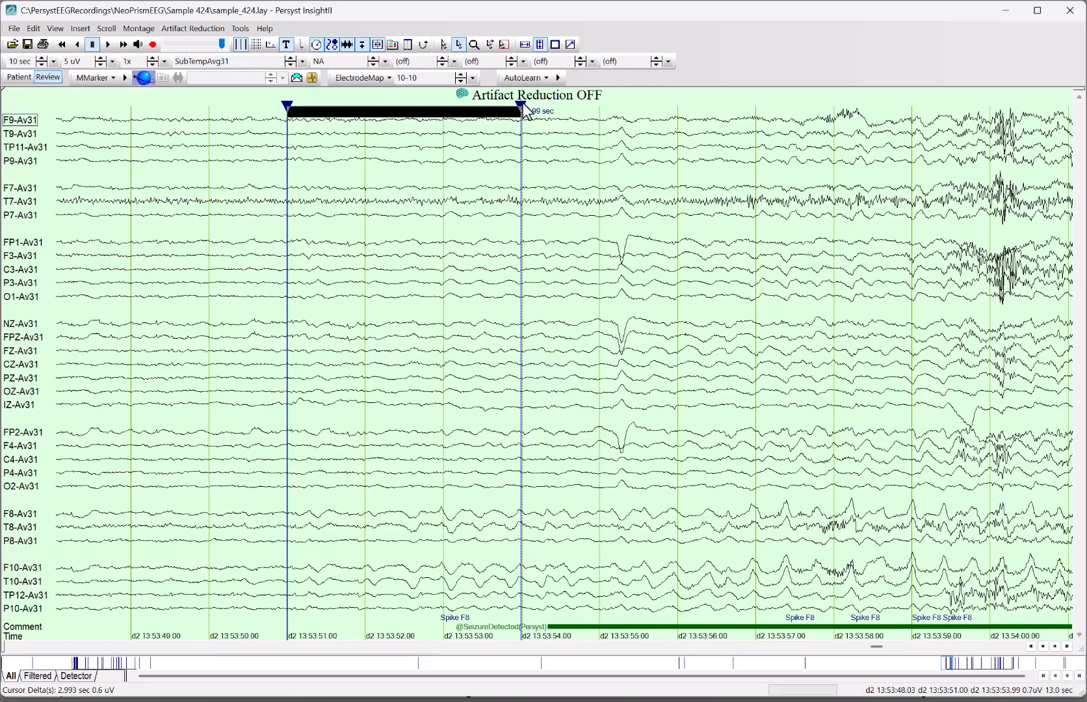
{"action": "left_click_drag", "start_coordinate": [524, 103], "coordinate": [524, 103]}
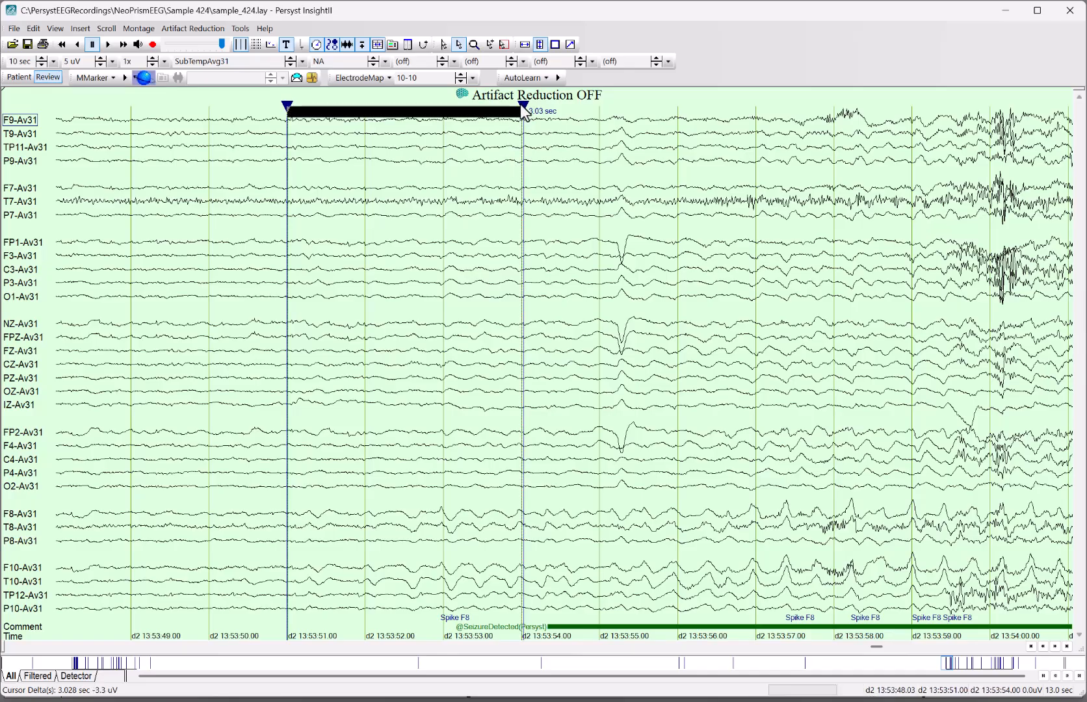
{"action": "left_click_drag", "start_coordinate": [520, 104], "coordinate": [519, 104]}
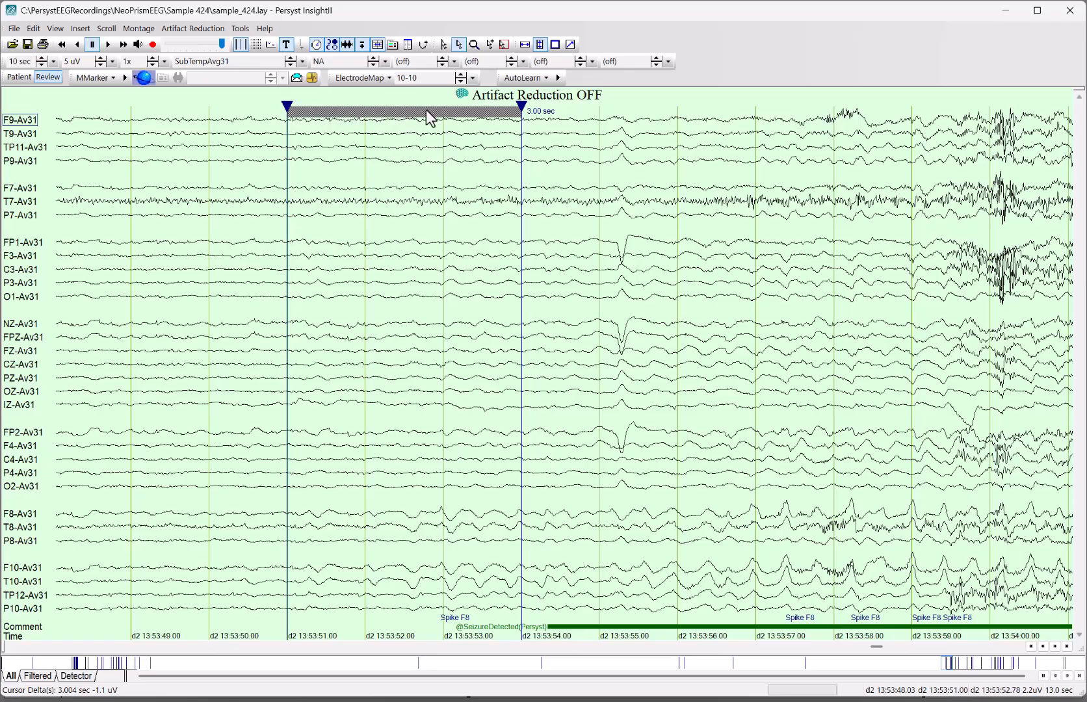
{"action": "mouse_move", "coordinate": [429, 117]}
{"action": "left_mouse_down"}
{"action": "mouse_move", "coordinate": [559, 118]}
{"action": "mouse_move", "coordinate": [433, 123]}
{"action": "left_mouse_up"}
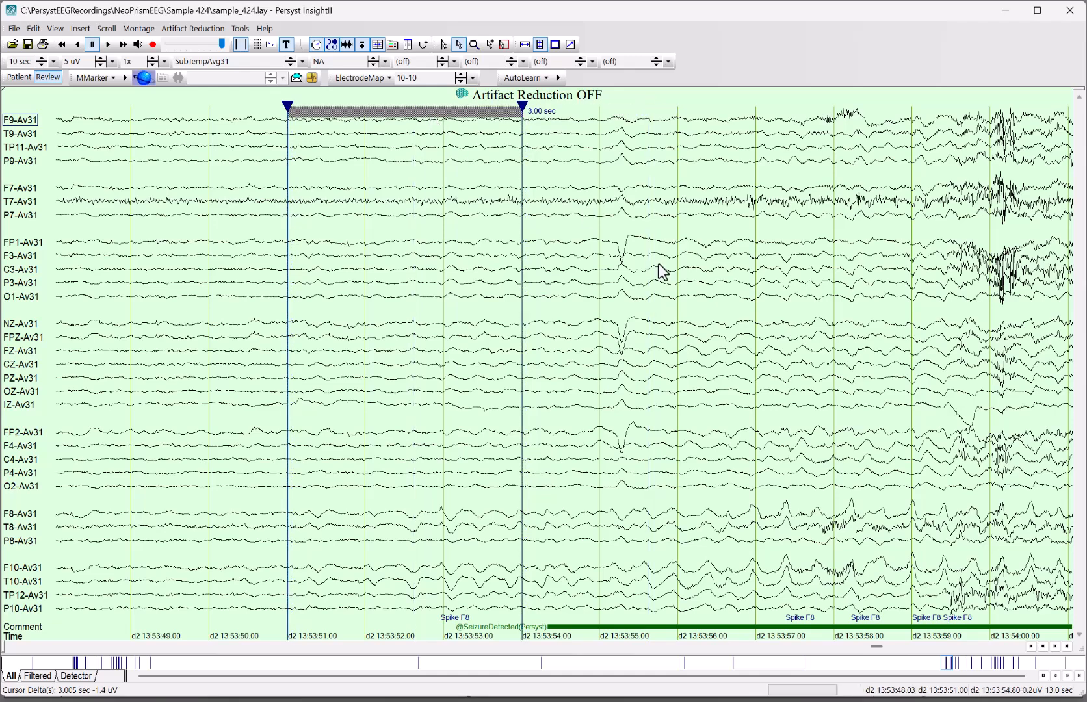
Insert a Frequency Domain Analysis vertical adornment beside the EEG, starting at about 13:53:55.4
{"action": "right_click", "coordinate": [628, 164]}
{"action": "mouse_move", "coordinate": [689, 245]}
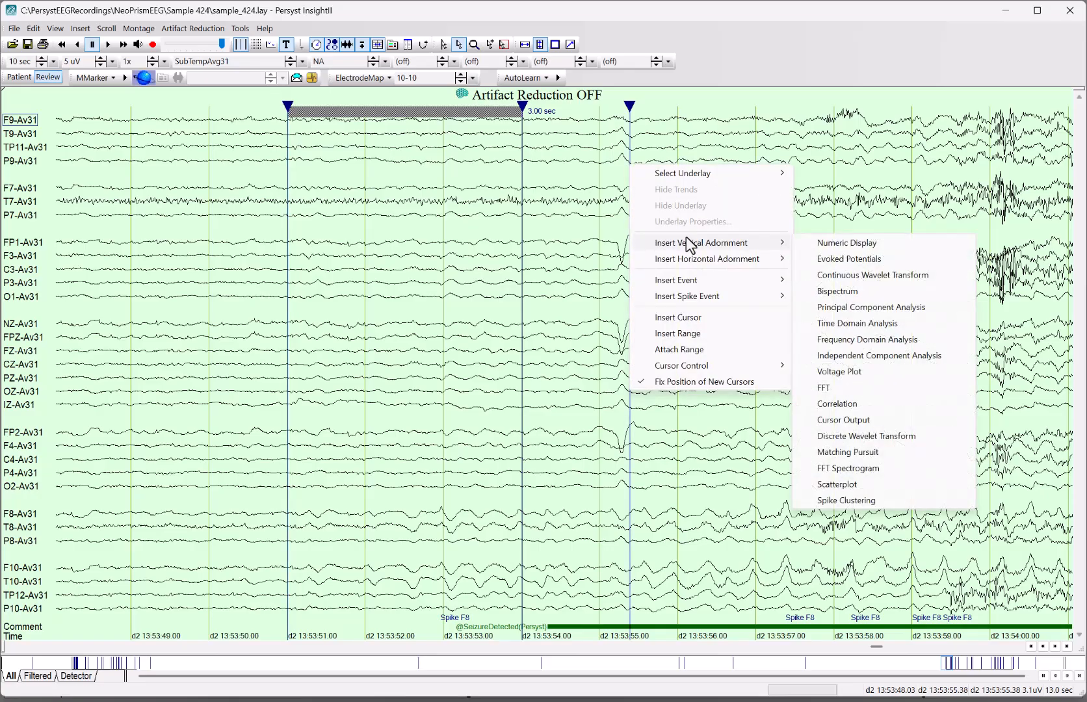
{"action": "left_click", "coordinate": [846, 340]}
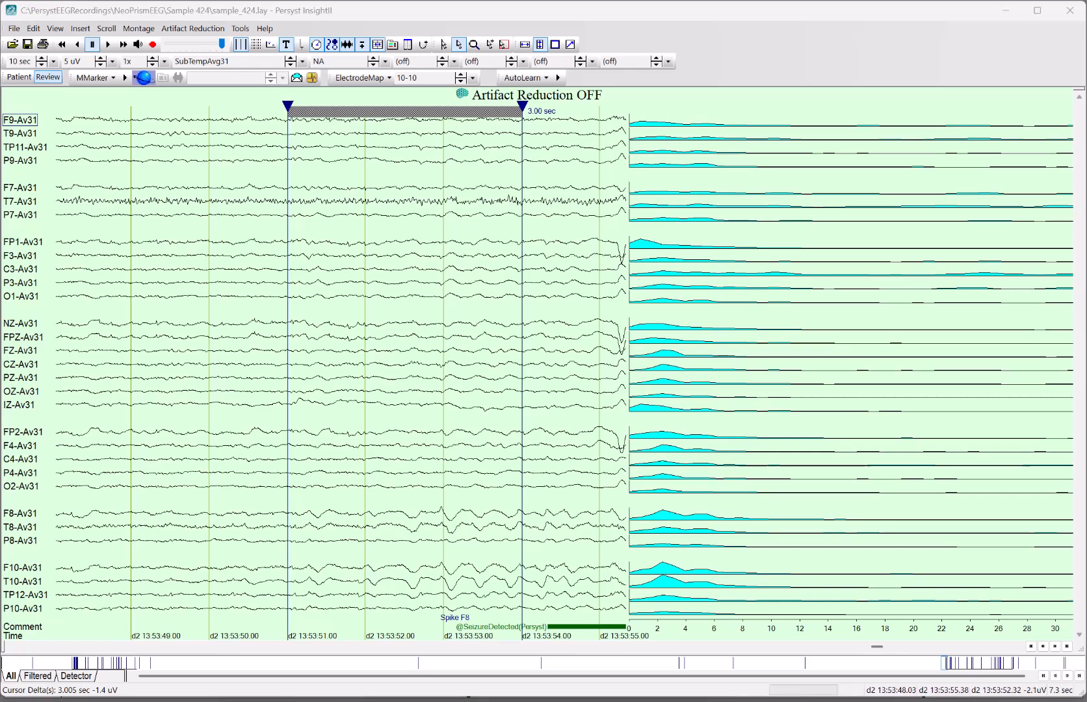
Switch to the PDF application notes and read steps C to E on pages 221 to 225 about the coherence settings and example output
{"action": "left_click", "coordinate": [402, 700]}
{"action": "scroll", "coordinate": [514, 497], "scroll_direction": "down", "scroll_amount": 15}
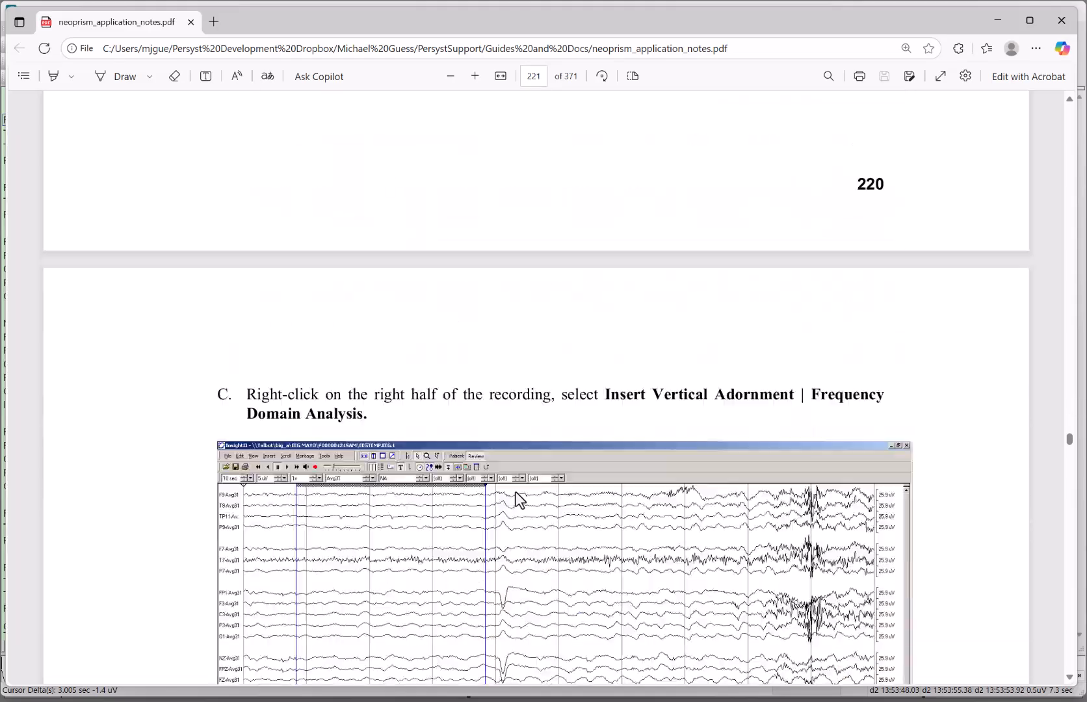
{"action": "scroll", "coordinate": [514, 491], "scroll_direction": "down", "scroll_amount": 1}
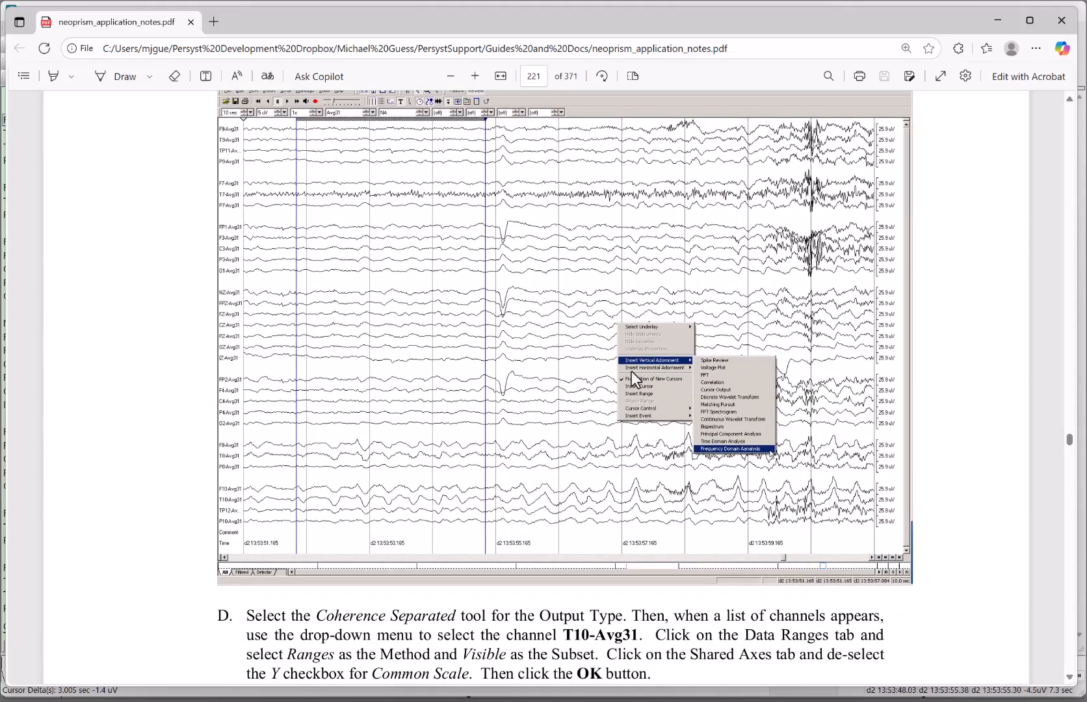
{"action": "scroll", "coordinate": [545, 452], "scroll_direction": "down", "scroll_amount": 4}
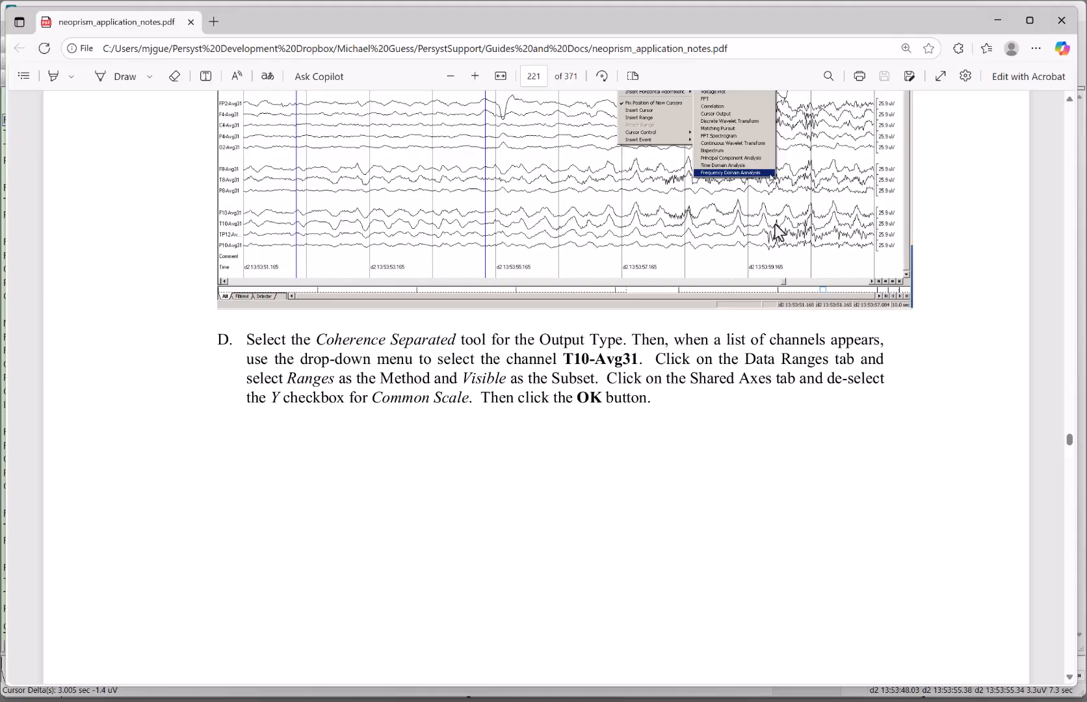
{"action": "scroll", "coordinate": [582, 495], "scroll_direction": "down", "scroll_amount": 12}
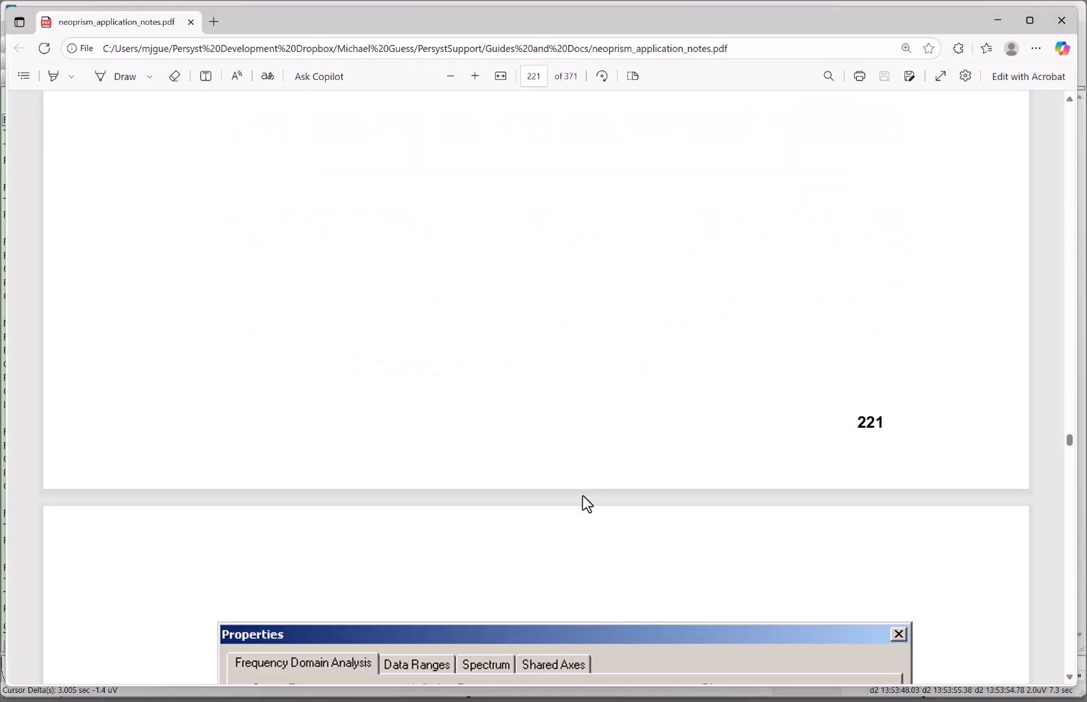
{"action": "scroll", "coordinate": [582, 493], "scroll_direction": "up", "scroll_amount": 3}
{"action": "scroll", "coordinate": [583, 492], "scroll_direction": "down", "scroll_amount": 1}
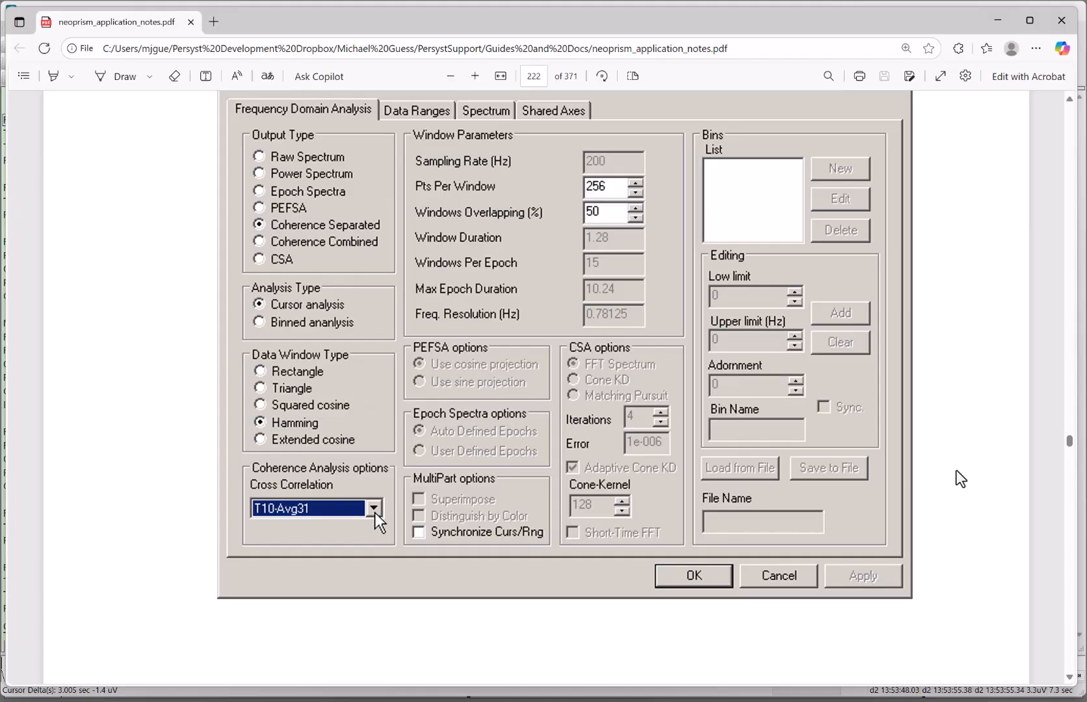
{"action": "scroll", "coordinate": [900, 502], "scroll_direction": "down", "scroll_amount": 15}
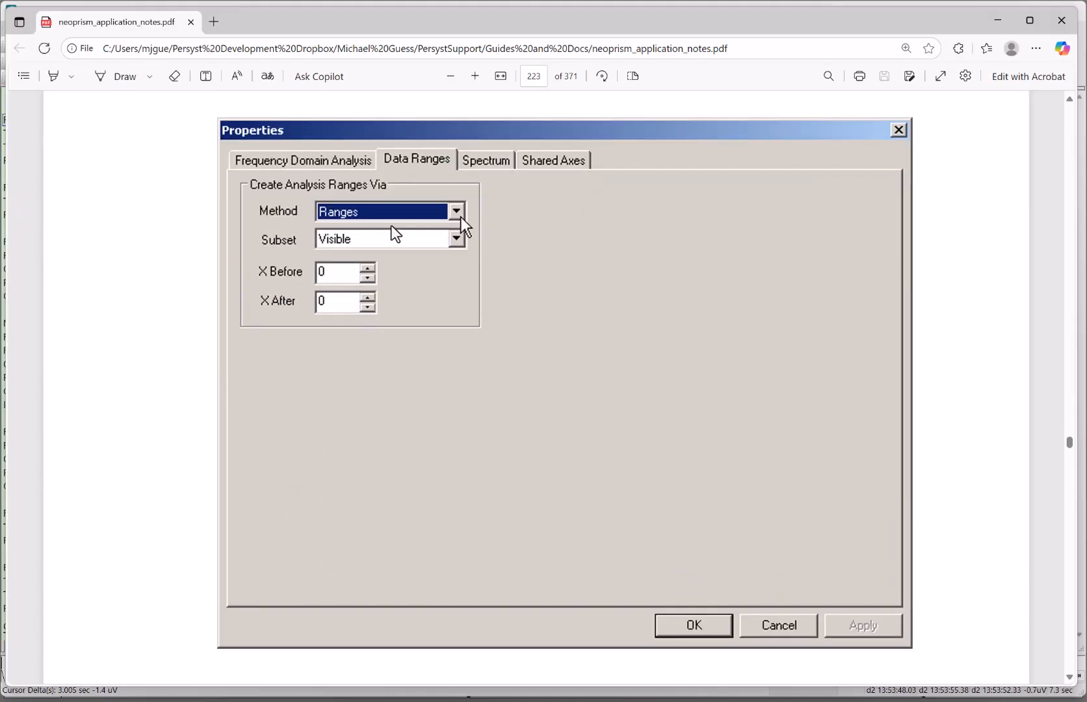
{"action": "scroll", "coordinate": [491, 374], "scroll_direction": "down", "scroll_amount": 10}
{"action": "scroll", "coordinate": [529, 396], "scroll_direction": "down", "scroll_amount": 8}
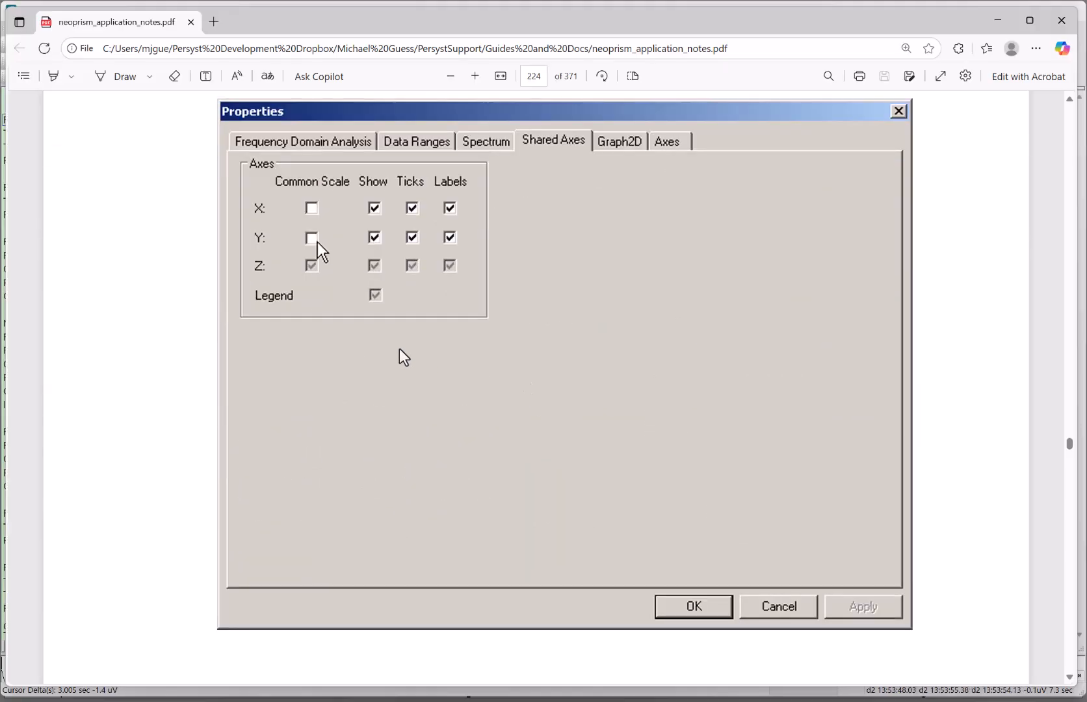
{"action": "scroll", "coordinate": [525, 382], "scroll_direction": "down", "scroll_amount": 15}
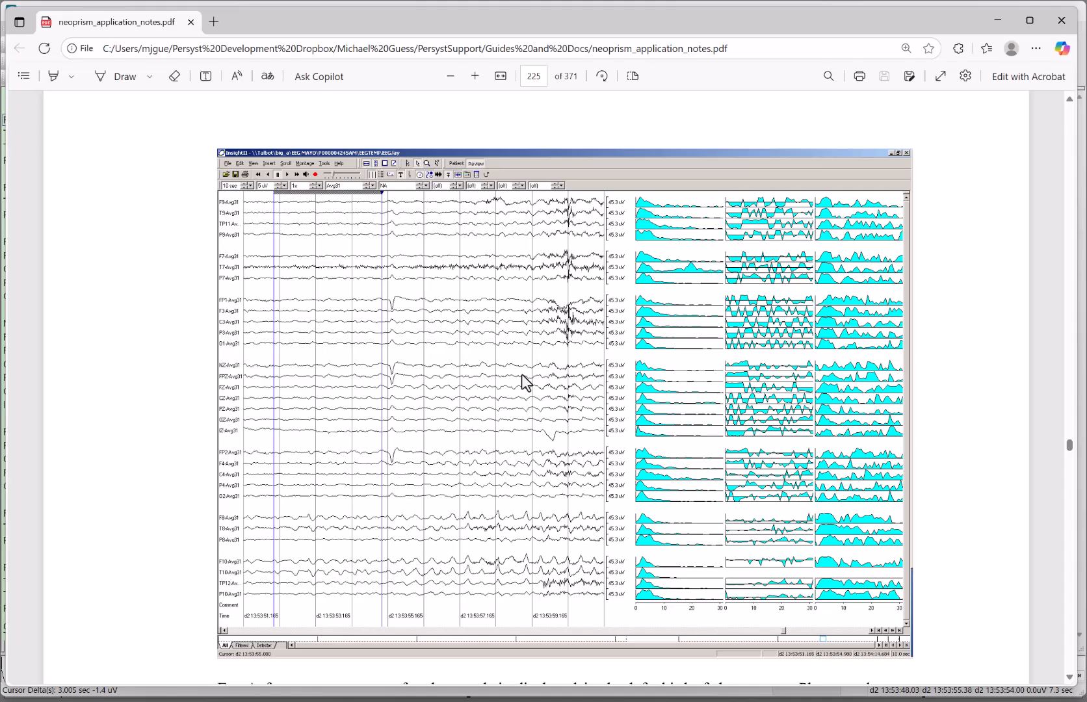
{"action": "scroll", "coordinate": [525, 382], "scroll_direction": "down", "scroll_amount": 2}
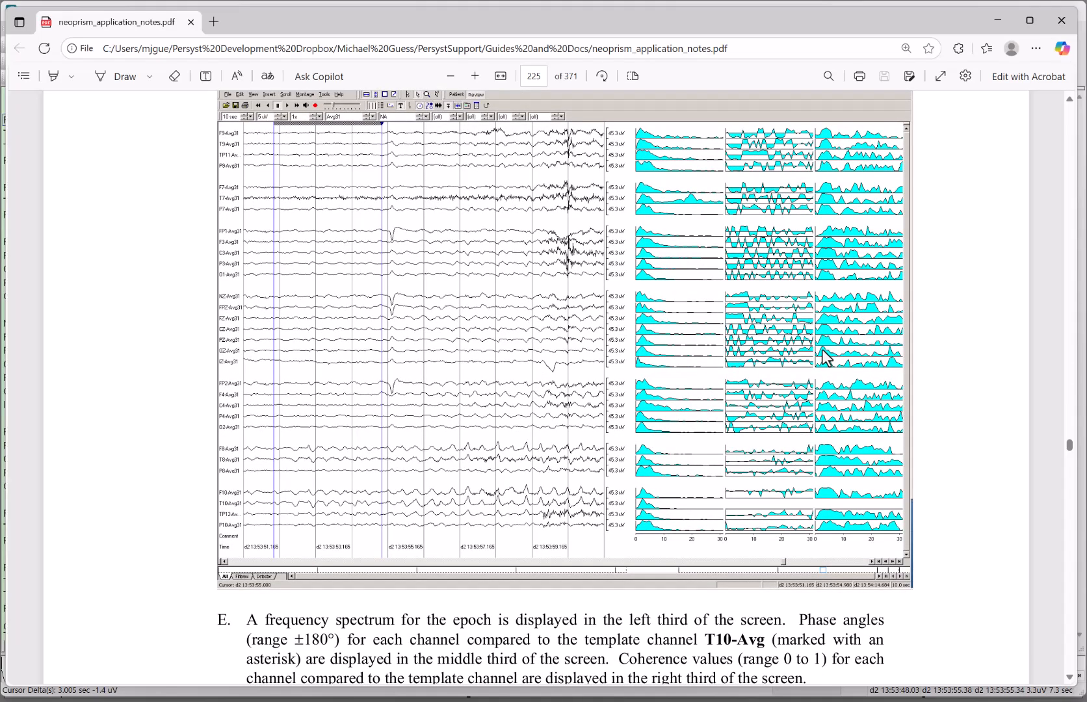
Switch back to InsightII, narrow the frequency analysis display to give the EEG more width, and shift the EEG page start to about 13:53:49.5
{"action": "key", "text": "alt+Tab"}
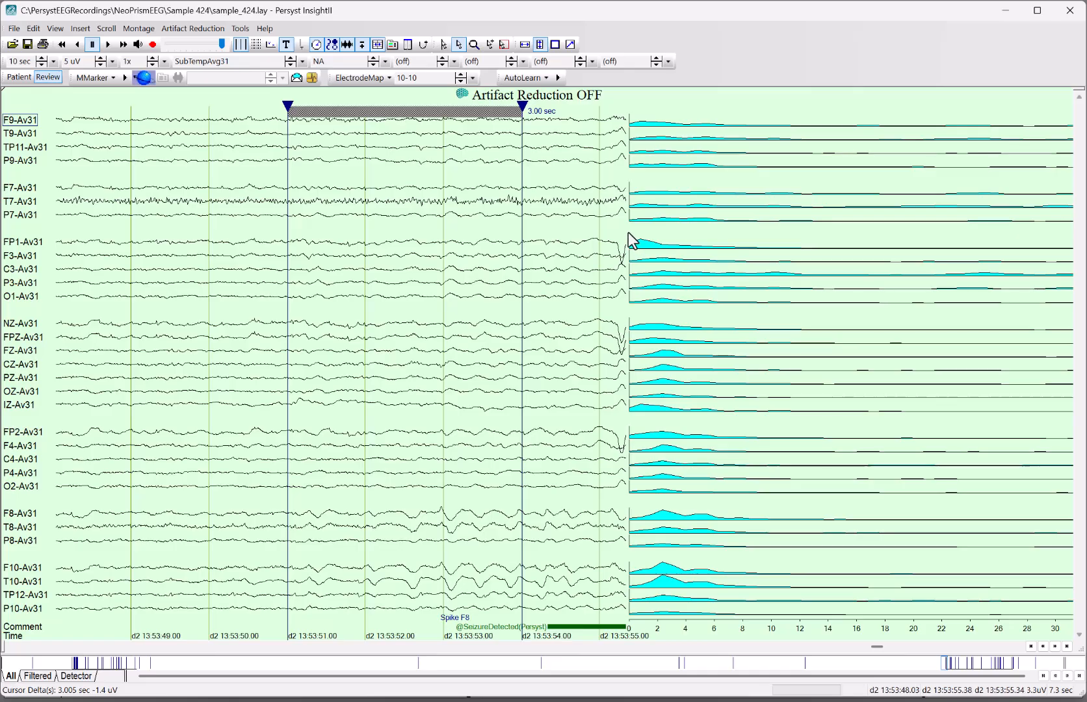
{"action": "mouse_move", "coordinate": [628, 241]}
{"action": "left_mouse_down"}
{"action": "mouse_move", "coordinate": [587, 239]}
{"action": "mouse_move", "coordinate": [695, 235]}
{"action": "left_mouse_up"}
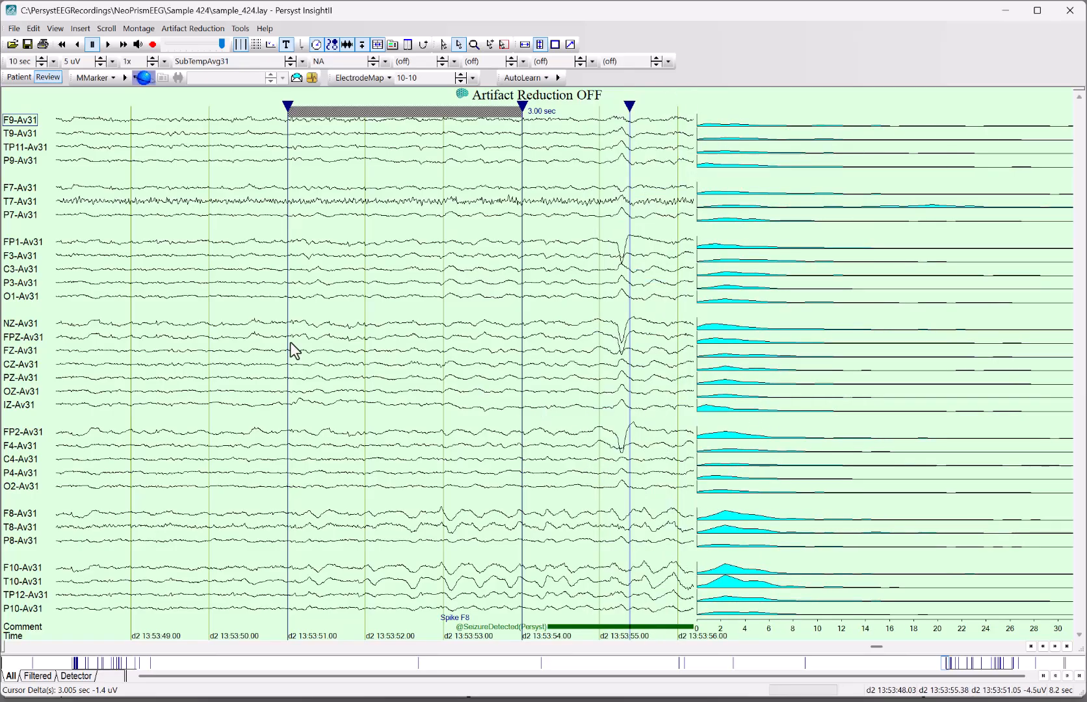
{"action": "left_click", "coordinate": [244, 323]}
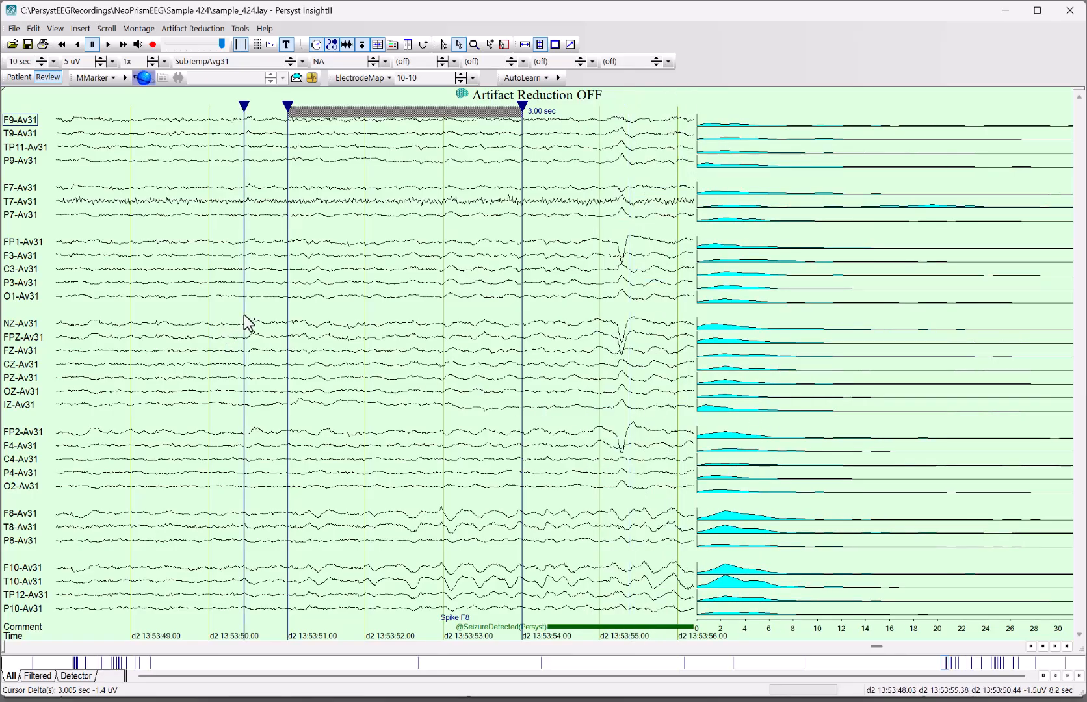
{"action": "left_click_drag", "start_coordinate": [244, 316], "coordinate": [129, 322]}
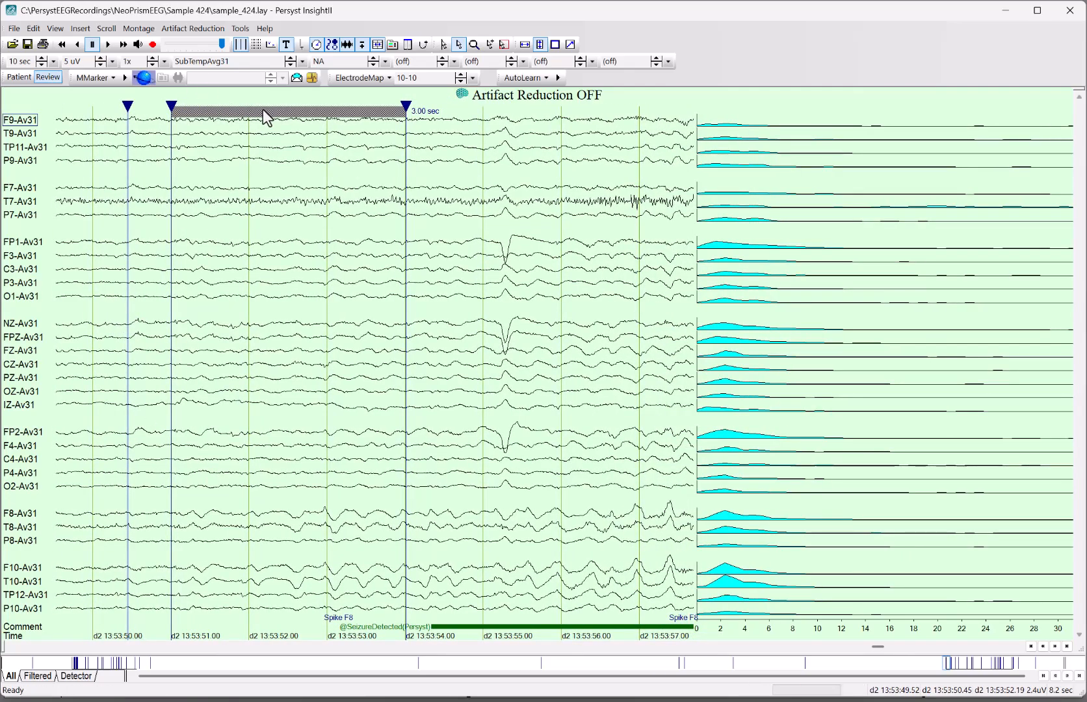
Open the frequency analysis adornment's properties and set its output type to Coherence Separated
{"action": "right_click", "coordinate": [738, 158]}
{"action": "left_click", "coordinate": [768, 166]}
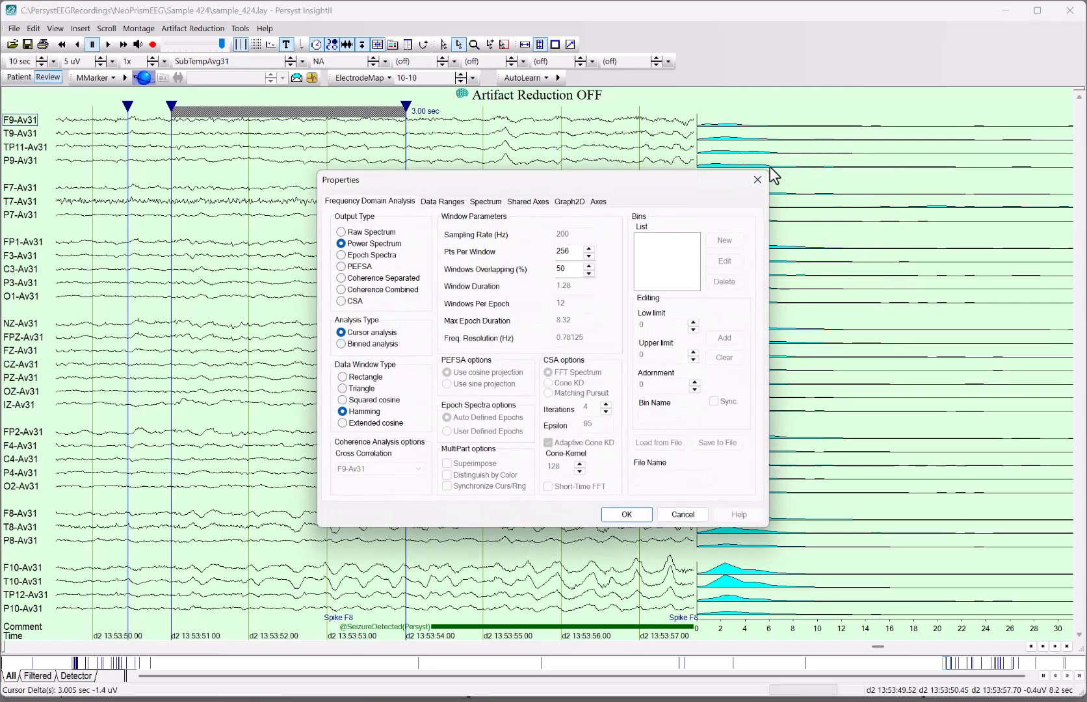
{"action": "left_click", "coordinate": [375, 279]}
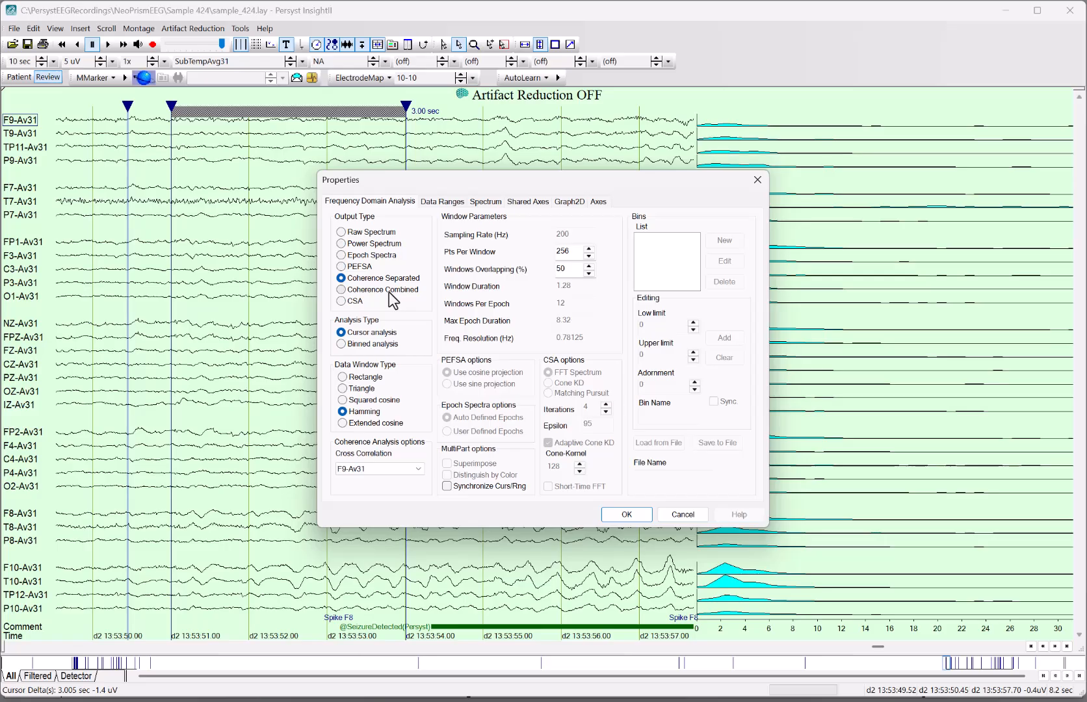
Set the frequency analysis data ranges to the Ranges method with the Selected subset
{"action": "left_click", "coordinate": [442, 203]}
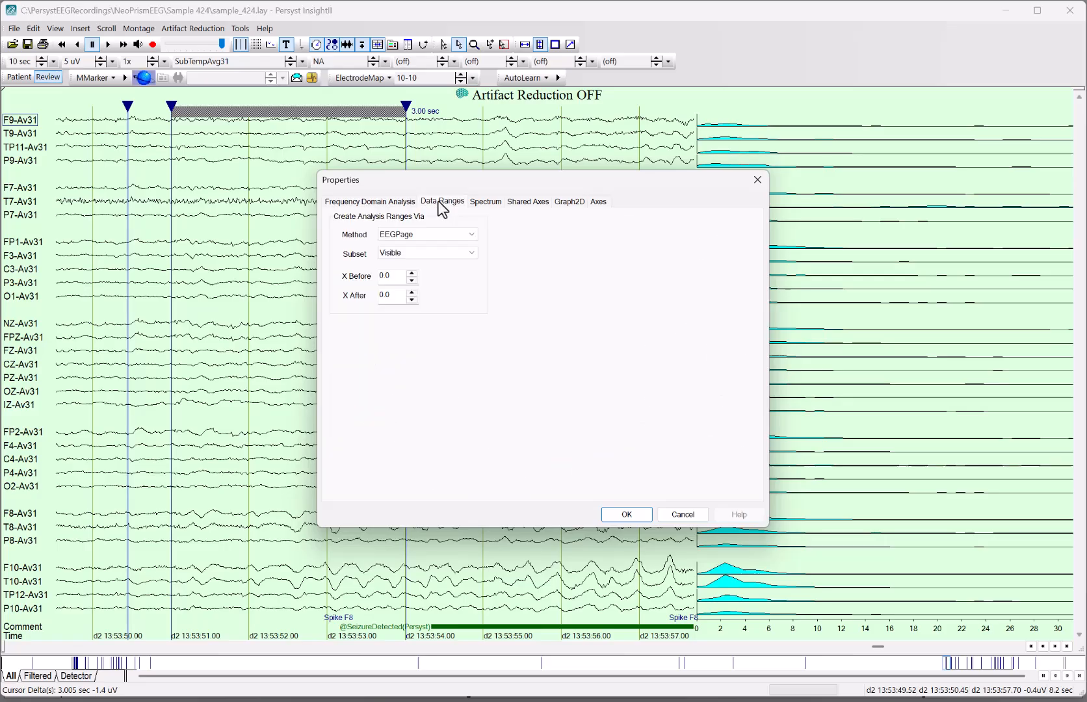
{"action": "left_click", "coordinate": [414, 236]}
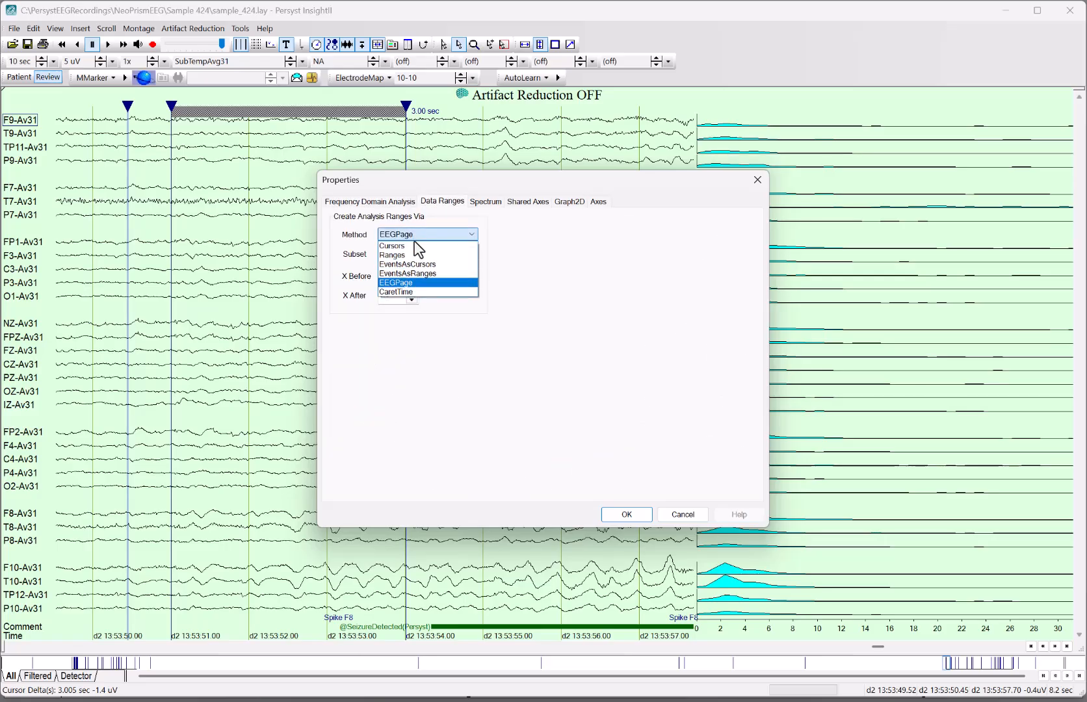
{"action": "left_click", "coordinate": [411, 255]}
{"action": "left_click", "coordinate": [417, 254]}
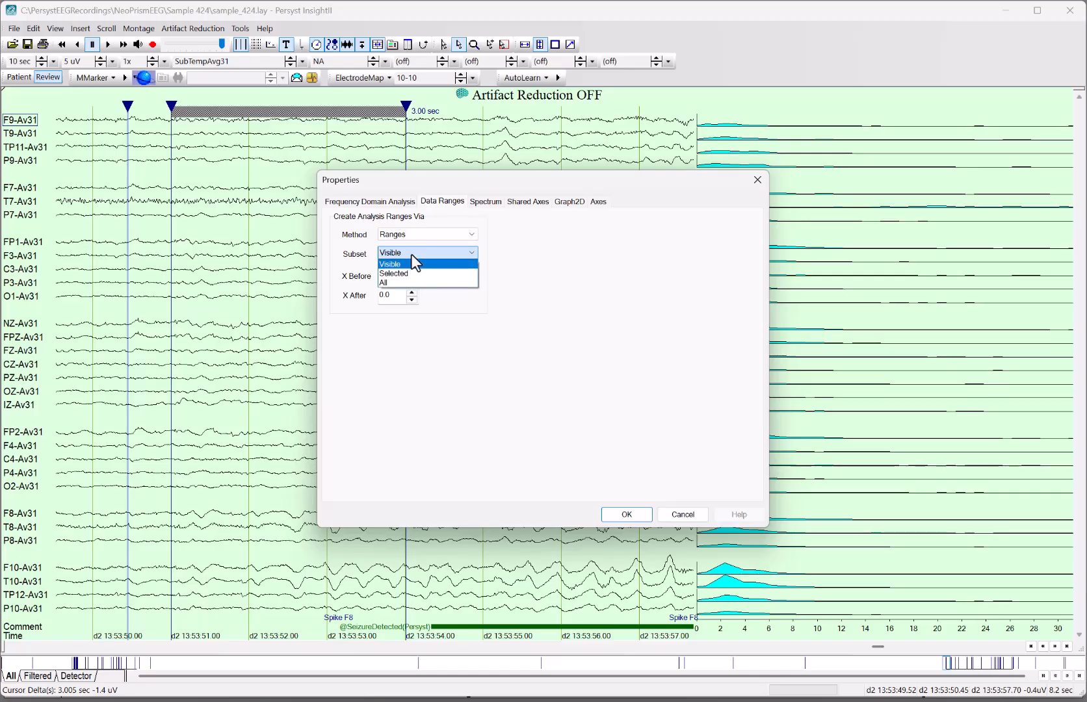
{"action": "left_click", "coordinate": [415, 282]}
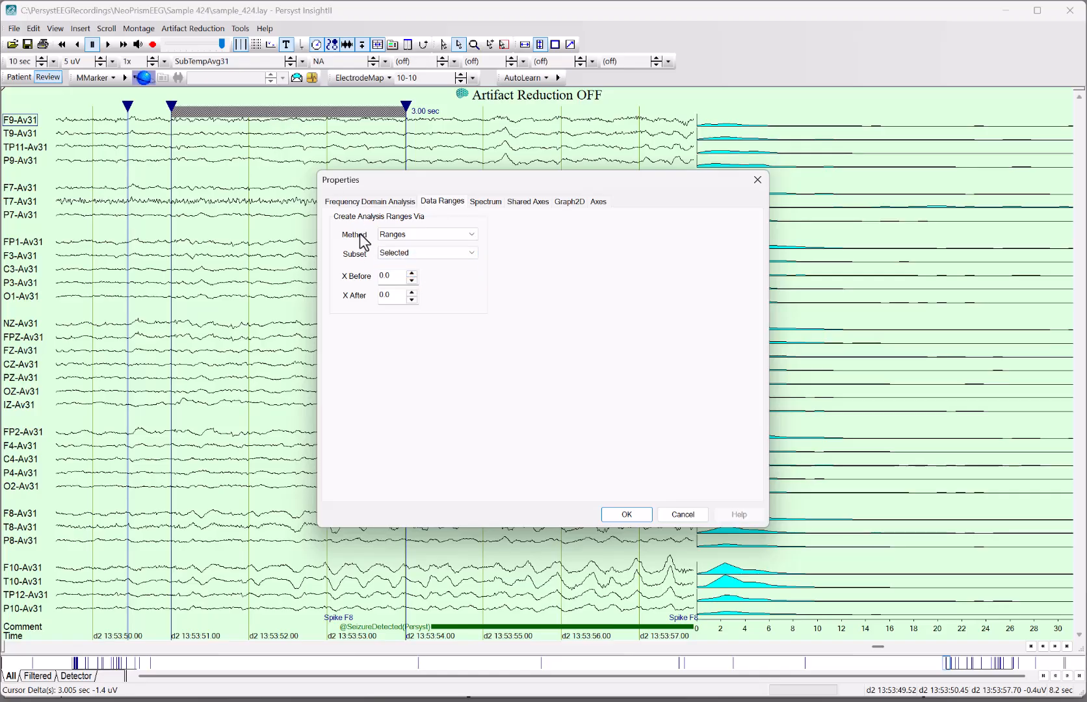
Set the spectrum's maximum frequency to 15 Hz and apply the frequency analysis properties
{"action": "left_click", "coordinate": [486, 202]}
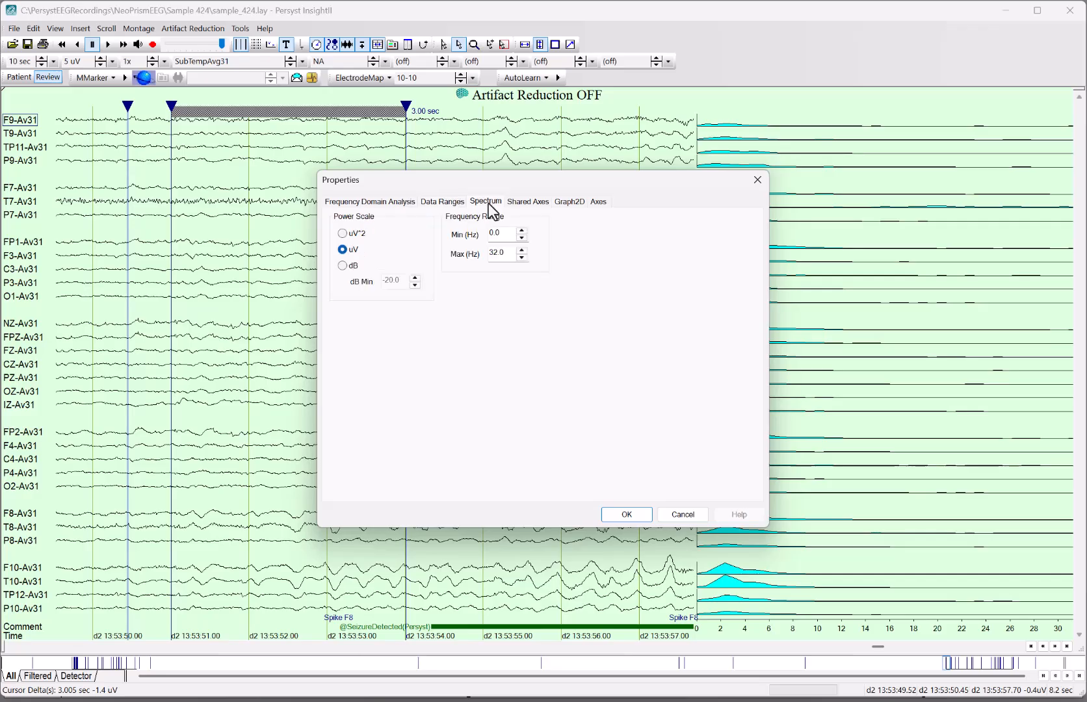
{"action": "double_click", "coordinate": [503, 254]}
{"action": "type", "text": "15"}
{"action": "left_click", "coordinate": [626, 514]}
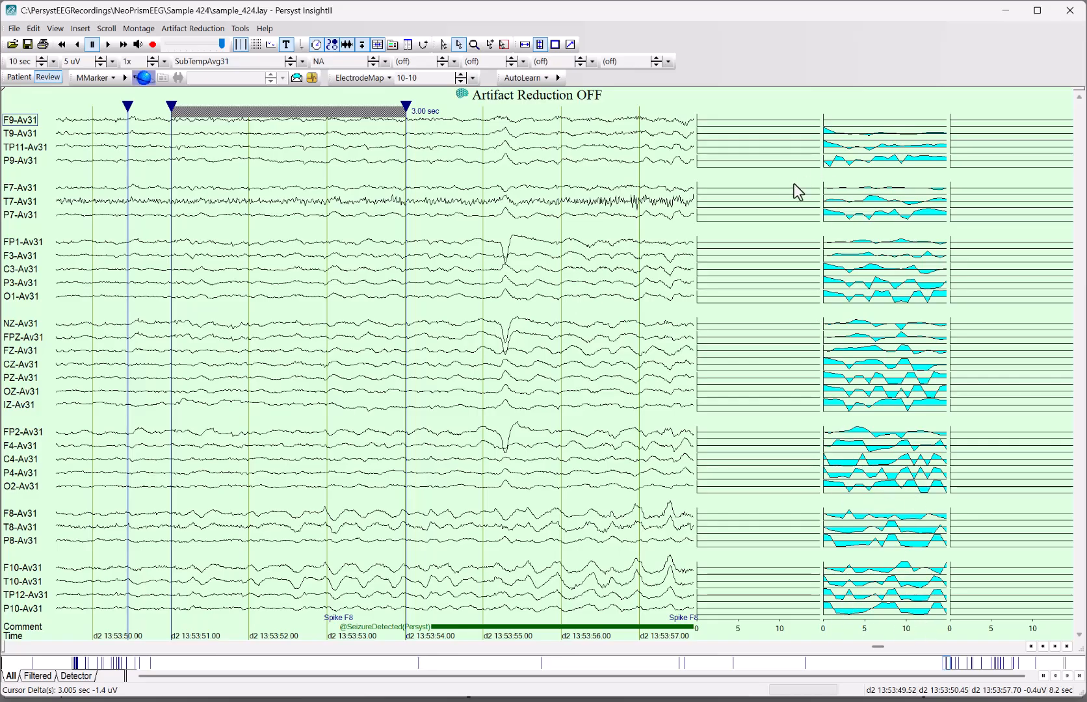
Turn off the common scale for the Y axis in the frequency analysis's shared axes settings
{"action": "right_click", "coordinate": [748, 151]}
{"action": "left_click", "coordinate": [752, 157]}
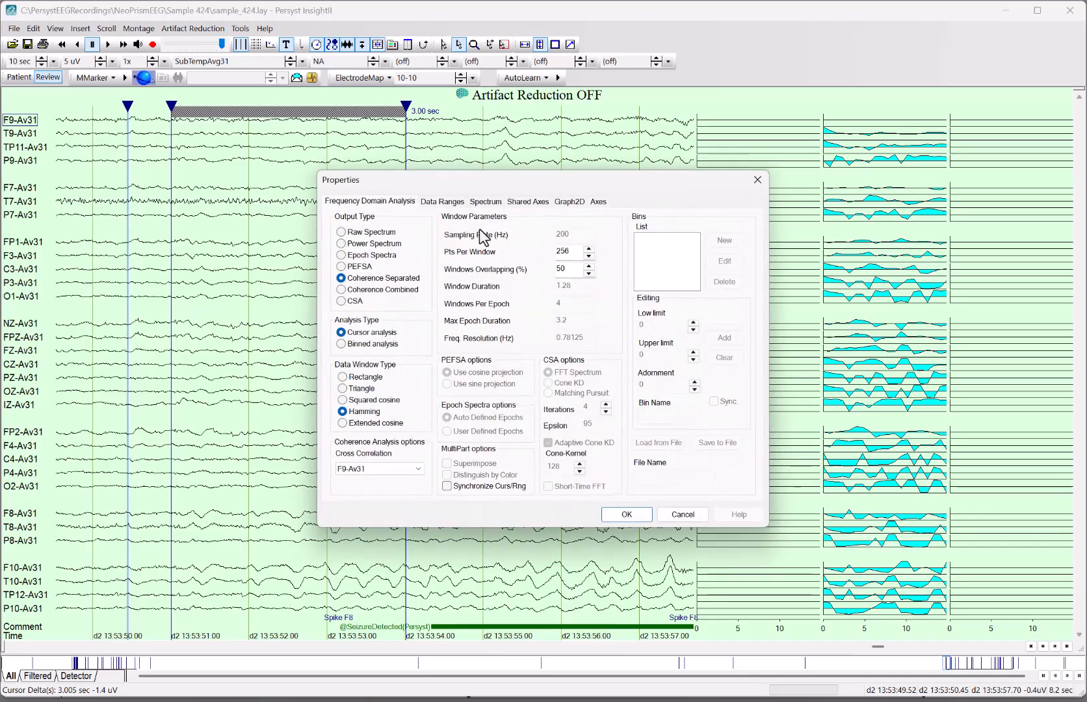
{"action": "left_click", "coordinate": [524, 202]}
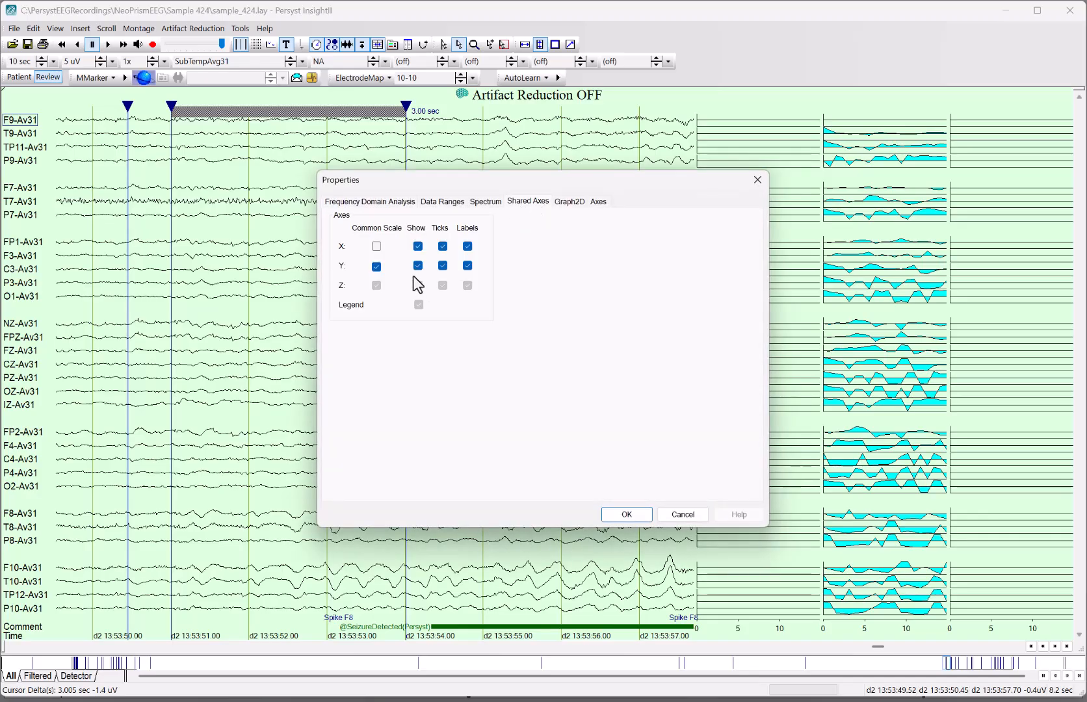
{"action": "left_click", "coordinate": [376, 266]}
{"action": "left_click", "coordinate": [626, 514]}
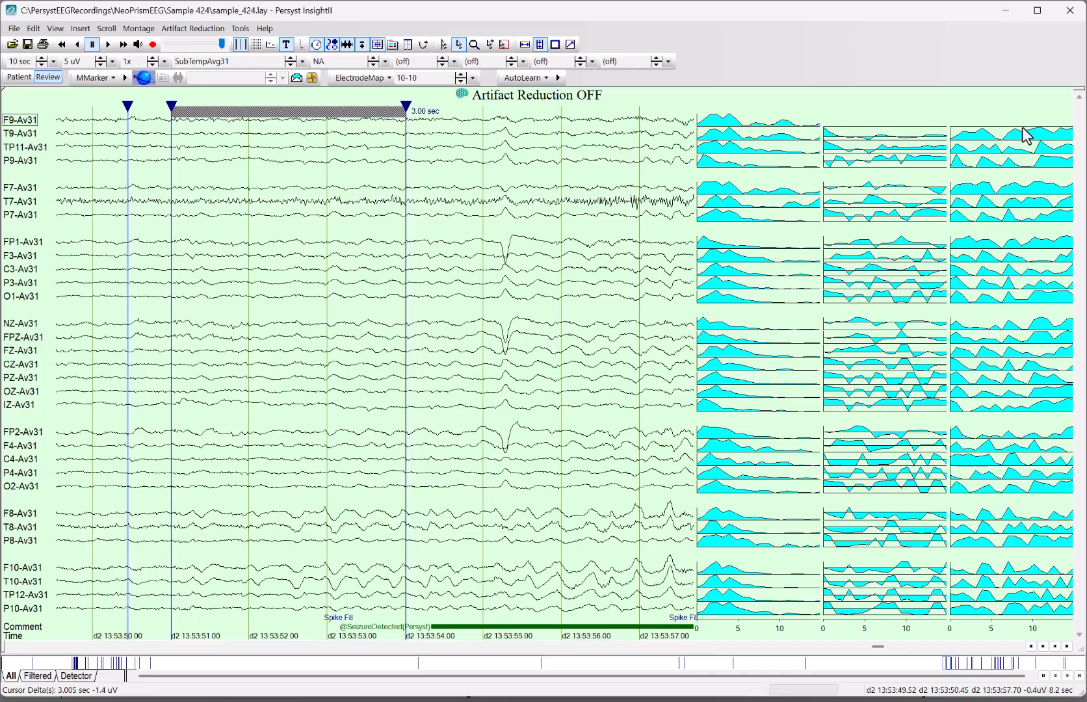
Set the coherence cross correlation channel of the frequency analysis to T10-Av31
{"action": "right_click", "coordinate": [883, 188]}
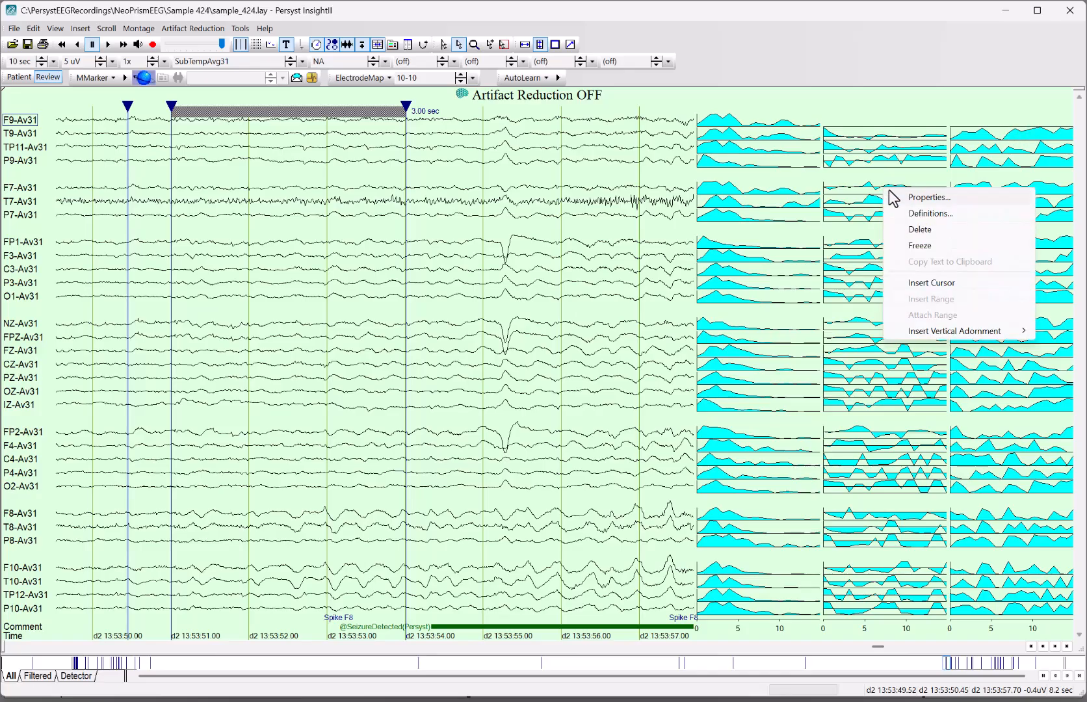
{"action": "left_click", "coordinate": [906, 199]}
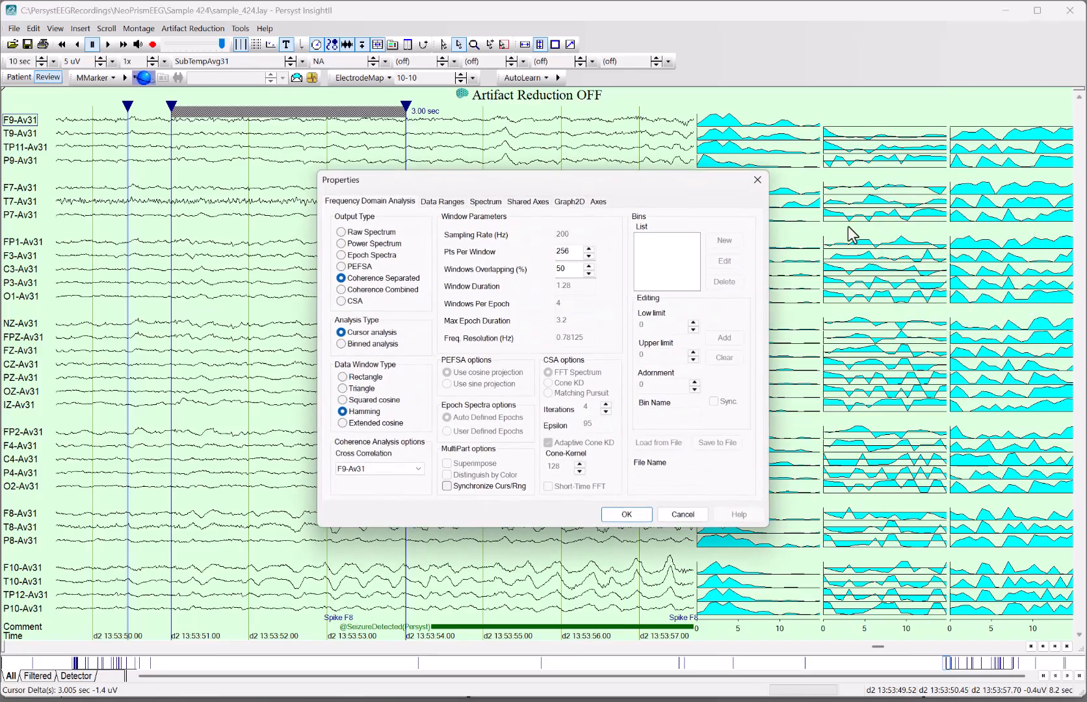
{"action": "left_click", "coordinate": [381, 466]}
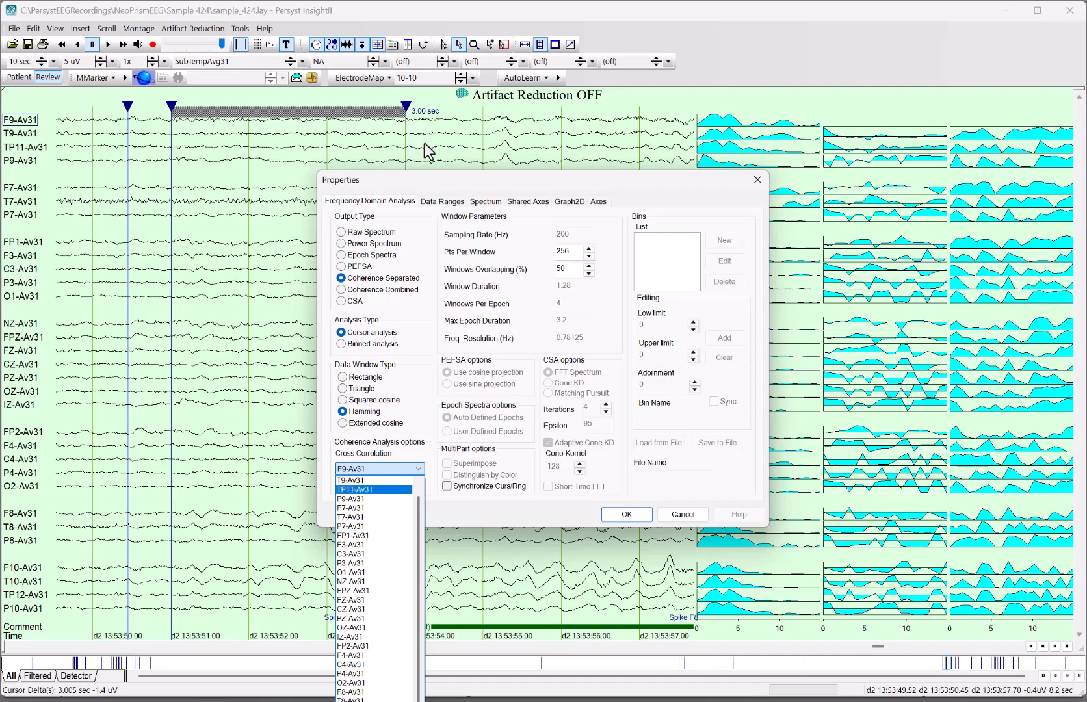
{"action": "left_click", "coordinate": [452, 180]}
{"action": "left_click_drag", "start_coordinate": [452, 181], "coordinate": [545, 48]}
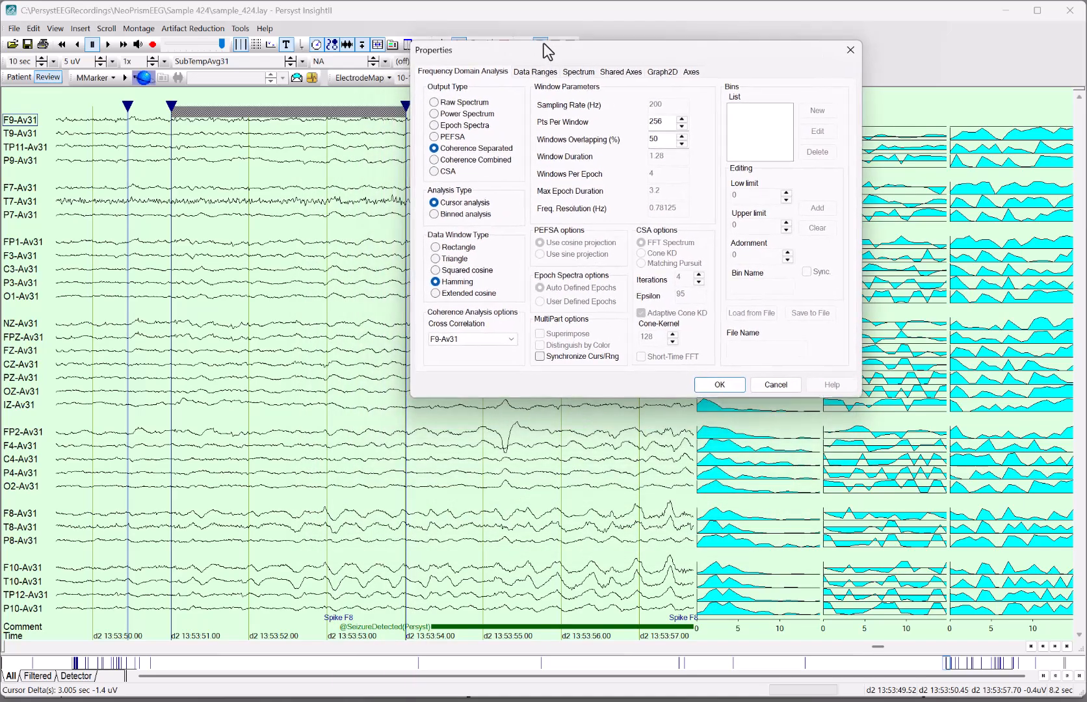
{"action": "left_click", "coordinate": [506, 336]}
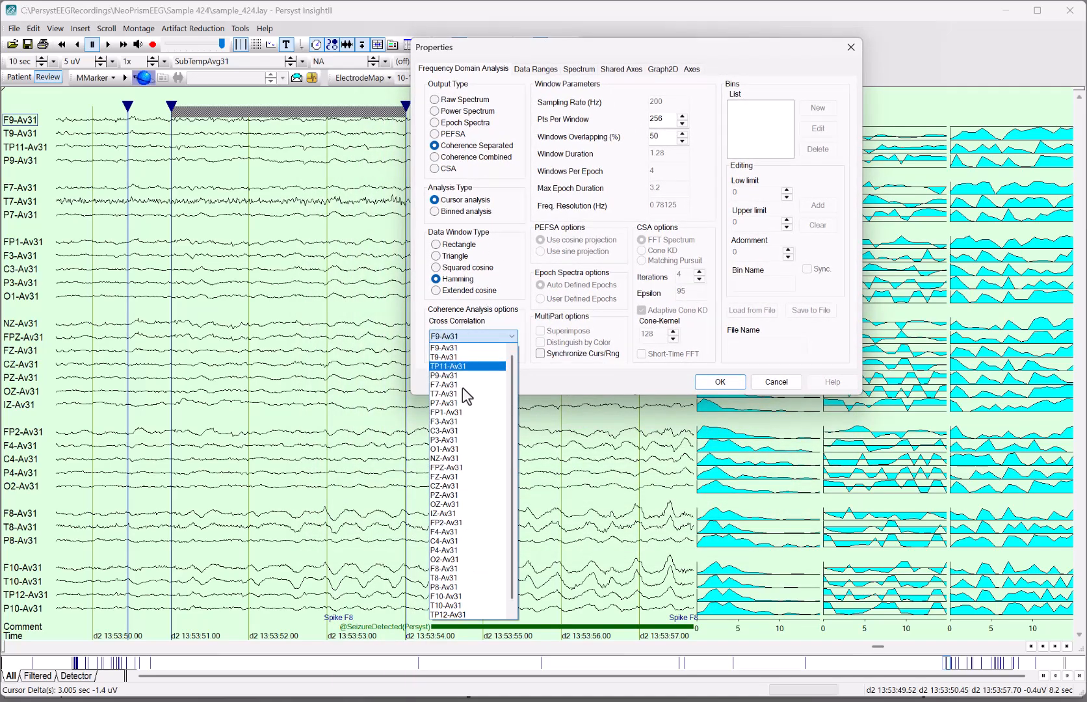
{"action": "left_click", "coordinate": [473, 605]}
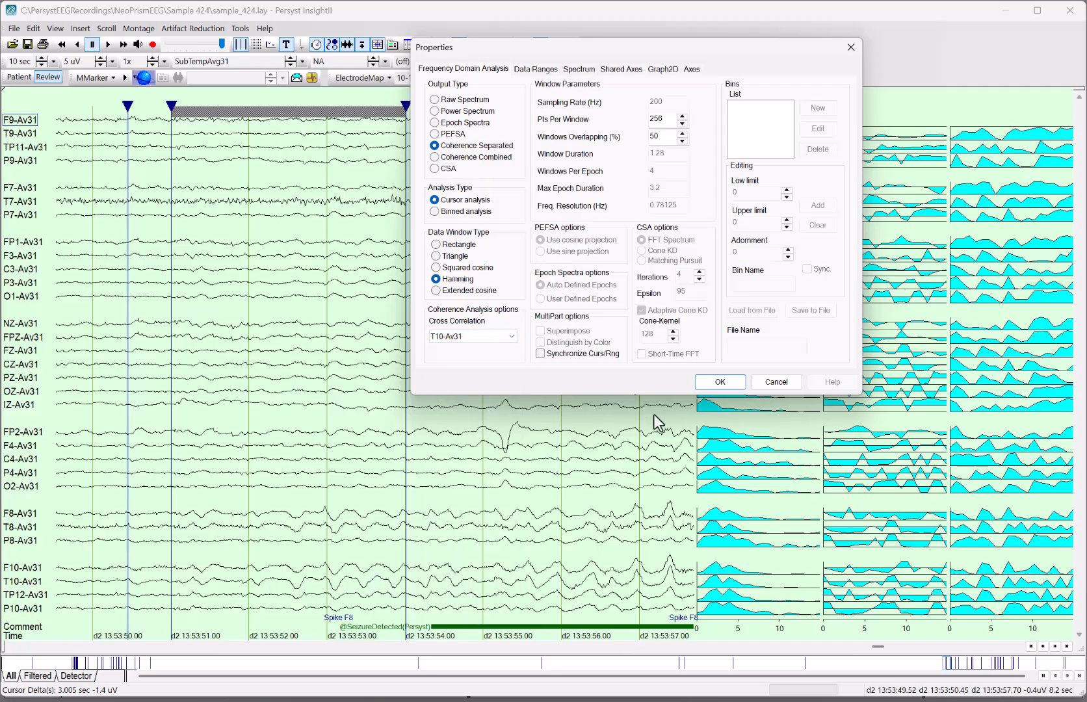
{"action": "left_click", "coordinate": [720, 382]}
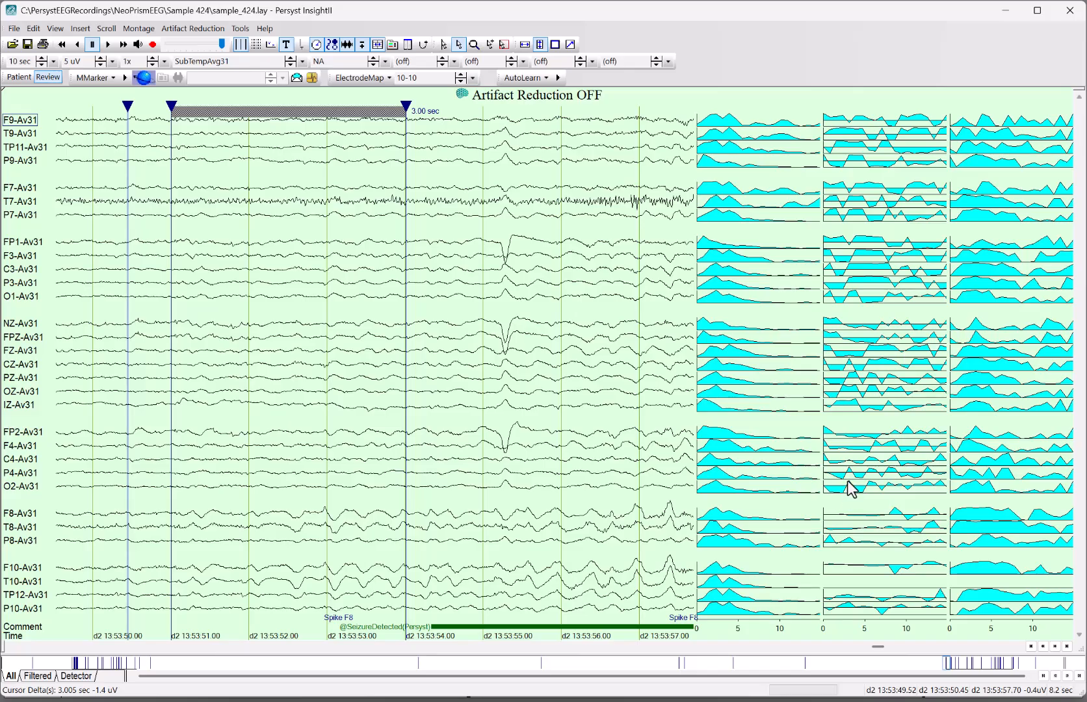
Insert a cursor in the amplitude spectrum column and move it to about 2.55 Hz
{"action": "right_click", "coordinate": [715, 603]}
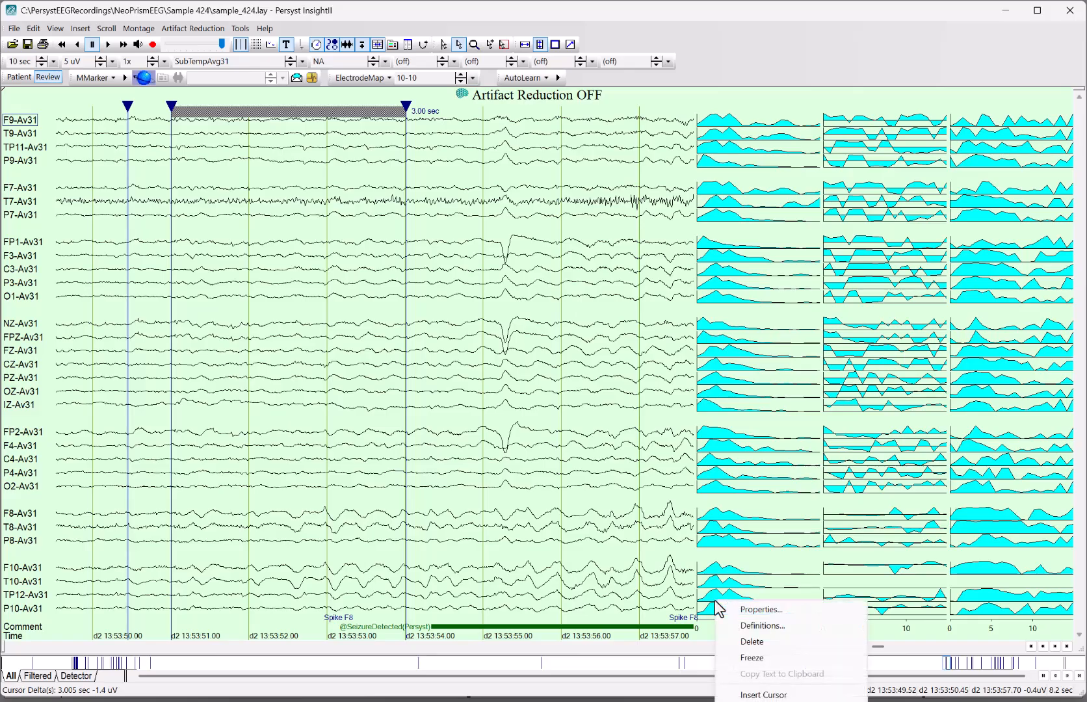
{"action": "right_click", "coordinate": [714, 393]}
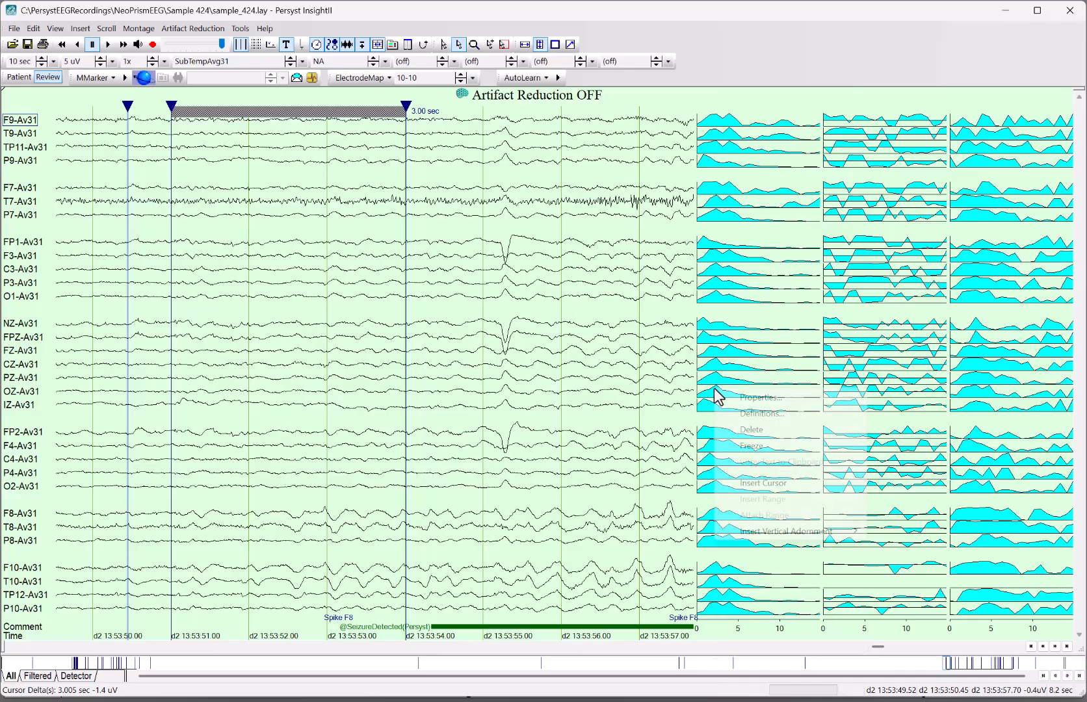
{"action": "left_click", "coordinate": [746, 483]}
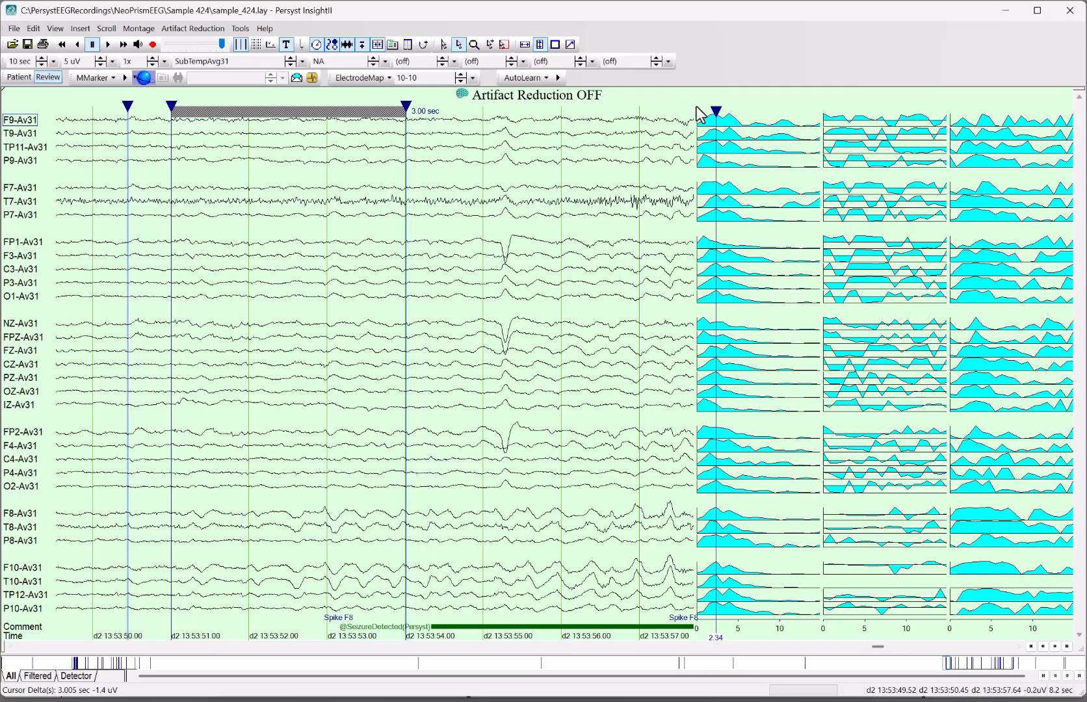
{"action": "left_click_drag", "start_coordinate": [714, 114], "coordinate": [718, 111]}
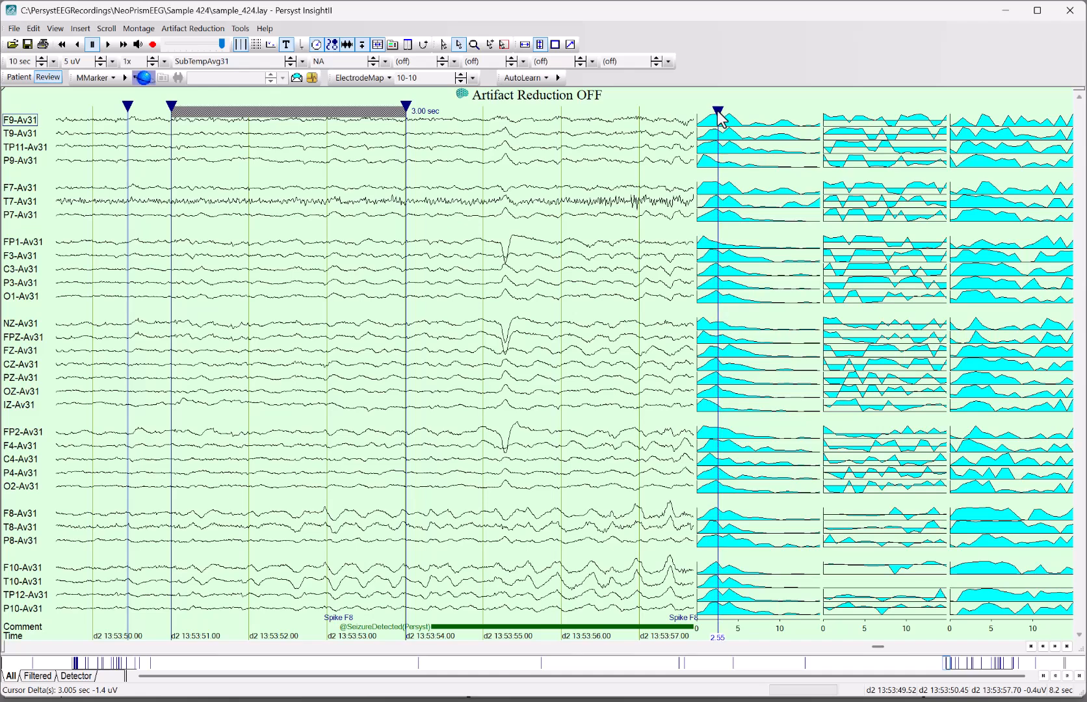
Set the spectrum cursor's position to exactly 2.5 Hz in its cursor properties
{"action": "right_click", "coordinate": [717, 111]}
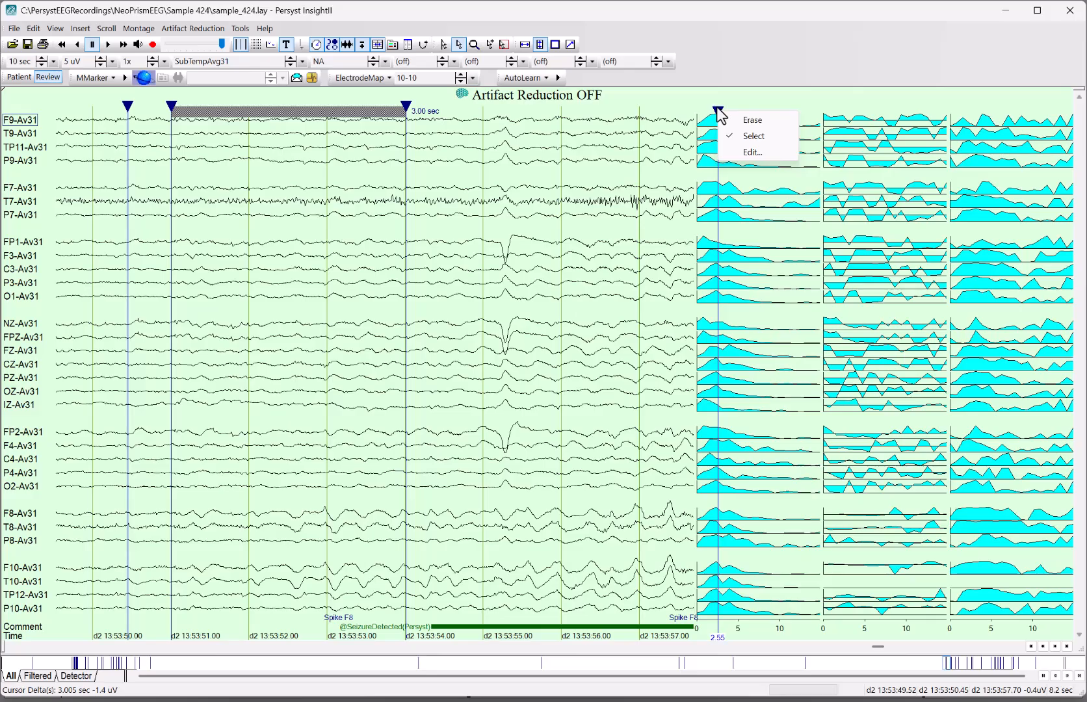
{"action": "left_click", "coordinate": [747, 153]}
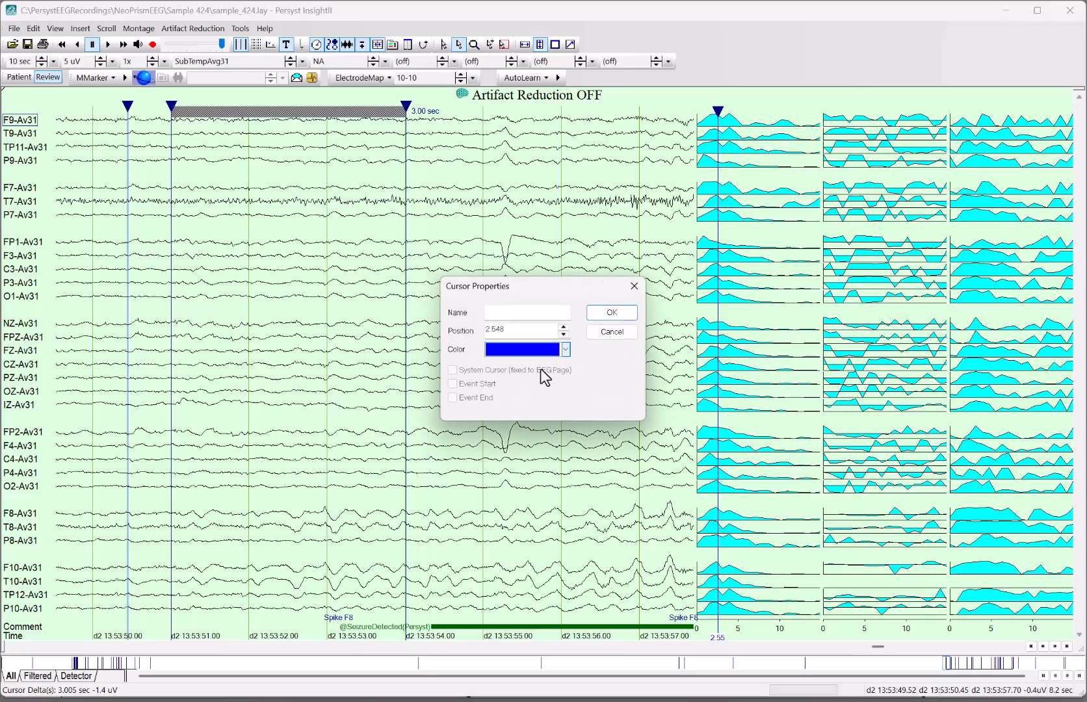
{"action": "double_click", "coordinate": [510, 333]}
{"action": "type", "text": "2"}
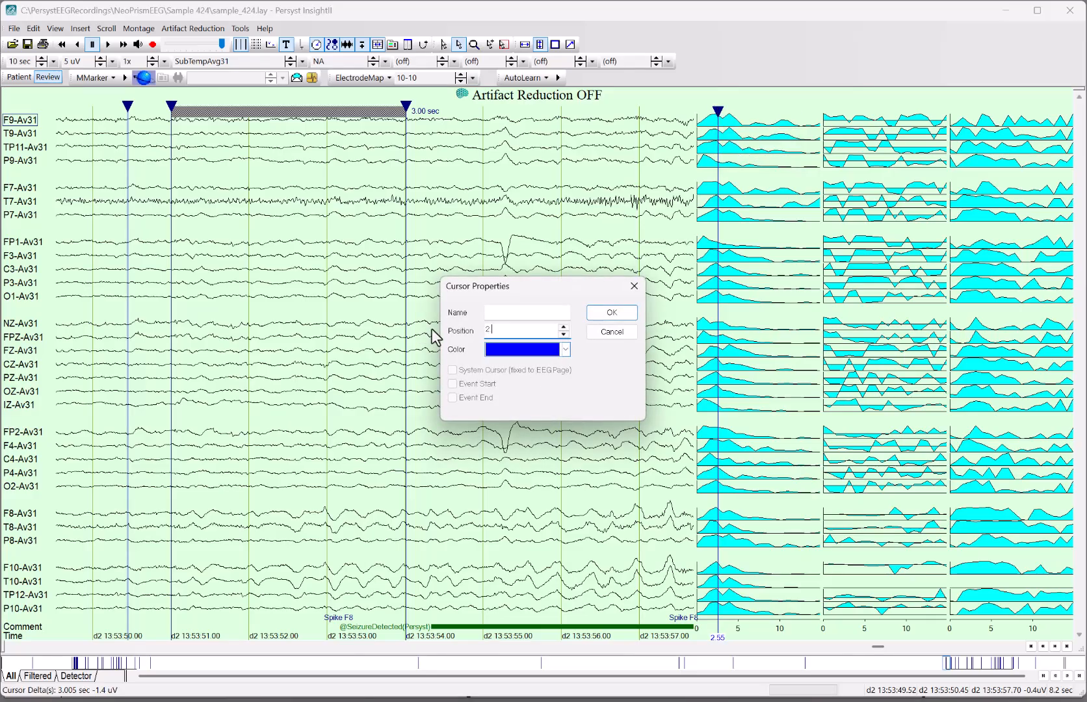
{"action": "left_click", "coordinate": [611, 314]}
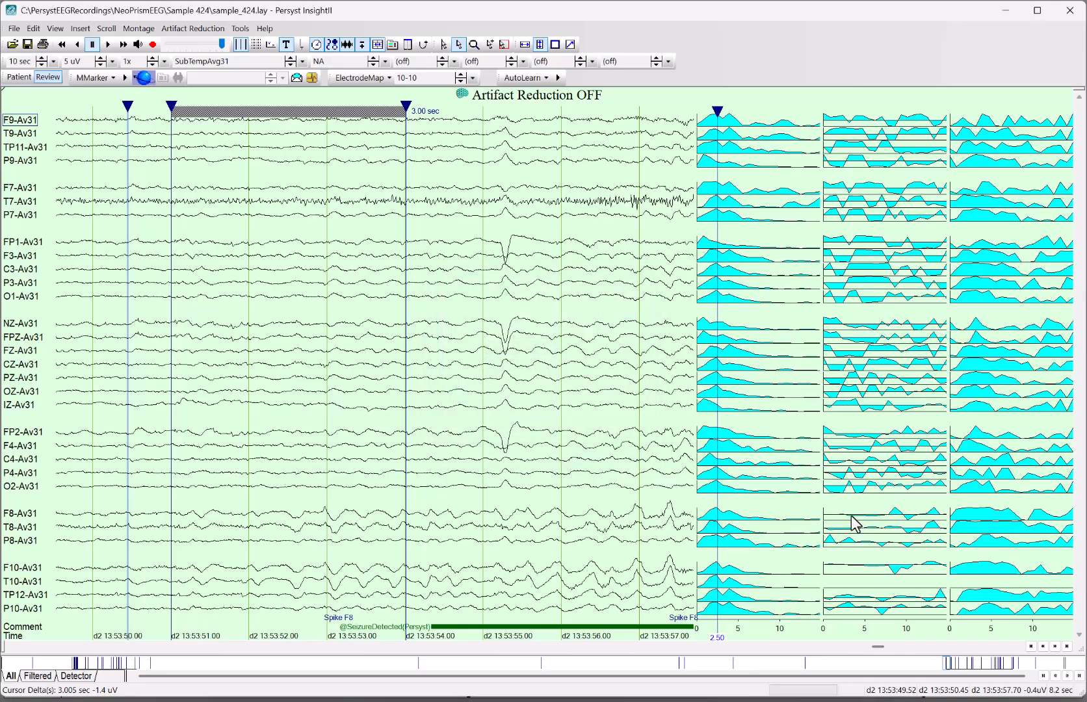
Insert an FDA Table vertical adornment from the frequency analysis and widen the frequency analysis graphs at the EEG's expense
{"action": "right_click", "coordinate": [787, 286]}
{"action": "right_click", "coordinate": [882, 250]}
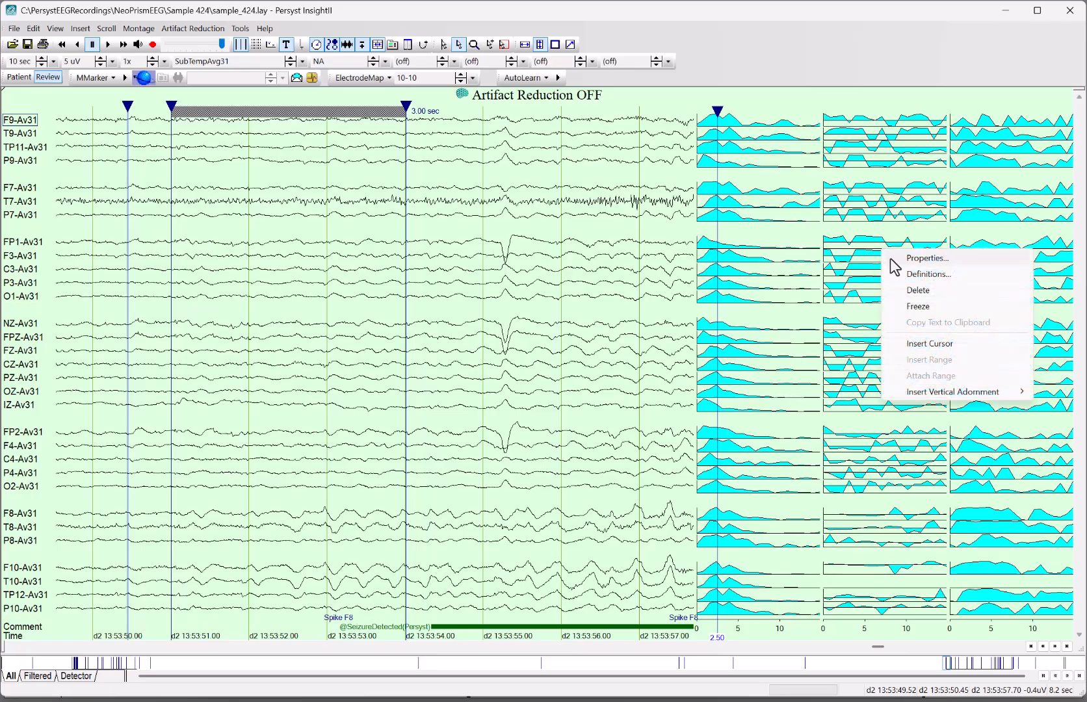
{"action": "mouse_move", "coordinate": [934, 394]}
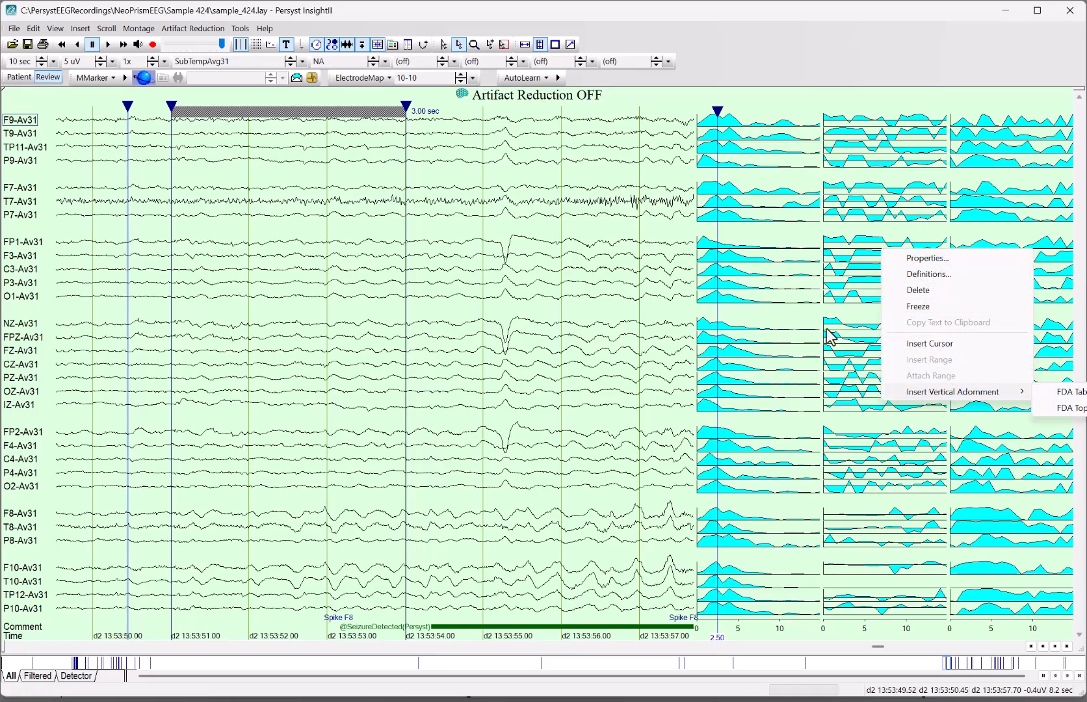
{"action": "right_click", "coordinate": [826, 329]}
{"action": "mouse_move", "coordinate": [885, 470]}
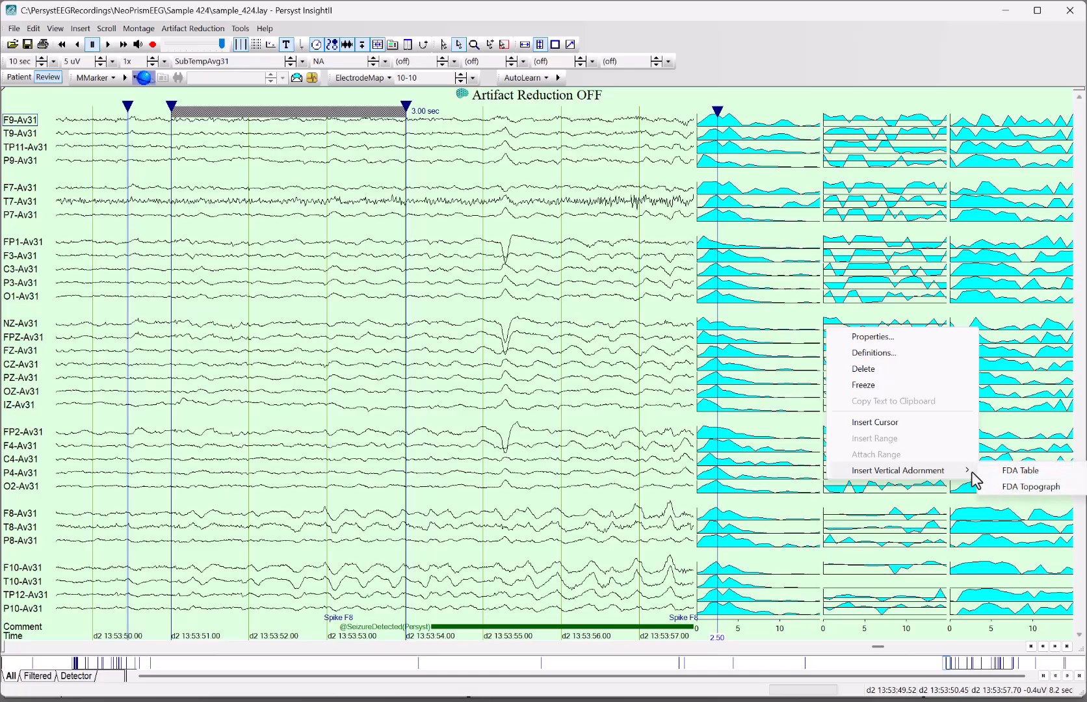
{"action": "left_click", "coordinate": [1008, 472]}
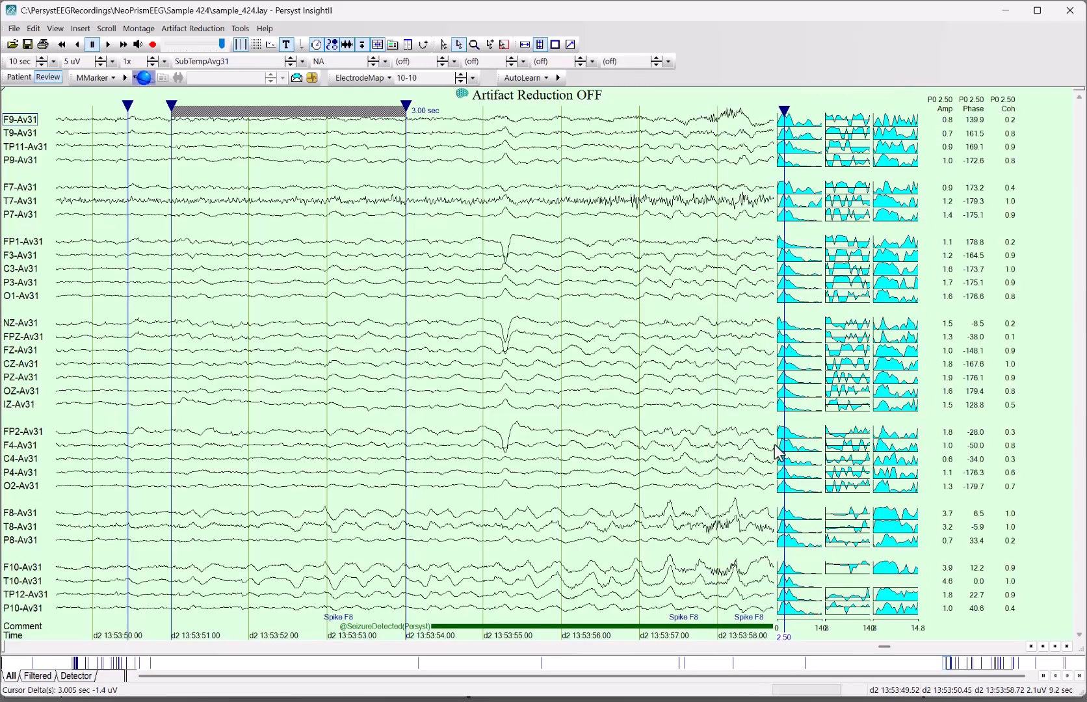
{"action": "left_click_drag", "start_coordinate": [647, 454], "coordinate": [647, 453]}
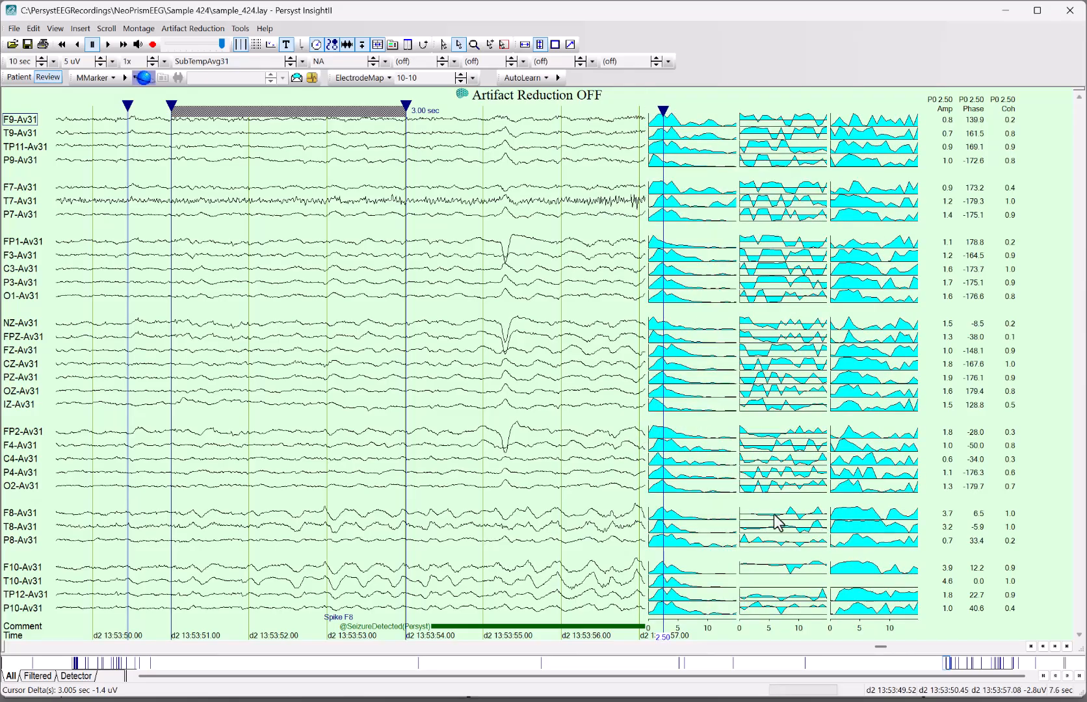
Insert a second cursor in the amplitude spectrum and set its position to 5 Hz
{"action": "right_click", "coordinate": [671, 589]}
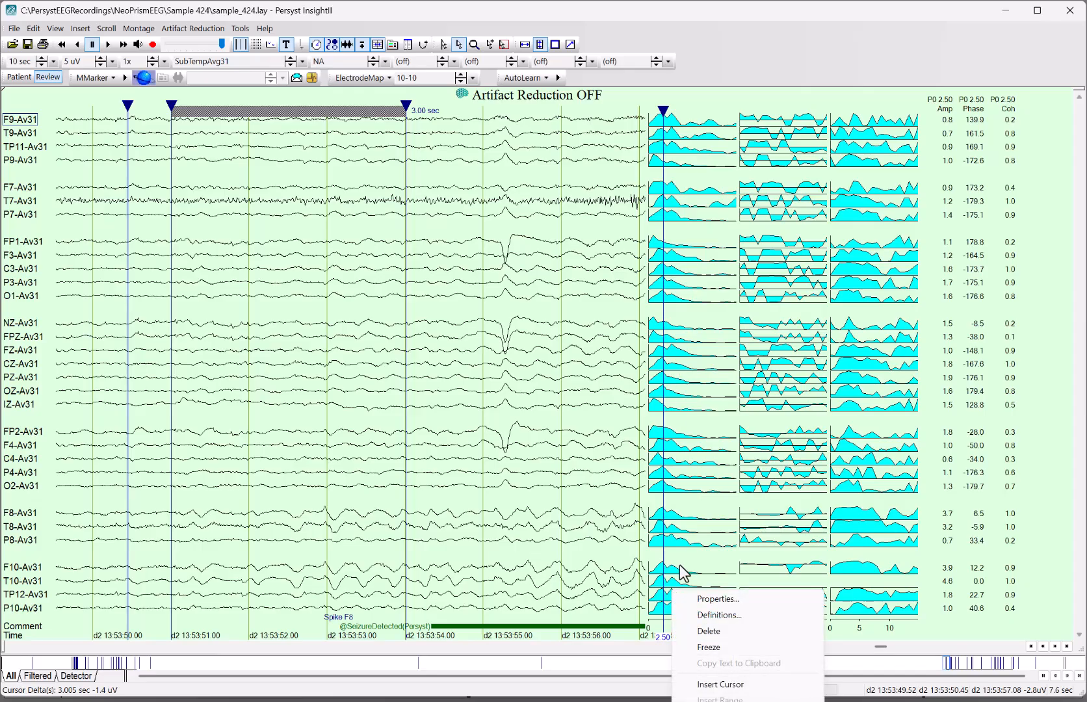
{"action": "left_click", "coordinate": [711, 684]}
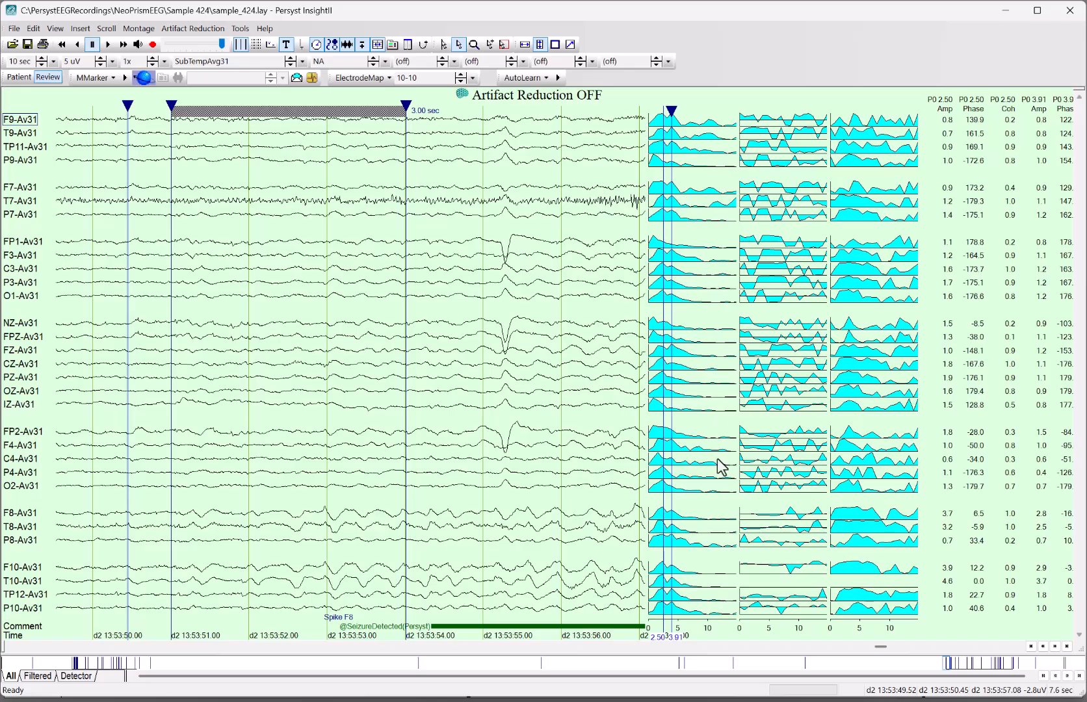
{"action": "right_click", "coordinate": [672, 116]}
{"action": "left_click", "coordinate": [700, 155]}
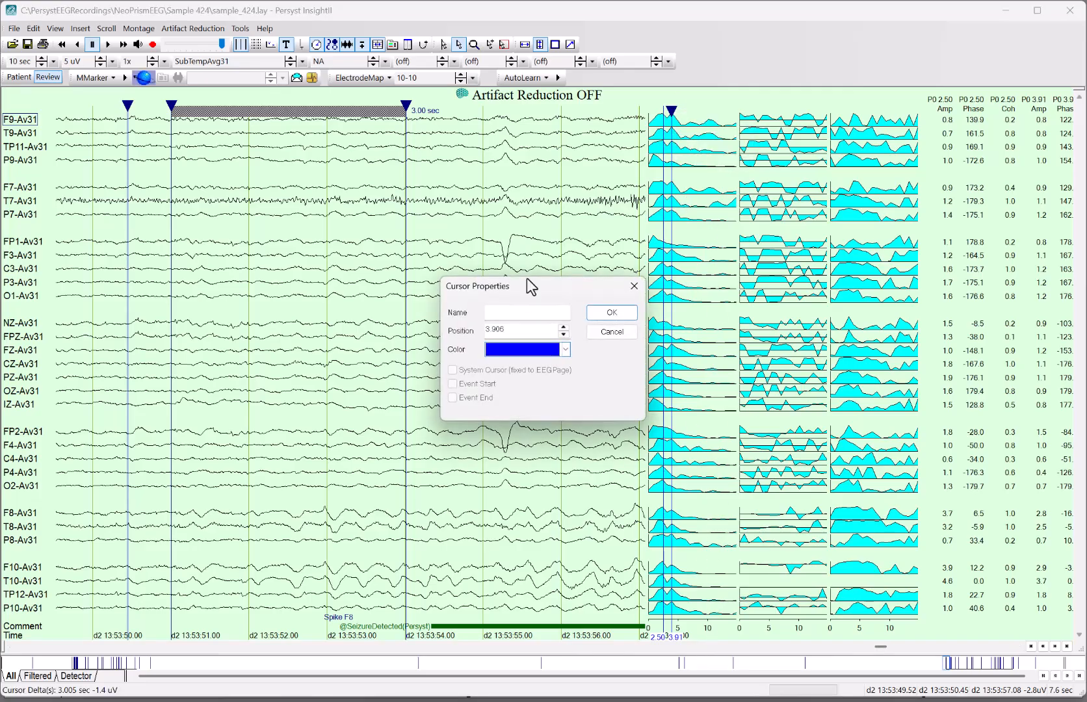
{"action": "double_click", "coordinate": [517, 329]}
{"action": "type", "text": "5"}
{"action": "left_click", "coordinate": [611, 313]}
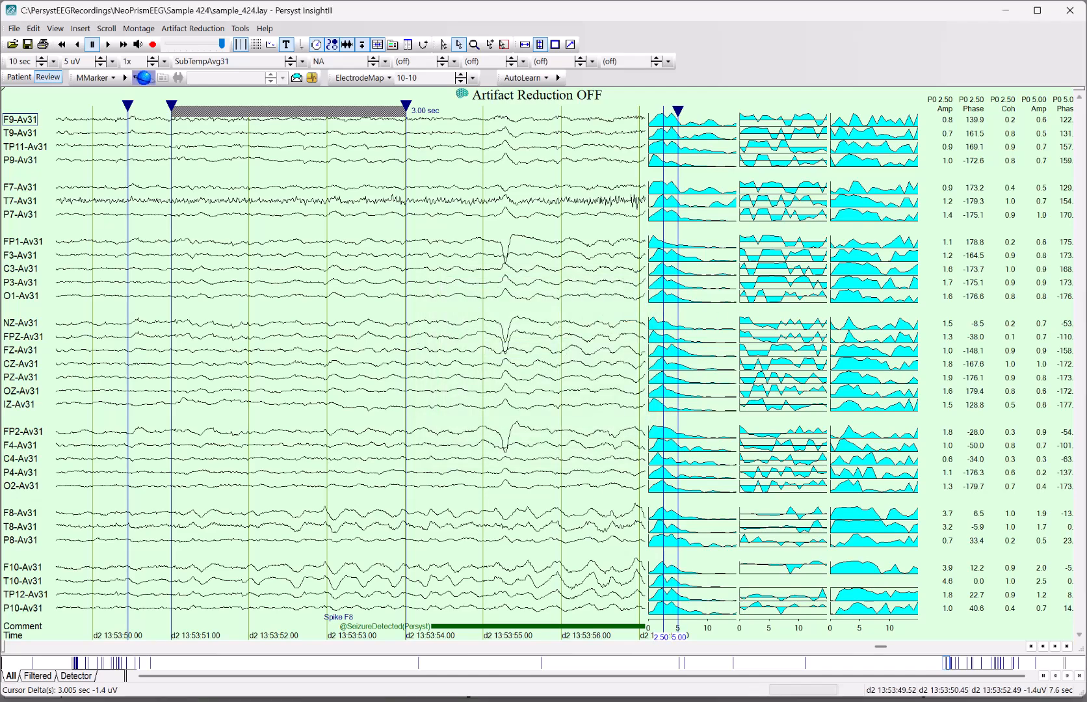
Switch to the application notes and examine steps G and H, covering the FDA Table and the example with a second cursor at 5.0 Hz
{"action": "left_click", "coordinate": [554, 700]}
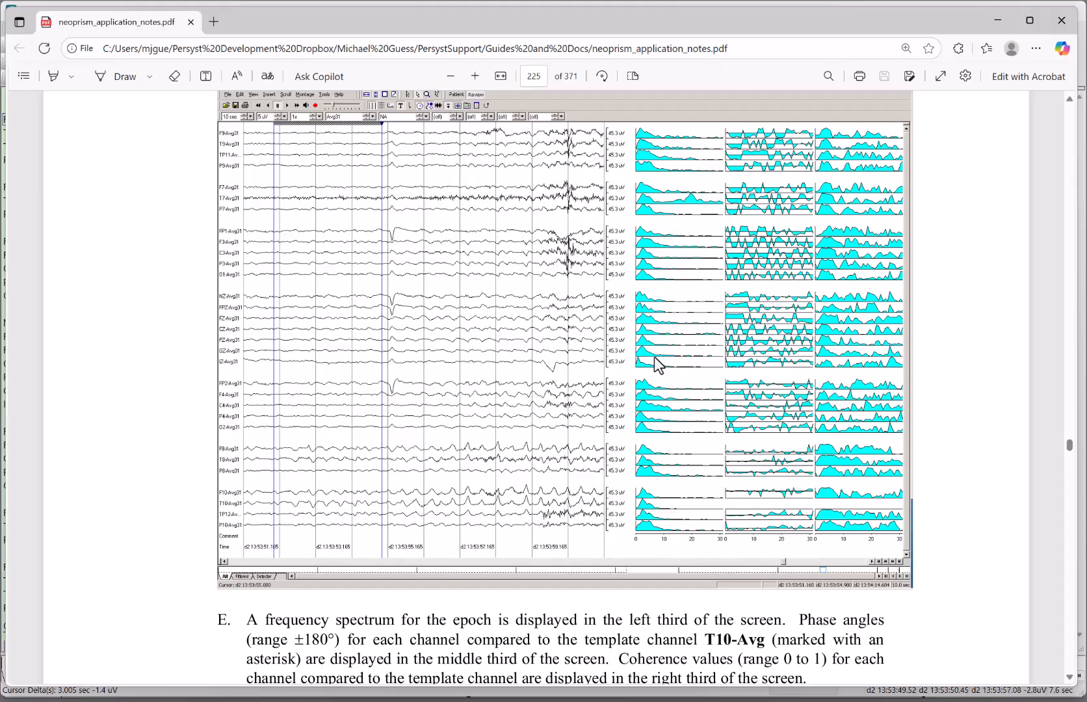
{"action": "scroll", "coordinate": [658, 354], "scroll_direction": "down", "scroll_amount": 7}
{"action": "scroll", "coordinate": [657, 351], "scroll_direction": "down", "scroll_amount": 6}
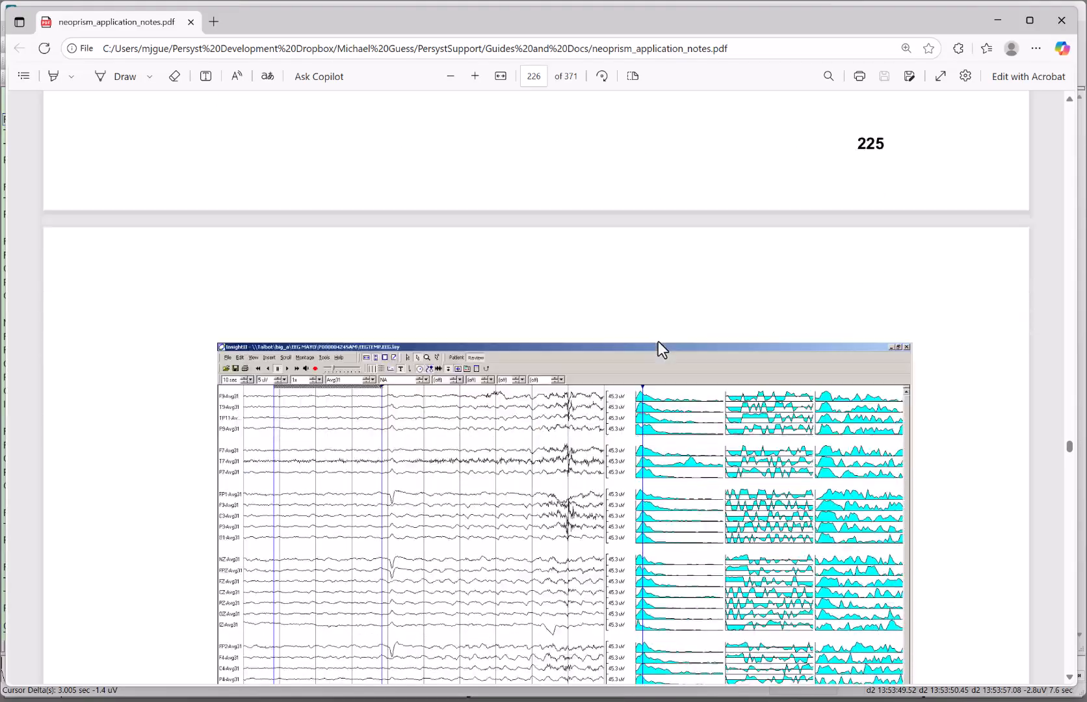
{"action": "scroll", "coordinate": [659, 343], "scroll_direction": "down", "scroll_amount": 5}
{"action": "scroll", "coordinate": [661, 345], "scroll_direction": "up", "scroll_amount": 1}
{"action": "scroll", "coordinate": [660, 344], "scroll_direction": "down", "scroll_amount": 10}
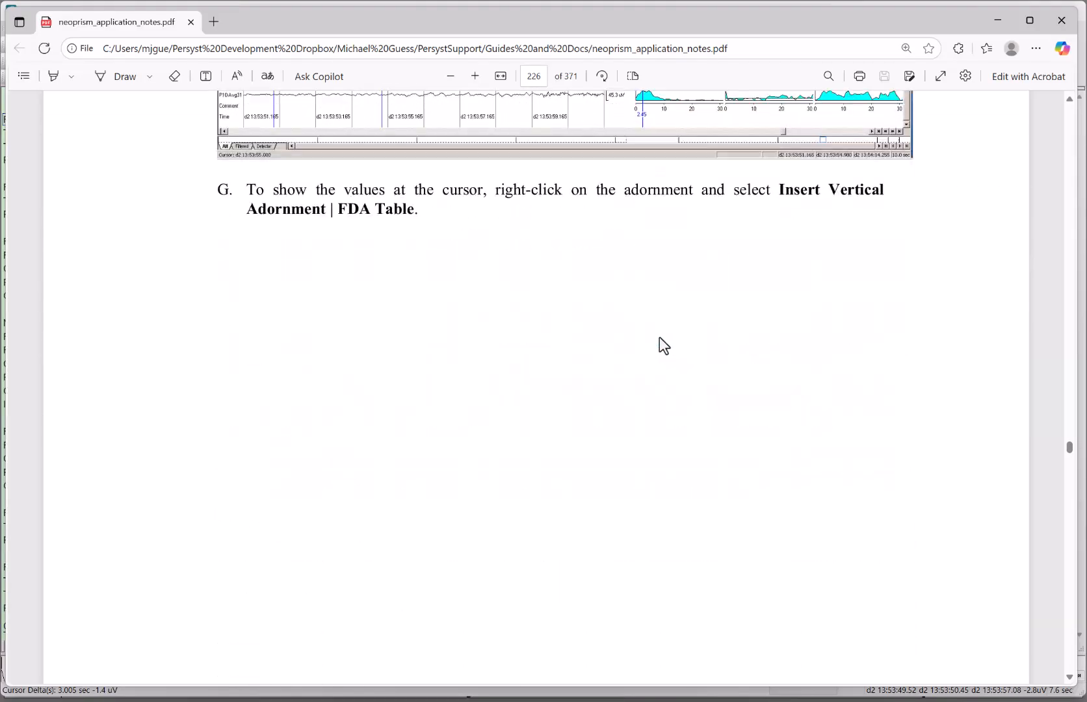
{"action": "scroll", "coordinate": [660, 343], "scroll_direction": "up", "scroll_amount": 12}
{"action": "scroll", "coordinate": [660, 337], "scroll_direction": "down", "scroll_amount": 15}
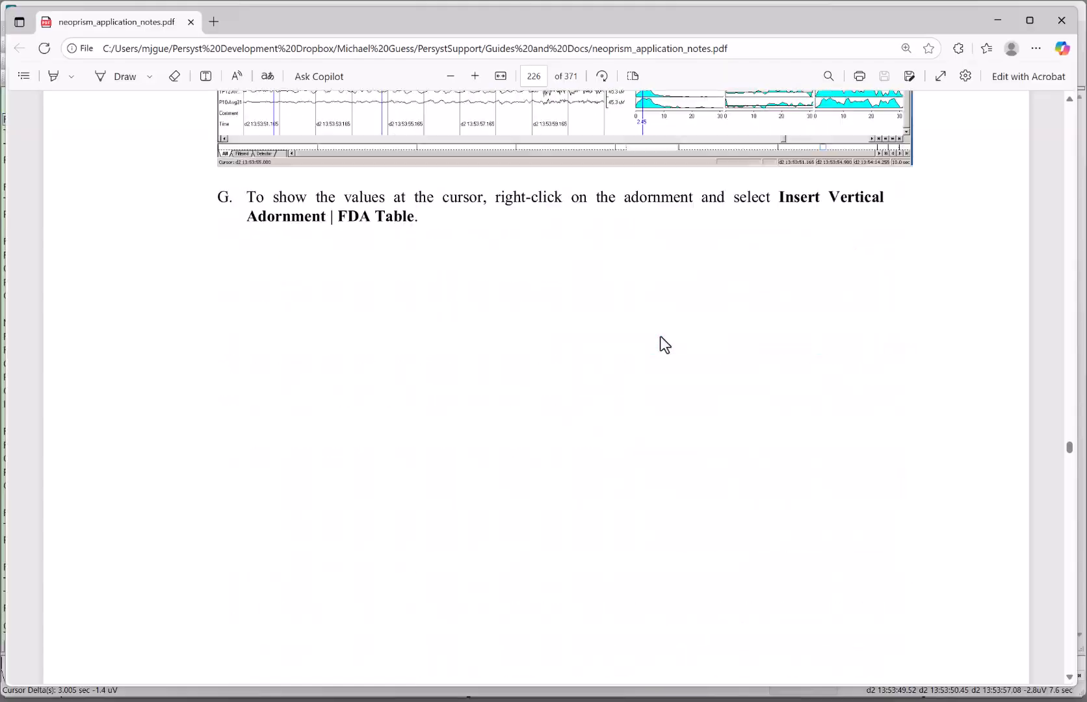
{"action": "scroll", "coordinate": [659, 332], "scroll_direction": "down", "scroll_amount": 15}
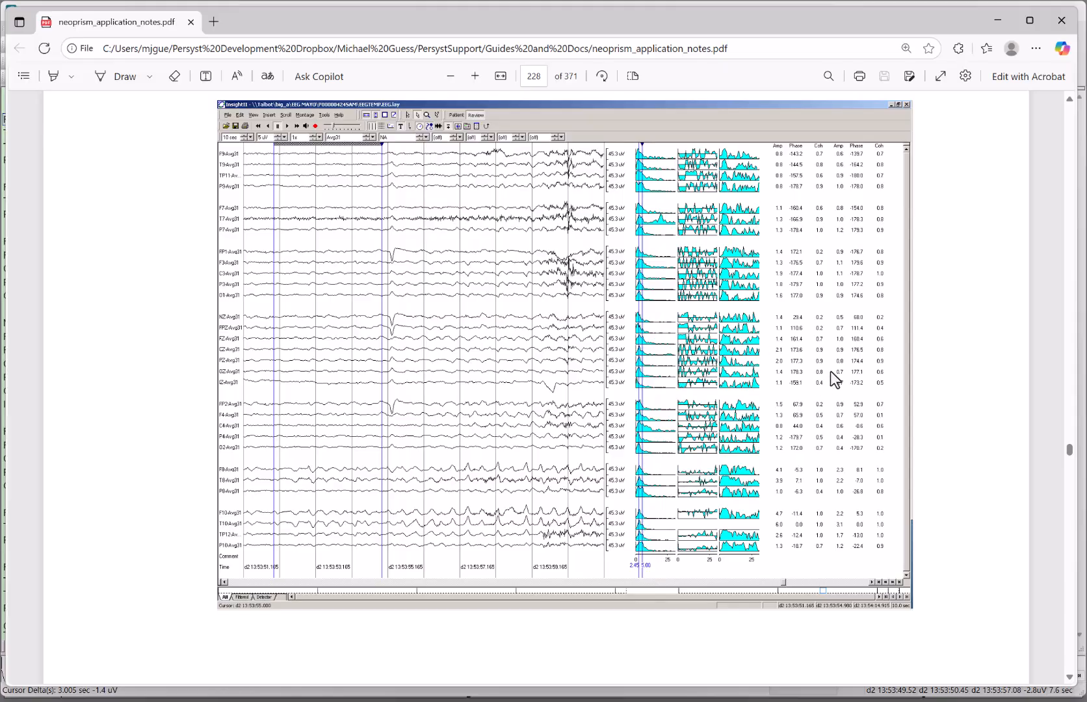
{"action": "scroll", "coordinate": [830, 369], "scroll_direction": "up", "scroll_amount": 6}
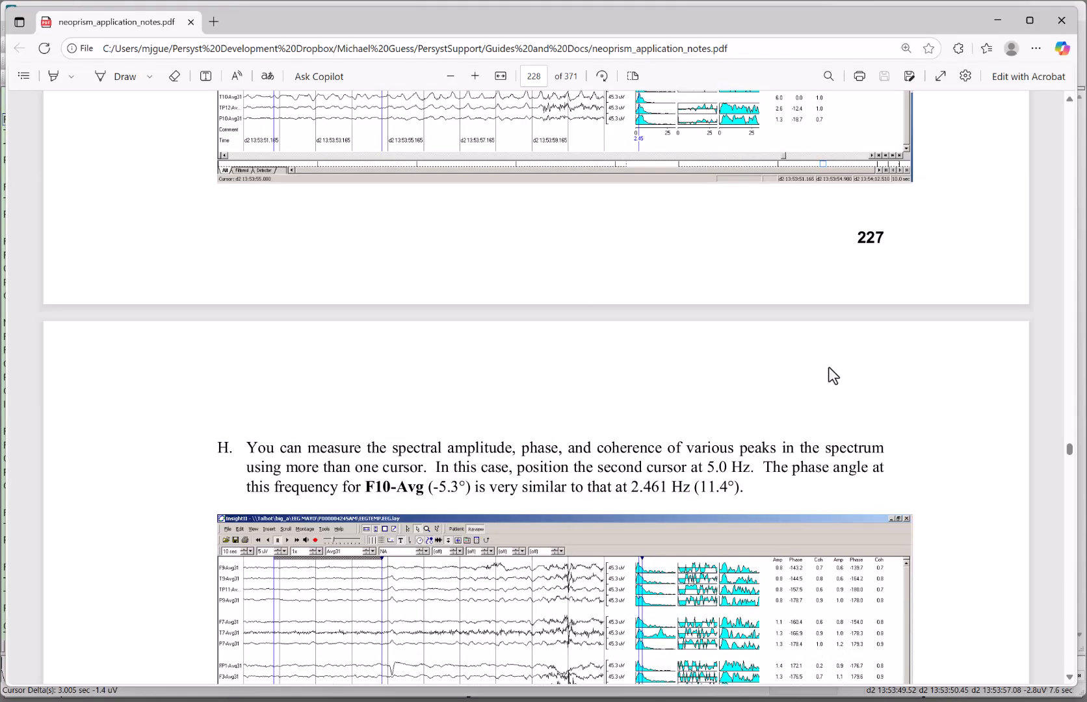
Switch back to Persyst Insight, select the 2.5 Hz cursor in the amplitude spectrum and check its cursor properties without changing them
{"action": "left_click", "coordinate": [546, 701]}
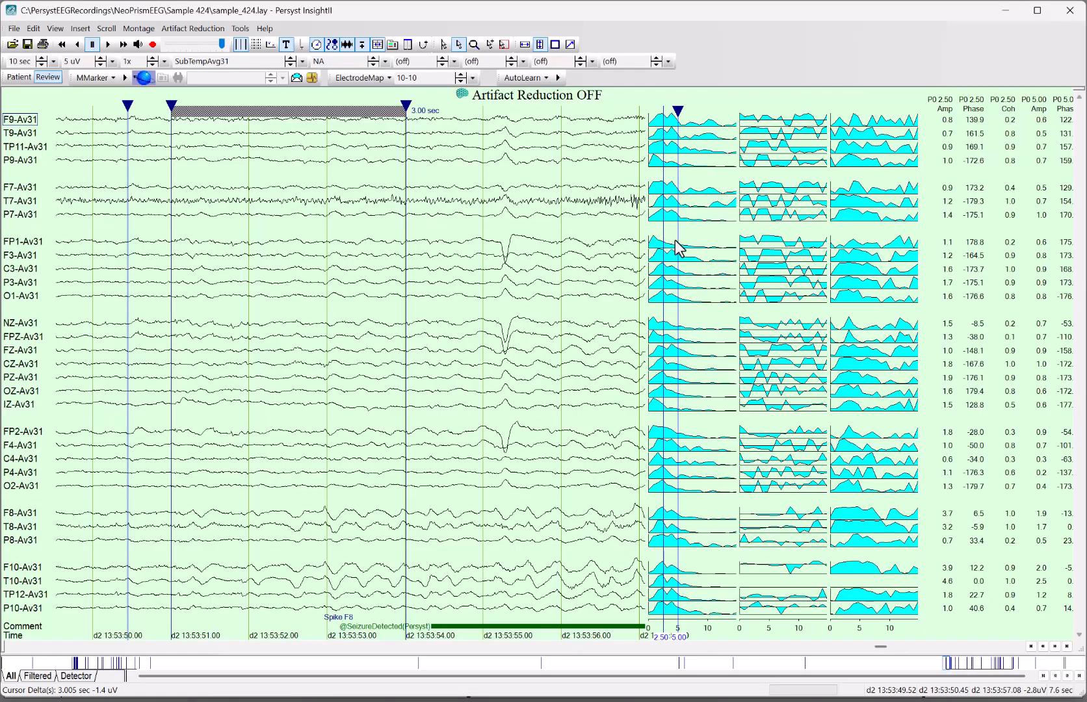
{"action": "left_click", "coordinate": [664, 115]}
{"action": "left_click", "coordinate": [679, 111]}
{"action": "right_click", "coordinate": [665, 110]}
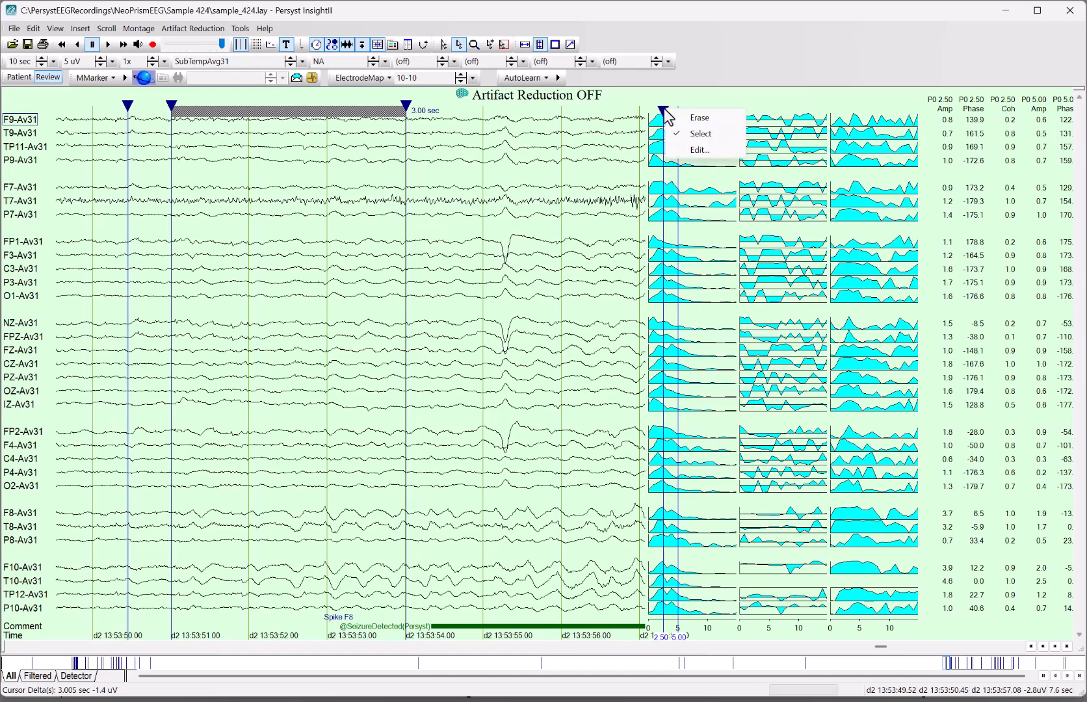
{"action": "left_click", "coordinate": [698, 150]}
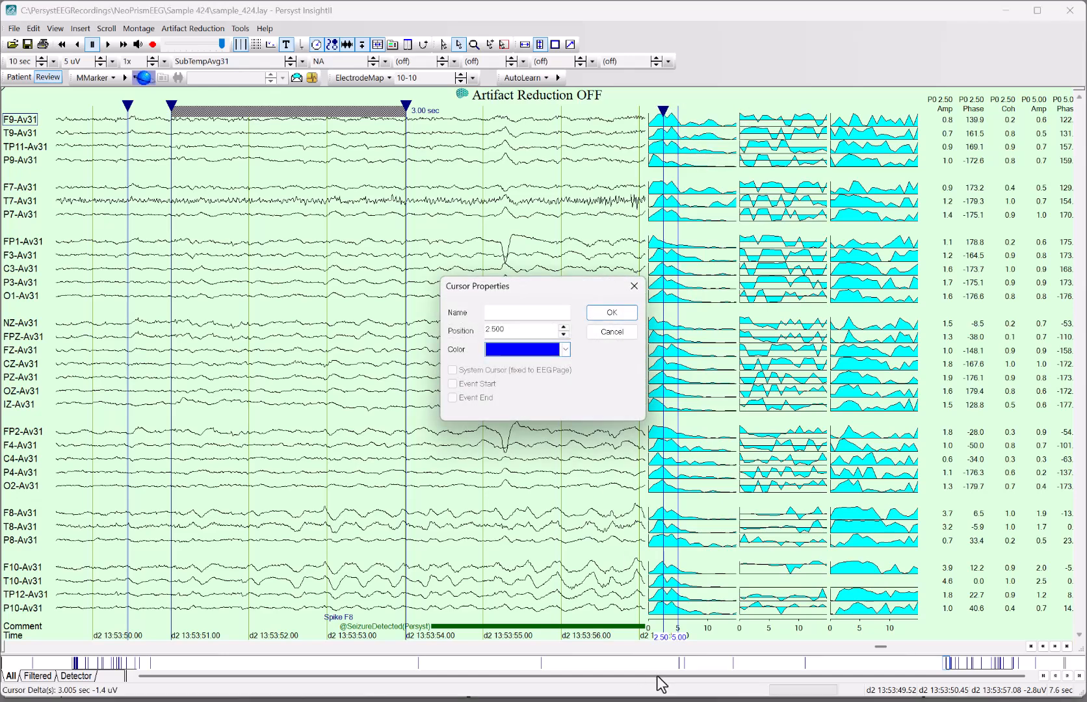
{"action": "left_click", "coordinate": [604, 333]}
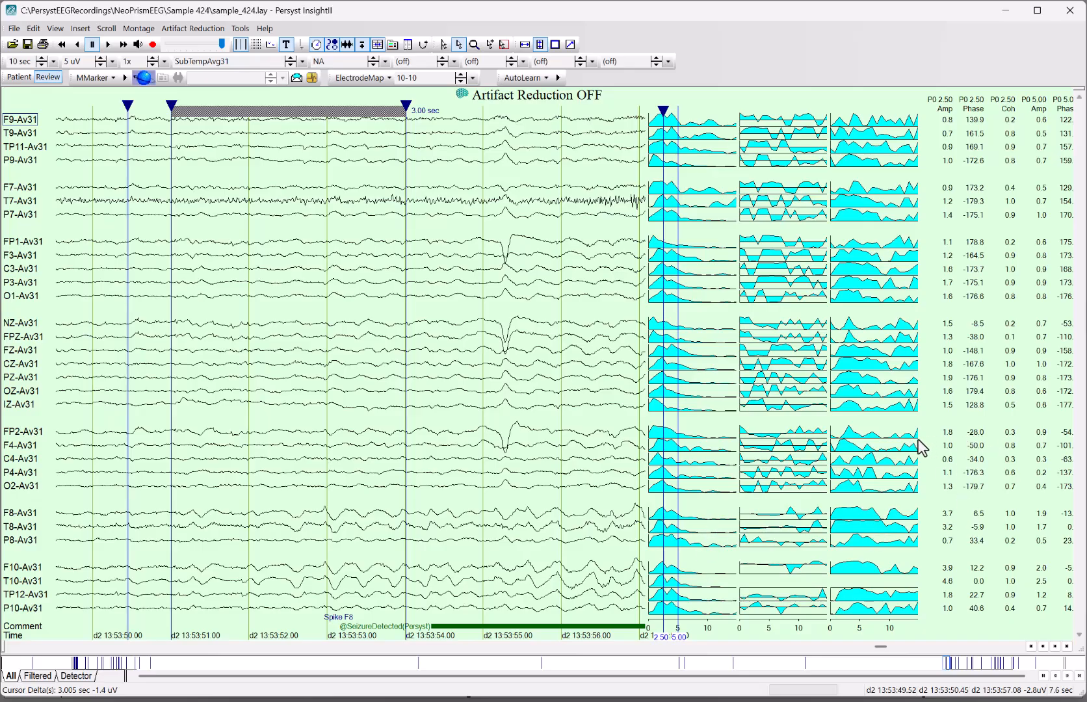
Widen the FDA table until all its columns fit, and slightly increase the EEG page's top margin in the display options
{"action": "left_click_drag", "start_coordinate": [923, 447], "coordinate": [845, 446]}
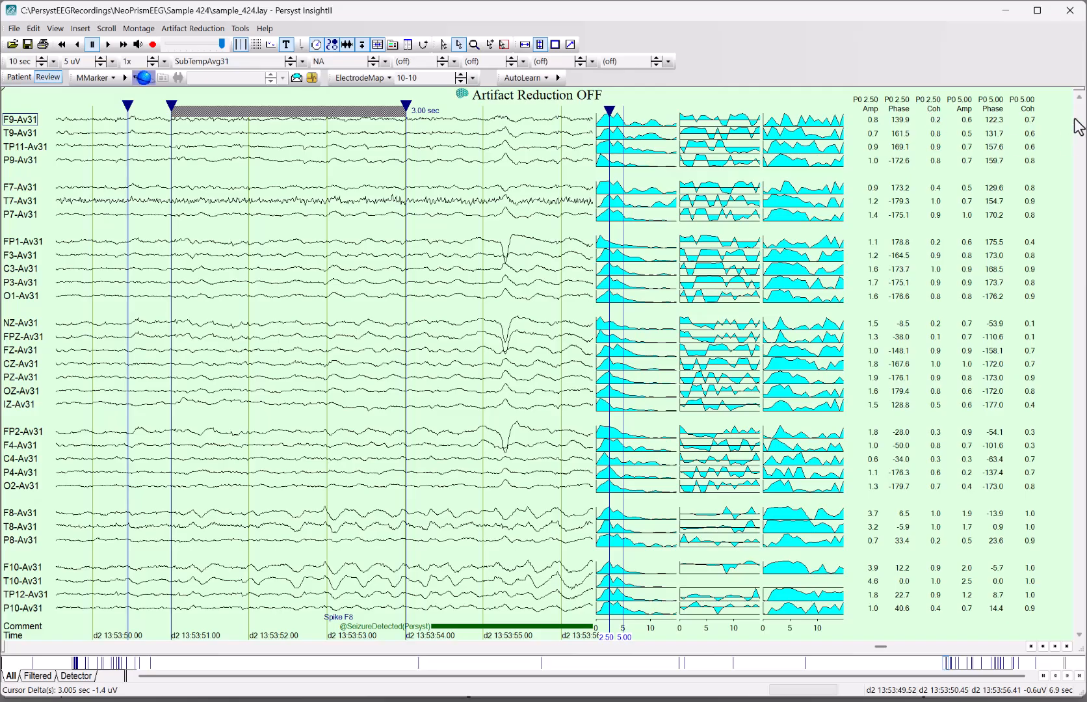
{"action": "left_click", "coordinate": [56, 29]}
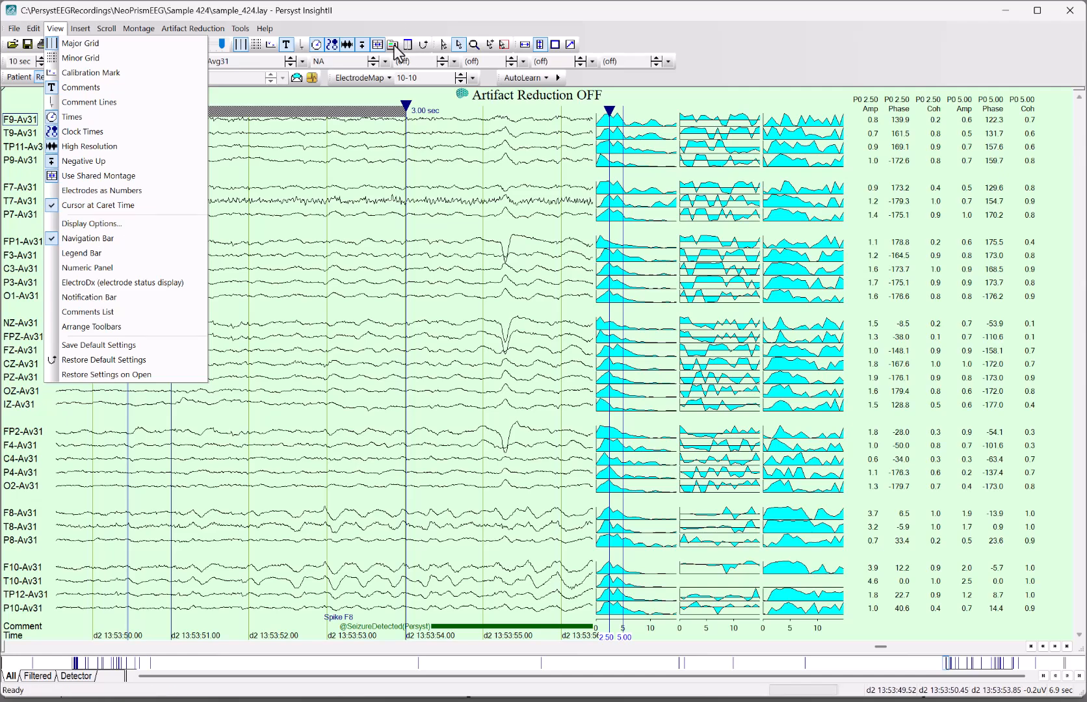
{"action": "left_click", "coordinate": [143, 223]}
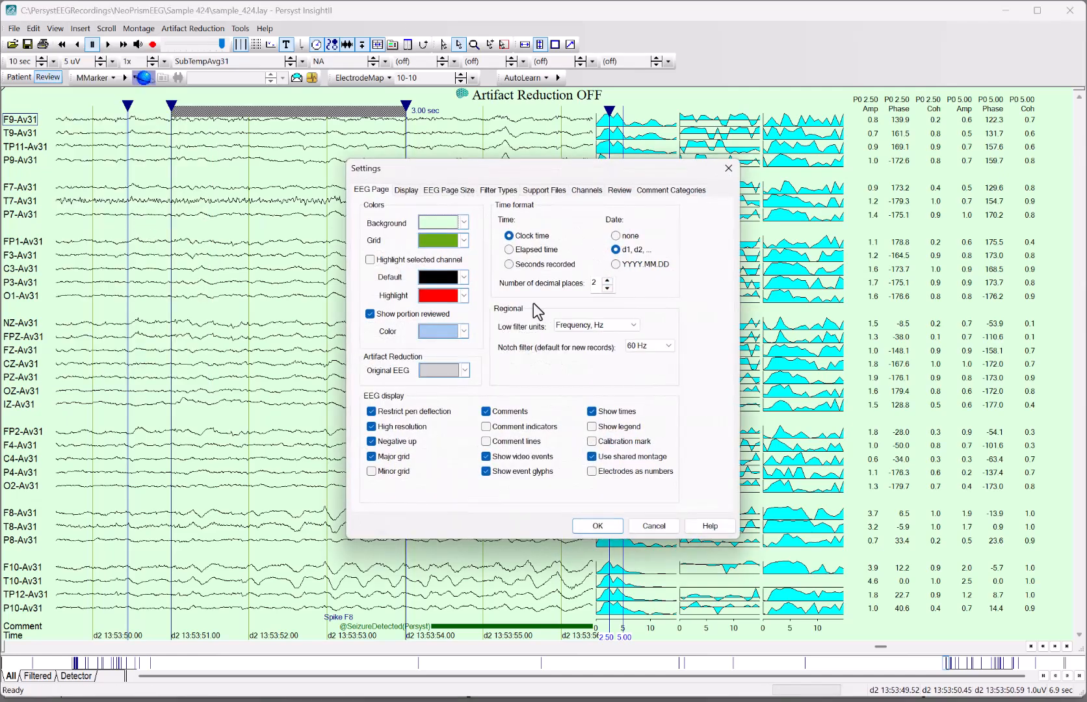
{"action": "left_click", "coordinate": [444, 190]}
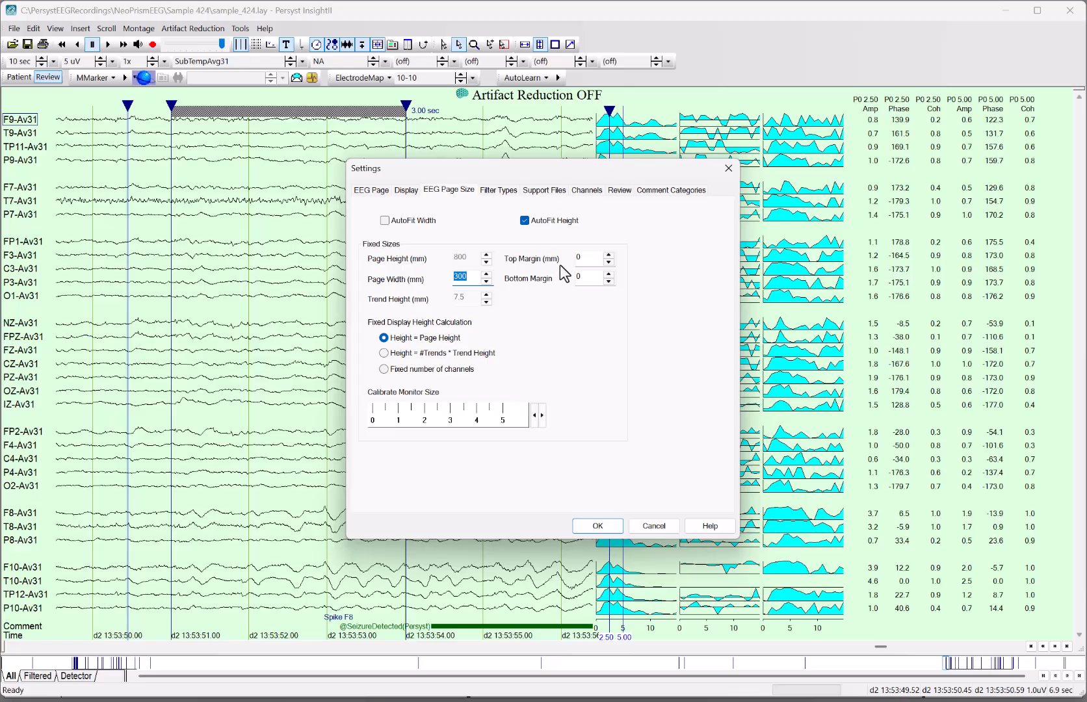
{"action": "left_click", "coordinate": [609, 255]}
{"action": "left_click", "coordinate": [597, 525]}
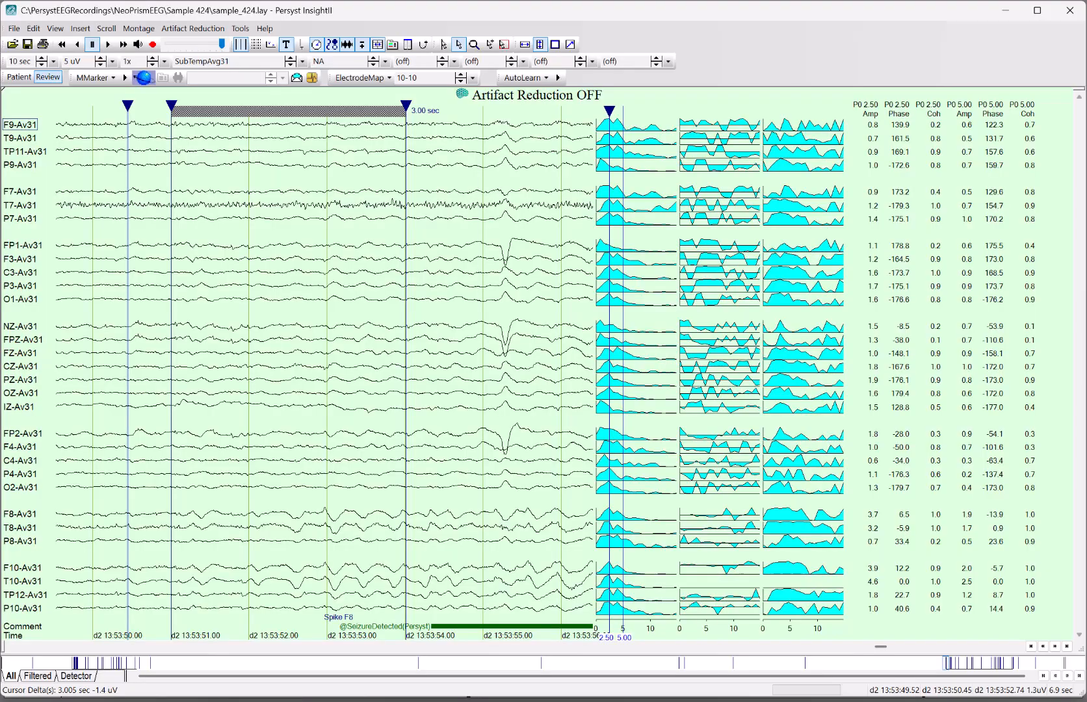
Switch to the application notes and study step I on the Coherence Combined tool, including its analysis properties, shared axes settings and example figures
{"action": "key", "text": "alt+Tab"}
{"action": "scroll", "coordinate": [782, 411], "scroll_direction": "down", "scroll_amount": 10}
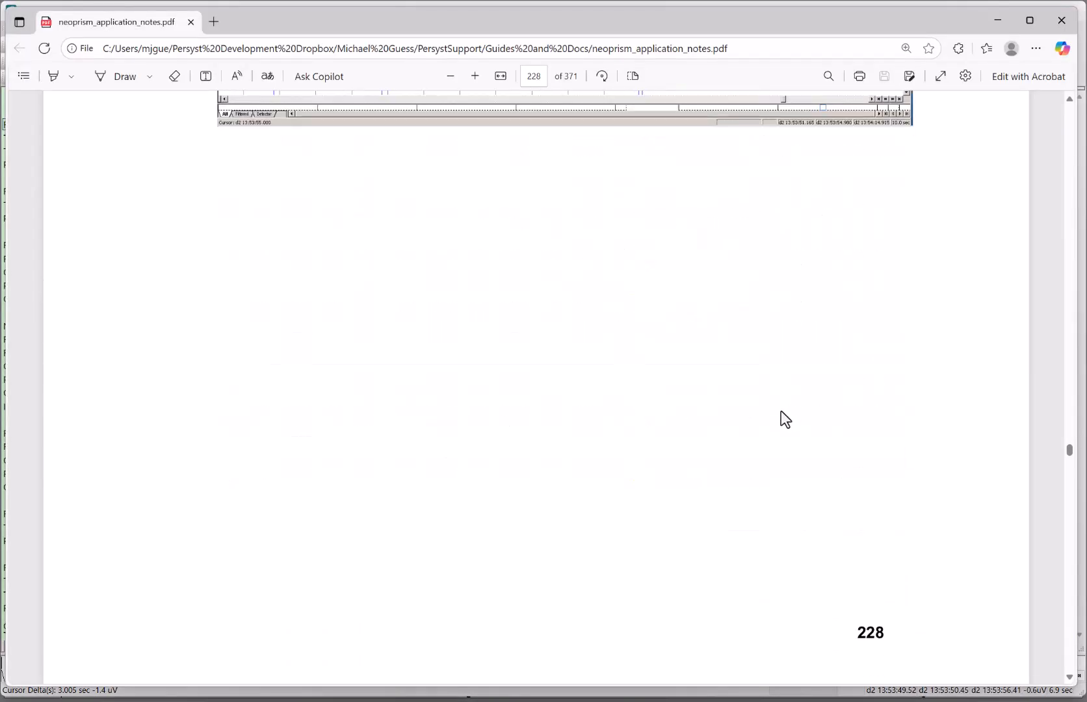
{"action": "scroll", "coordinate": [780, 410], "scroll_direction": "down", "scroll_amount": 10}
{"action": "scroll", "coordinate": [779, 409], "scroll_direction": "up", "scroll_amount": 3}
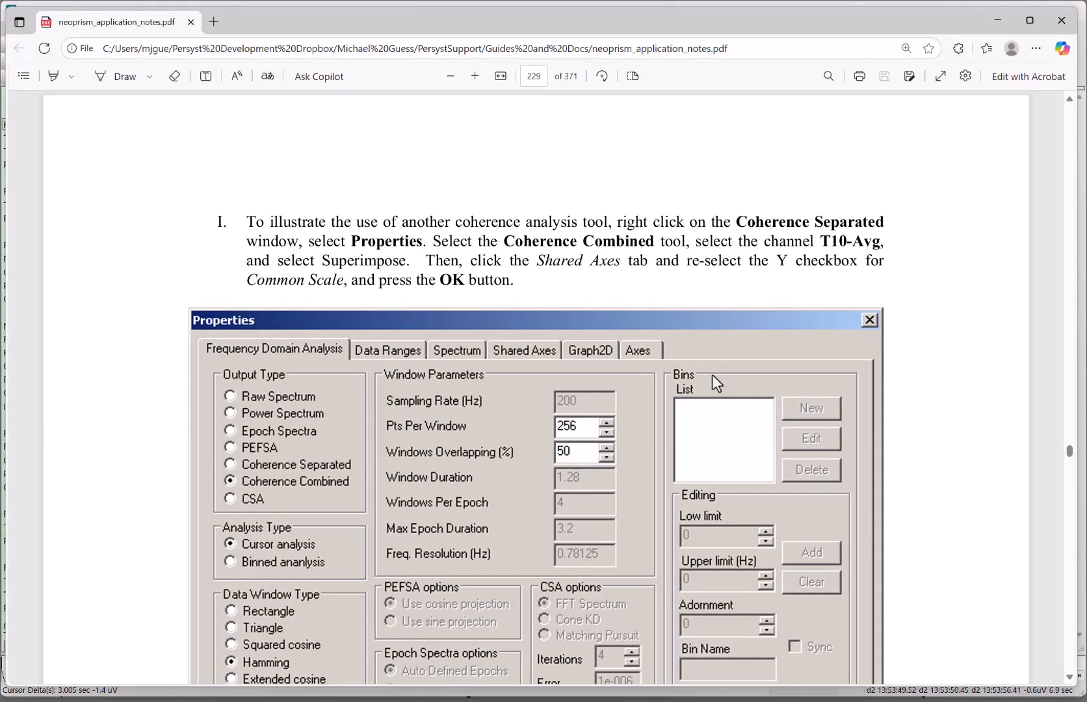
{"action": "scroll", "coordinate": [711, 374], "scroll_direction": "down", "scroll_amount": 15}
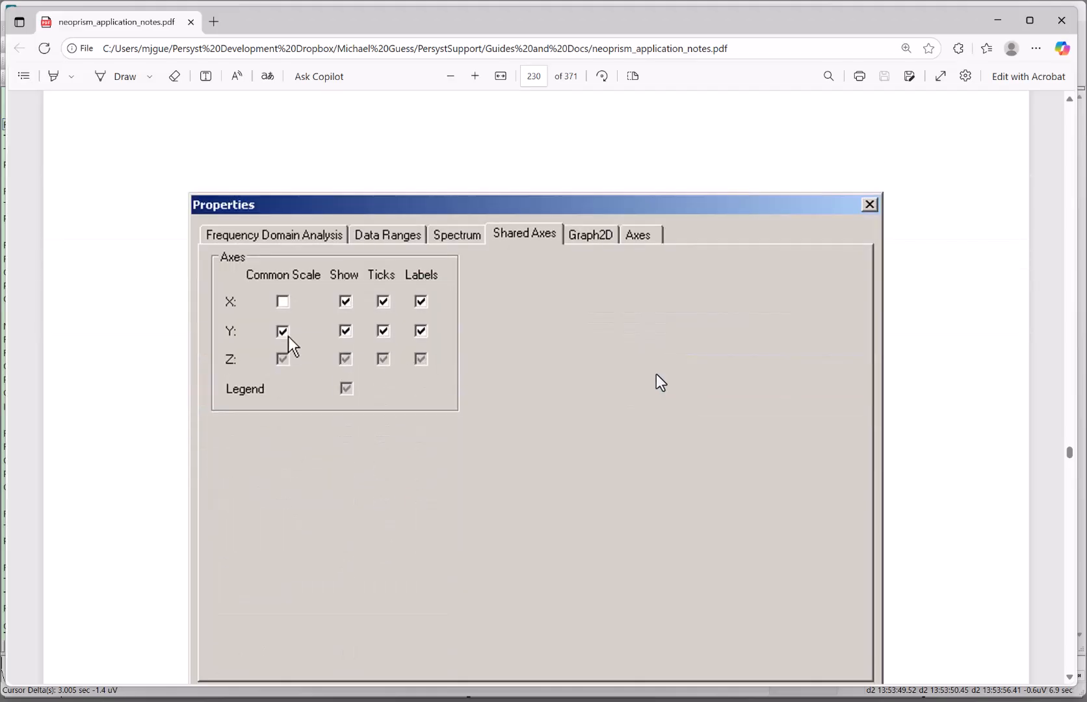
{"action": "scroll", "coordinate": [655, 374], "scroll_direction": "down", "scroll_amount": 20}
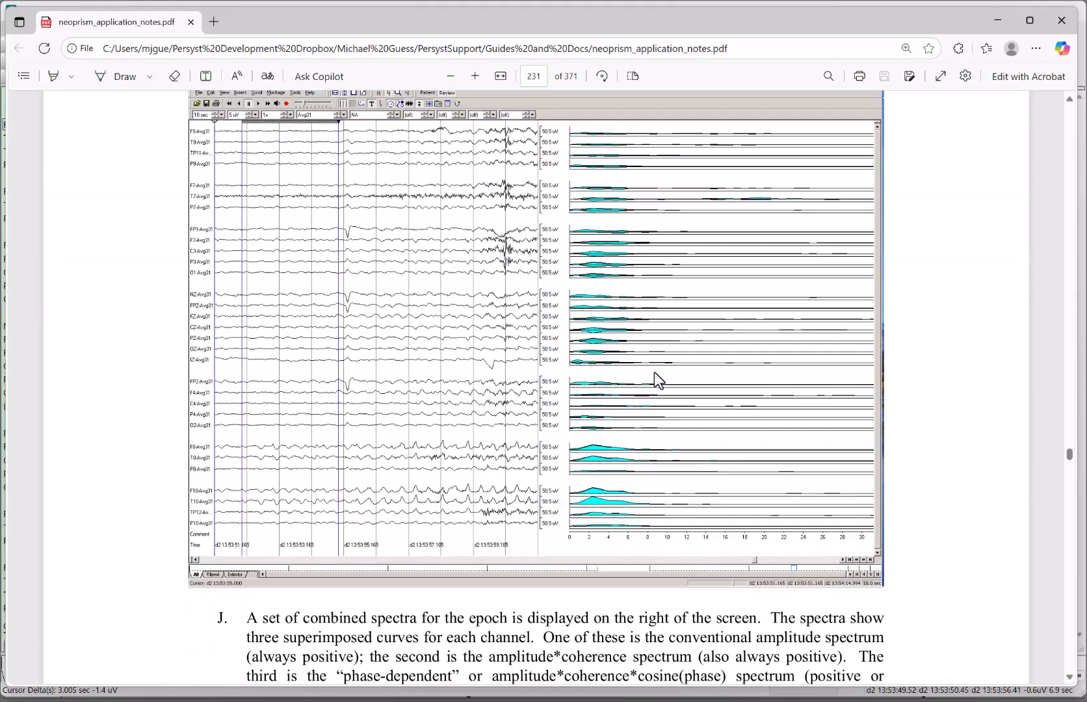
{"action": "scroll", "coordinate": [654, 372], "scroll_direction": "down", "scroll_amount": 2}
{"action": "scroll", "coordinate": [654, 372], "scroll_direction": "up", "scroll_amount": 20}
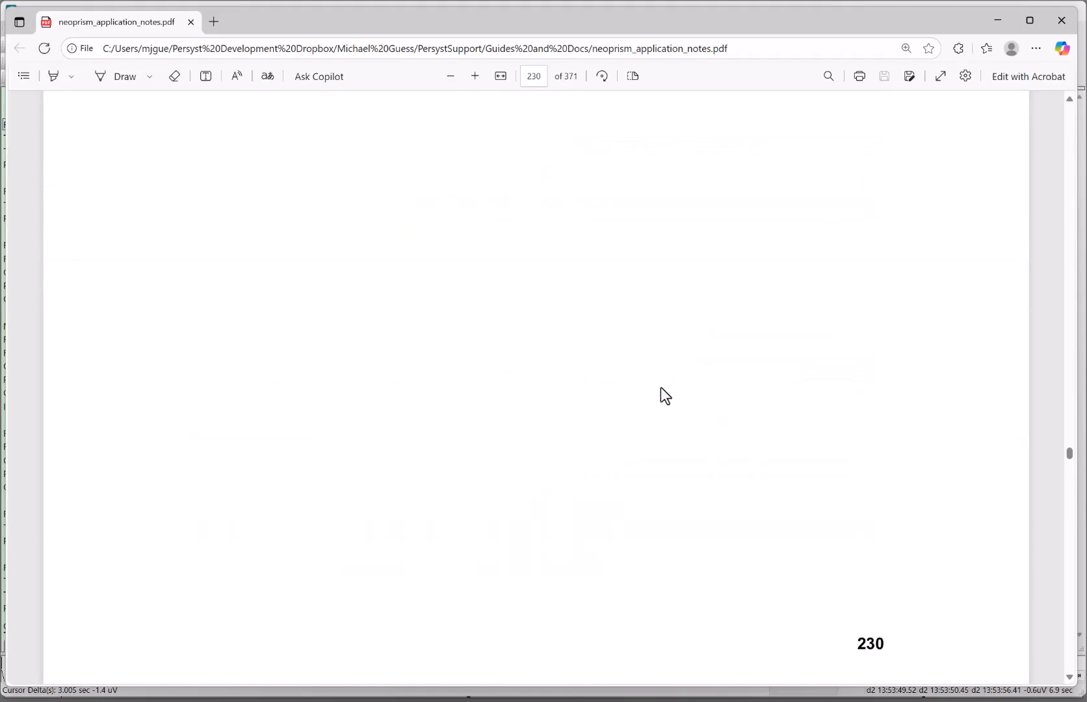
{"action": "scroll", "coordinate": [673, 406], "scroll_direction": "up", "scroll_amount": 20}
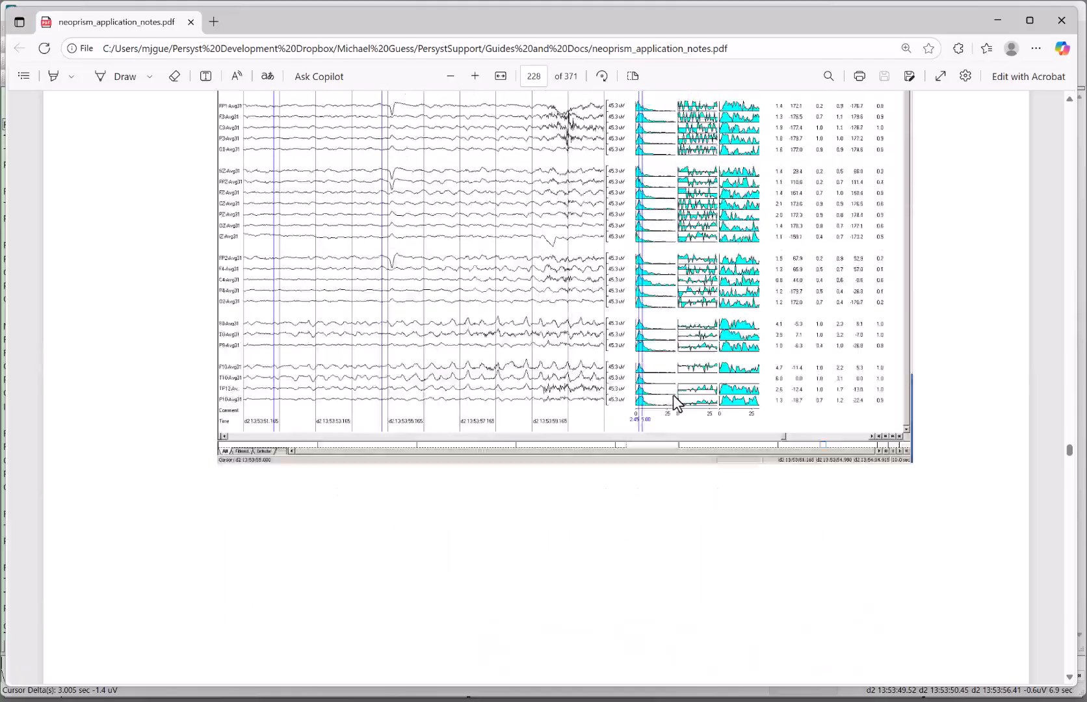
{"action": "scroll", "coordinate": [679, 396], "scroll_direction": "up", "scroll_amount": 20}
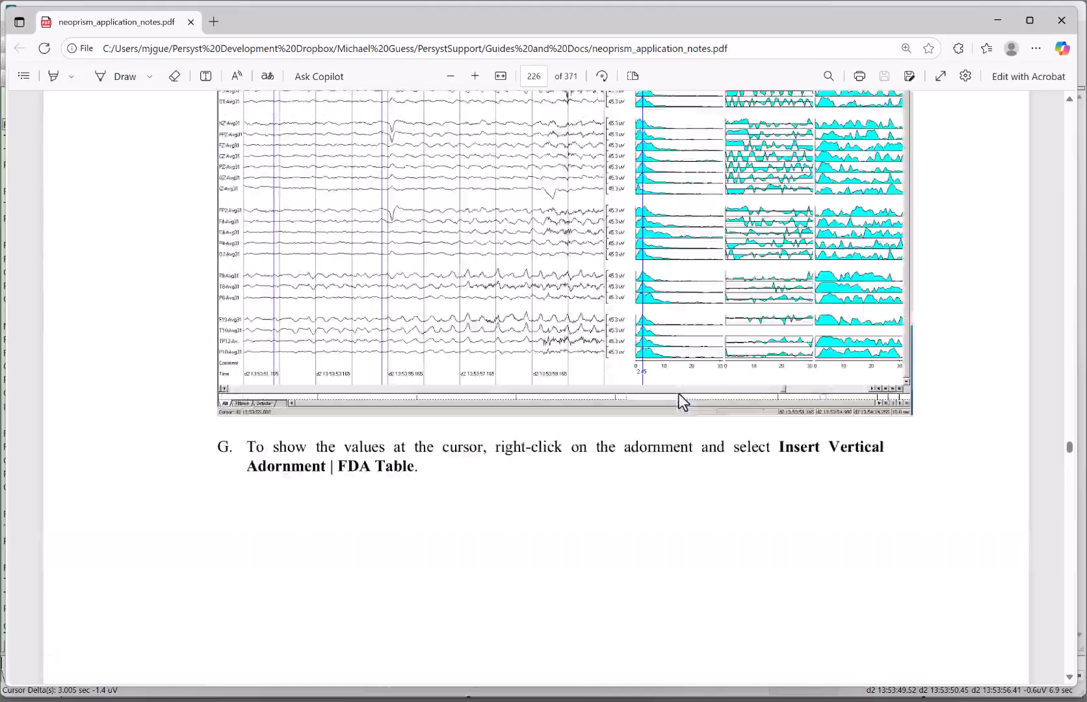
{"action": "scroll", "coordinate": [683, 401], "scroll_direction": "up", "scroll_amount": 20}
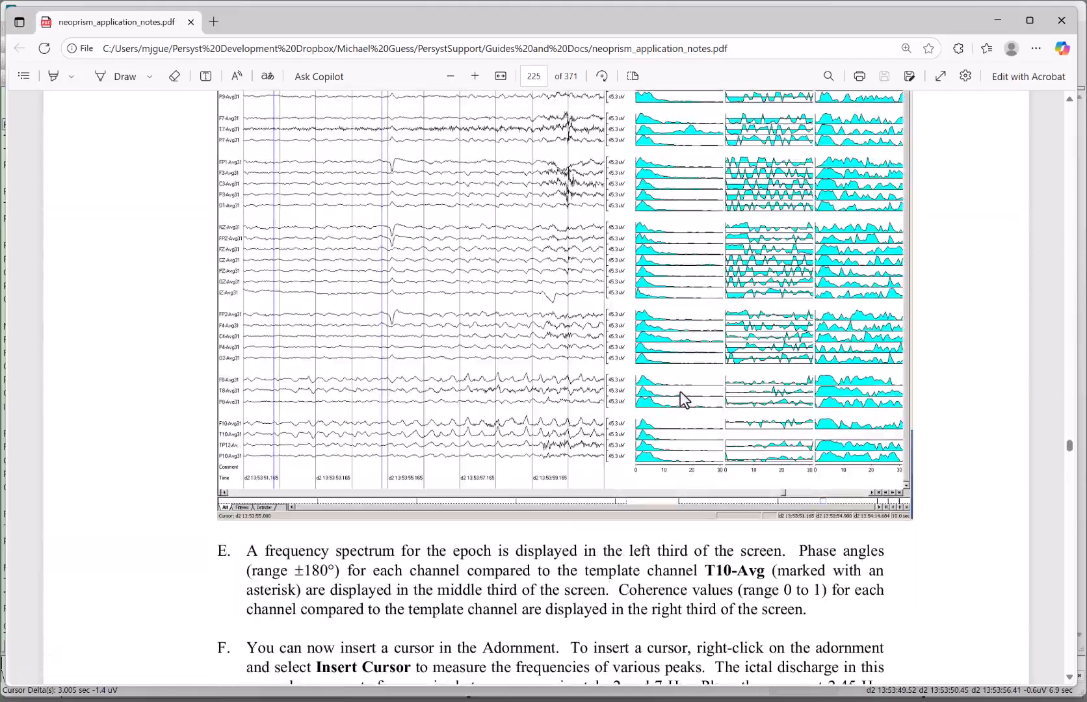
{"action": "scroll", "coordinate": [680, 390], "scroll_direction": "down", "scroll_amount": 20}
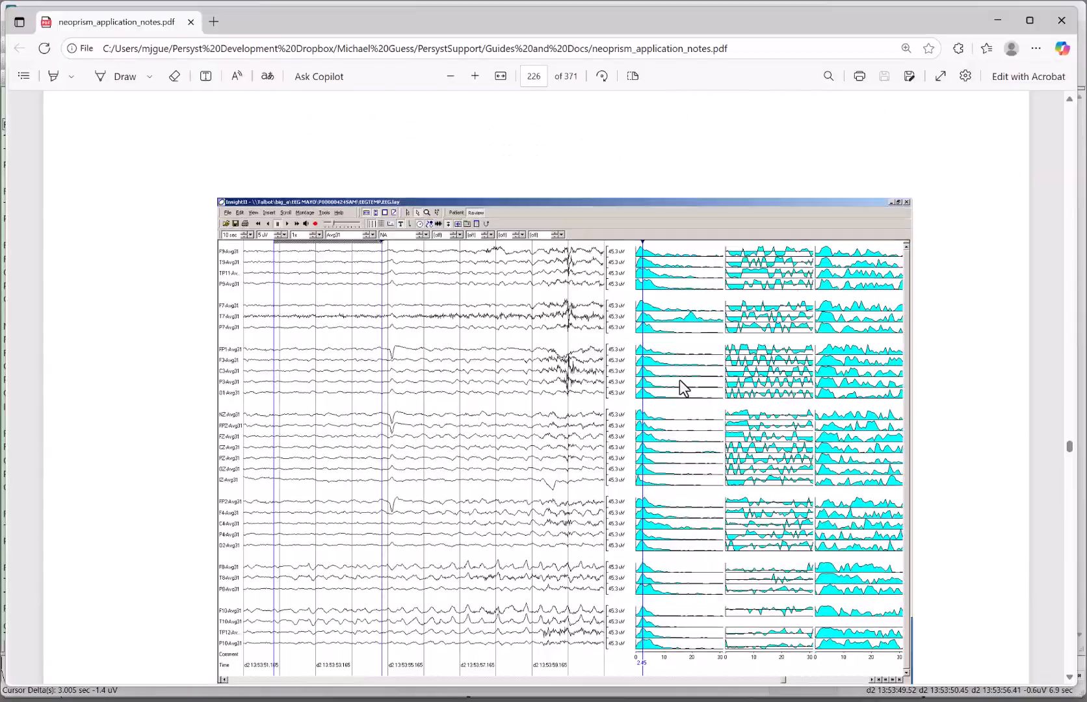
{"action": "scroll", "coordinate": [679, 379], "scroll_direction": "up", "scroll_amount": 1}
{"action": "scroll", "coordinate": [679, 379], "scroll_direction": "down", "scroll_amount": 10}
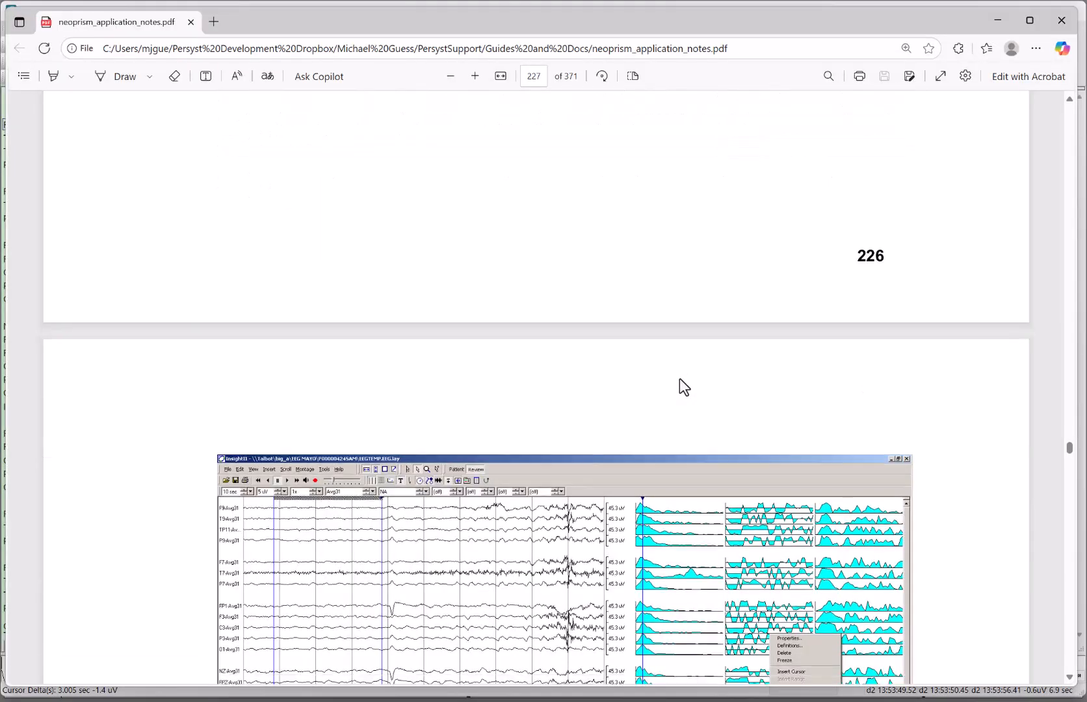
{"action": "scroll", "coordinate": [680, 382], "scroll_direction": "down", "scroll_amount": 15}
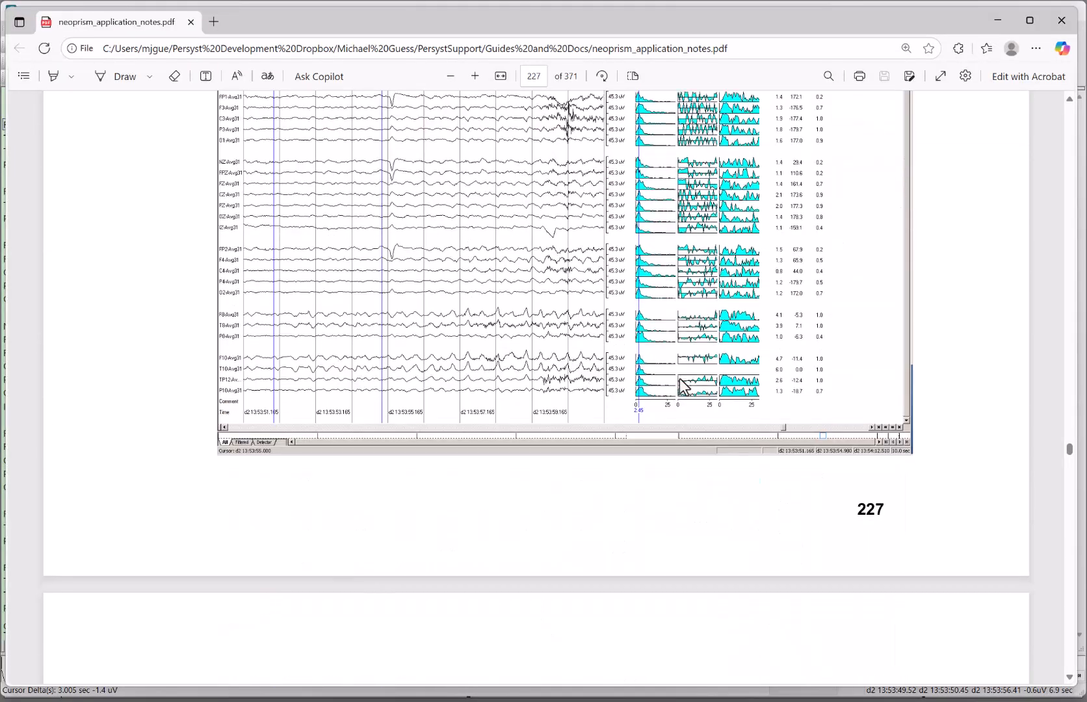
{"action": "scroll", "coordinate": [680, 385], "scroll_direction": "down", "scroll_amount": 15}
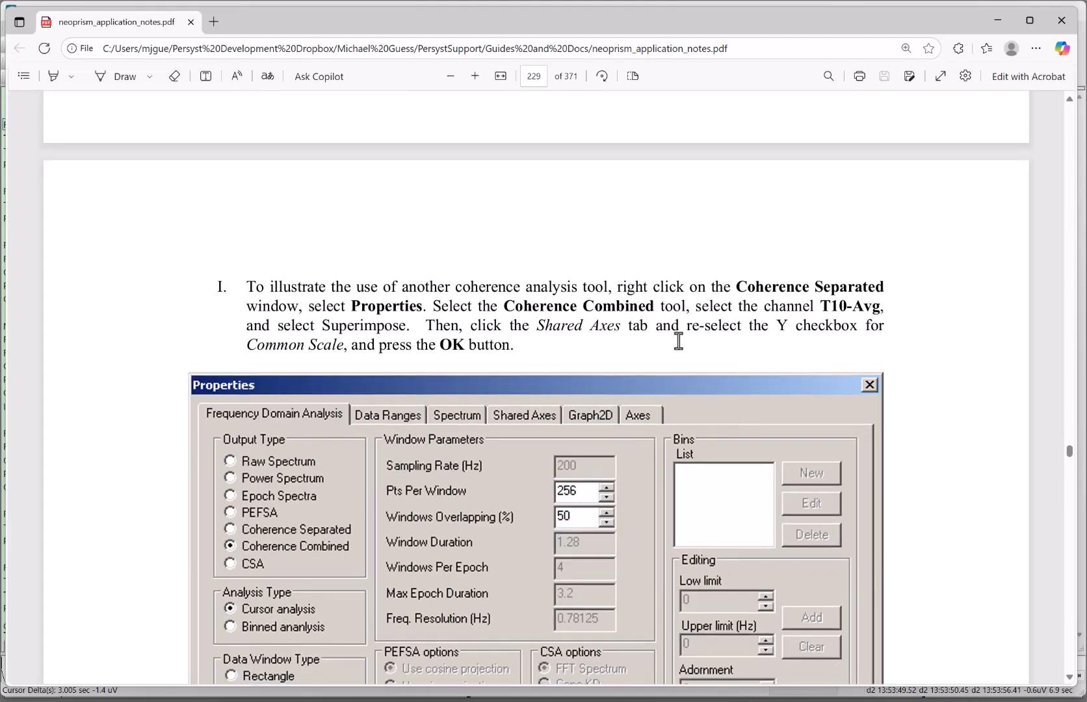
{"action": "scroll", "coordinate": [677, 338], "scroll_direction": "down", "scroll_amount": 3}
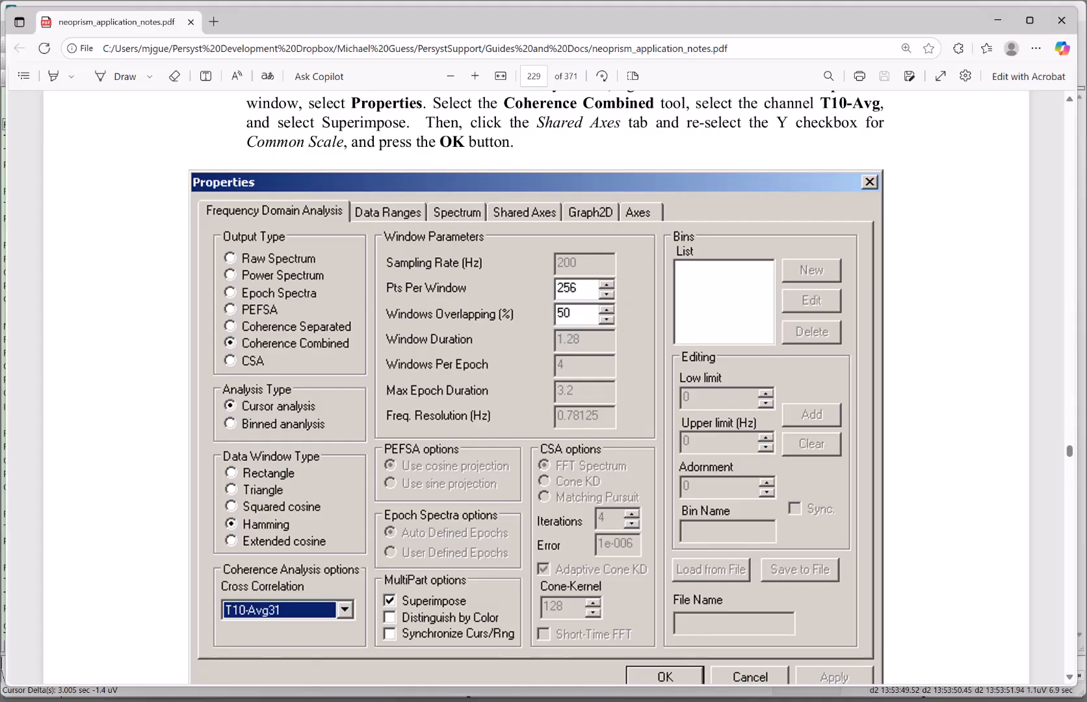
Switch back to Persyst Insight and delete the FDA table adornment
{"action": "key", "text": "alt+Tab"}
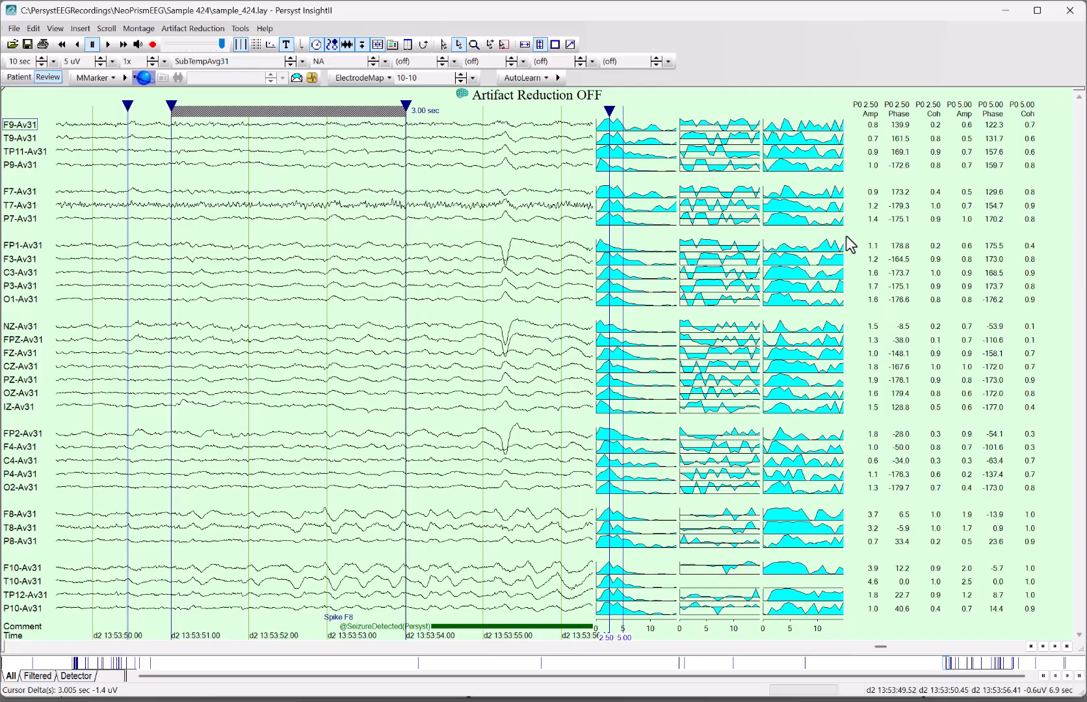
{"action": "right_click", "coordinate": [898, 206]}
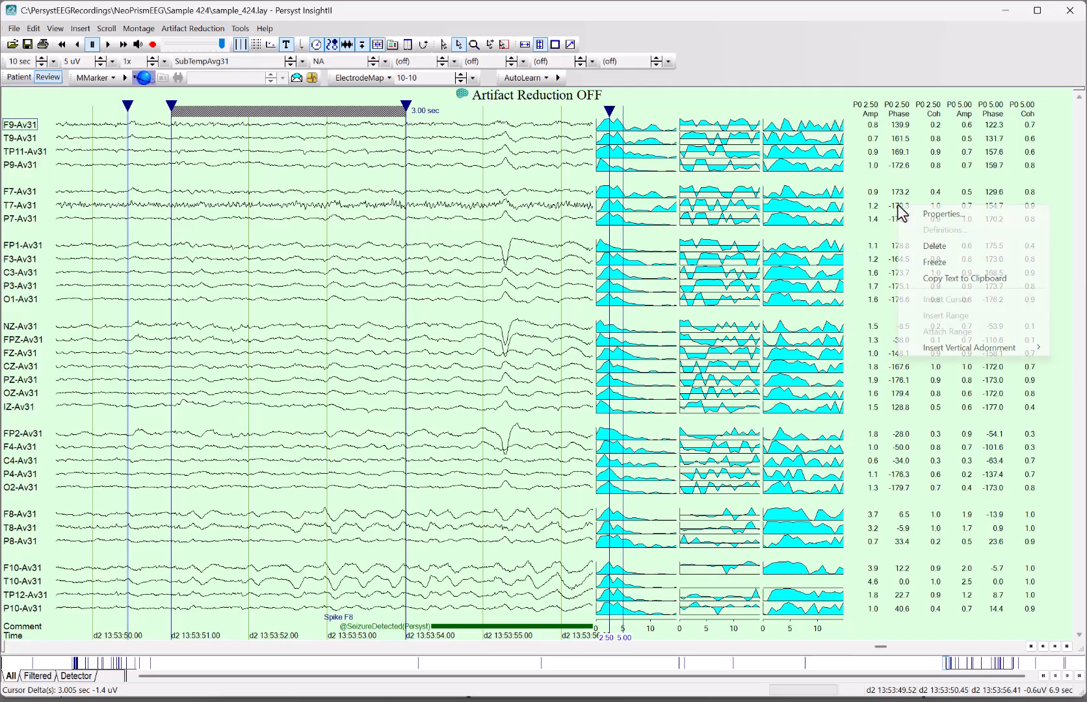
{"action": "left_click", "coordinate": [934, 246]}
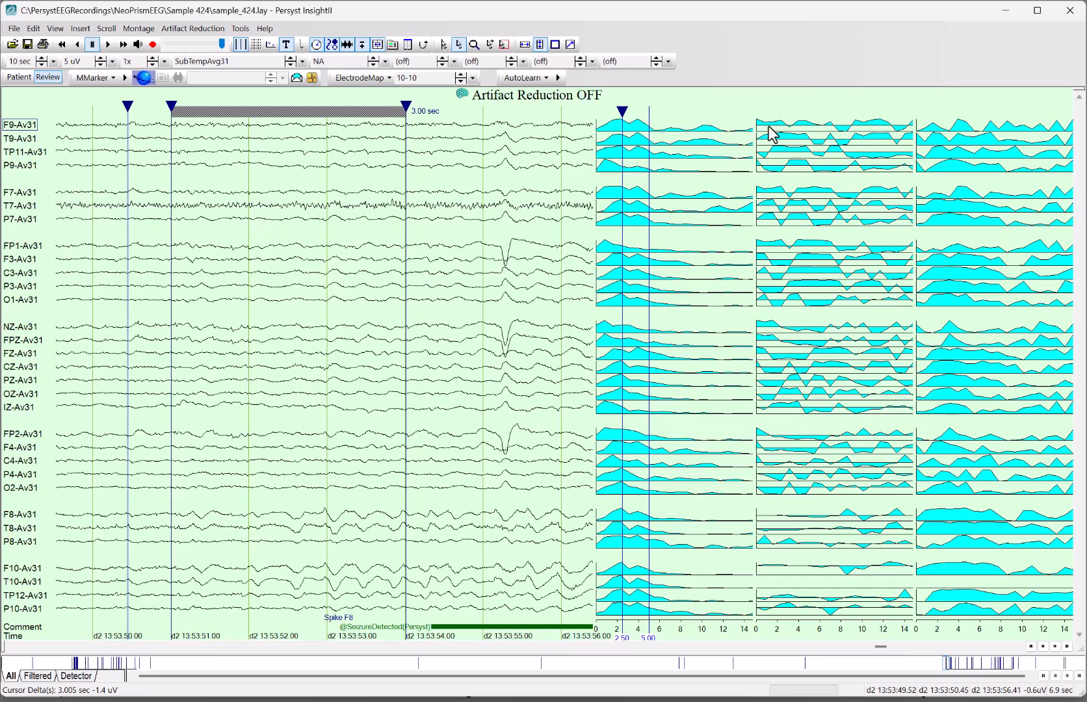
Change the T10-Av31 coherence analysis to Coherence Combined with the spectra superimposed and a common scale on the Y axis
{"action": "right_click", "coordinate": [690, 147]}
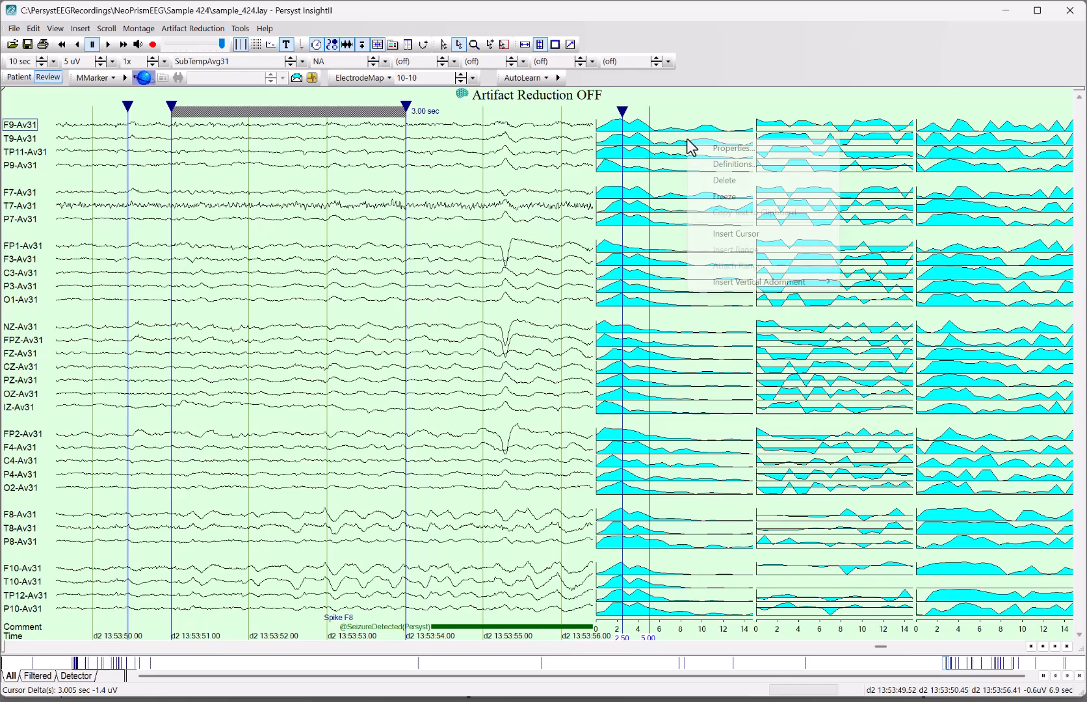
{"action": "left_click", "coordinate": [719, 151]}
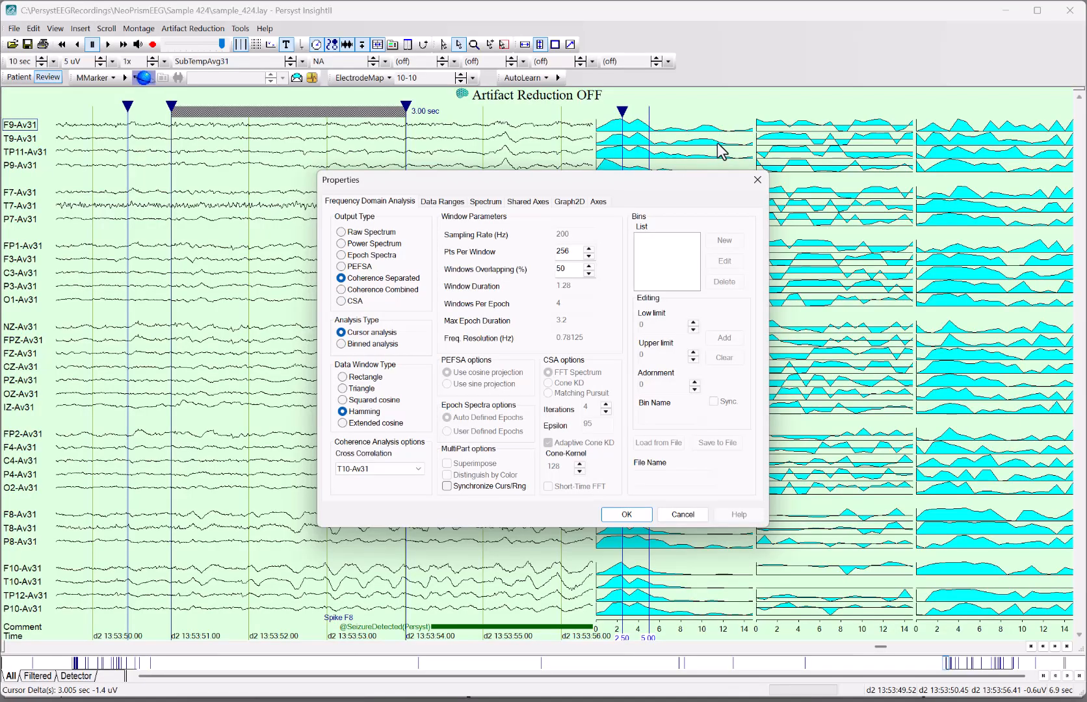
{"action": "left_click", "coordinate": [369, 292]}
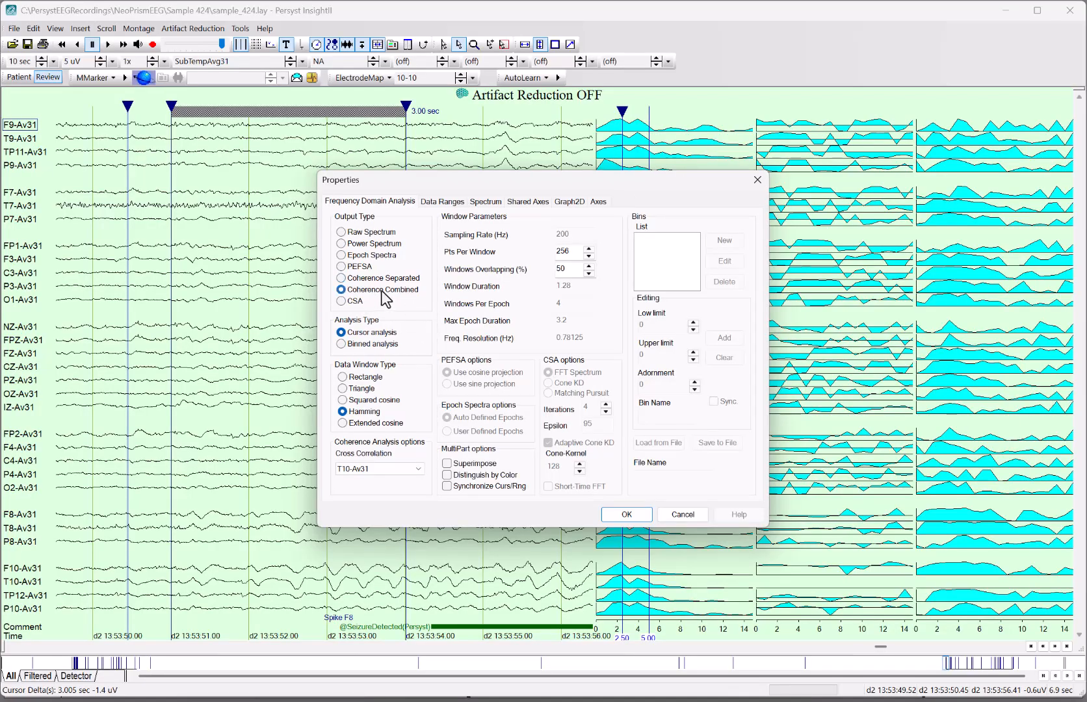
{"action": "left_click", "coordinate": [464, 465]}
{"action": "left_click", "coordinate": [491, 463]}
{"action": "left_click", "coordinate": [528, 200]}
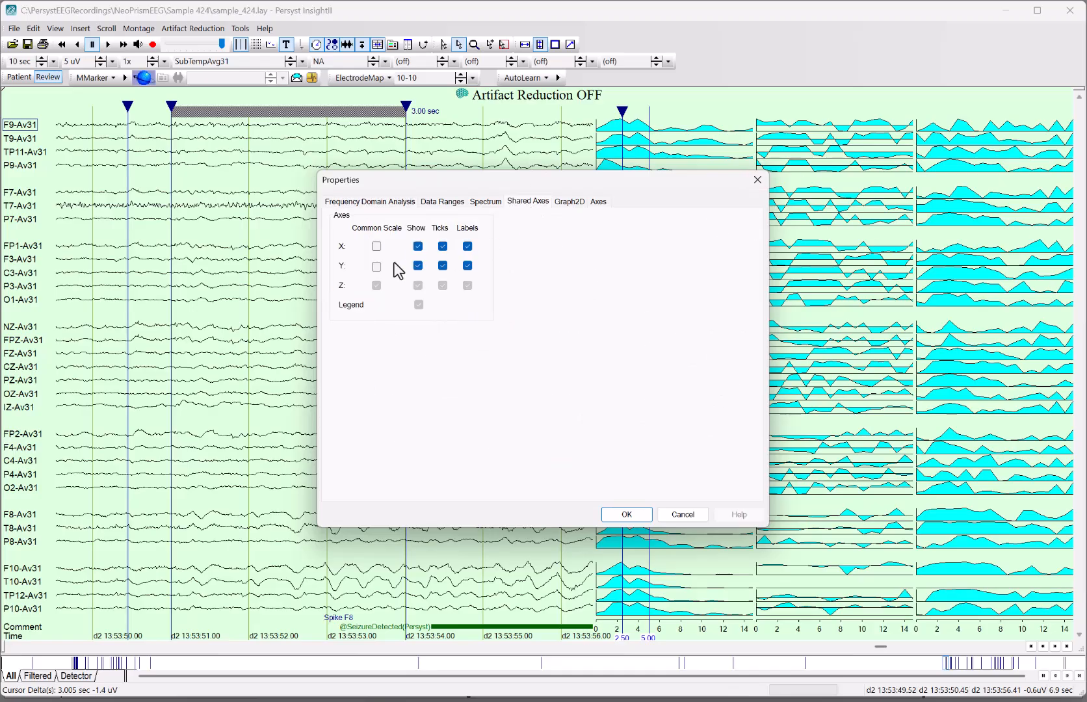
{"action": "left_click", "coordinate": [376, 267]}
{"action": "left_click", "coordinate": [625, 515]}
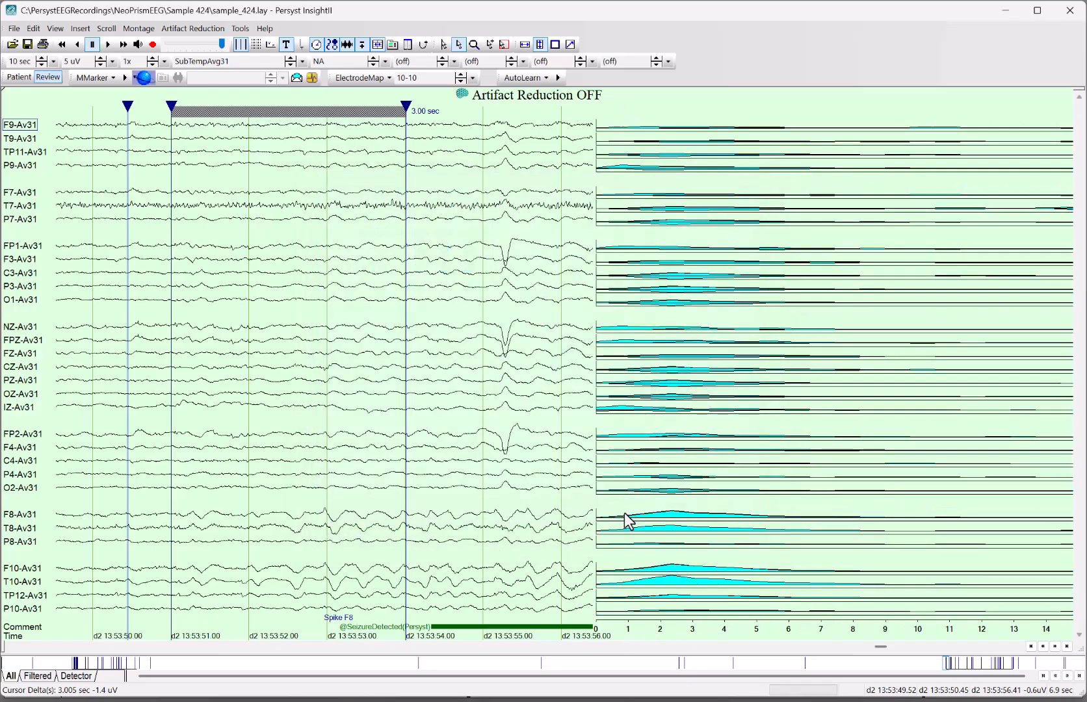
{"action": "right_click", "coordinate": [706, 276]}
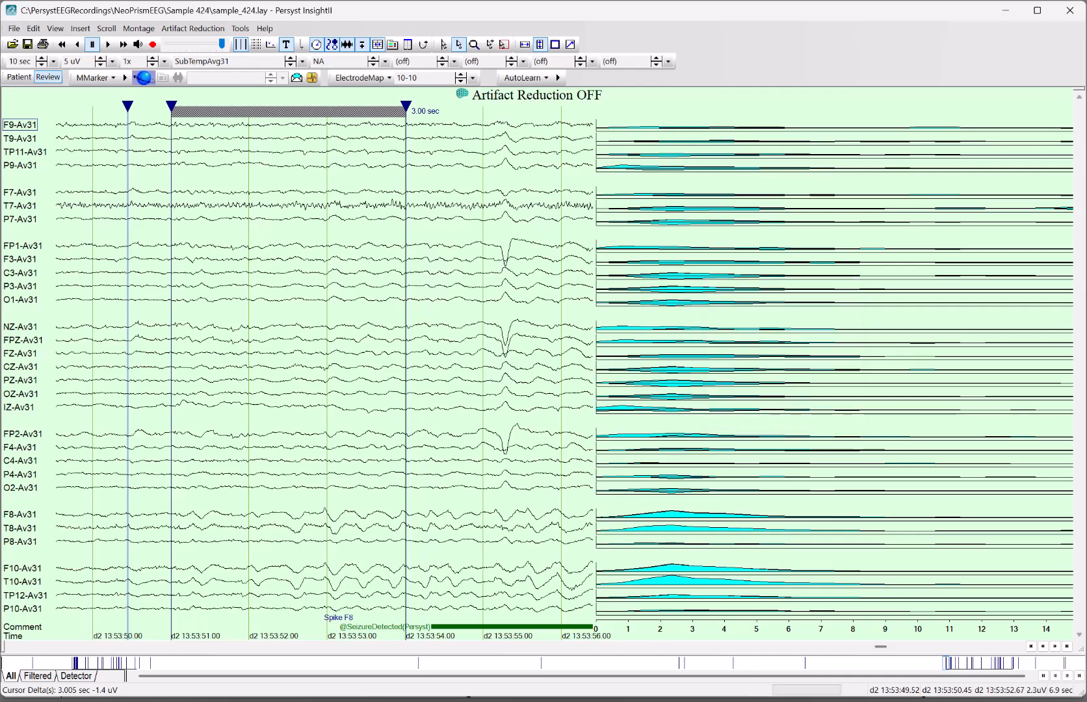
Switch to the application notes and study step J on the three superimposed curves of the combined spectra
{"action": "key", "text": "alt+Tab"}
{"action": "scroll", "coordinate": [663, 308], "scroll_direction": "down", "scroll_amount": 20}
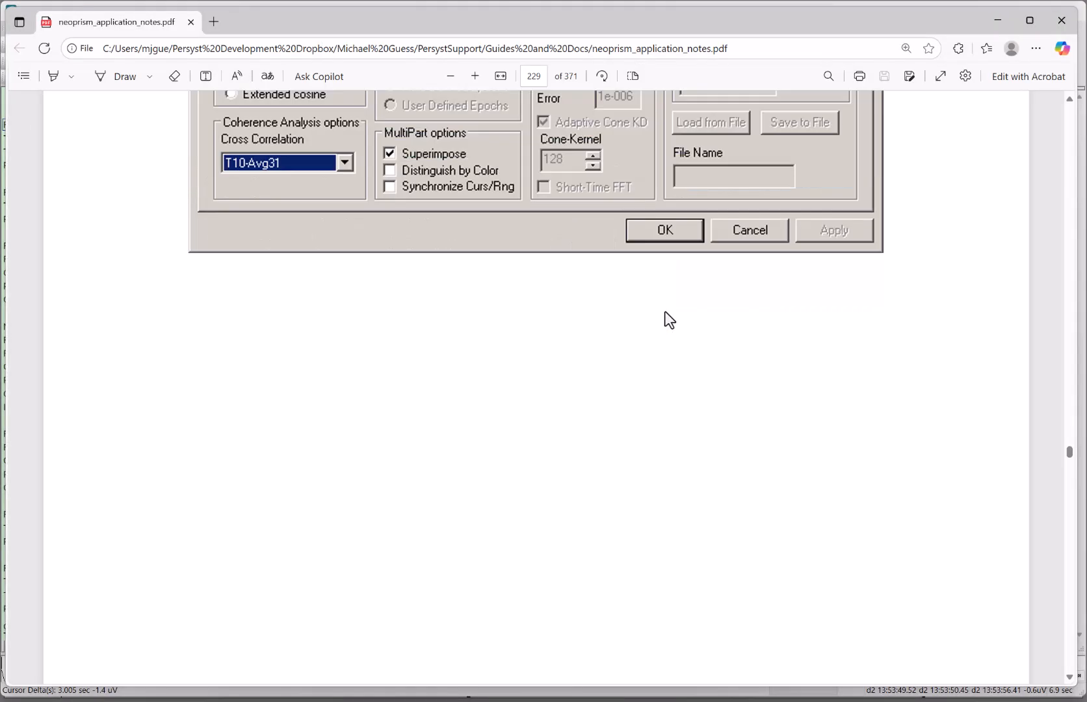
{"action": "scroll", "coordinate": [667, 303], "scroll_direction": "down", "scroll_amount": 15}
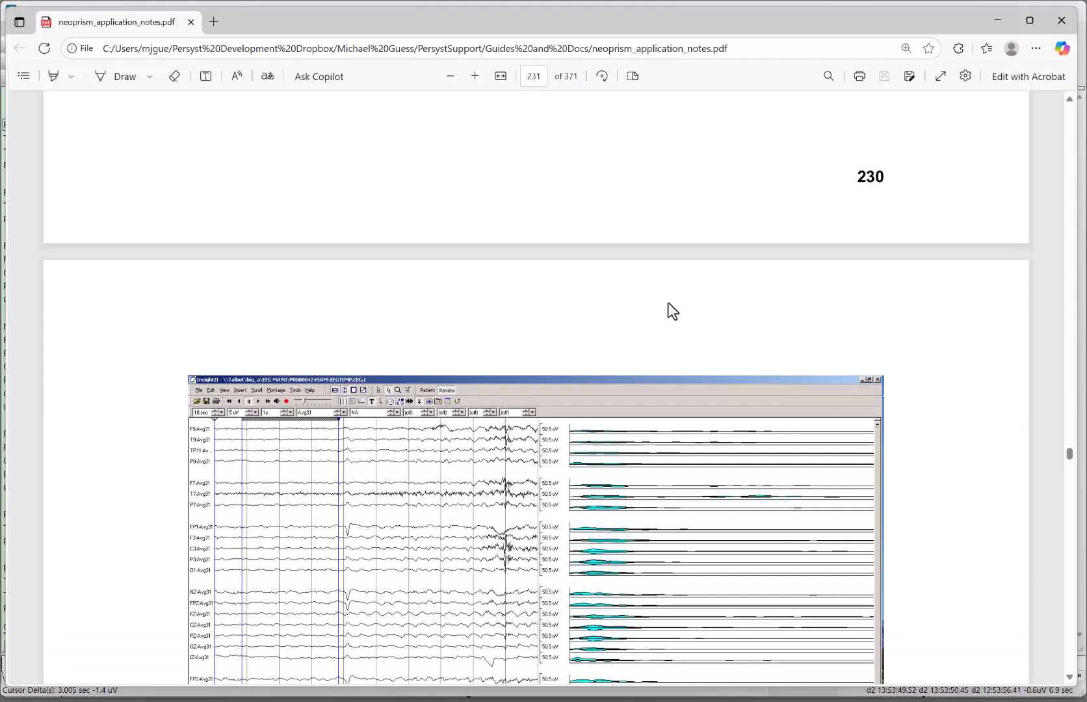
{"action": "scroll", "coordinate": [668, 301], "scroll_direction": "down", "scroll_amount": 2}
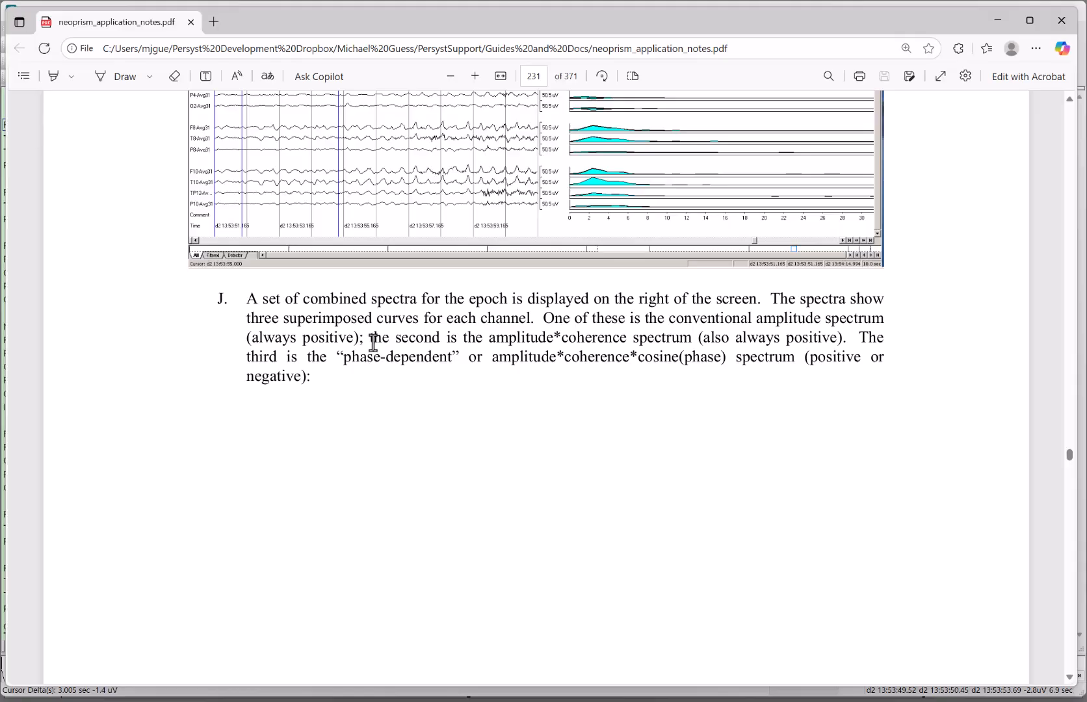
{"action": "left_click_drag", "start_coordinate": [373, 341], "coordinate": [878, 335]}
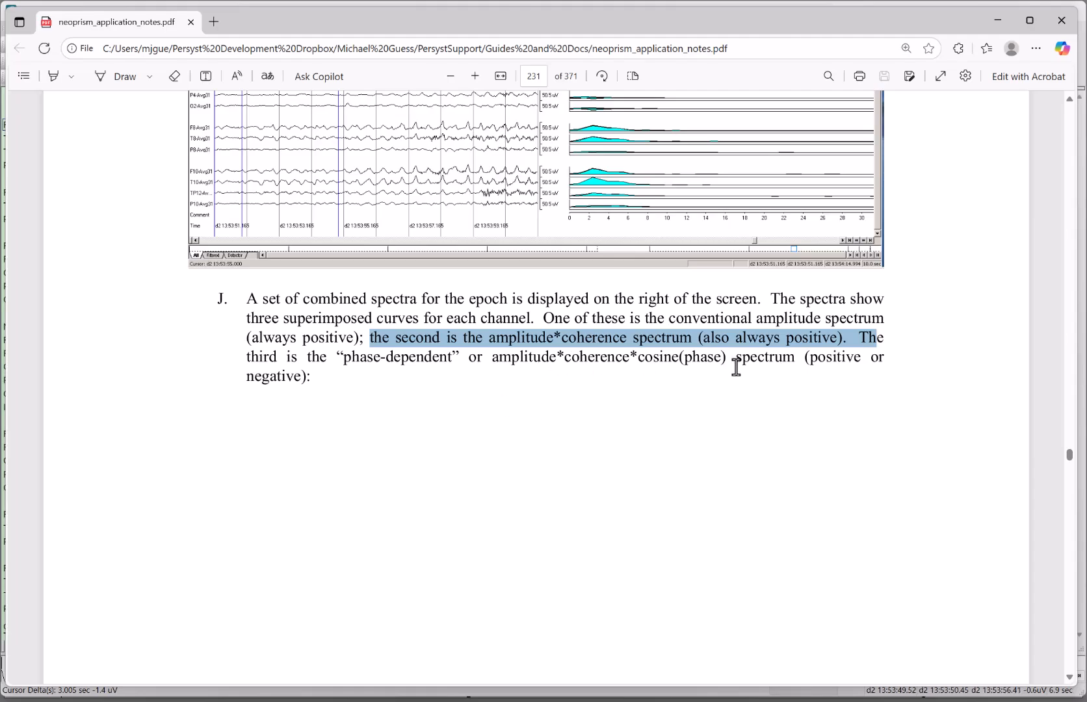
{"action": "scroll", "coordinate": [736, 367], "scroll_direction": "down", "scroll_amount": 10}
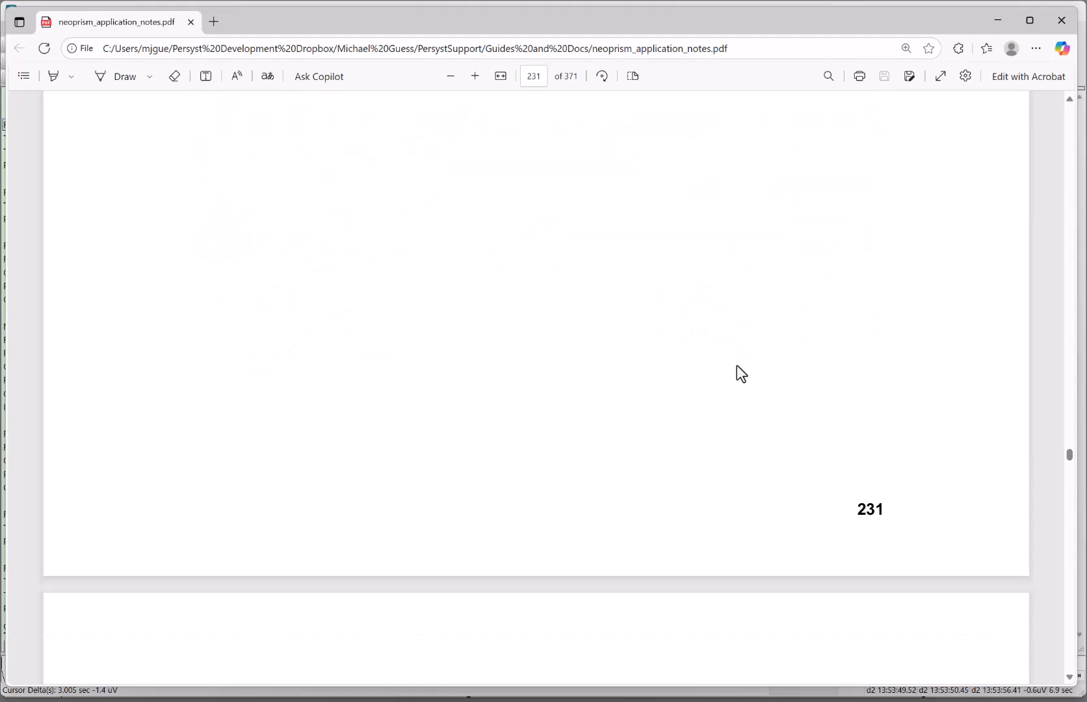
Read steps K to M of the application notes on inserting a spectral cursor and FDA table, including the example figures
{"action": "scroll", "coordinate": [736, 364], "scroll_direction": "down", "scroll_amount": 2}
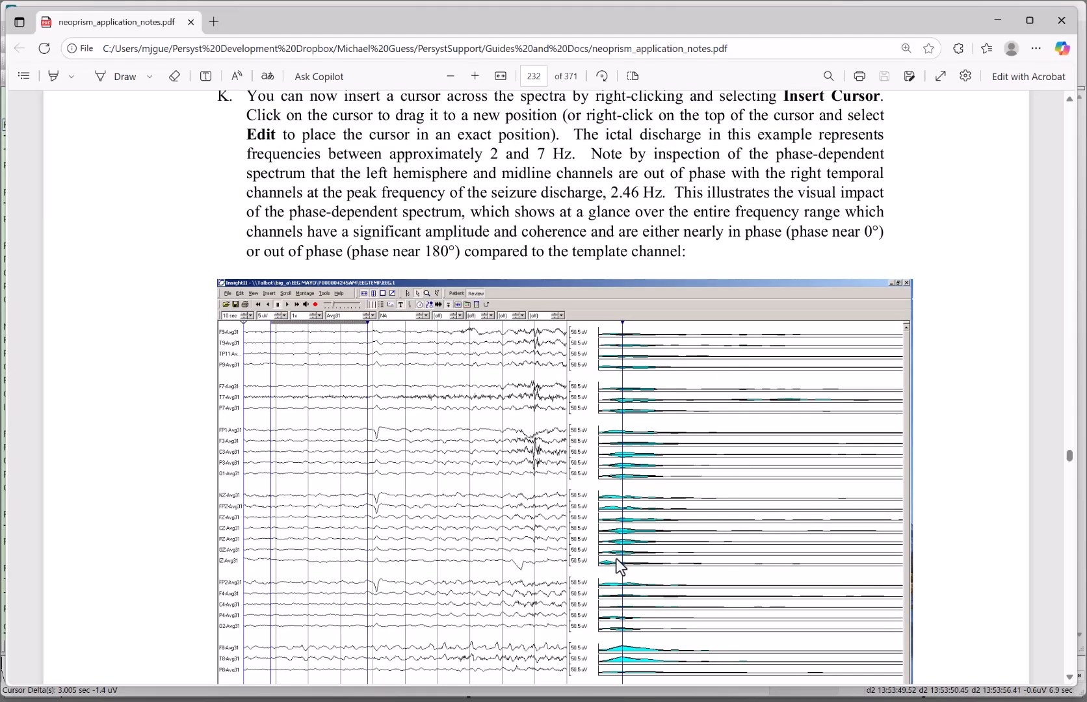
{"action": "scroll", "coordinate": [615, 557], "scroll_direction": "down", "scroll_amount": 2}
{"action": "scroll", "coordinate": [635, 594], "scroll_direction": "up", "scroll_amount": 2}
{"action": "scroll", "coordinate": [603, 442], "scroll_direction": "down", "scroll_amount": 20}
{"action": "scroll", "coordinate": [597, 424], "scroll_direction": "down", "scroll_amount": 8}
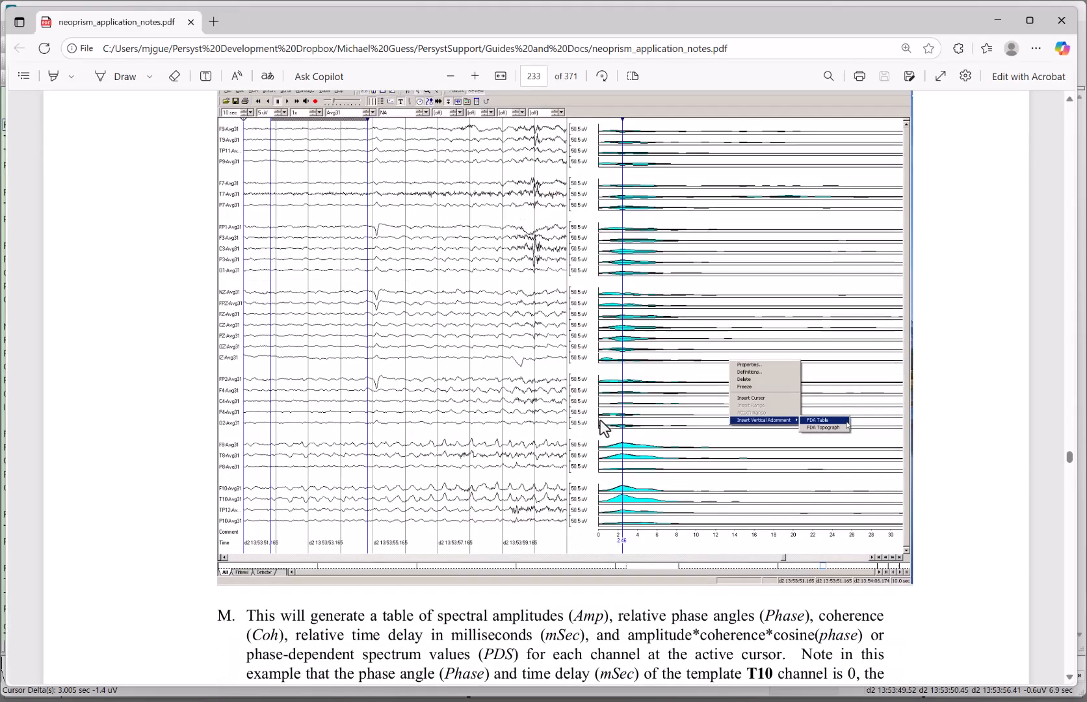
{"action": "scroll", "coordinate": [681, 468], "scroll_direction": "down", "scroll_amount": 1}
{"action": "scroll", "coordinate": [681, 467], "scroll_direction": "down", "scroll_amount": 5}
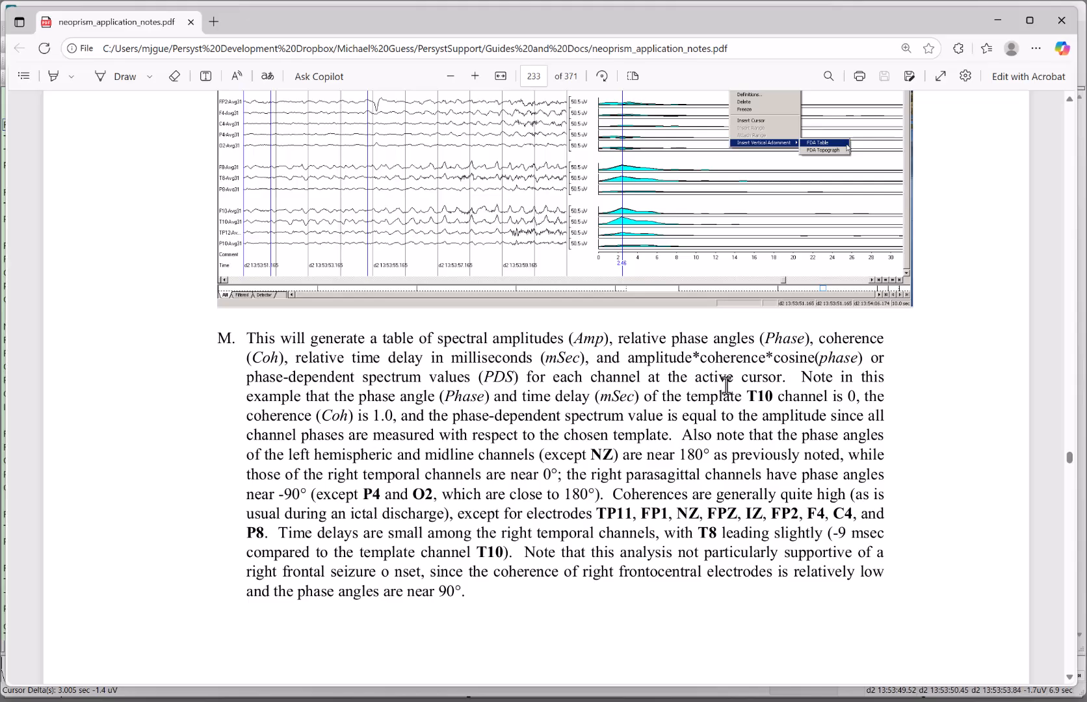
{"action": "scroll", "coordinate": [614, 448], "scroll_direction": "down", "scroll_amount": 9}
{"action": "scroll", "coordinate": [621, 450], "scroll_direction": "down", "scroll_amount": 12}
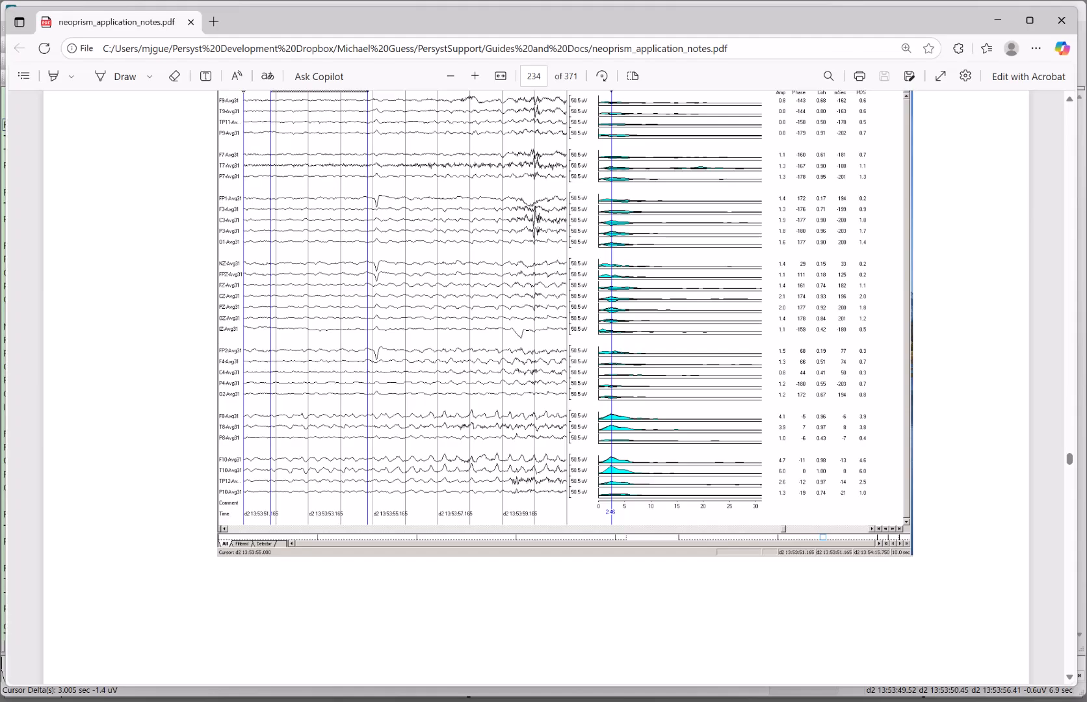
Switch back to Persyst Insight, insert a cursor at about 2.34 Hz in the combined spectra, and add an FDA table farther across the page
{"action": "key", "text": "alt+Tab"}
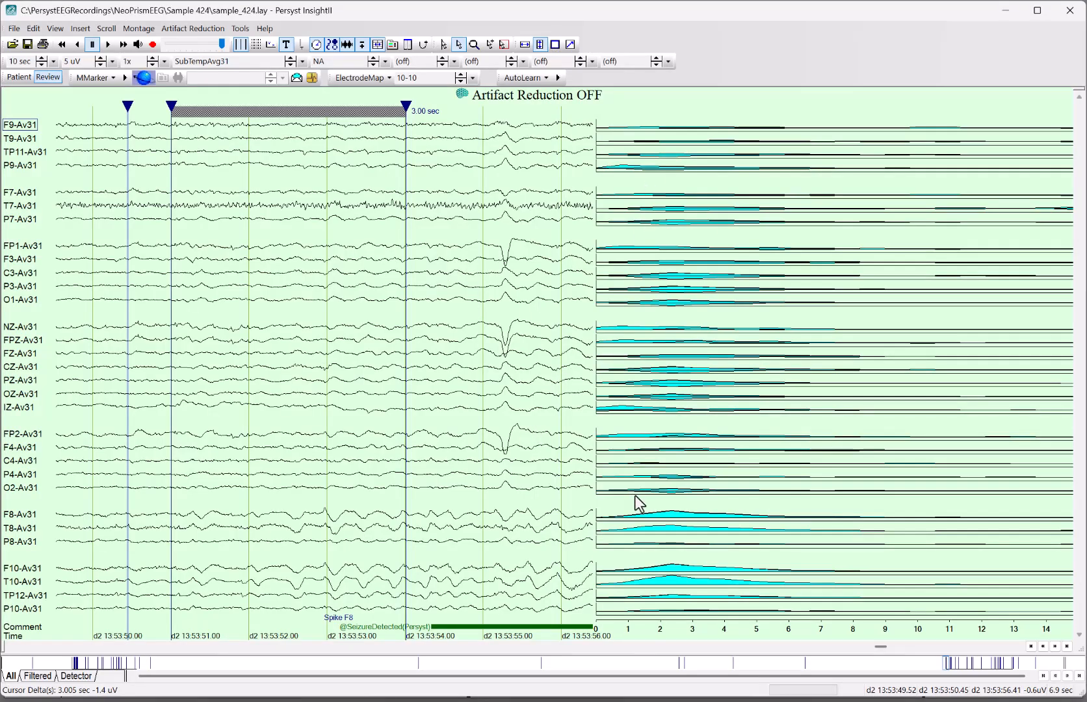
{"action": "right_click", "coordinate": [673, 563]}
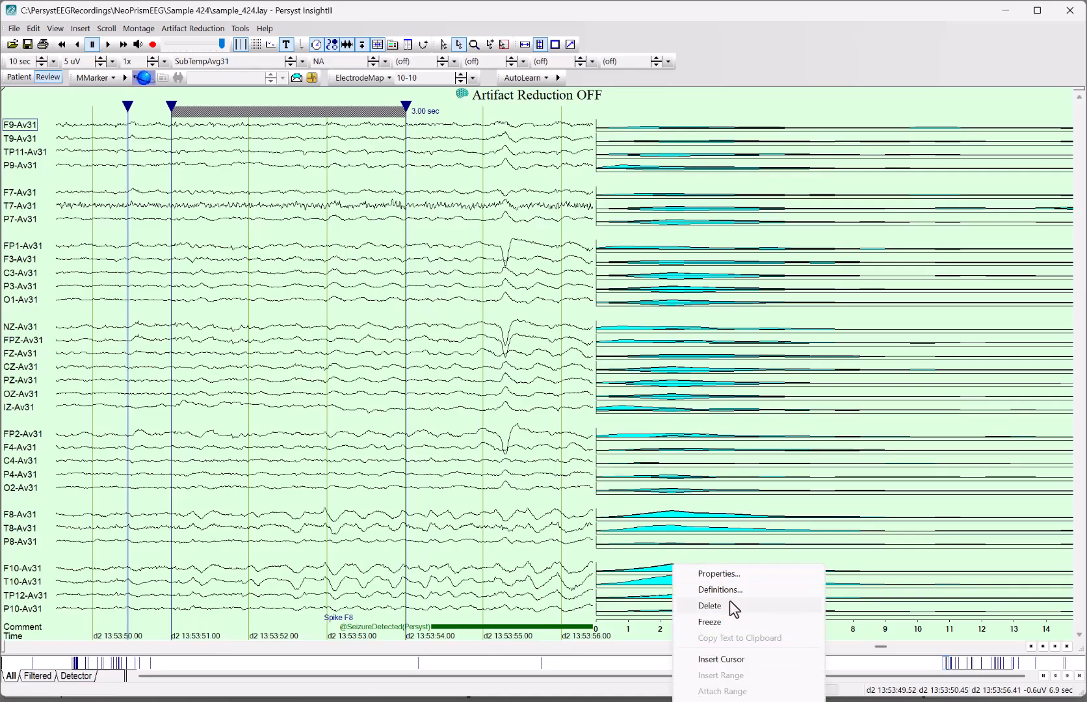
{"action": "left_click", "coordinate": [722, 659]}
{"action": "right_click", "coordinate": [703, 168]}
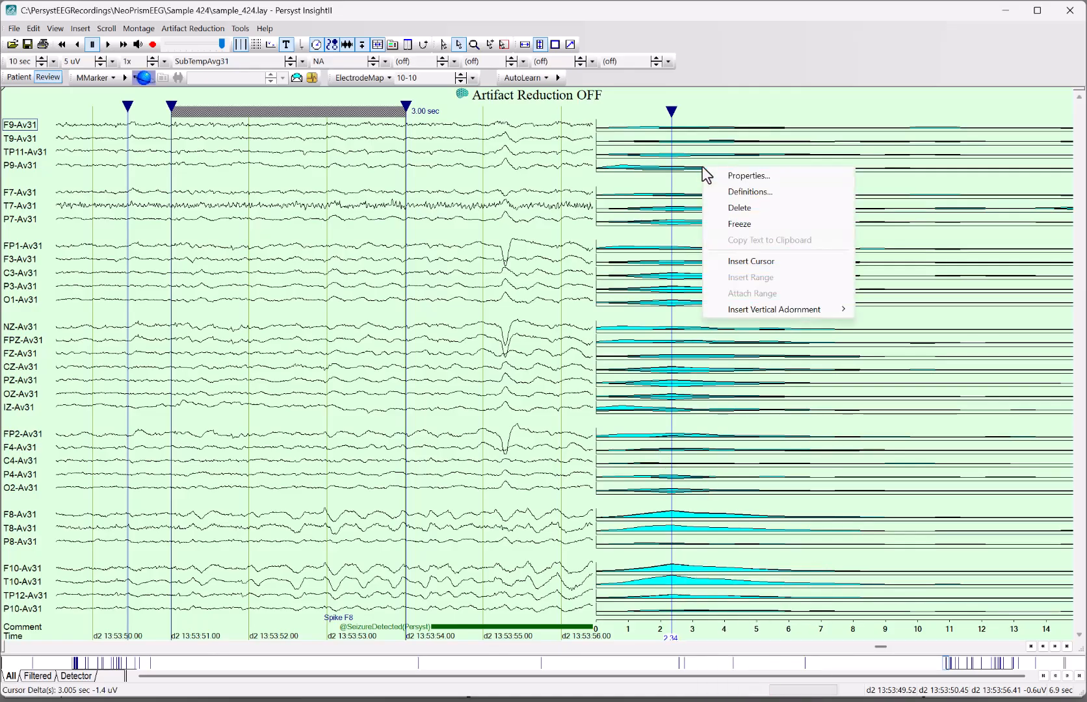
{"action": "mouse_move", "coordinate": [772, 310]}
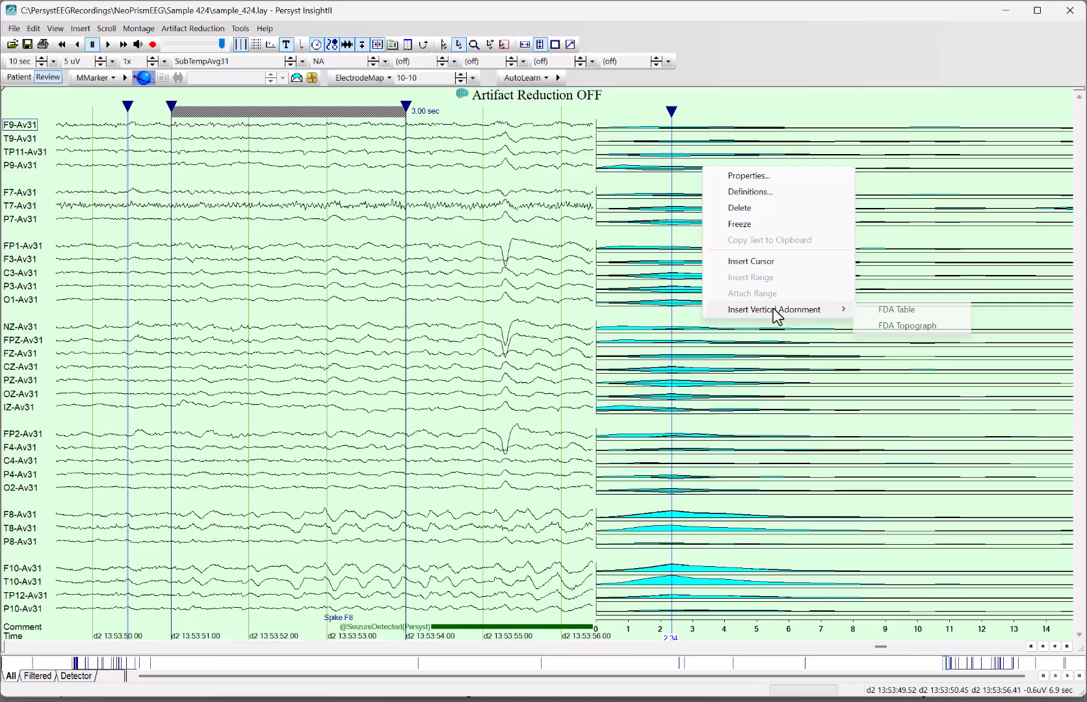
{"action": "left_click", "coordinate": [889, 310]}
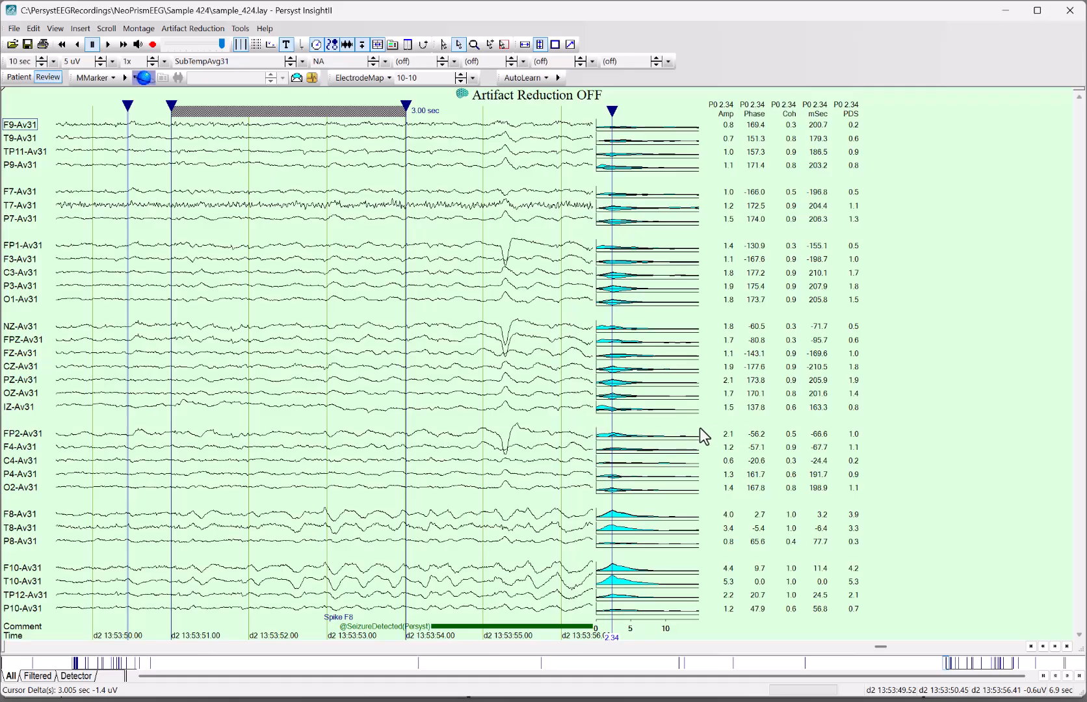
{"action": "left_click_drag", "start_coordinate": [702, 428], "coordinate": [830, 436]}
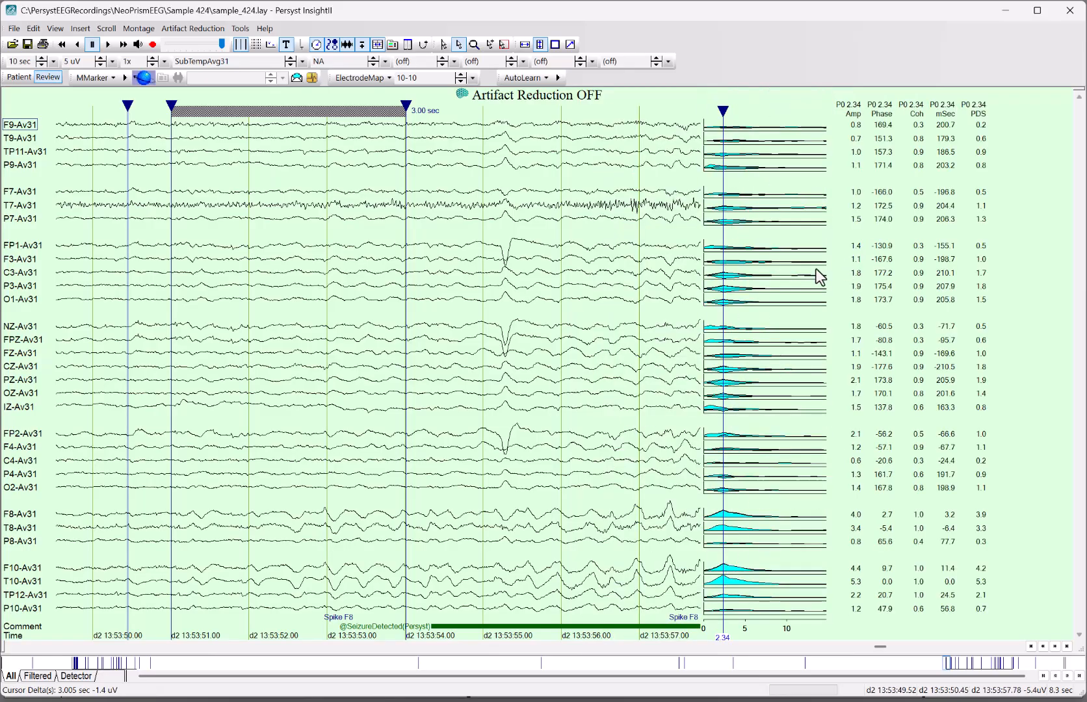
Delete the combined spectra adornment and insert a vertical Continuous Wavelet Transform adornment in the EEG page
{"action": "right_click", "coordinate": [789, 216]}
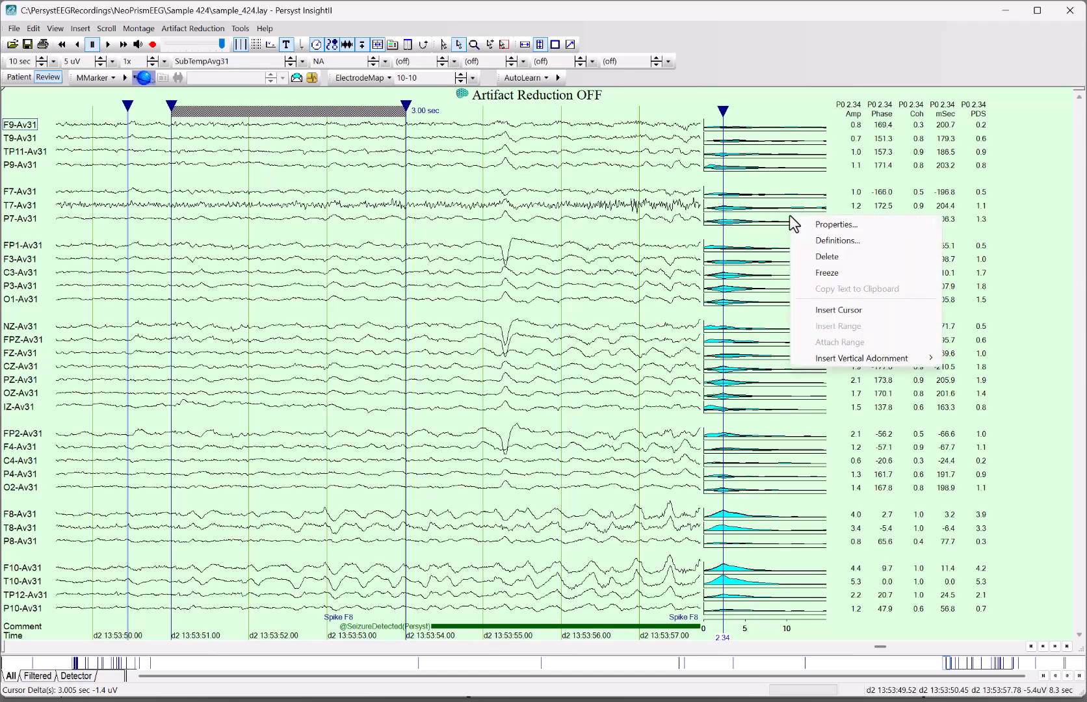
{"action": "left_click", "coordinate": [822, 258]}
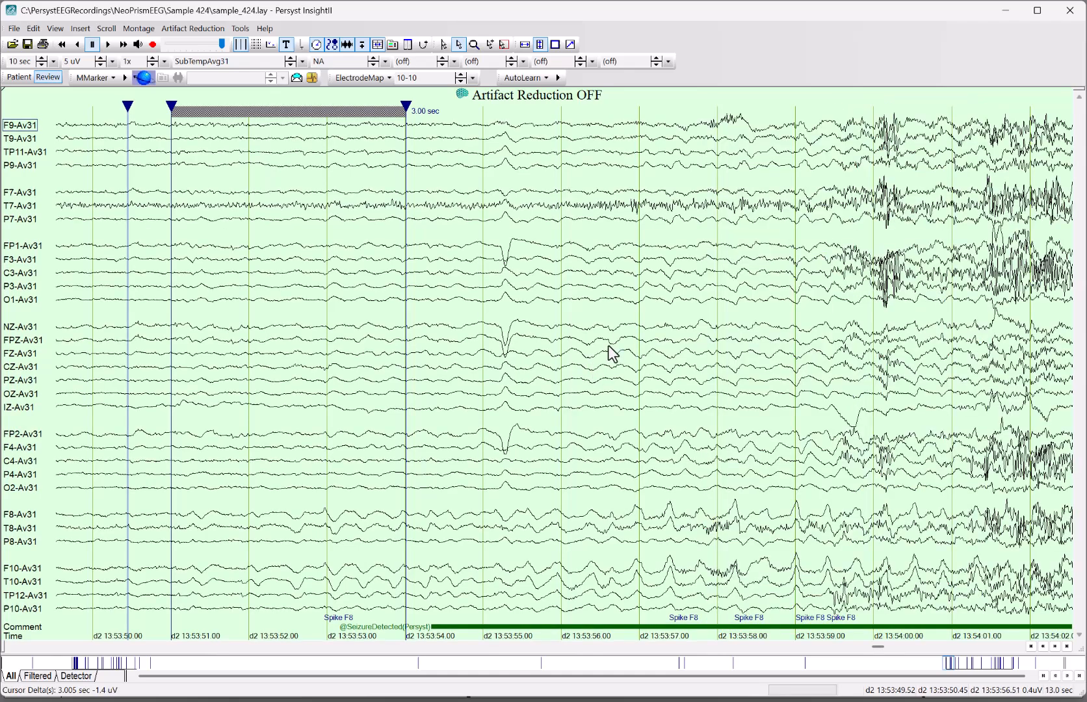
{"action": "left_click", "coordinate": [690, 162]}
{"action": "right_click", "coordinate": [689, 162]}
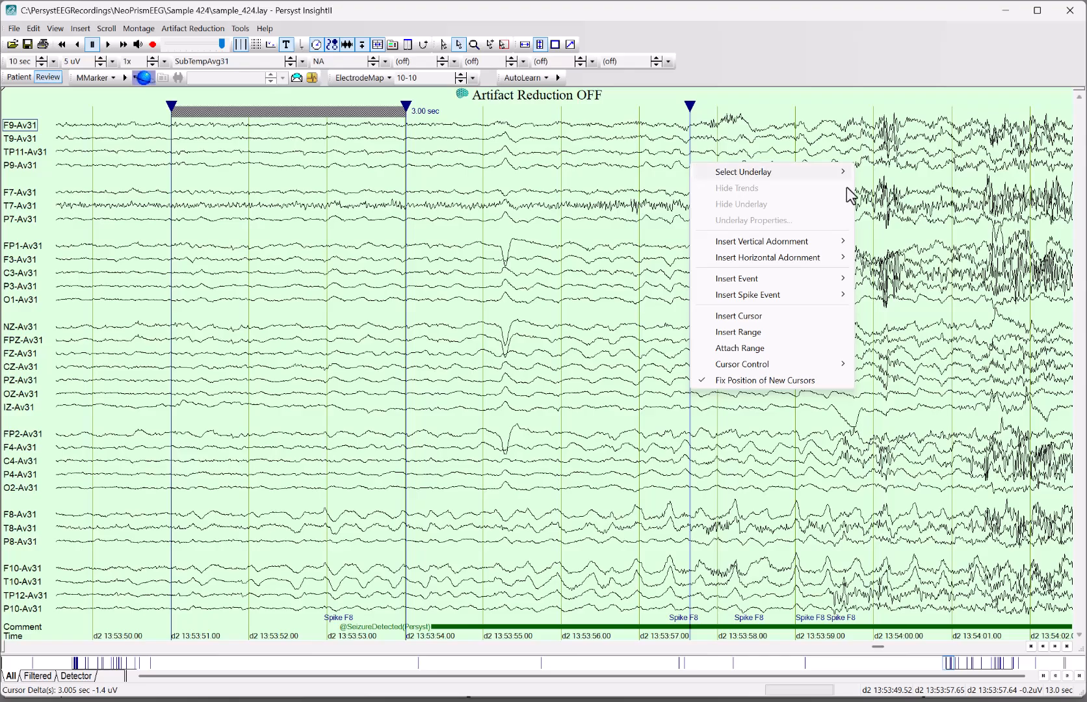
{"action": "mouse_move", "coordinate": [831, 244]}
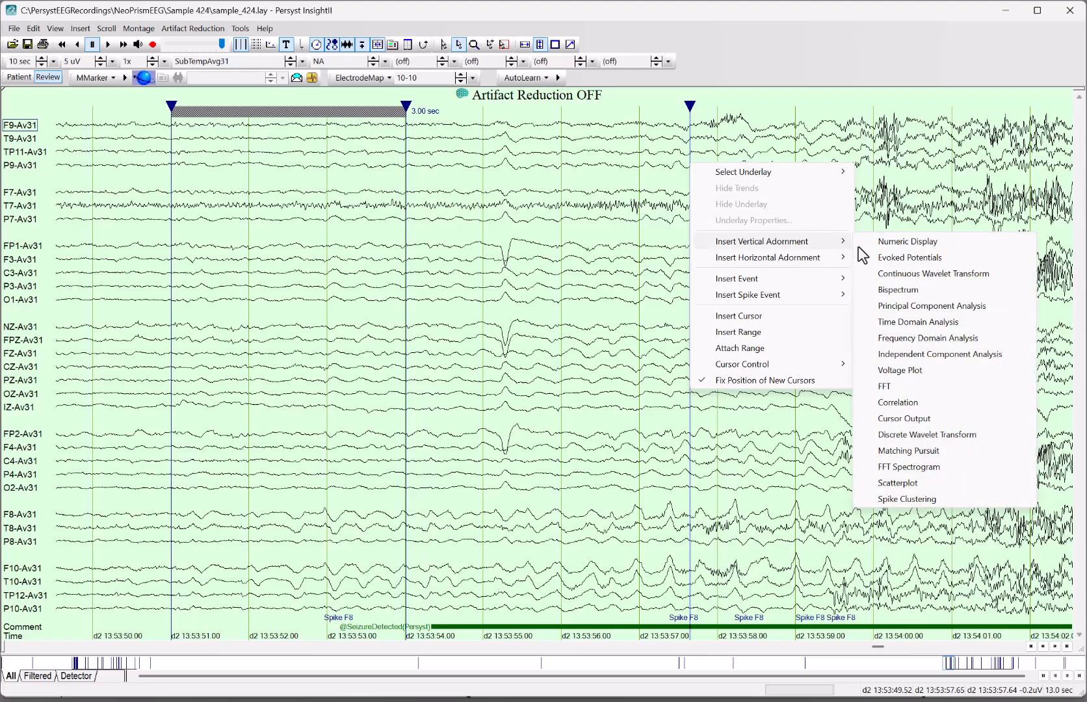
{"action": "left_click", "coordinate": [888, 273]}
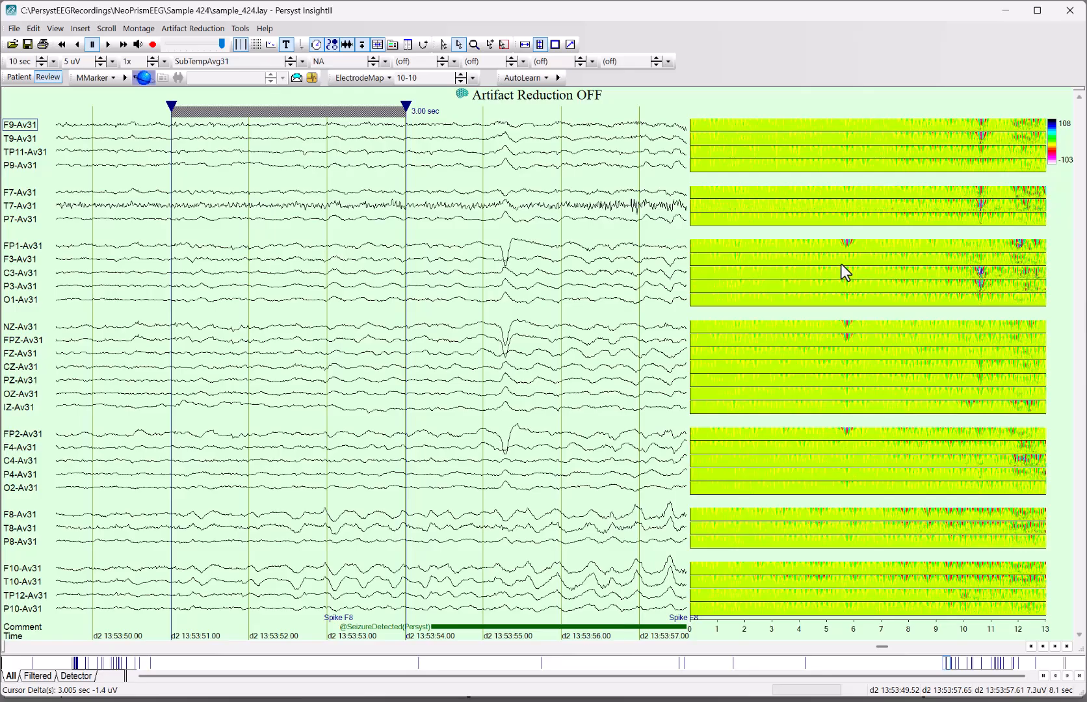
Replace the Continuous Wavelet Transform with a vertical Discrete Wavelet Transform adornment starting near the 13:53:58 mark
{"action": "right_click", "coordinate": [836, 263]}
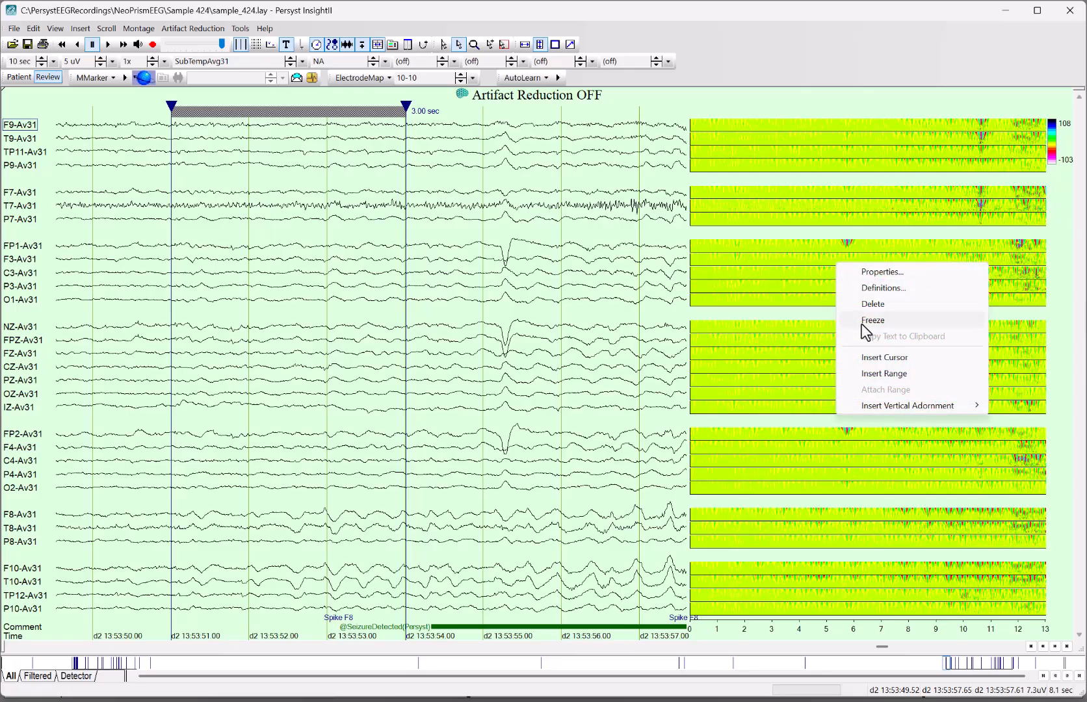
{"action": "left_click", "coordinate": [868, 305]}
{"action": "right_click", "coordinate": [758, 187]}
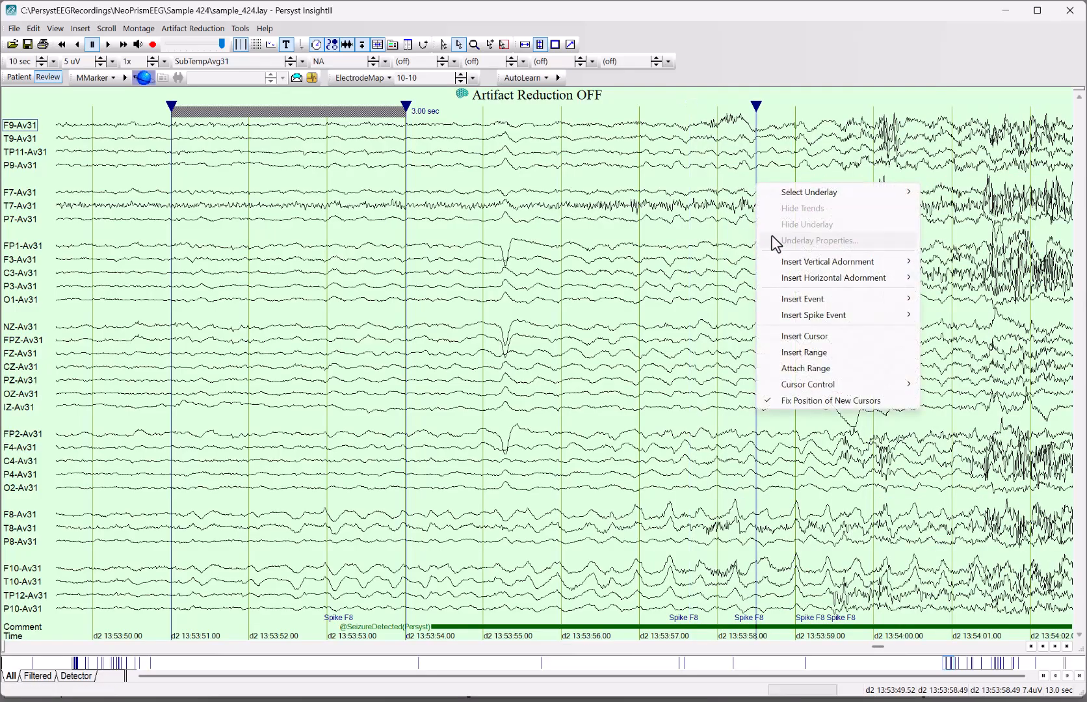
{"action": "mouse_move", "coordinate": [791, 263]}
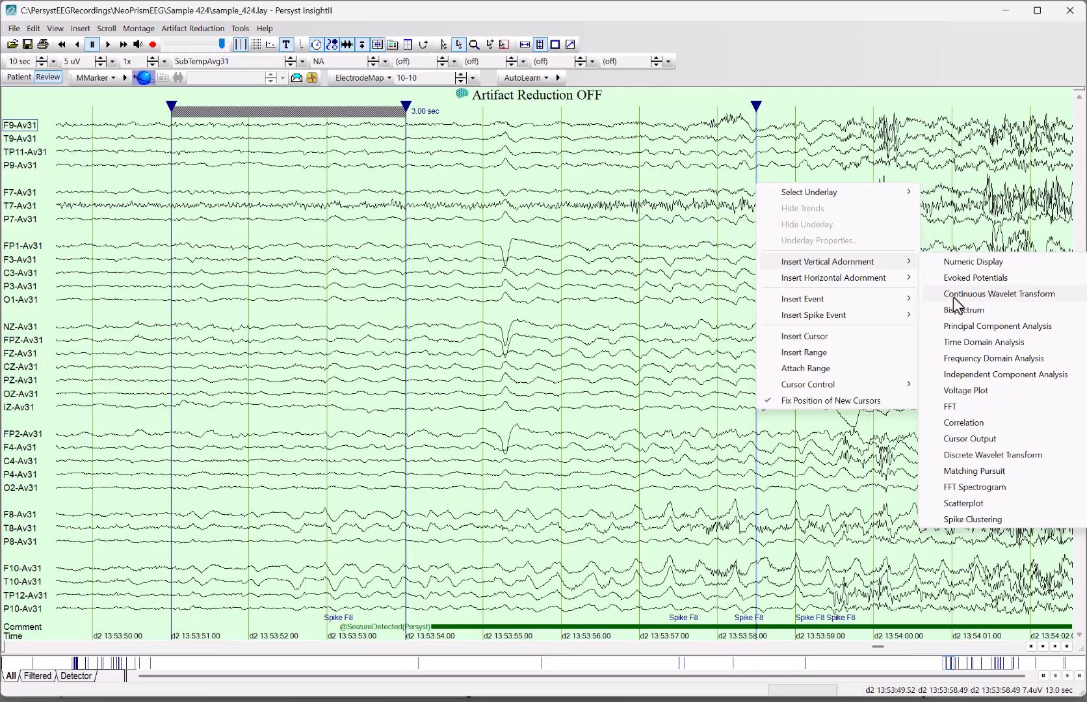
{"action": "left_click", "coordinate": [976, 457]}
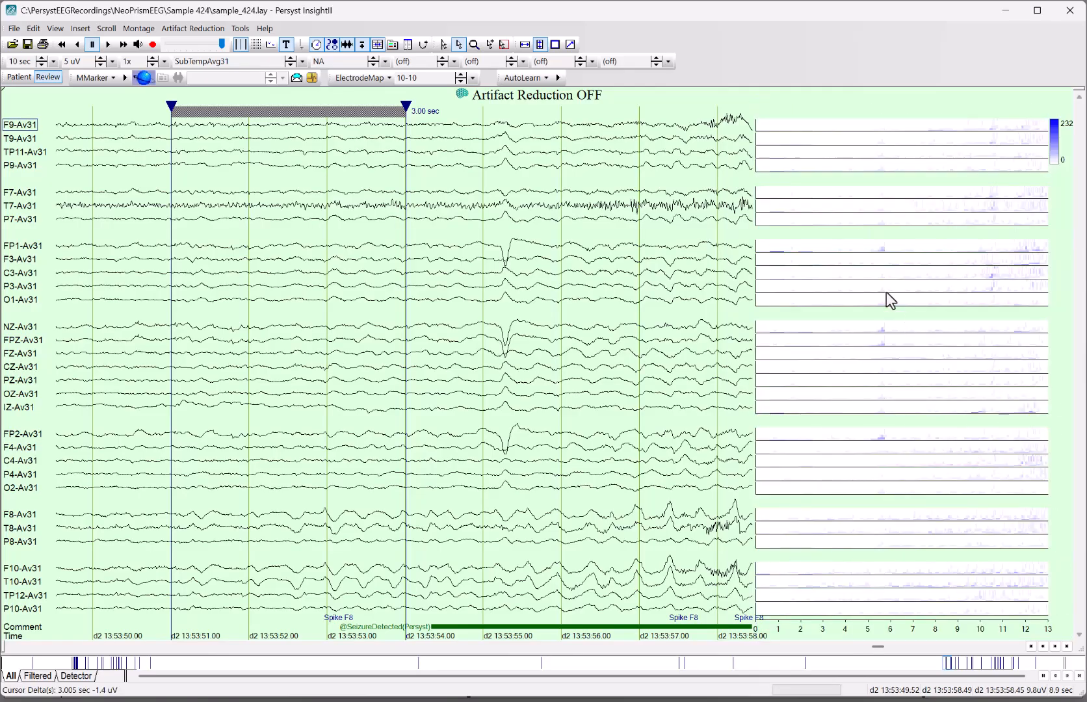
Review the Discrete Wavelet Transform's spectrum, calculation and output properties without changing them
{"action": "right_click", "coordinate": [851, 219]}
{"action": "left_click", "coordinate": [862, 235]}
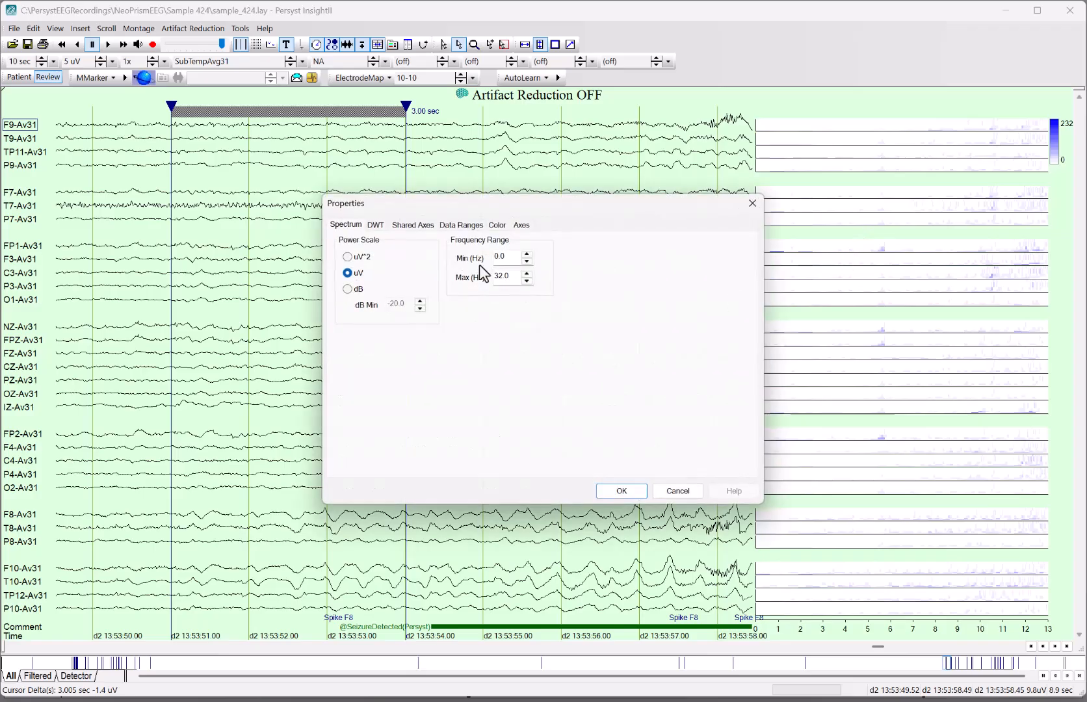
{"action": "left_click", "coordinate": [375, 227]}
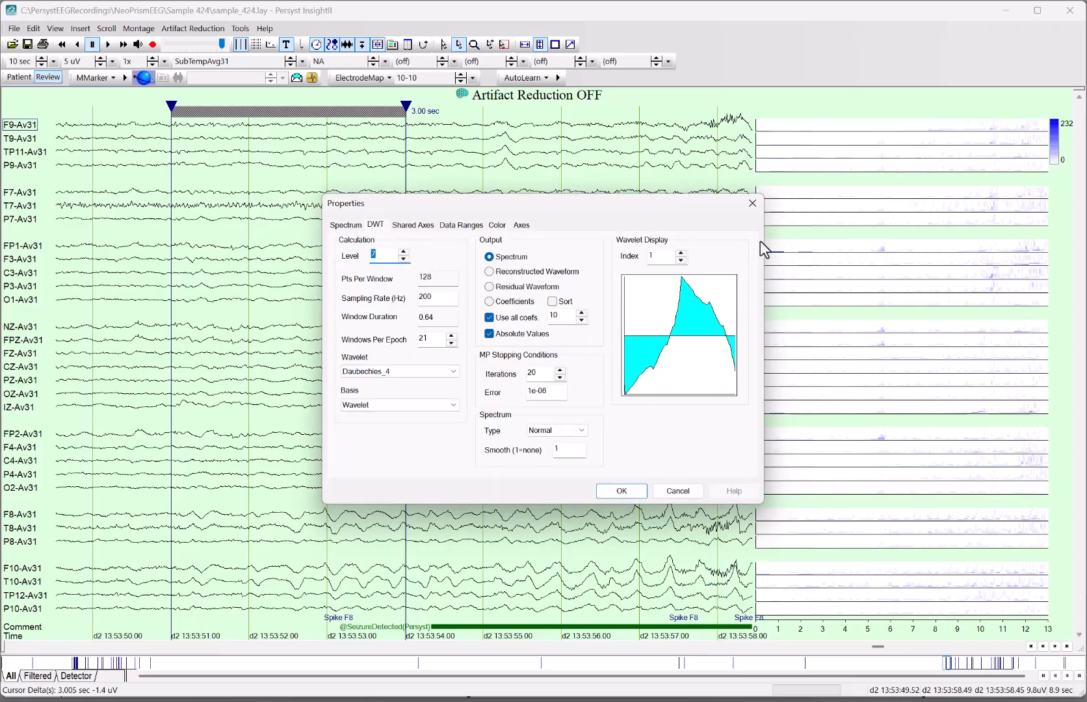
{"action": "left_click", "coordinate": [752, 206]}
Reopen the Discrete Wavelet Transform's properties and preview the Daubechies_2, Coifman_18 and Beylkin_18 wavelets in its calculation settings
{"action": "right_click", "coordinate": [790, 180]}
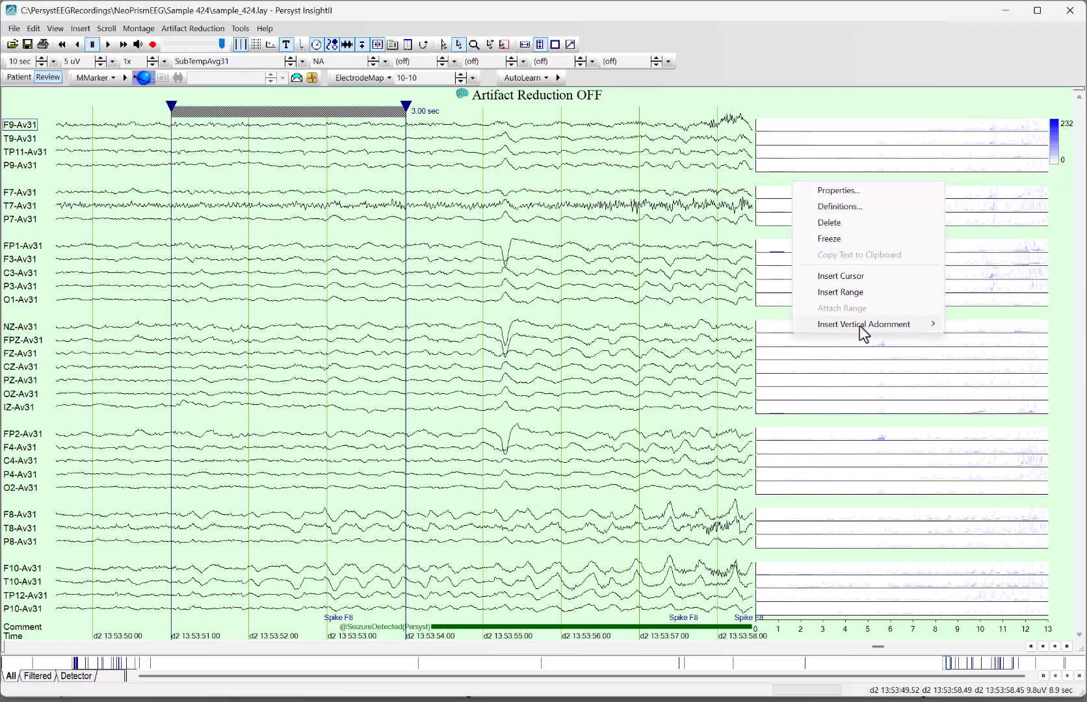
{"action": "mouse_move", "coordinate": [891, 330]}
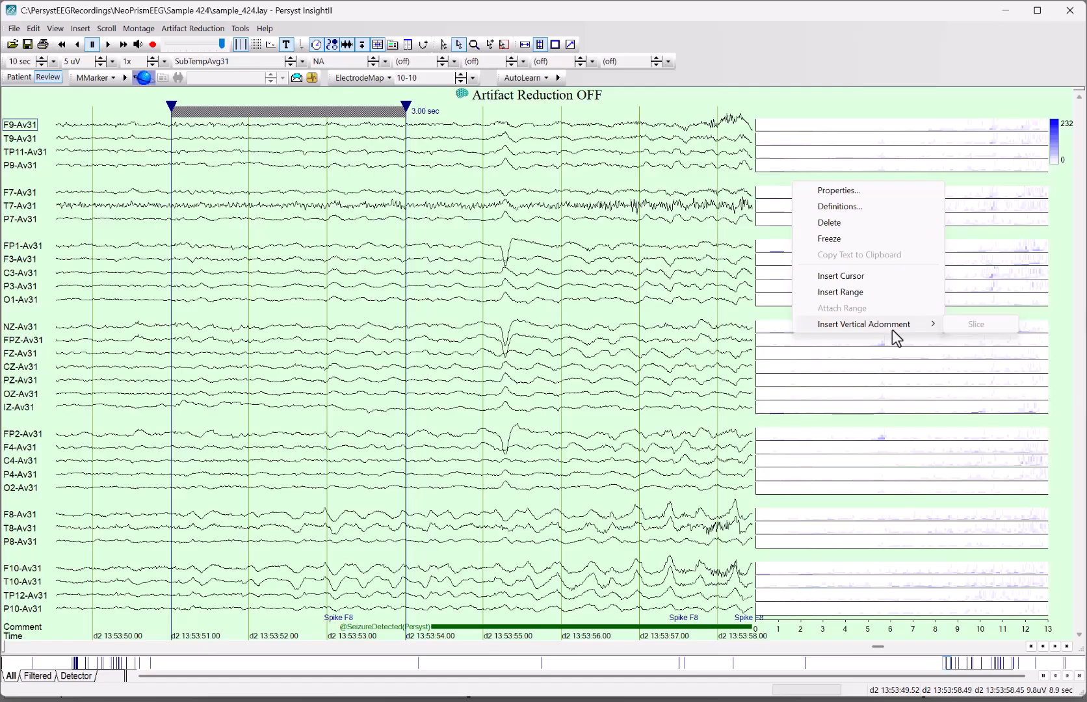
{"action": "left_click", "coordinate": [835, 188]}
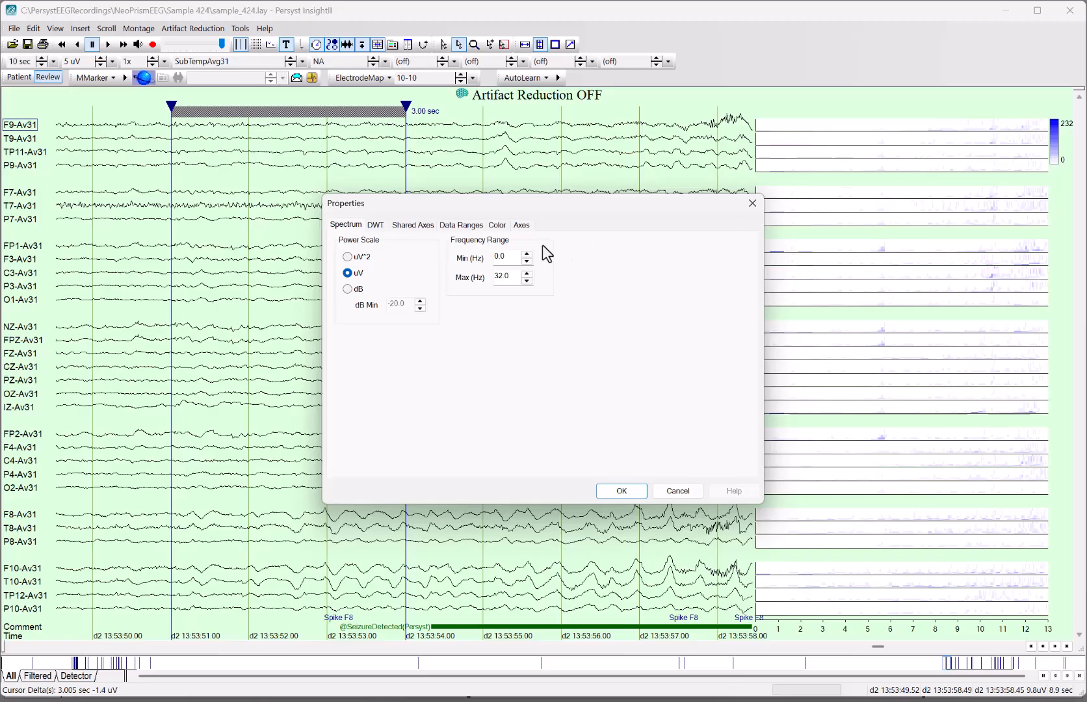
{"action": "left_click", "coordinate": [377, 226]}
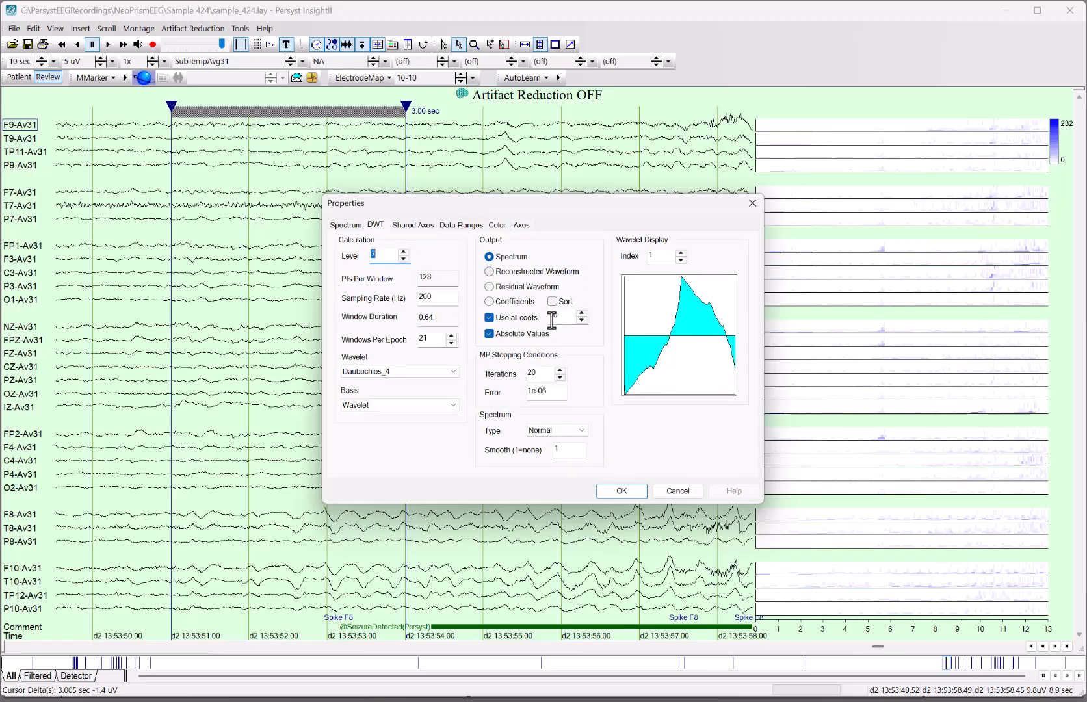
{"action": "left_click", "coordinate": [449, 372]}
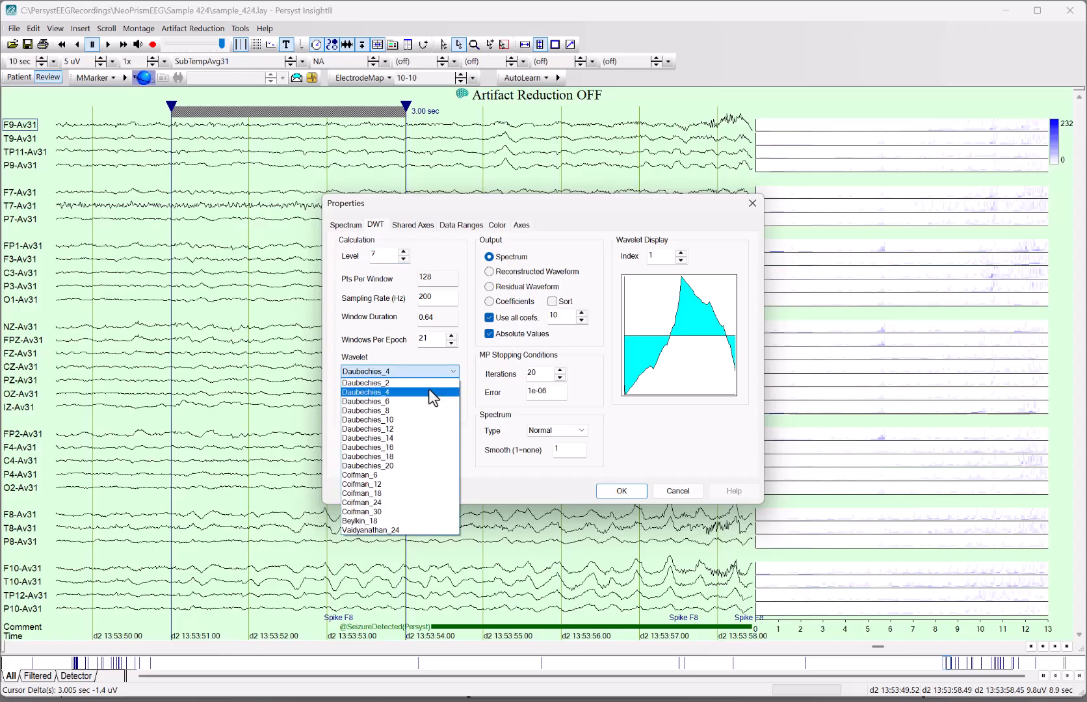
{"action": "left_click", "coordinate": [428, 384]}
{"action": "left_click", "coordinate": [430, 374]}
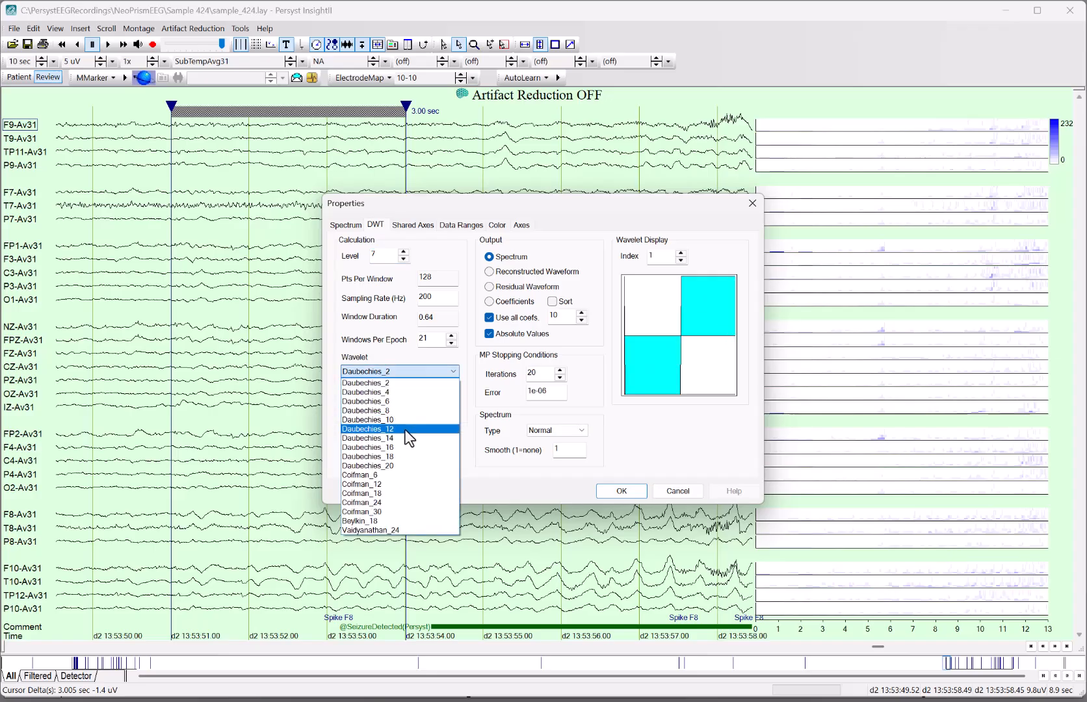
{"action": "left_click", "coordinate": [380, 493]}
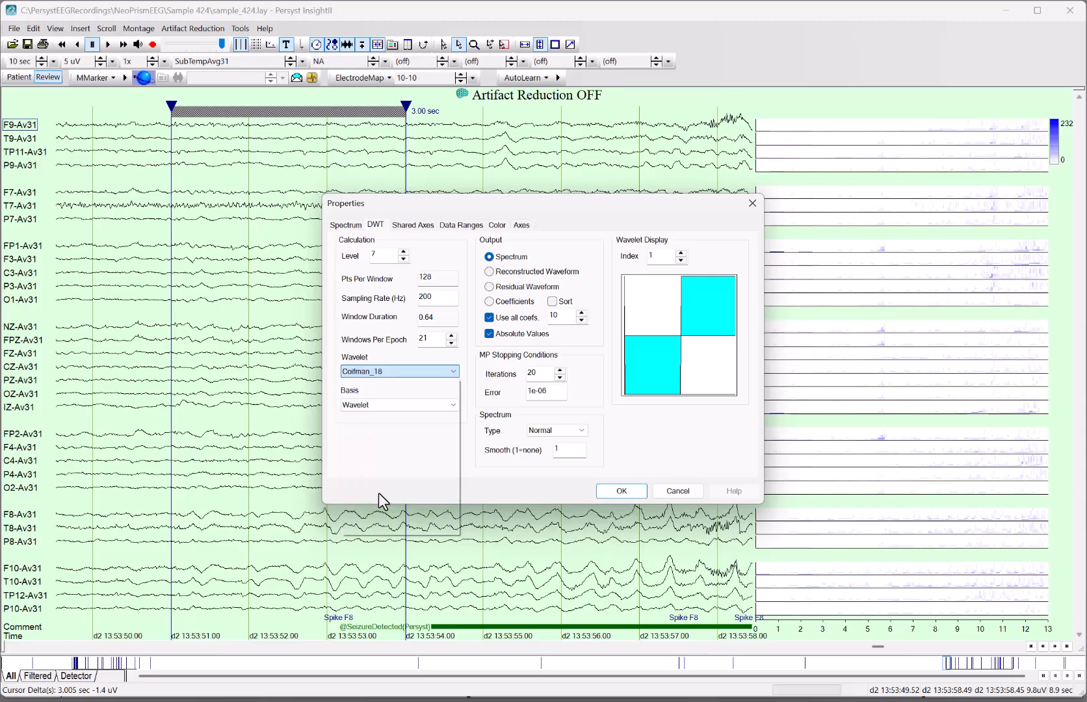
{"action": "left_click", "coordinate": [441, 372]}
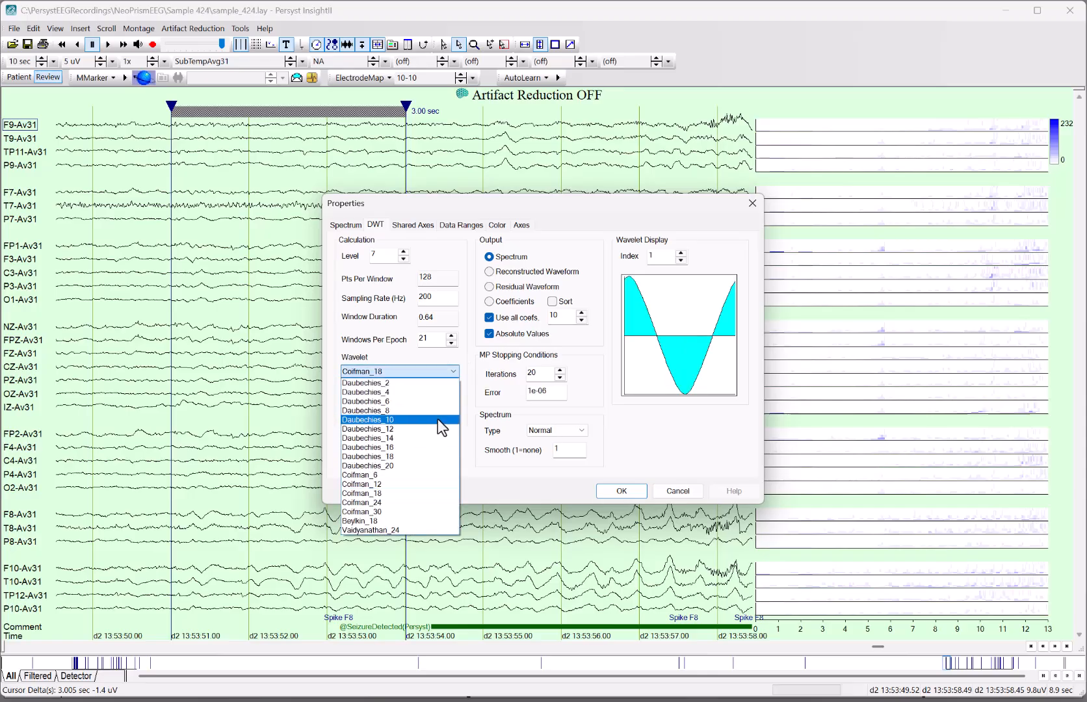
{"action": "left_click", "coordinate": [399, 521]}
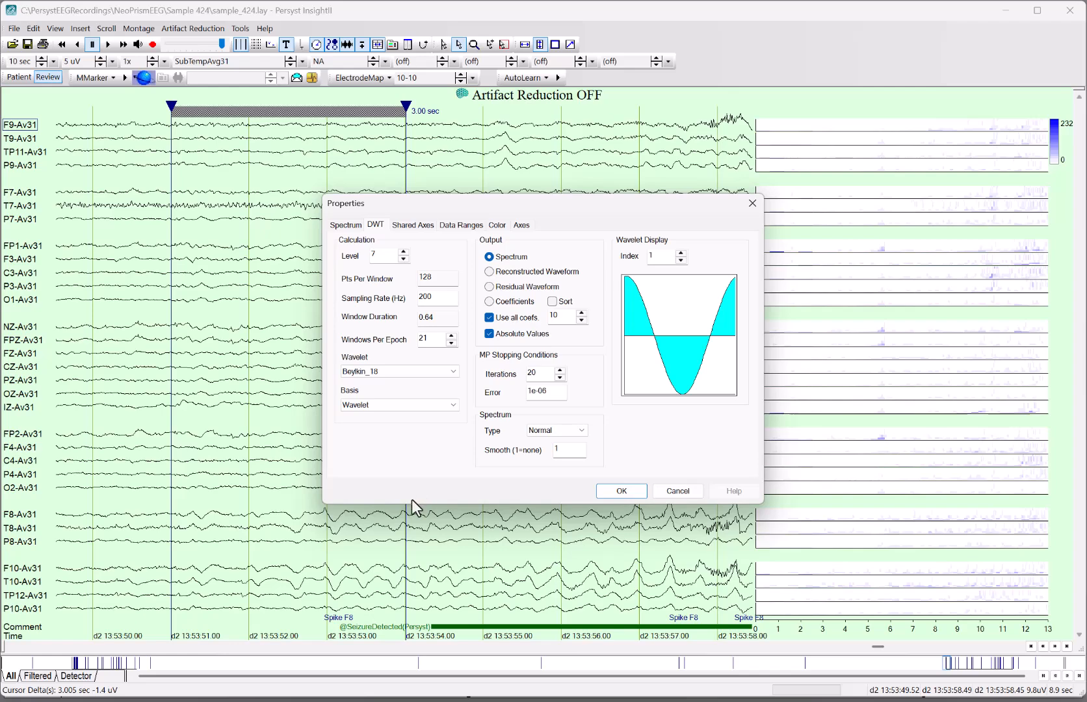
Review the Discrete Wavelet Transform's shared axes, data range and color properties, and close them without applying changes
{"action": "left_click", "coordinate": [416, 227]}
{"action": "left_click", "coordinate": [448, 224]}
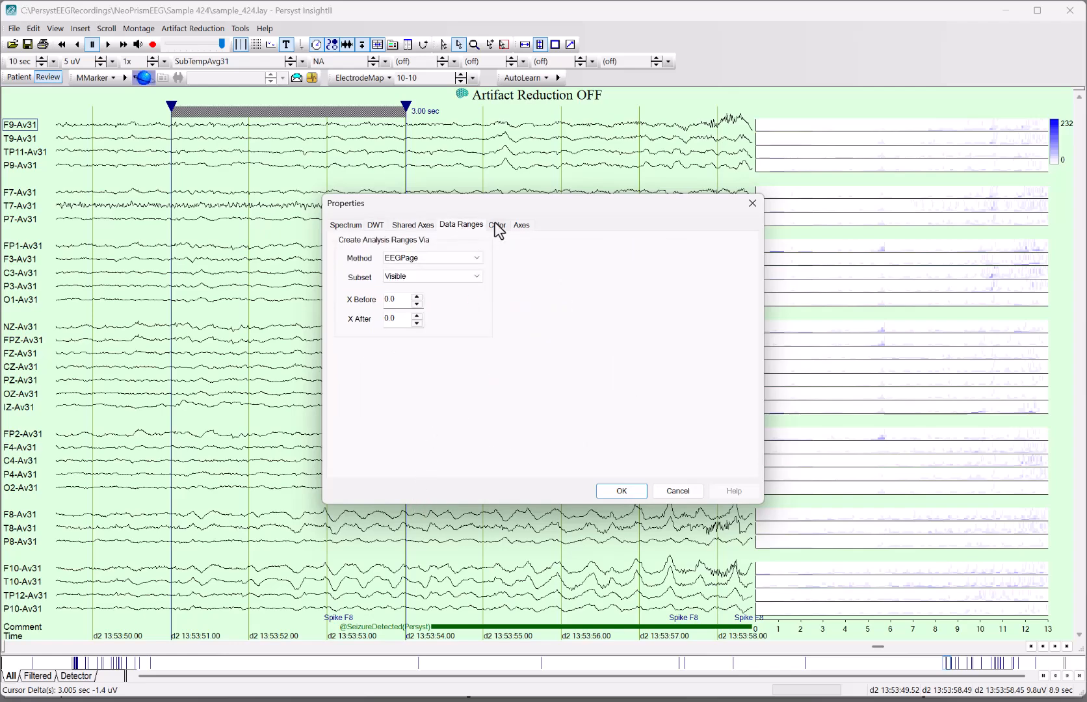
{"action": "left_click", "coordinate": [497, 226]}
{"action": "left_click", "coordinate": [752, 203]}
Delete the Discrete Wavelet Transform adornment and show a Continuous Wavelet Transform underlay behind the EEG traces
{"action": "right_click", "coordinate": [816, 147]}
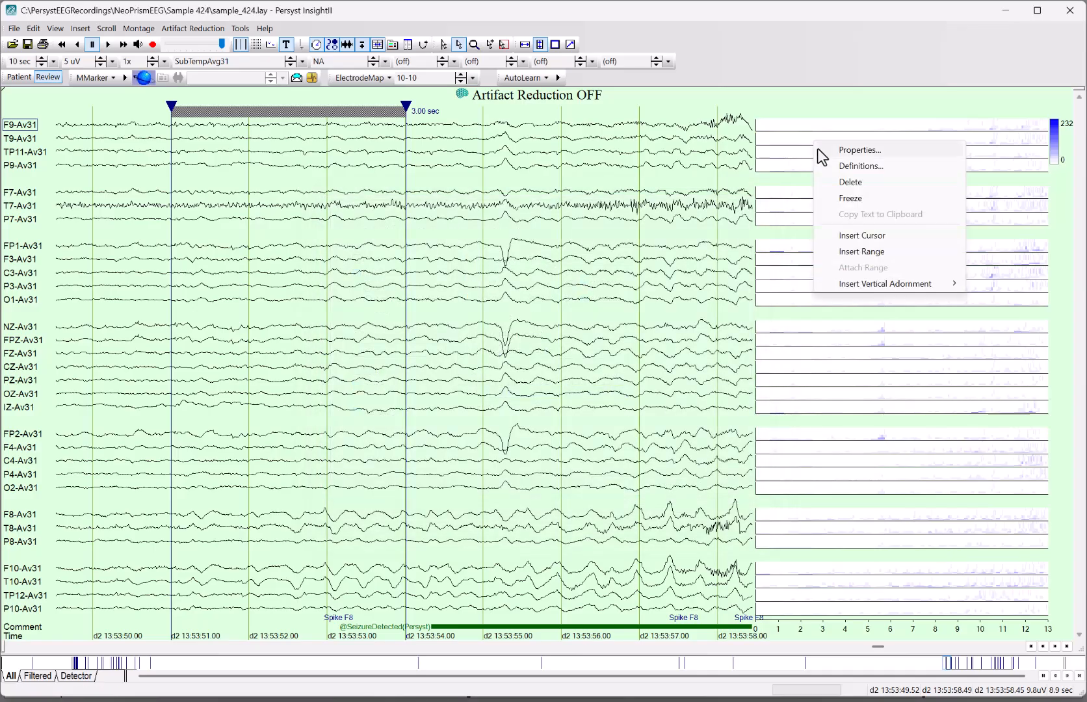
{"action": "left_click", "coordinate": [845, 182]}
{"action": "right_click", "coordinate": [691, 166]}
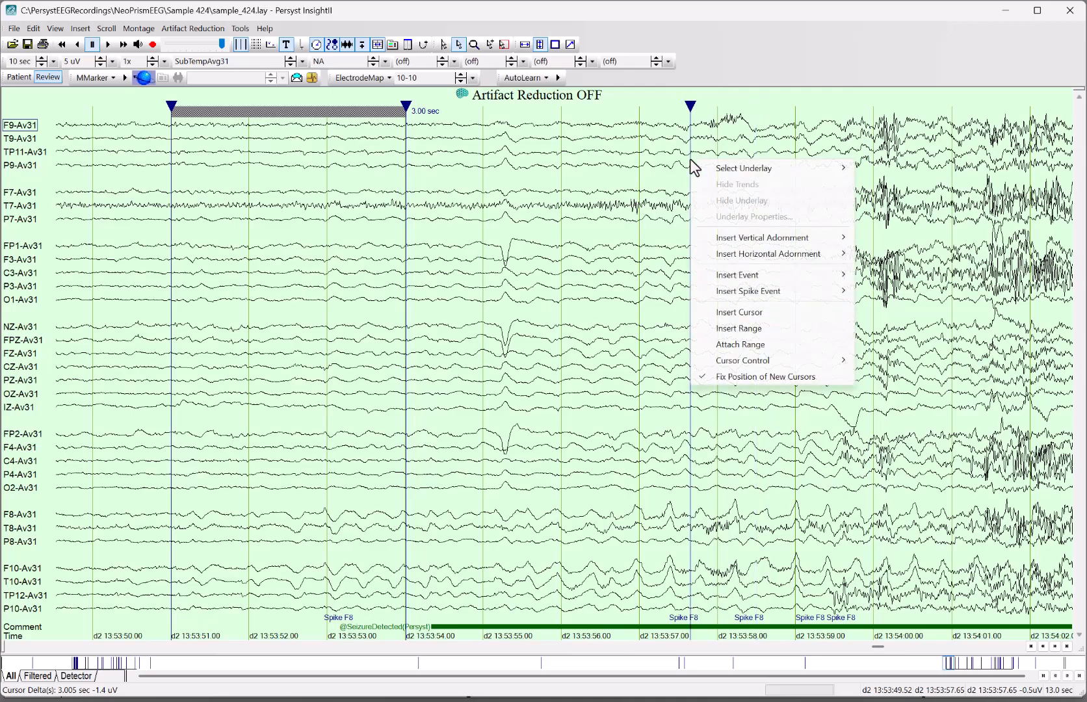
{"action": "mouse_move", "coordinate": [746, 244]}
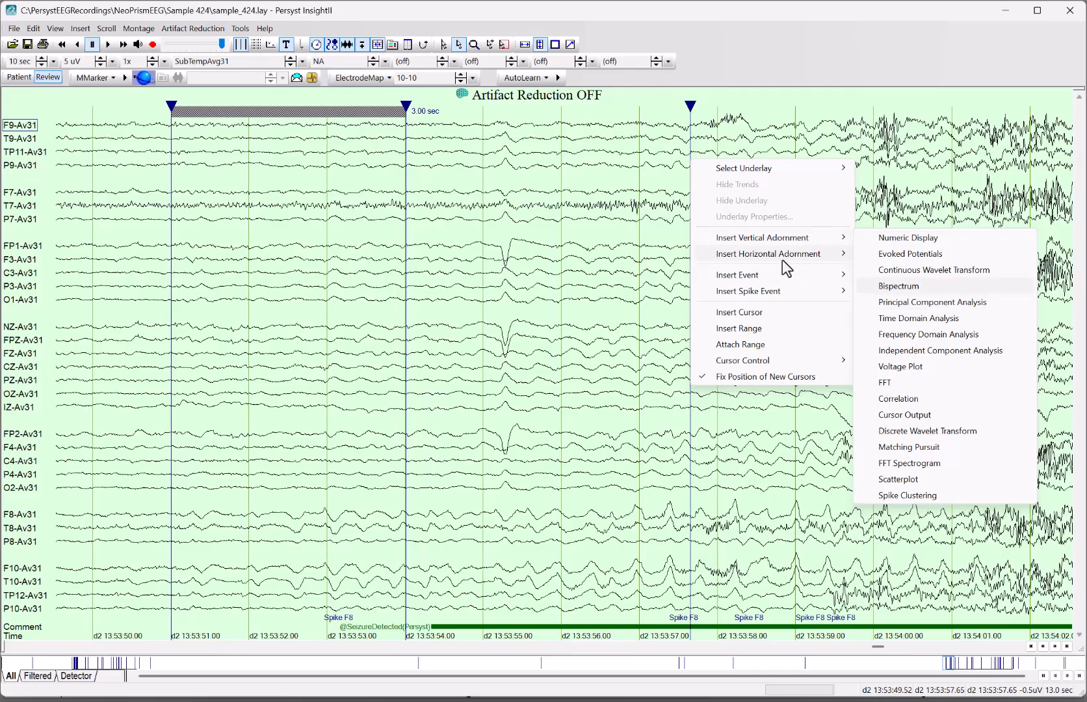
{"action": "mouse_move", "coordinate": [780, 253]}
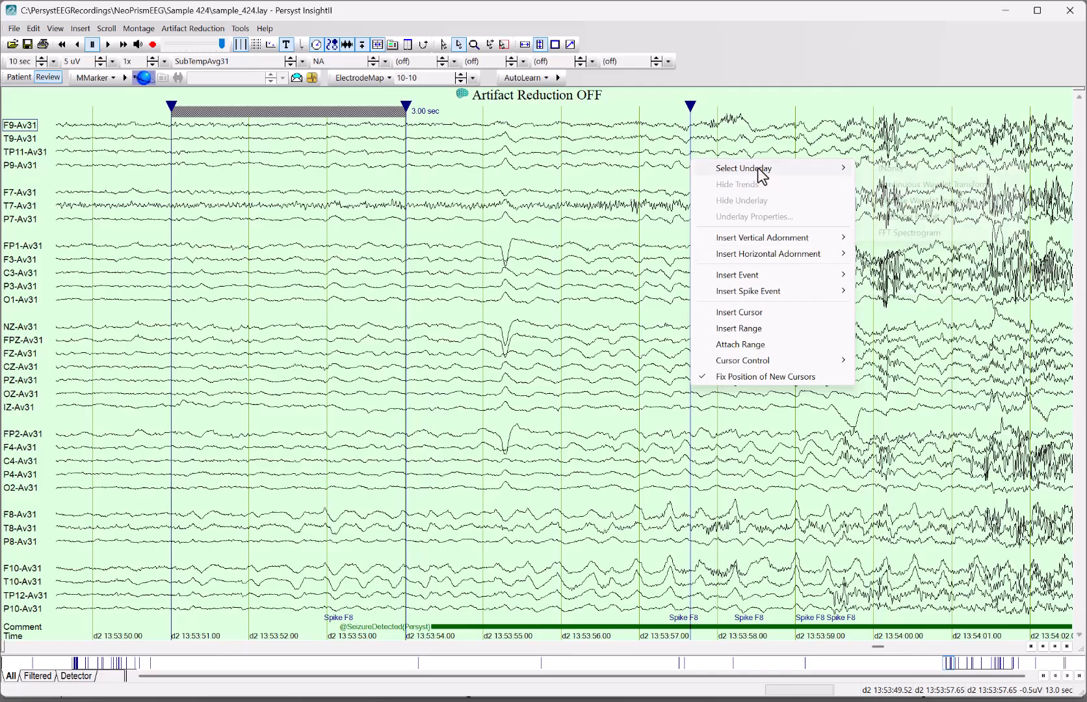
{"action": "mouse_move", "coordinate": [760, 174]}
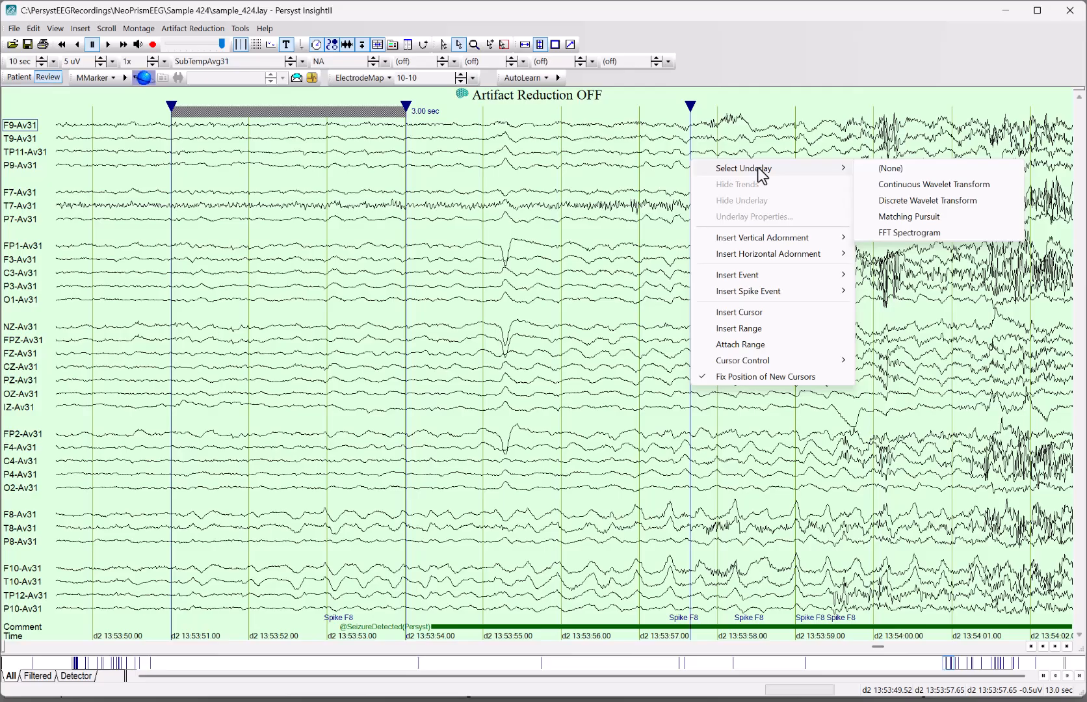
{"action": "left_click", "coordinate": [902, 190]}
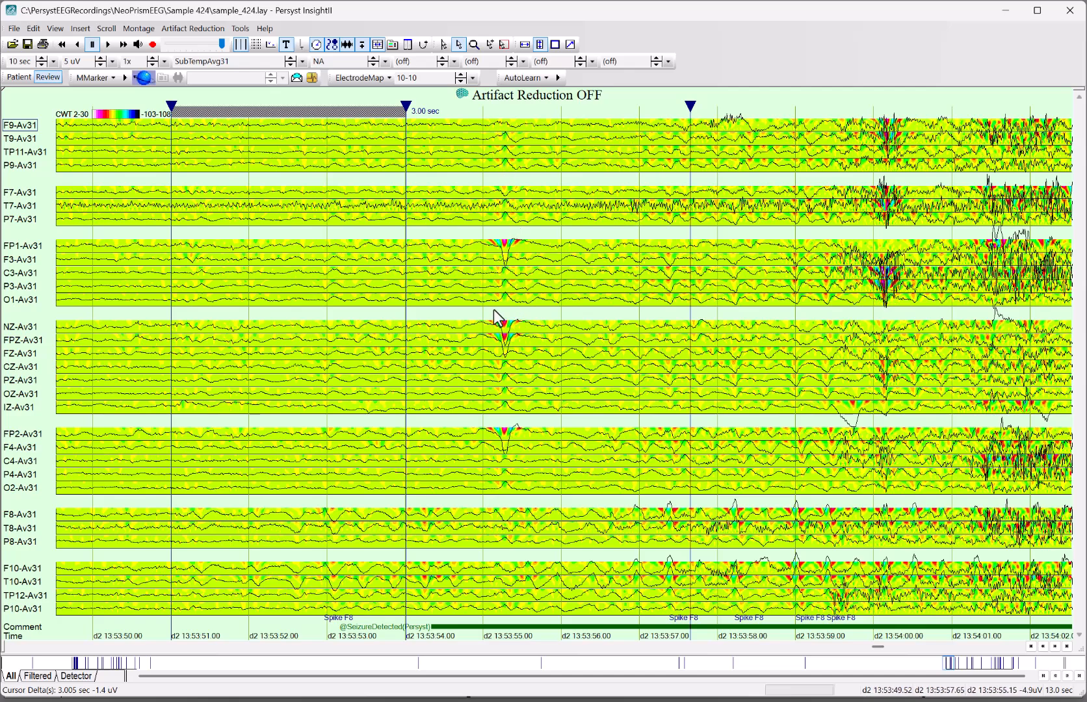
Try Discrete Wavelet Transform and FFT Spectrogram as the underlay behind the EEG traces
{"action": "right_click", "coordinate": [684, 263]}
{"action": "mouse_move", "coordinate": [754, 274]}
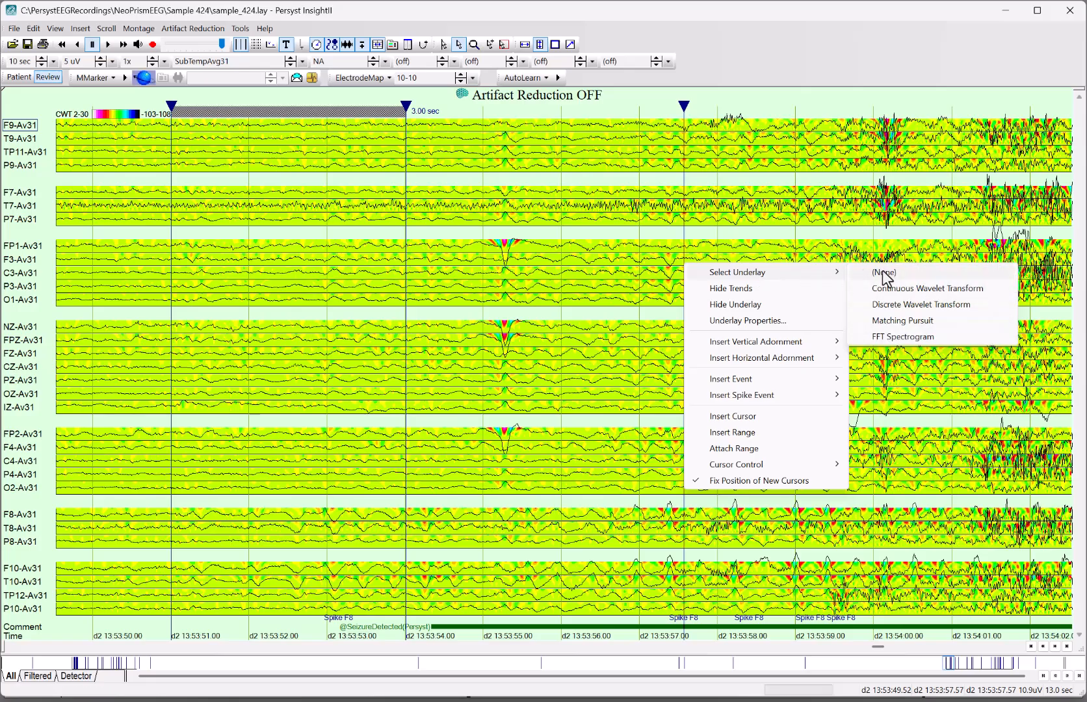
{"action": "left_click", "coordinate": [900, 305]}
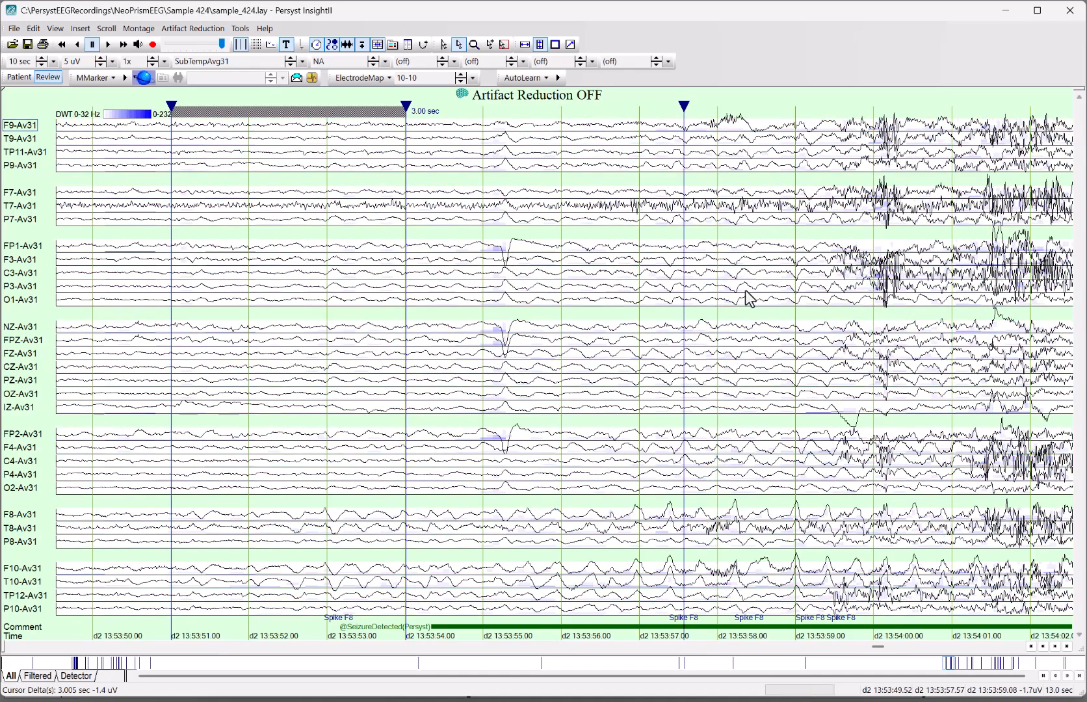
{"action": "right_click", "coordinate": [505, 260]}
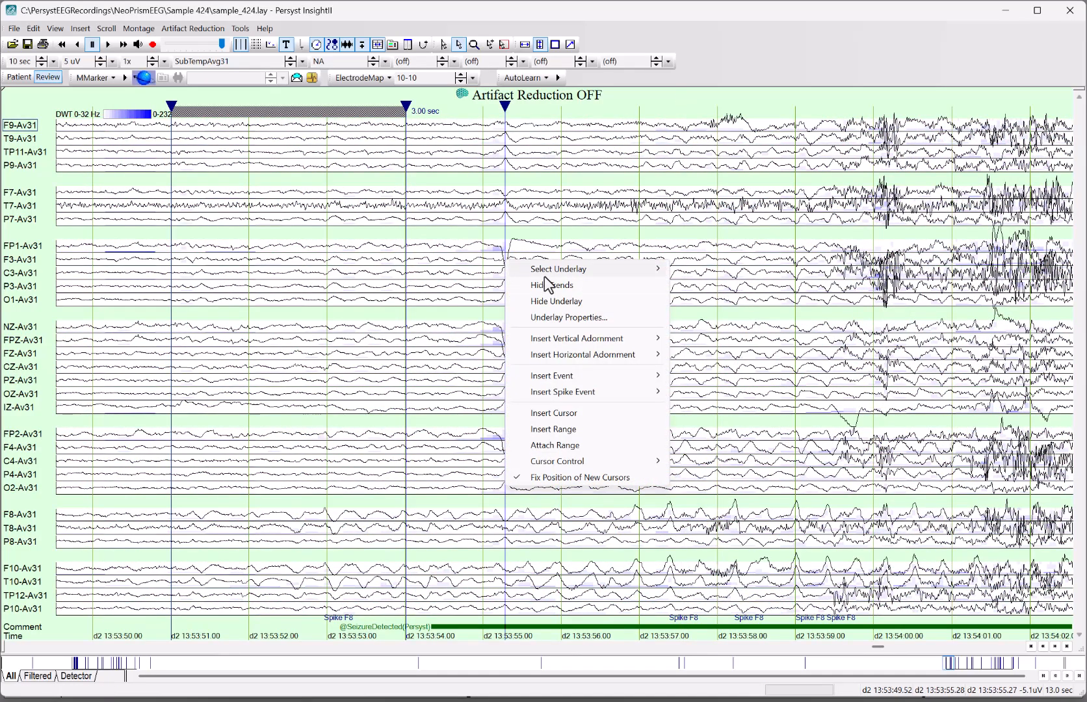
{"action": "mouse_move", "coordinate": [552, 270]}
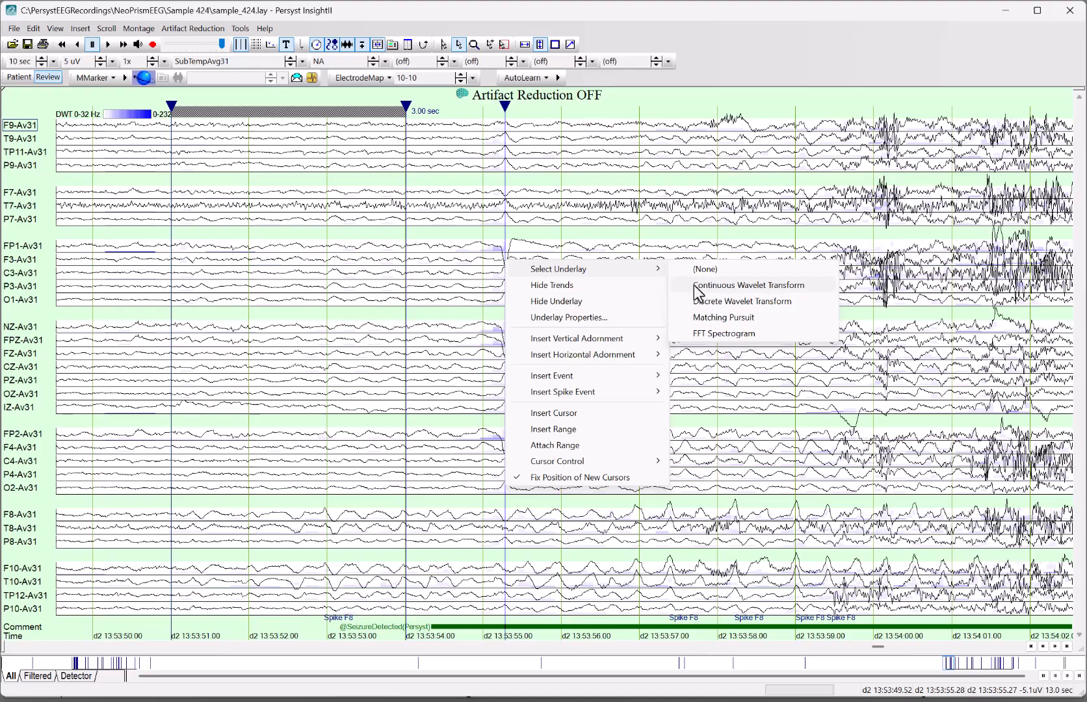
{"action": "left_click", "coordinate": [716, 334]}
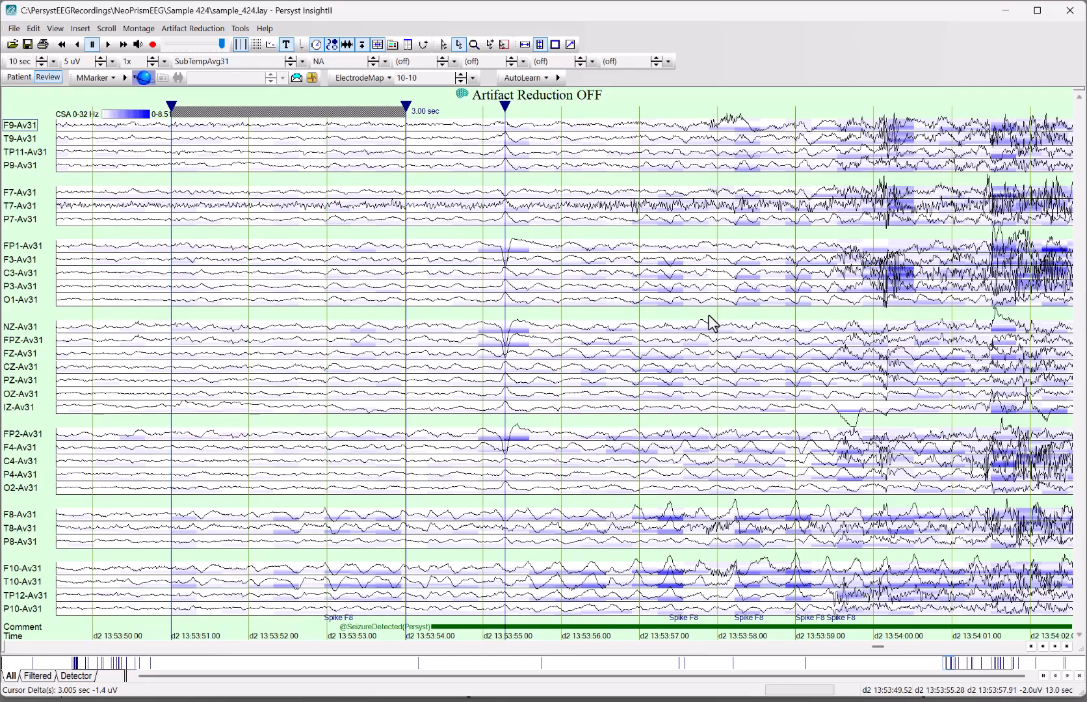
Remove the FFT Spectrogram underlay from the EEG page by setting the underlay to (None)
{"action": "right_click", "coordinate": [621, 218]}
{"action": "mouse_move", "coordinate": [642, 224]}
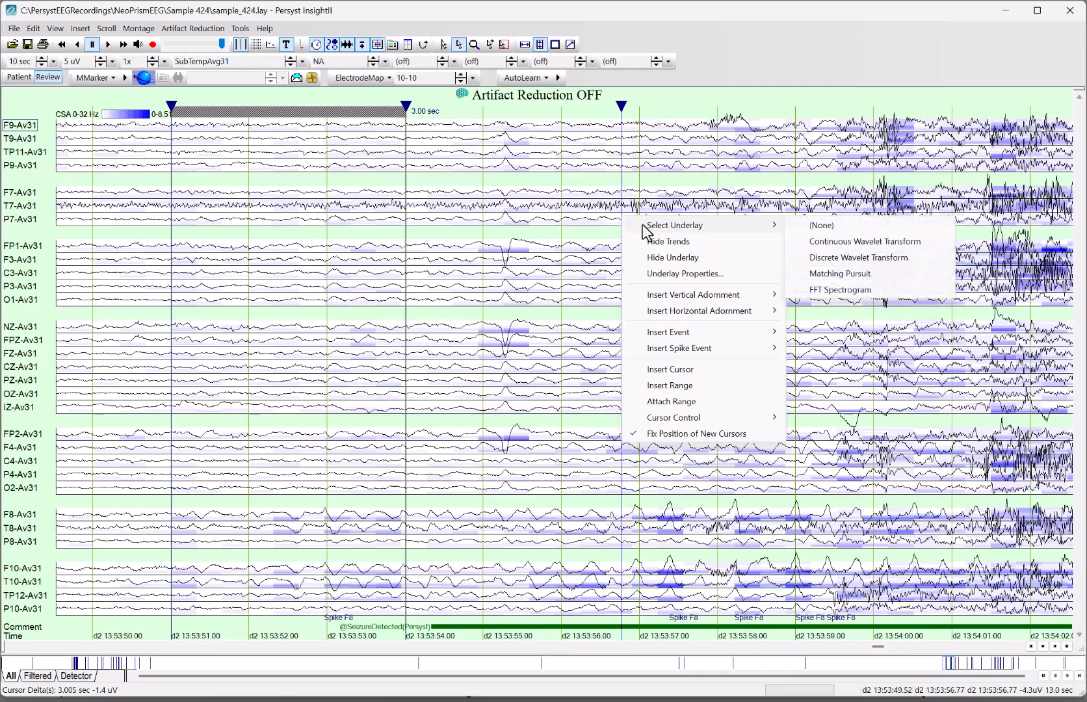
{"action": "left_click", "coordinate": [859, 225]}
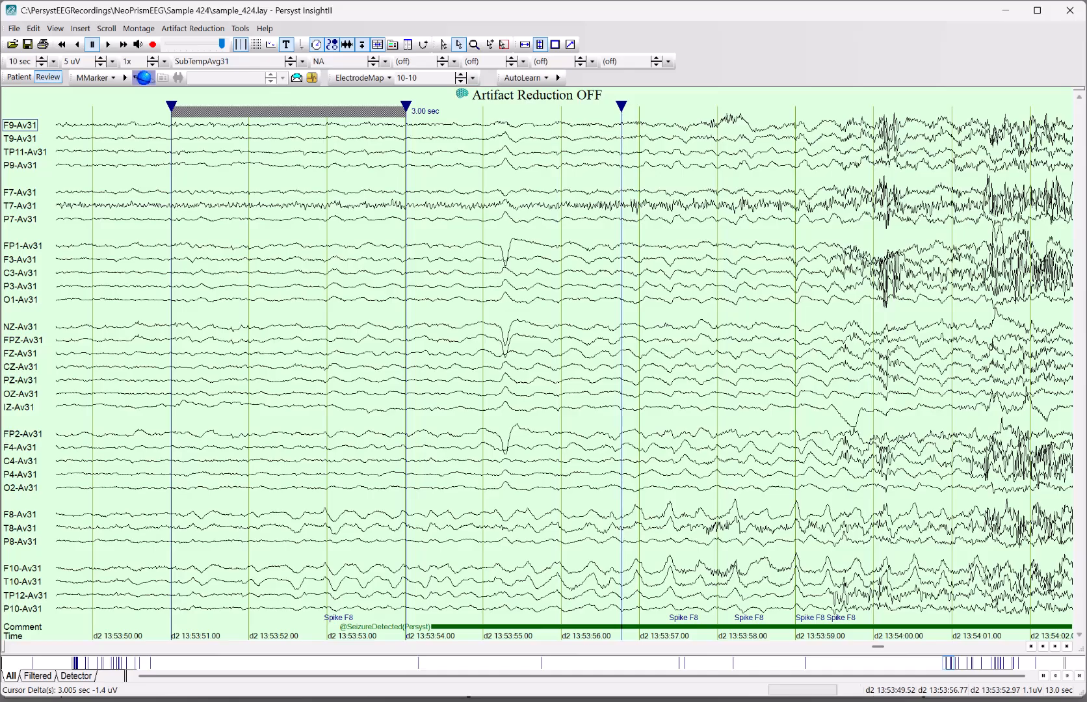
Switch to the application notes PDF in the browser and skim the coherence example's steps N to S on pages 234 to 240
{"action": "key", "text": "alt+Tab"}
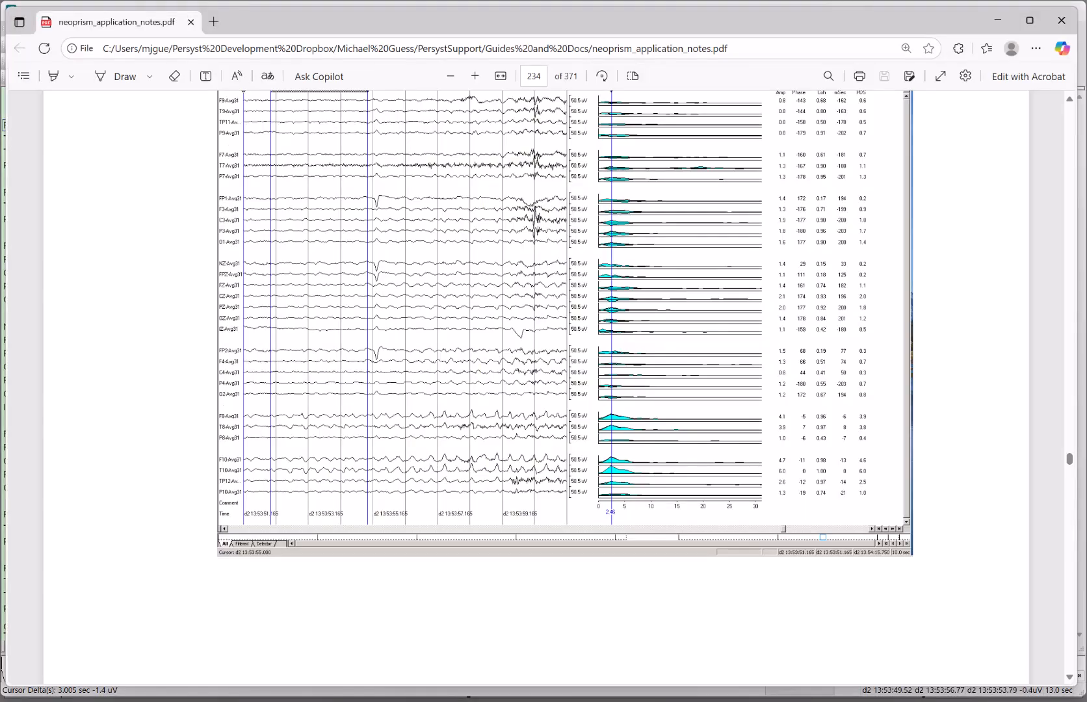
{"action": "scroll", "coordinate": [660, 496], "scroll_direction": "down", "scroll_amount": 5}
{"action": "scroll", "coordinate": [735, 335], "scroll_direction": "down", "scroll_amount": 15}
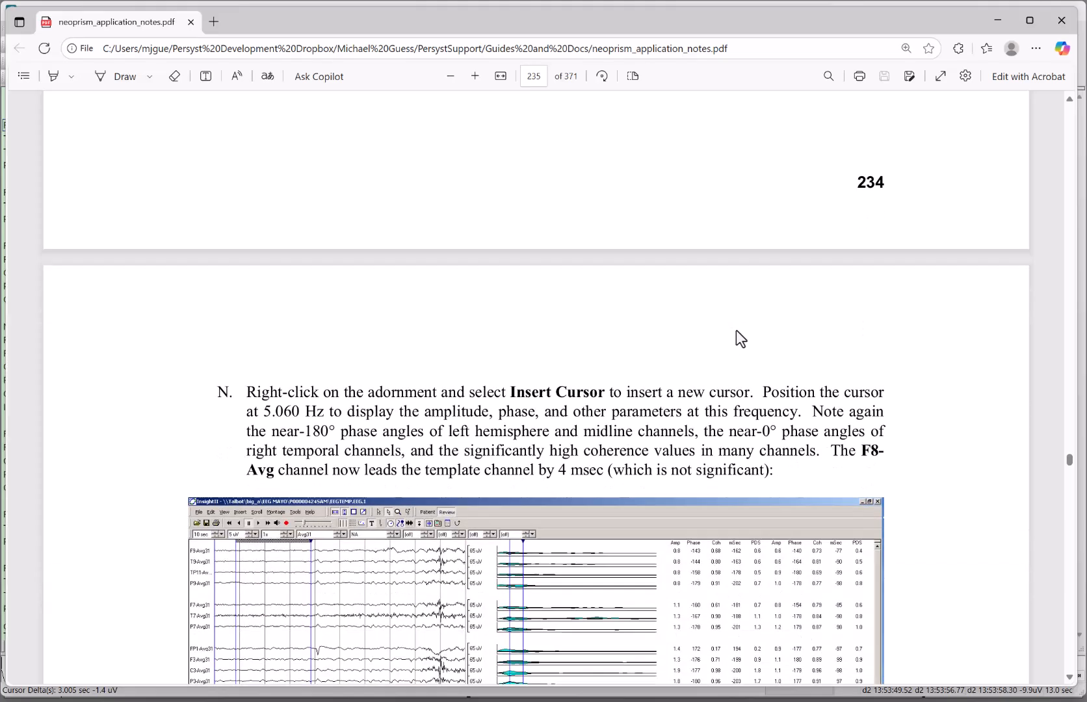
{"action": "scroll", "coordinate": [777, 357], "scroll_direction": "down", "scroll_amount": 10}
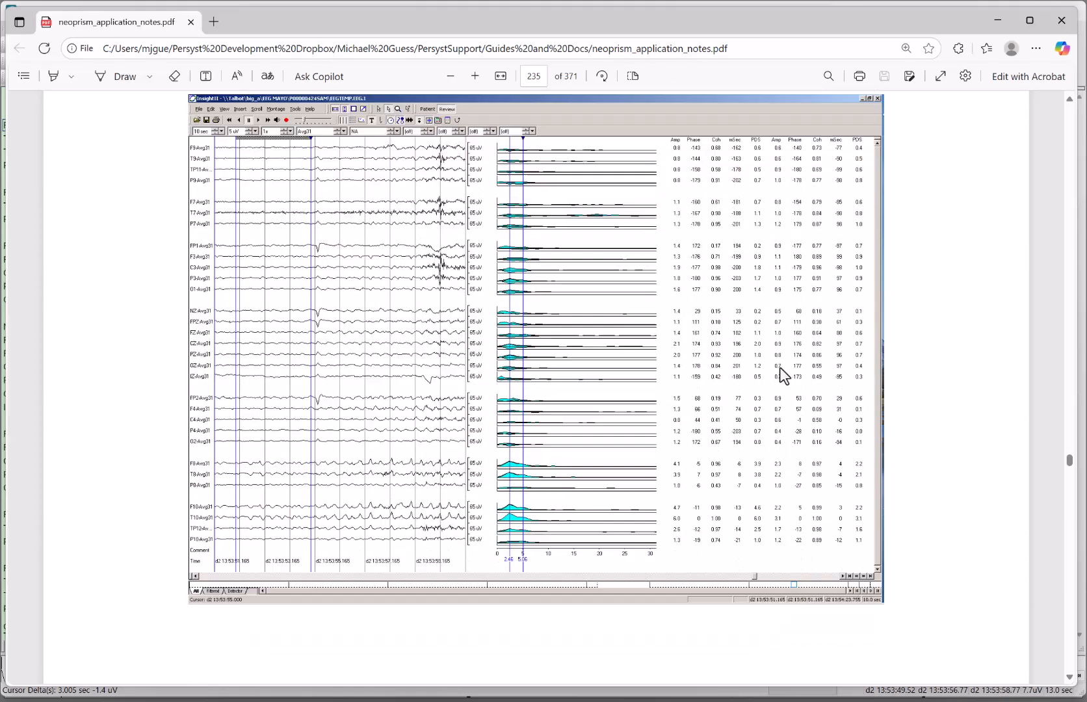
{"action": "scroll", "coordinate": [780, 360], "scroll_direction": "down", "scroll_amount": 12}
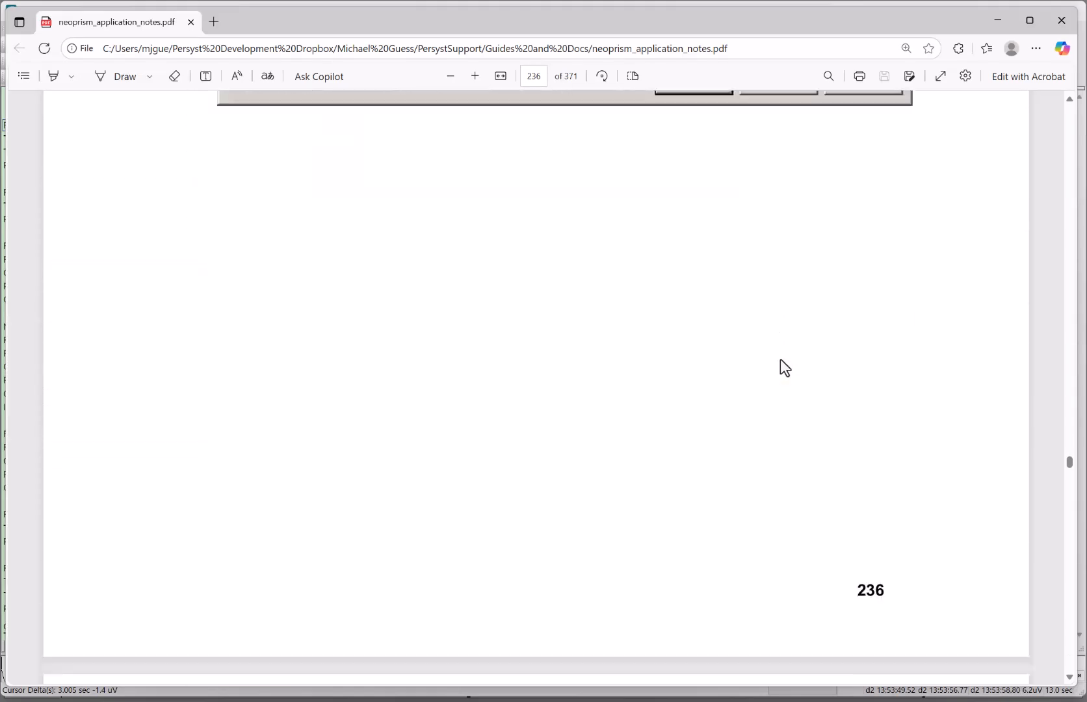
{"action": "scroll", "coordinate": [781, 358], "scroll_direction": "down", "scroll_amount": 5}
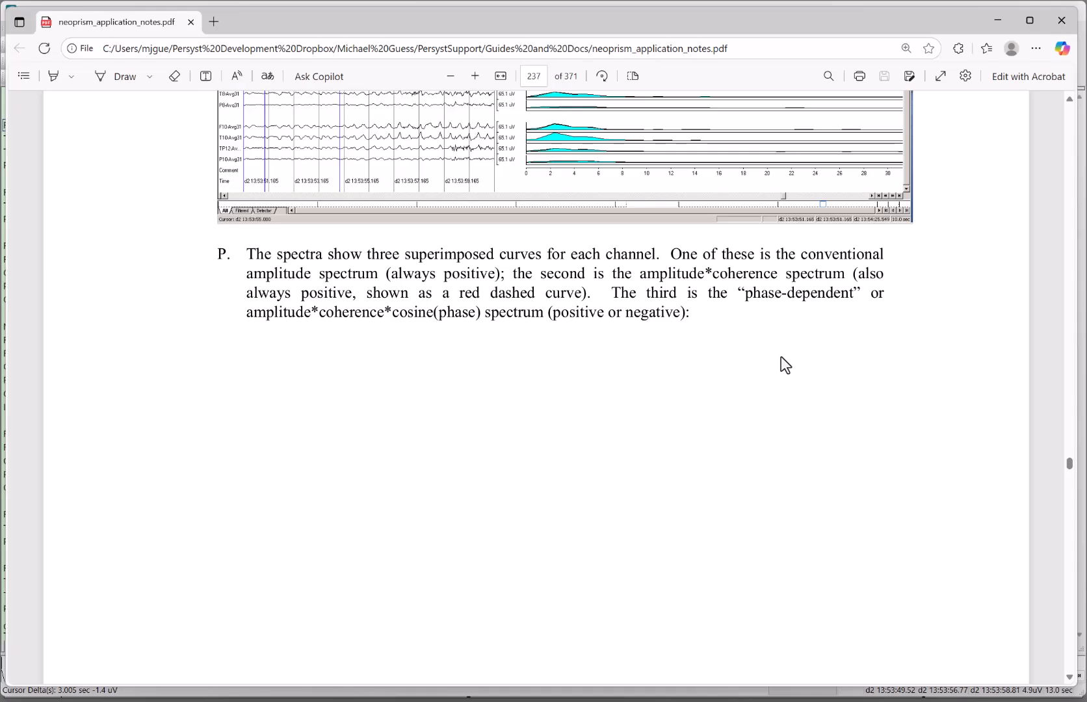
{"action": "scroll", "coordinate": [627, 368], "scroll_direction": "down", "scroll_amount": 15}
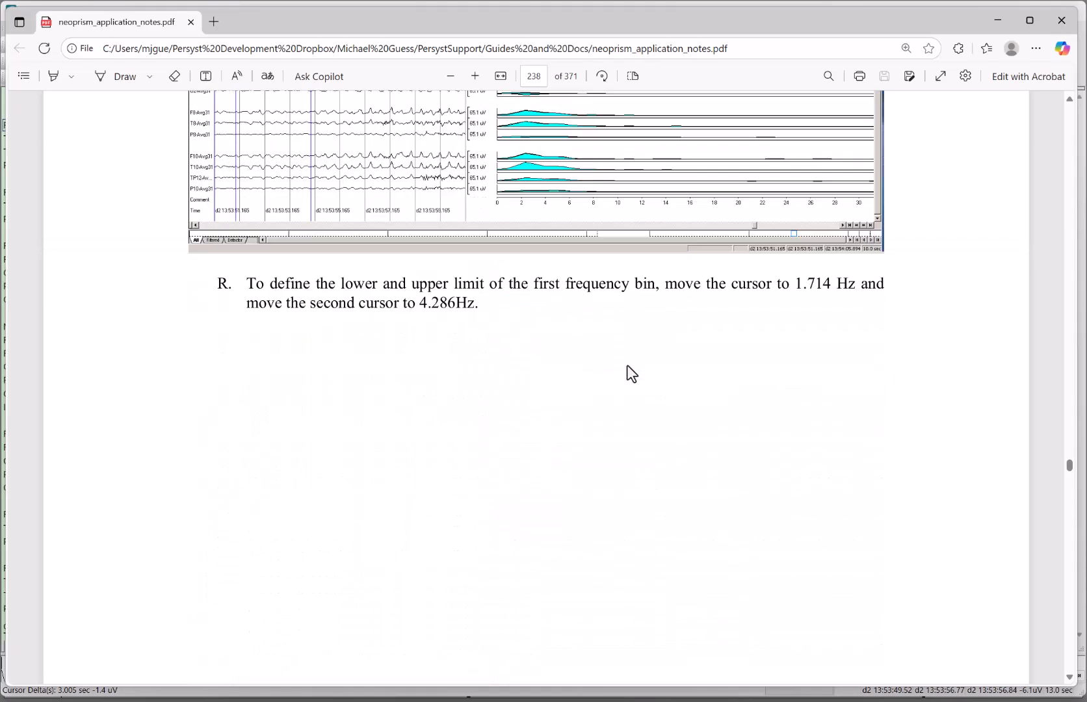
{"action": "scroll", "coordinate": [631, 372], "scroll_direction": "down", "scroll_amount": 15}
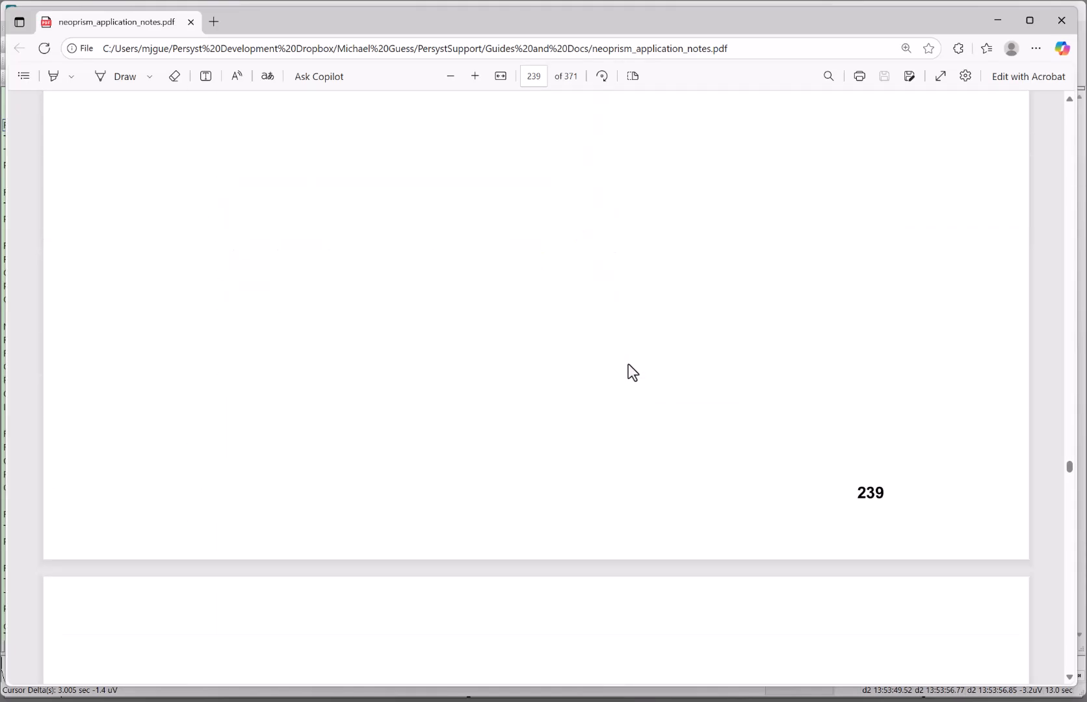
{"action": "scroll", "coordinate": [632, 372], "scroll_direction": "down", "scroll_amount": 12}
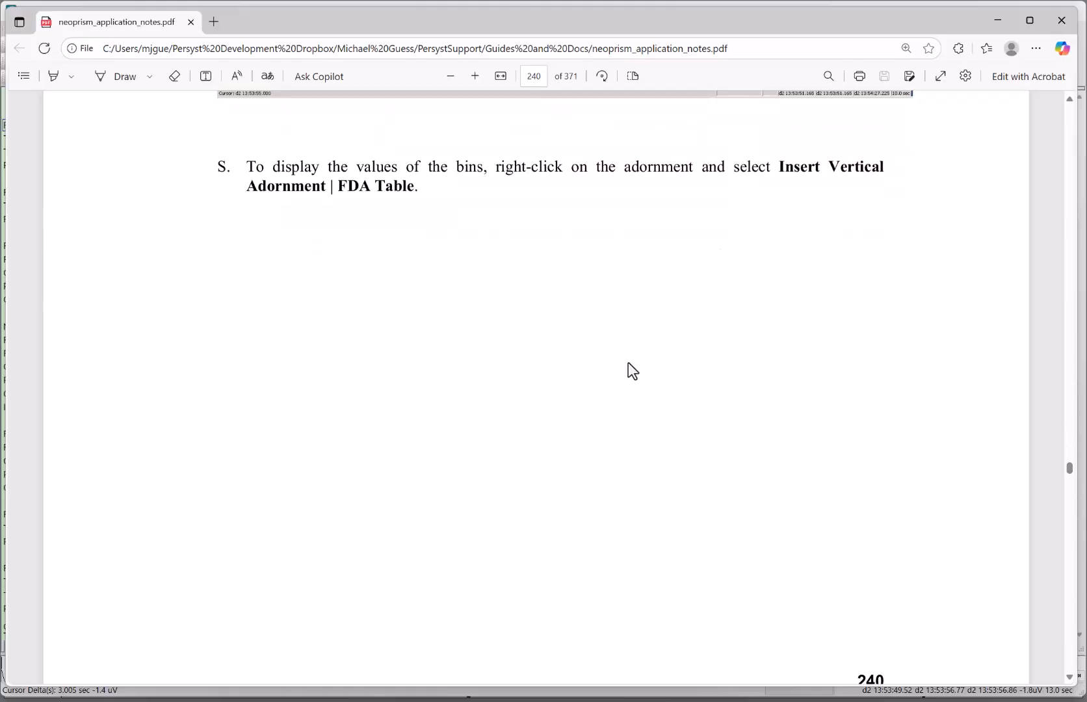